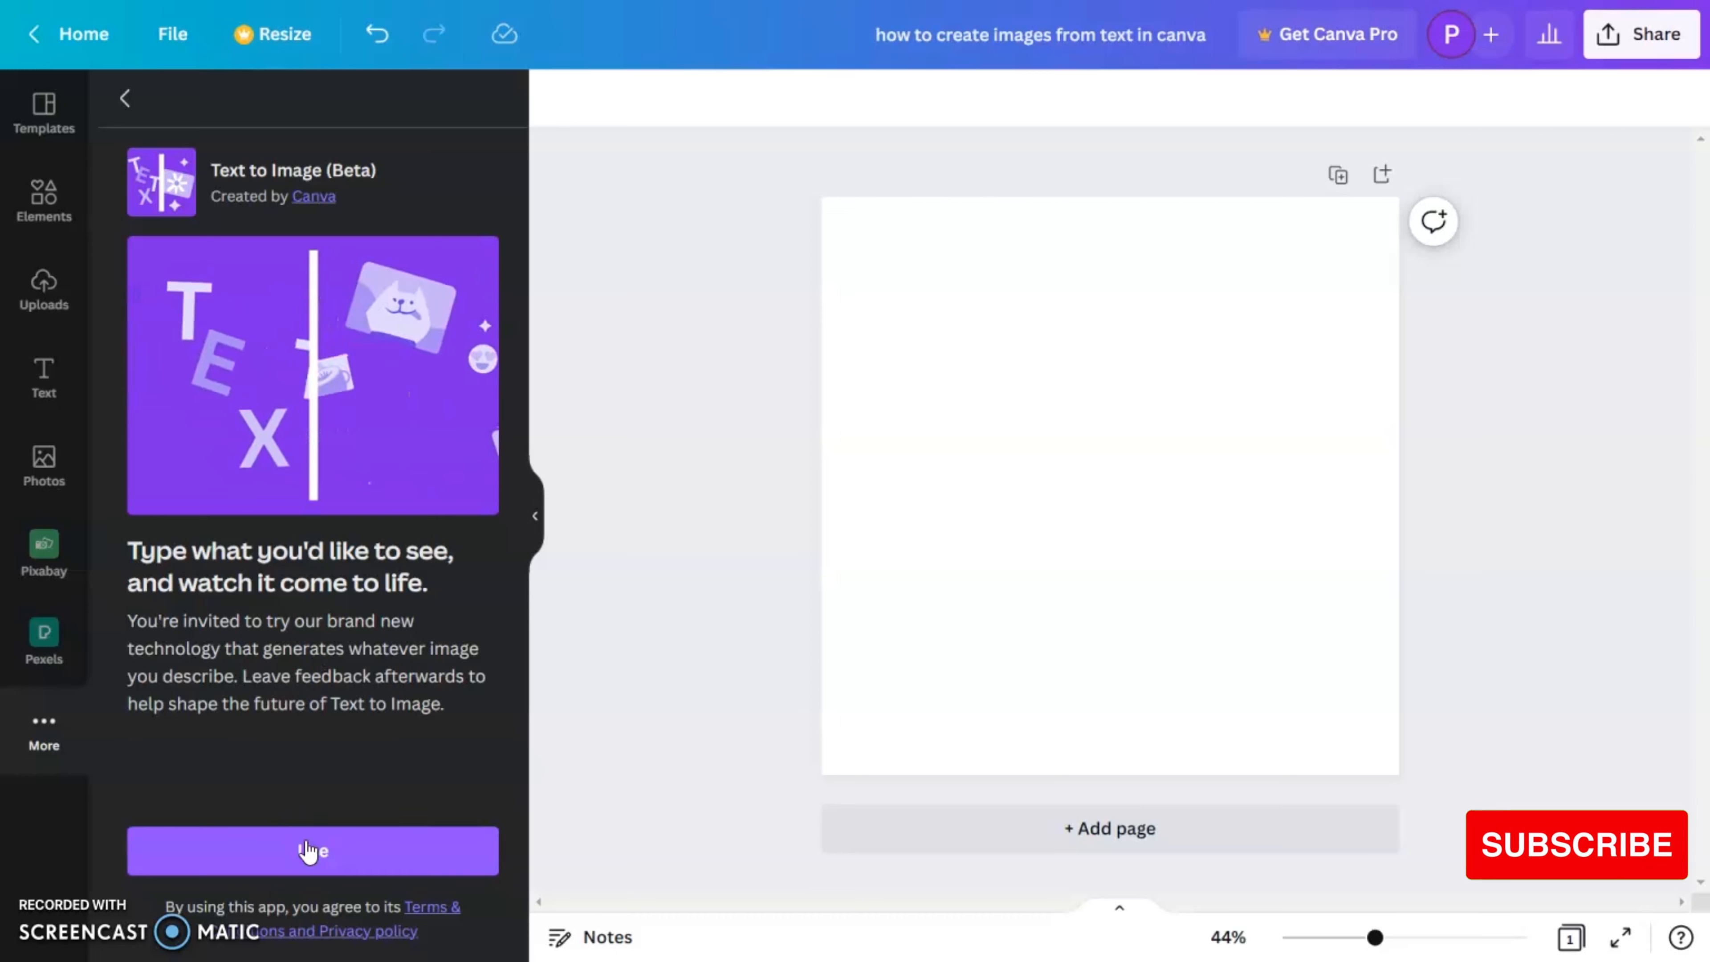
# Start using the Text to Image (Beta) app and browse through its available image styles.
pyautogui.click(330, 857)
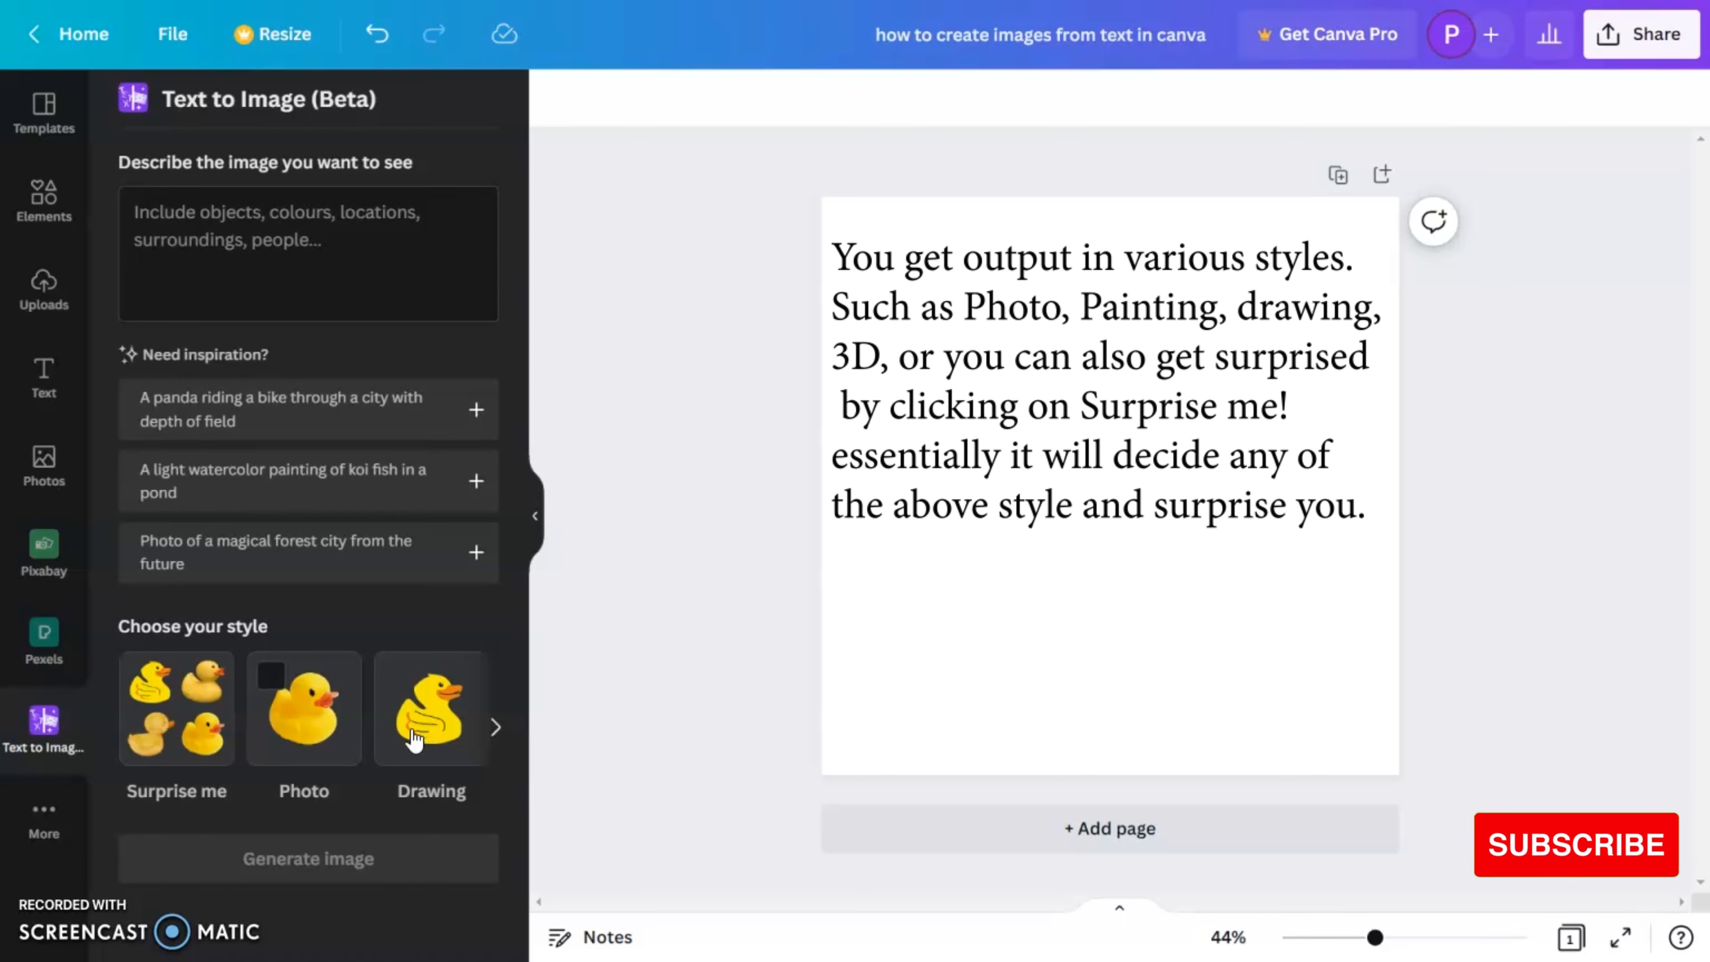
pyautogui.click(496, 727)
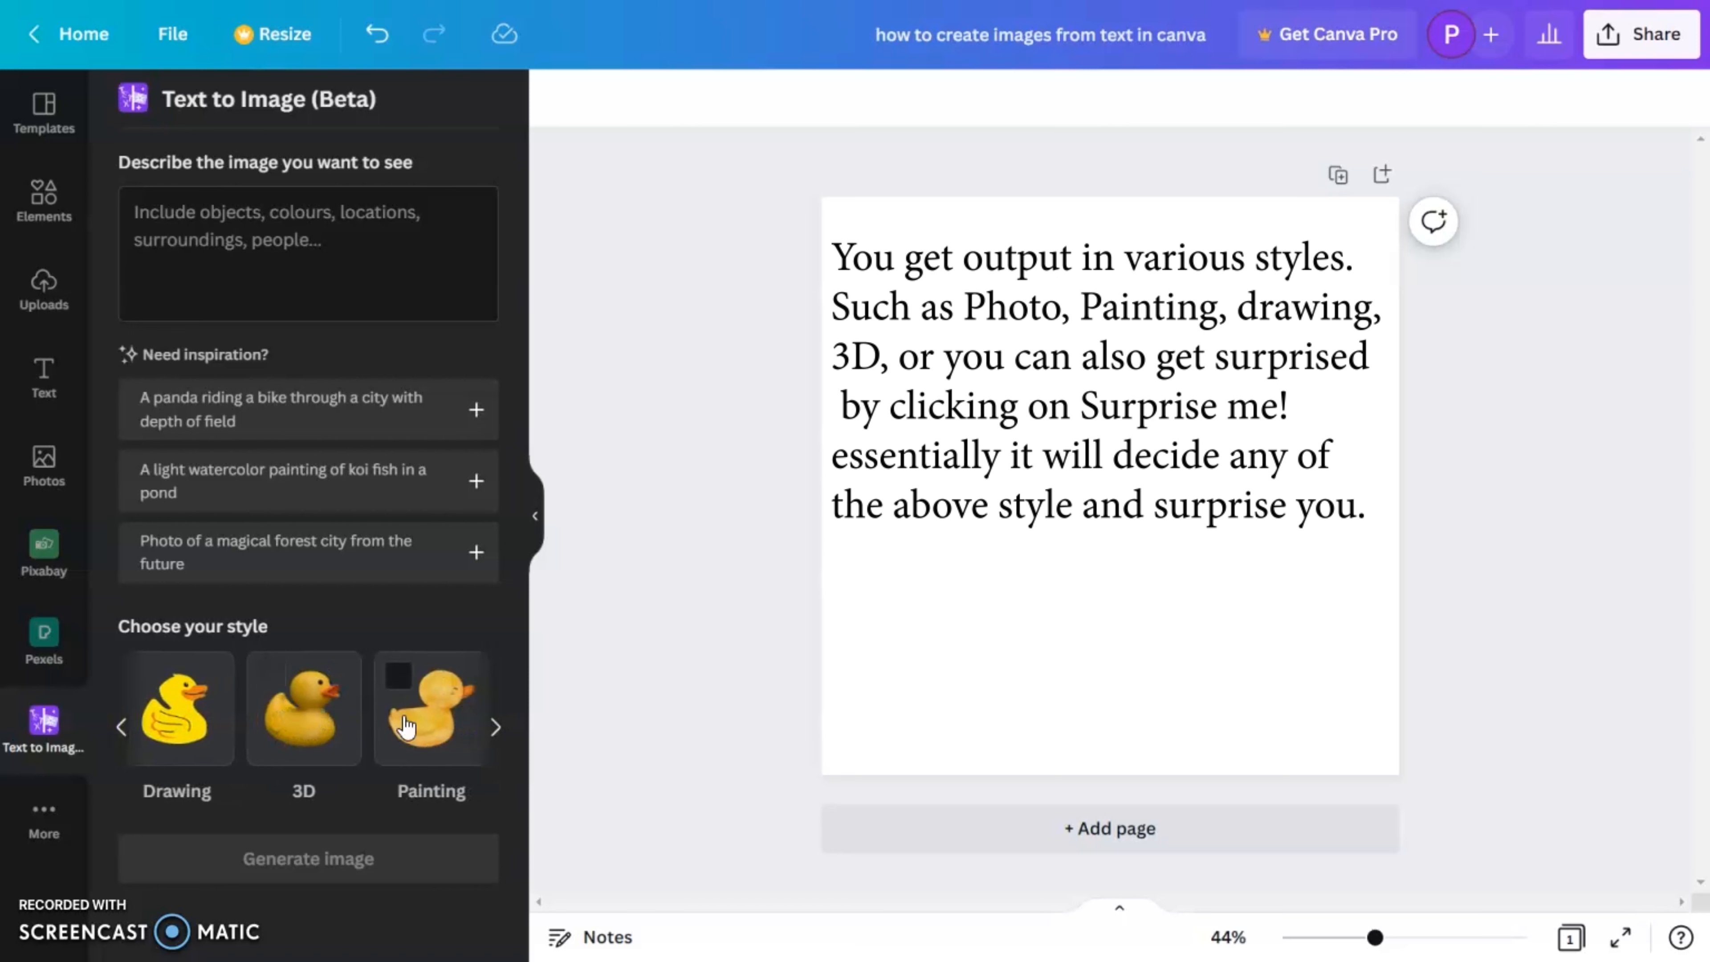
pyautogui.click(495, 731)
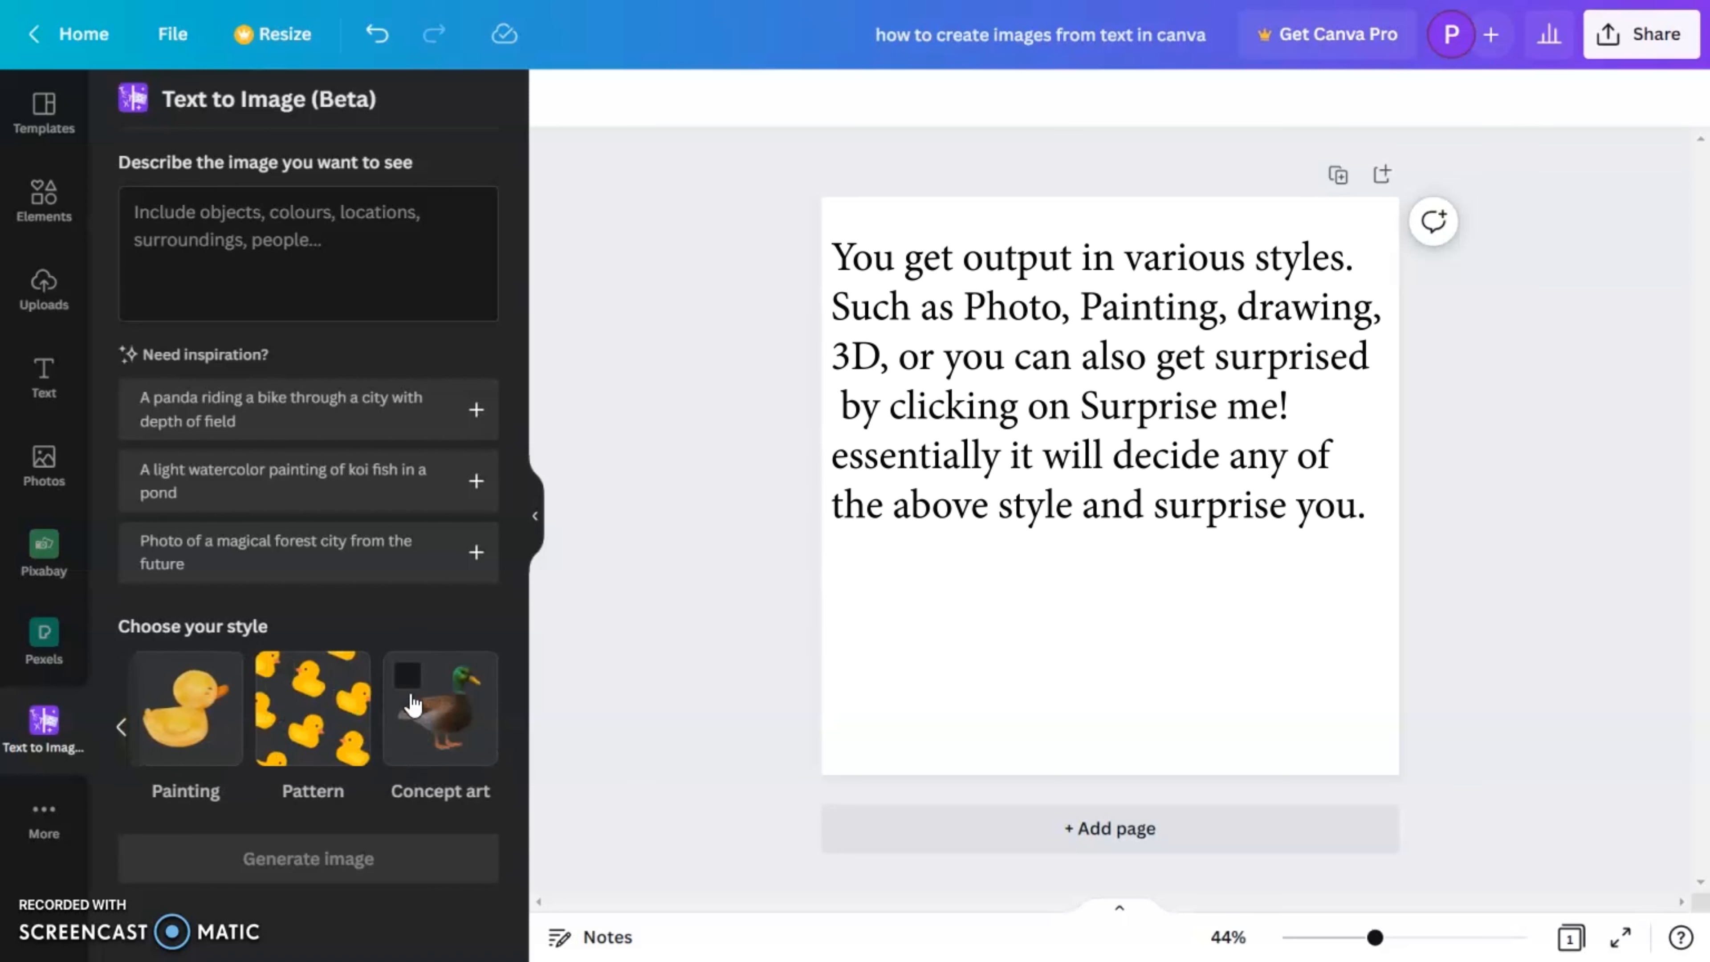
pyautogui.click(120, 729)
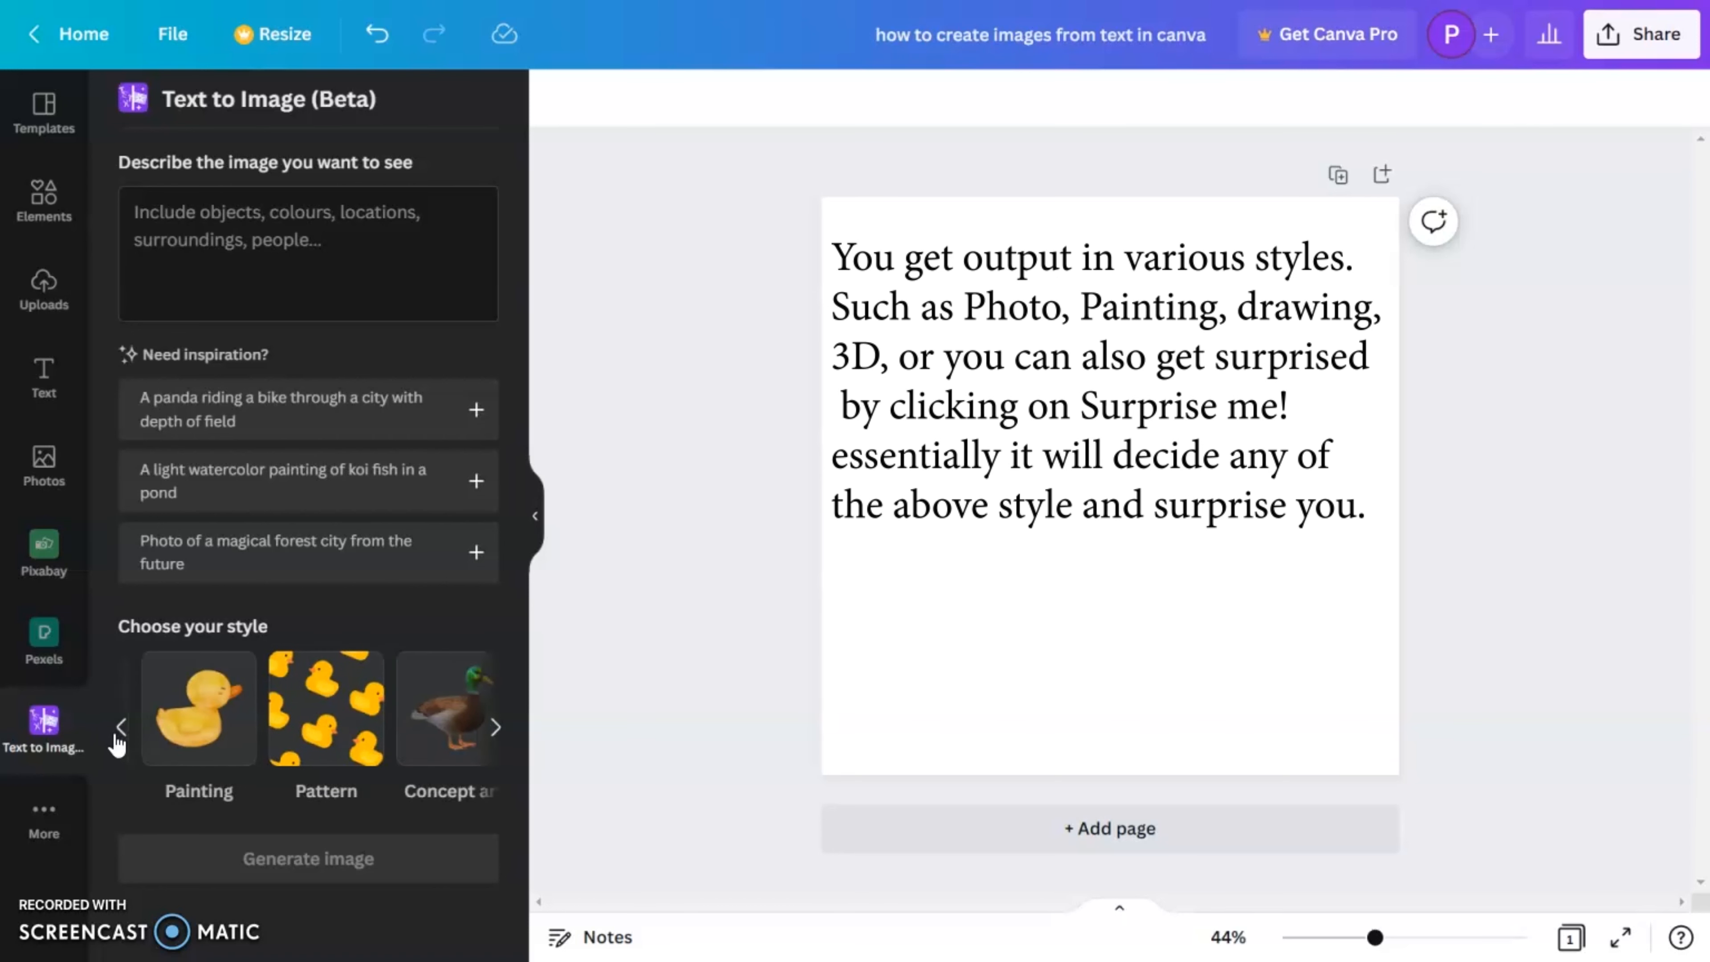
pyautogui.click(120, 726)
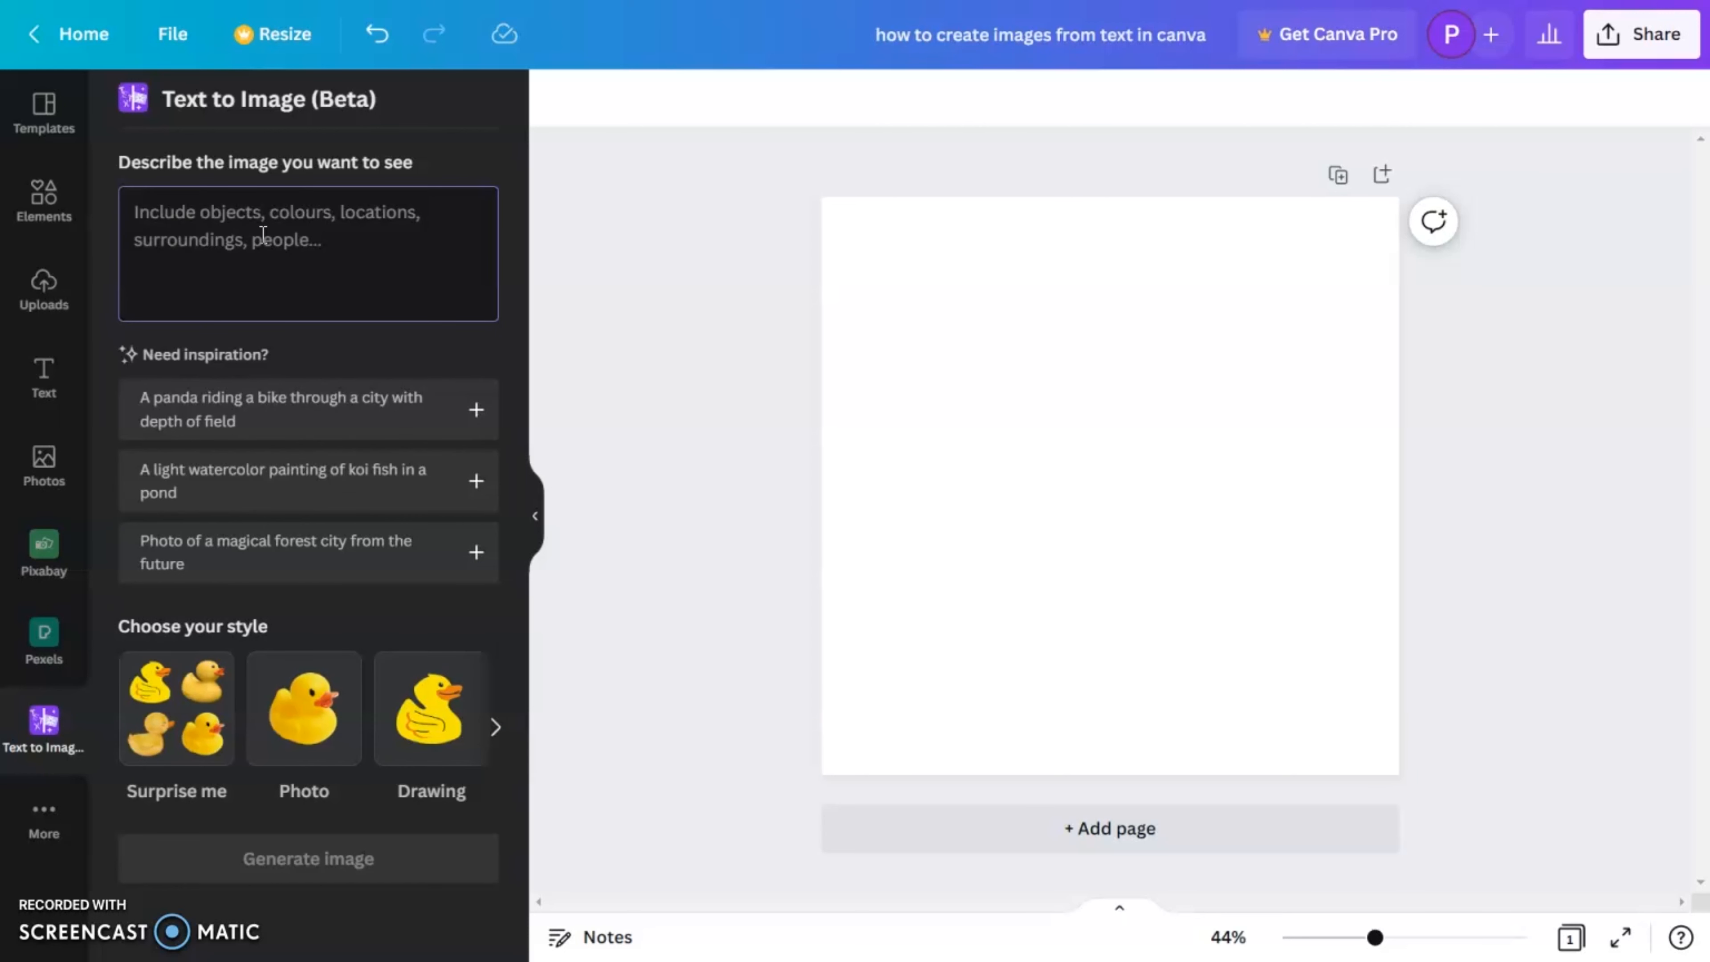
# Generate images from the description "A beautiful fairy as a superhero" without choosing a style.
pyautogui.write('A')
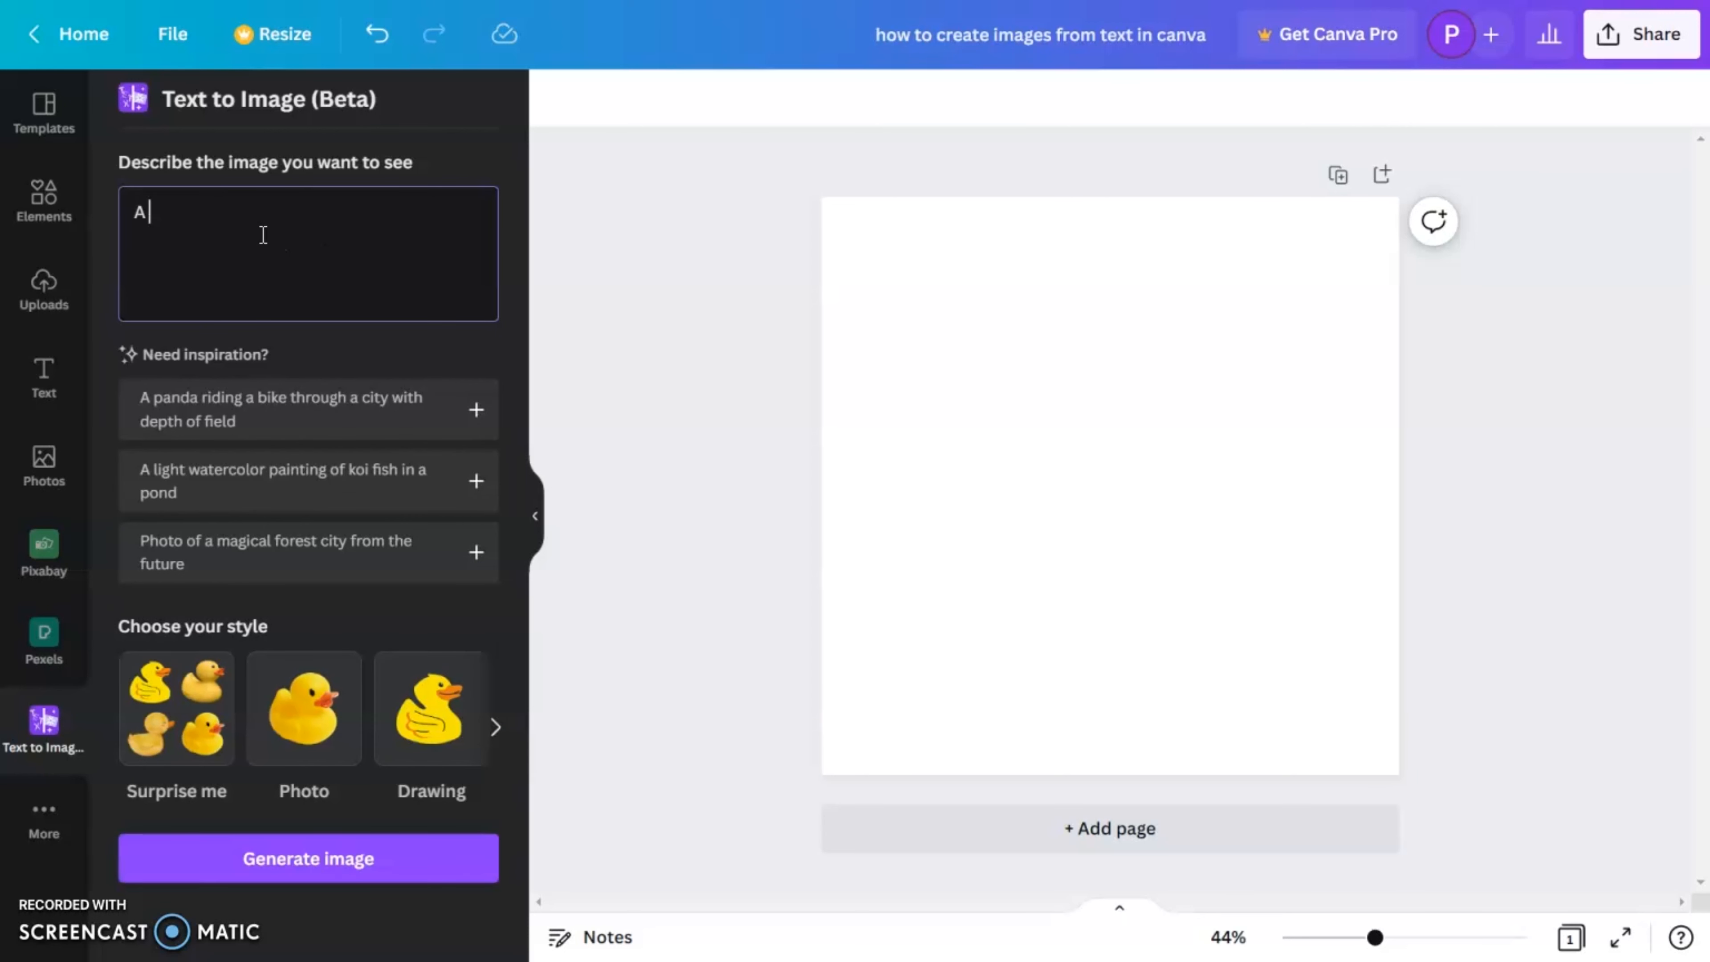
pyautogui.write(' beautiful fairy as a')
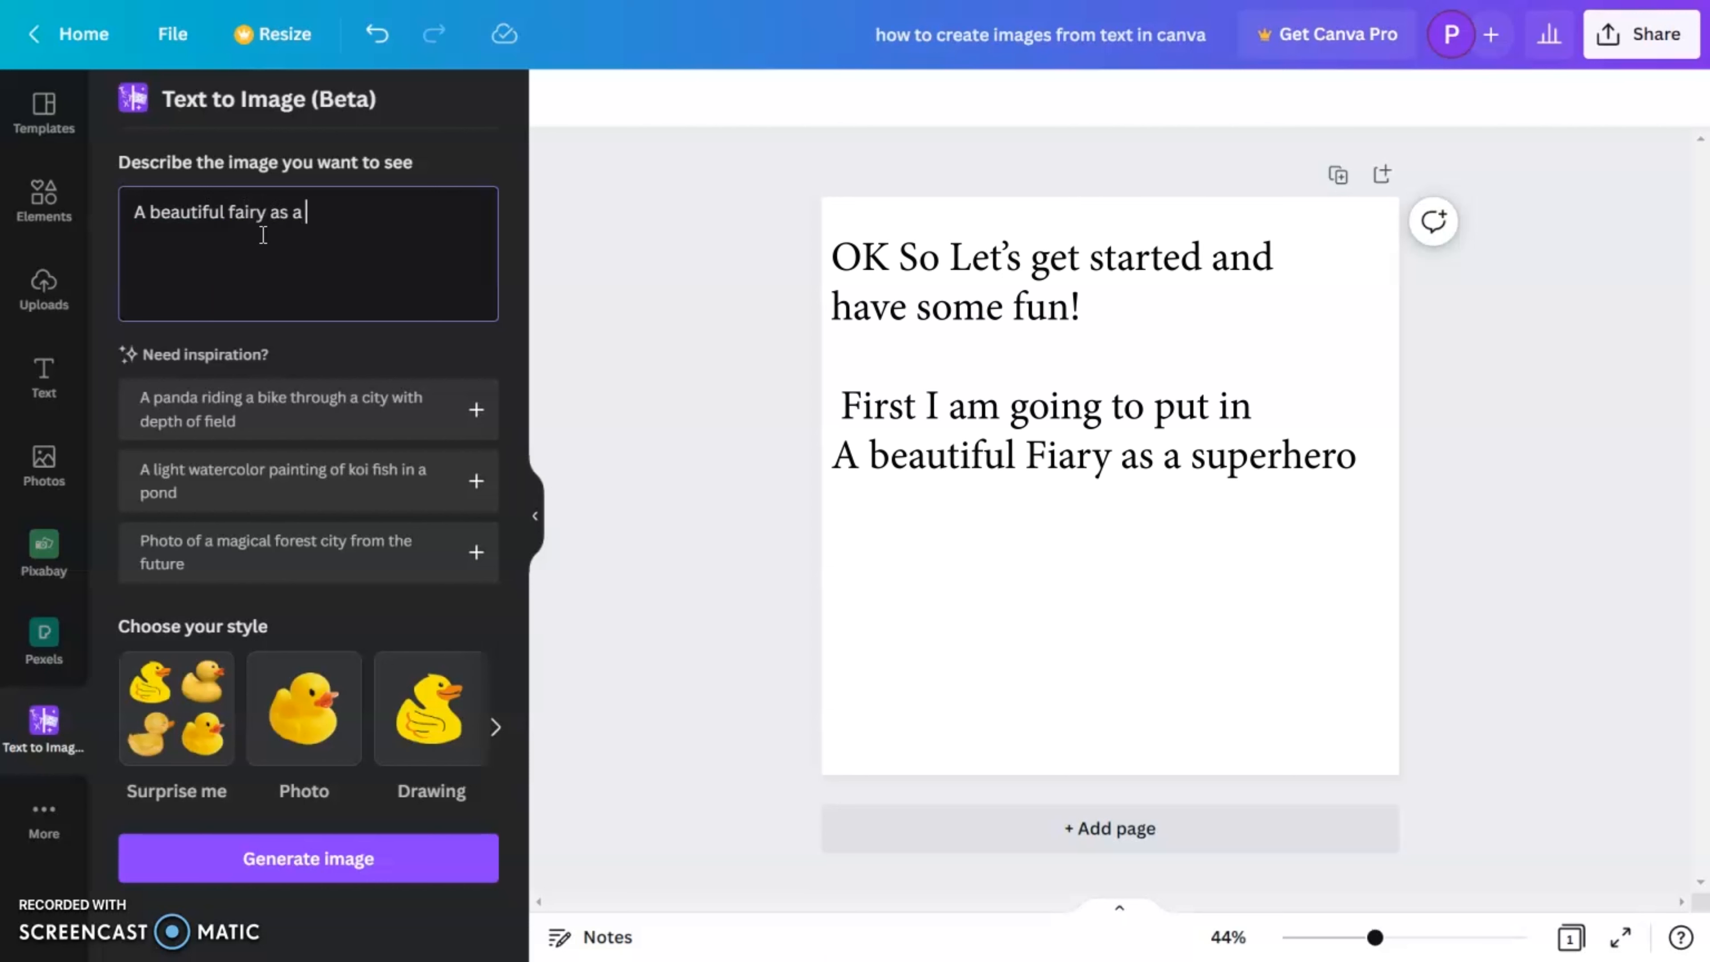
pyautogui.write('supe')
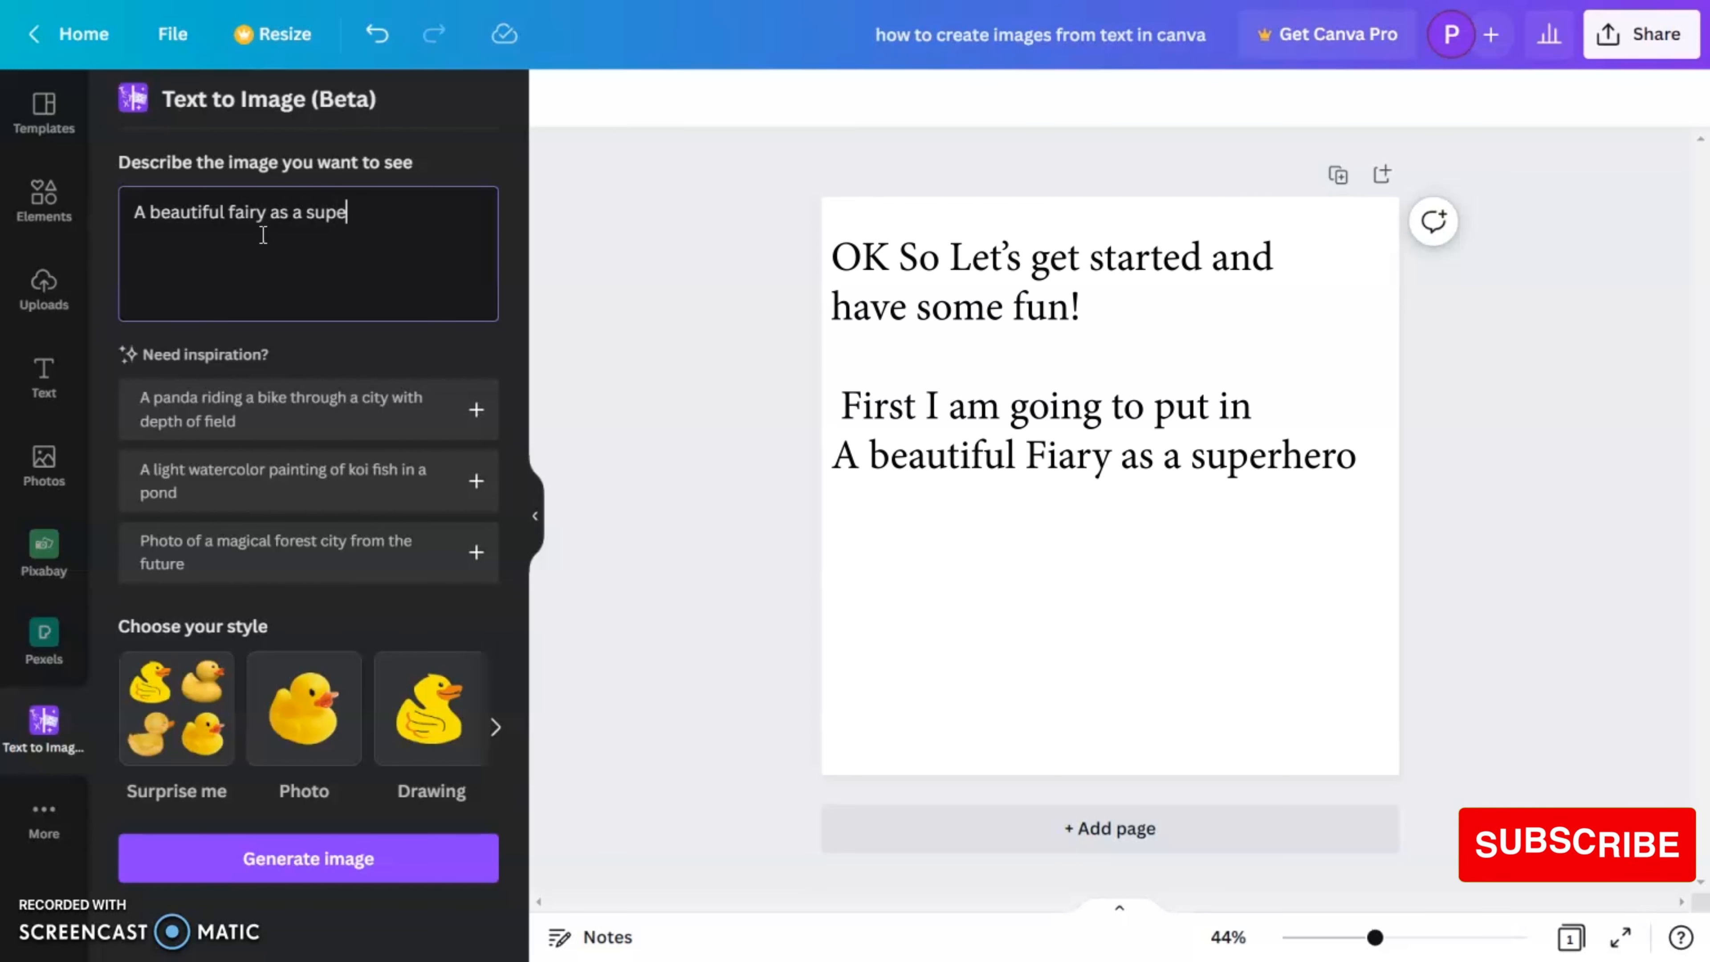
pyautogui.write('rhero')
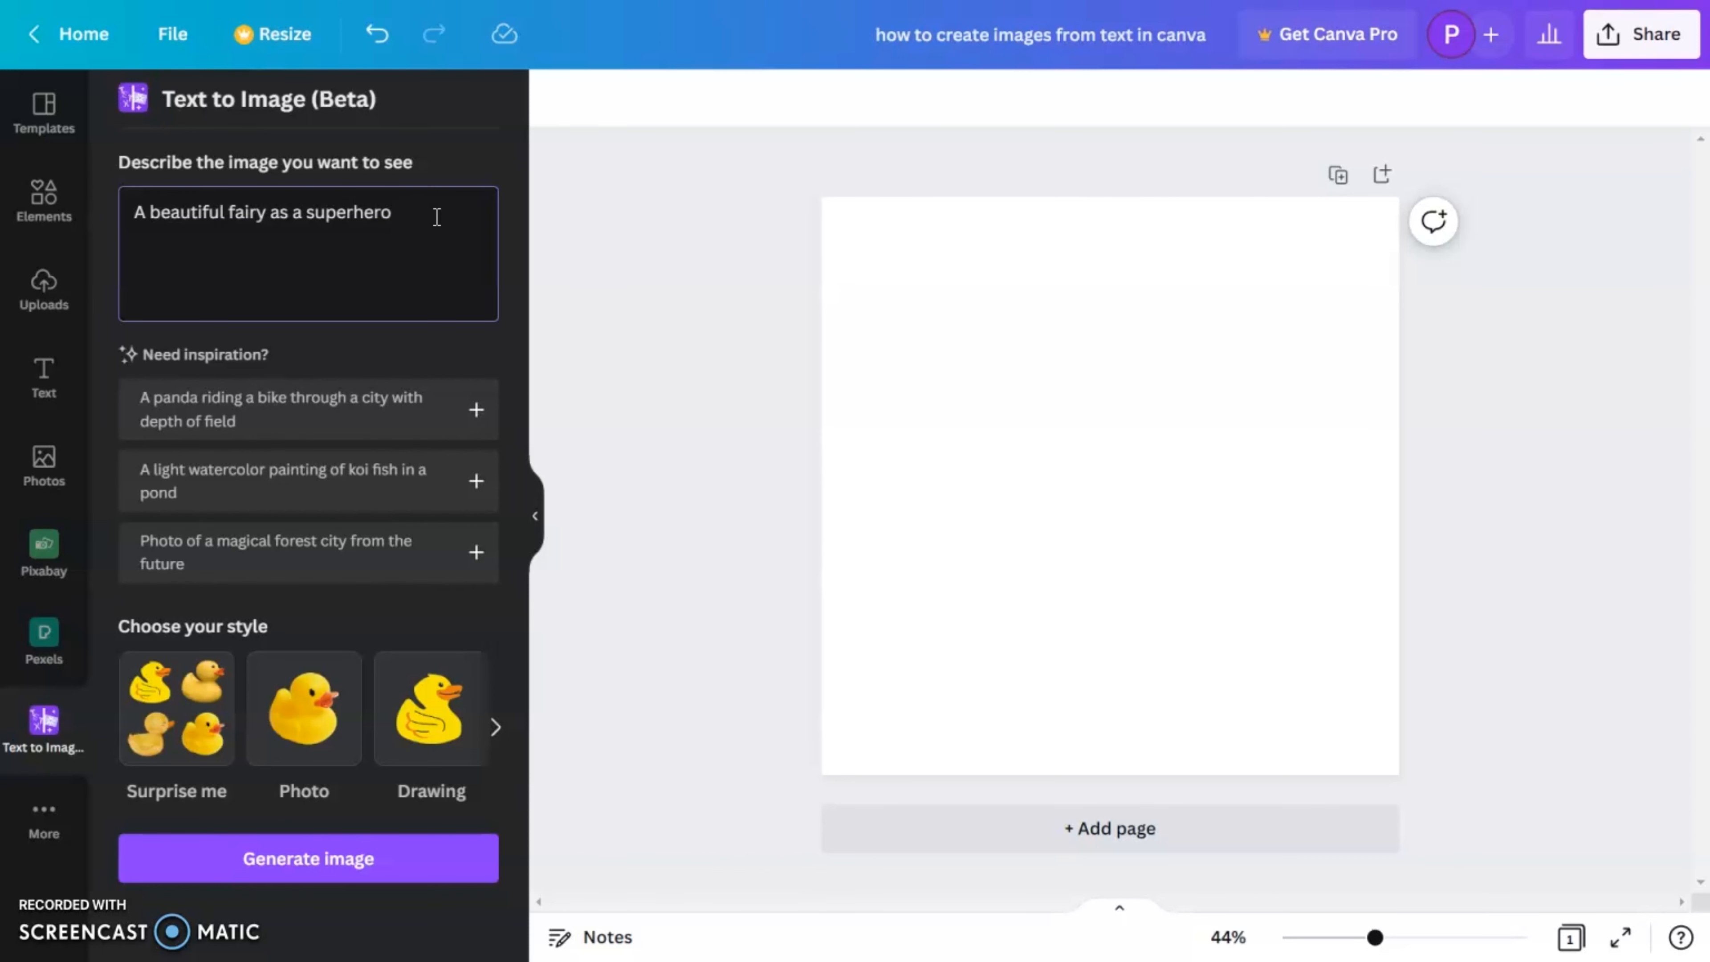
pyautogui.click(407, 862)
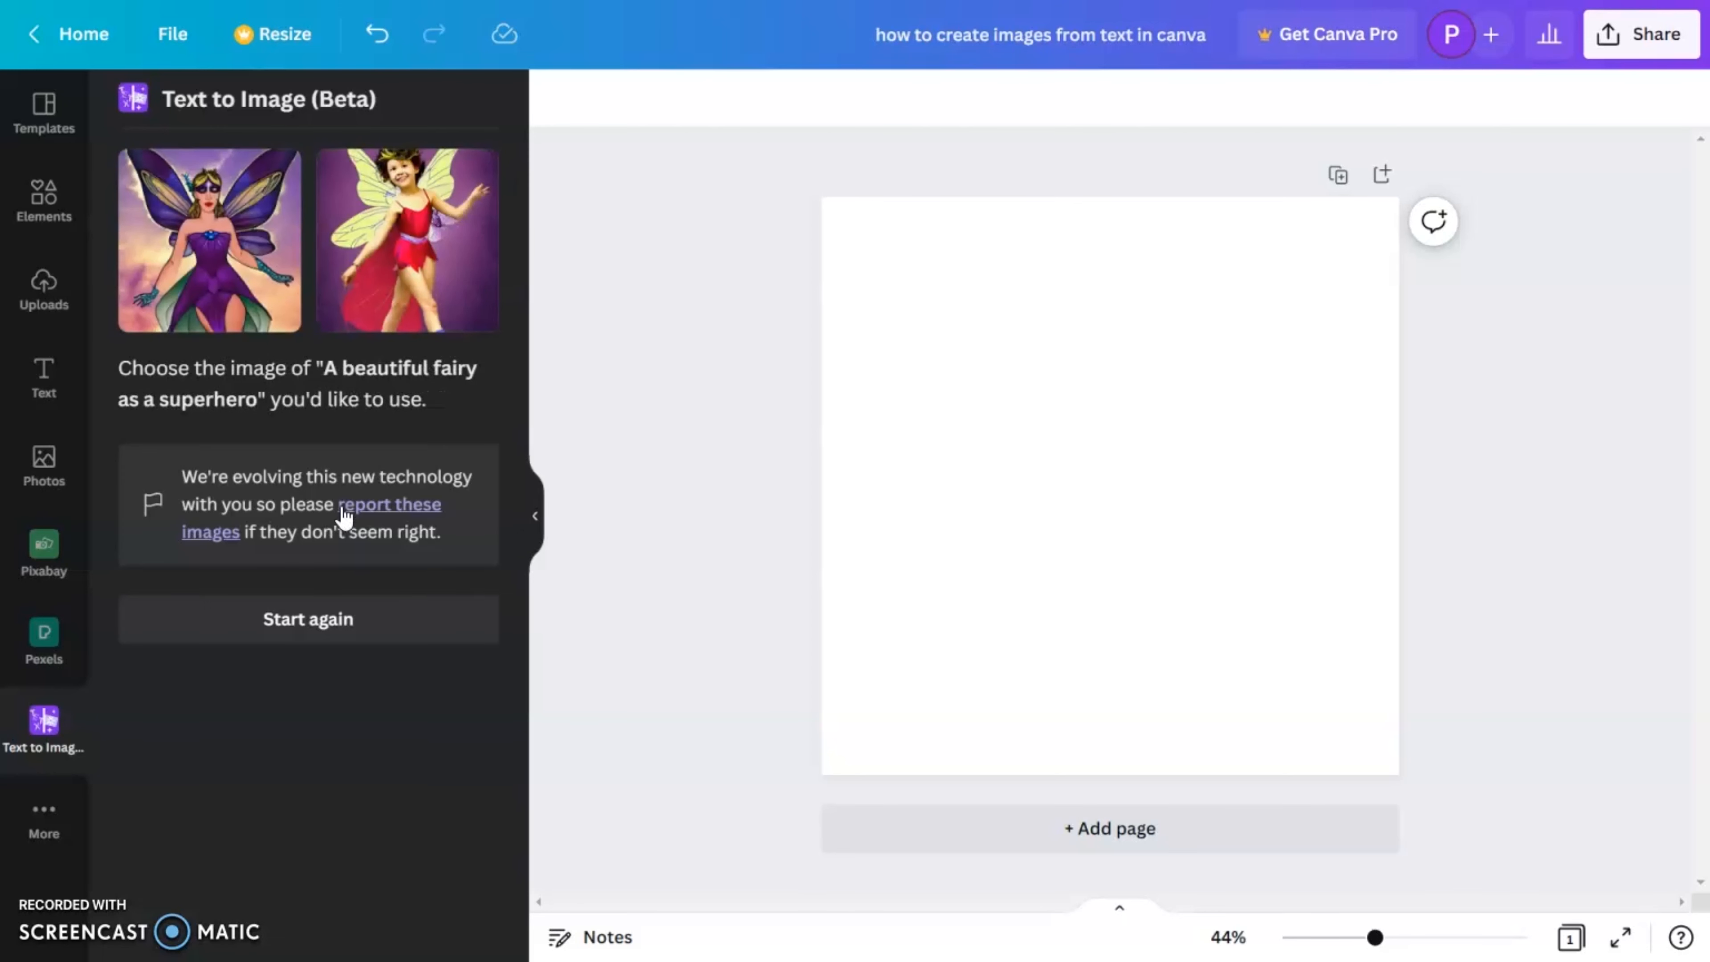
# Try each of the two generated superhero fairy images on the page, deleting each one after viewing it.
pyautogui.click(195, 240)
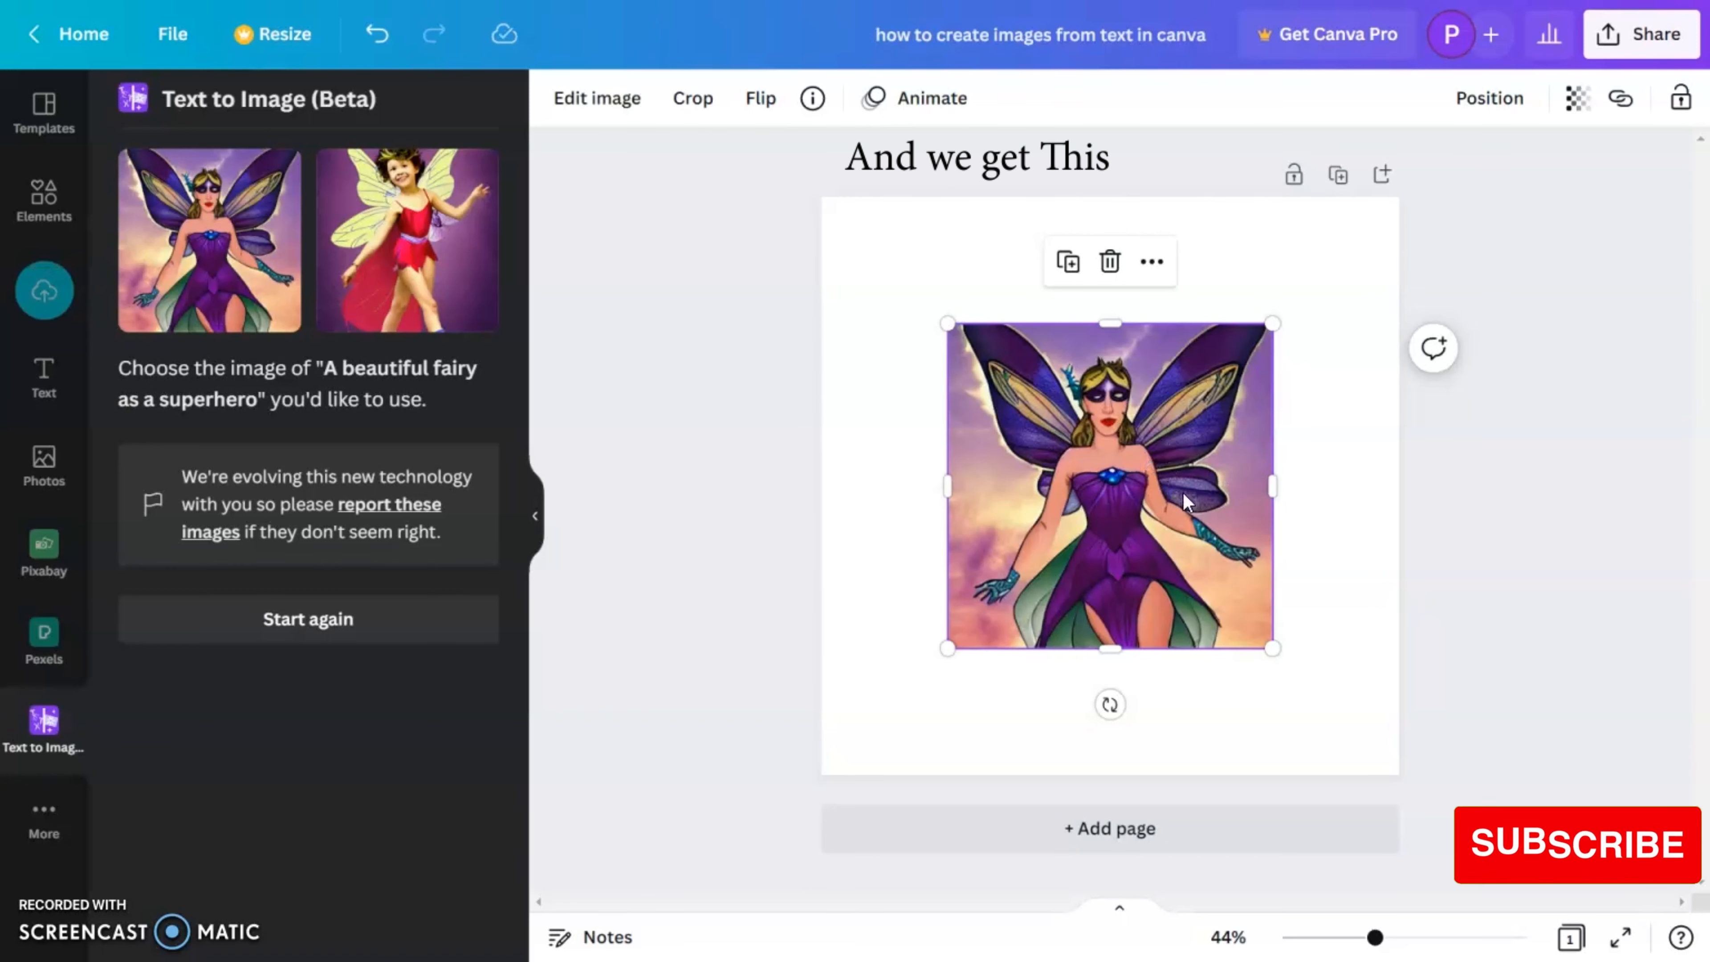
pyautogui.press('Delete')
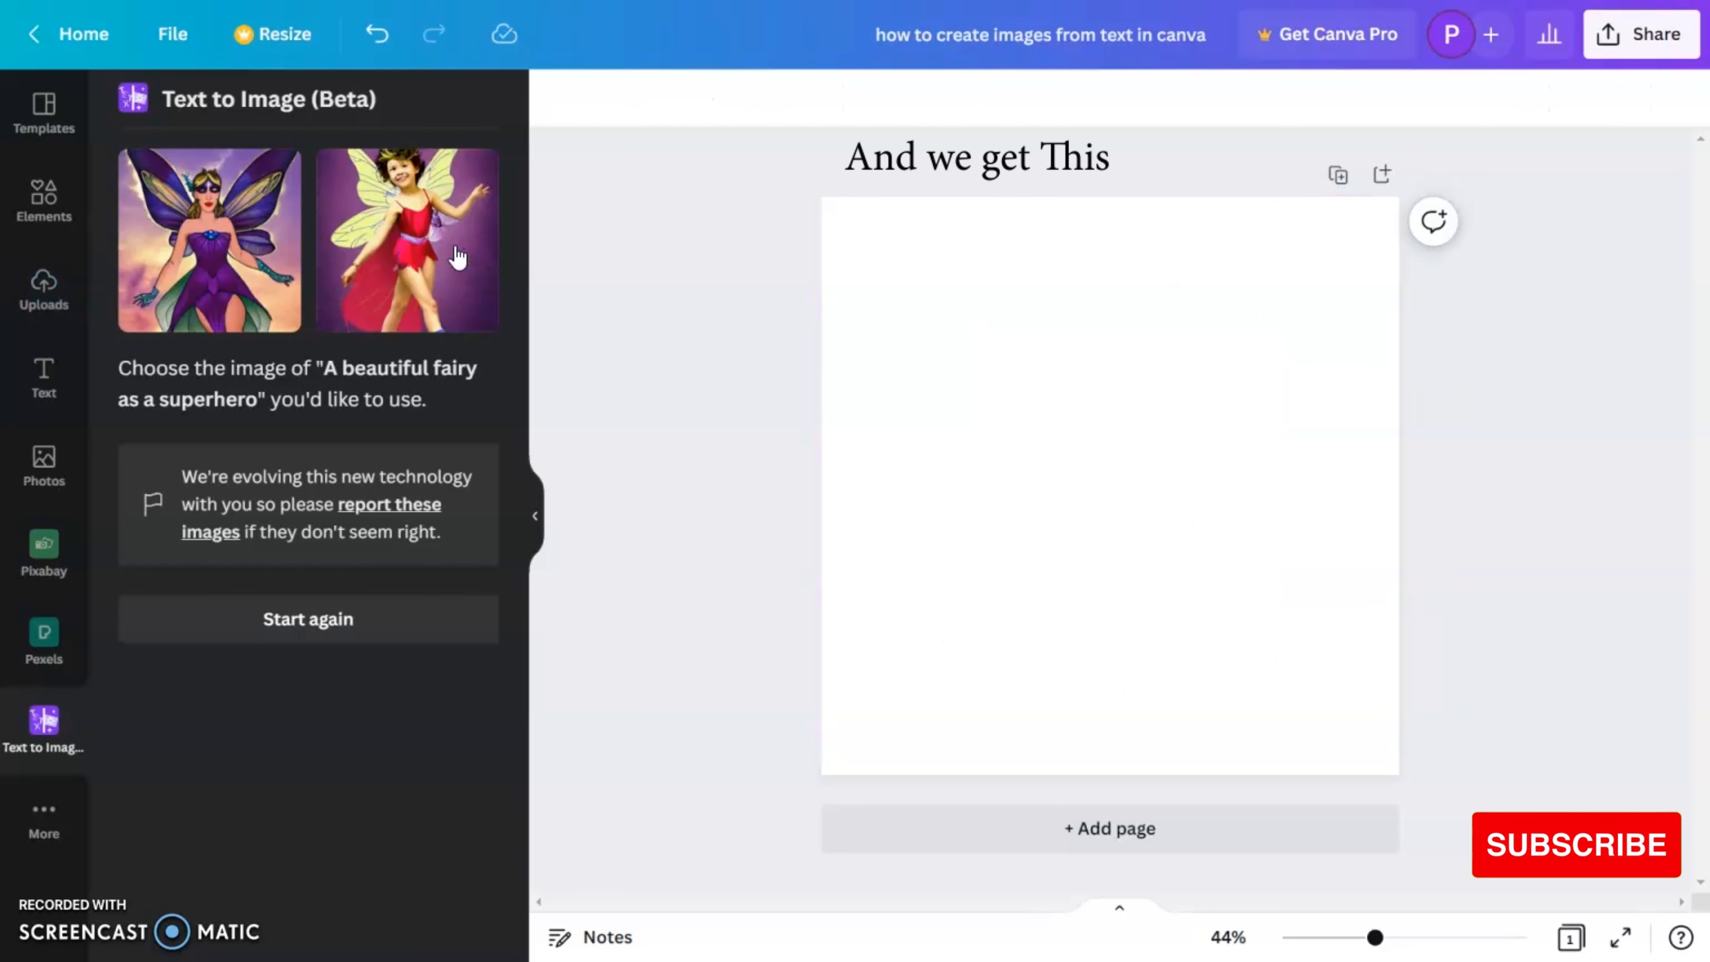
pyautogui.click(457, 256)
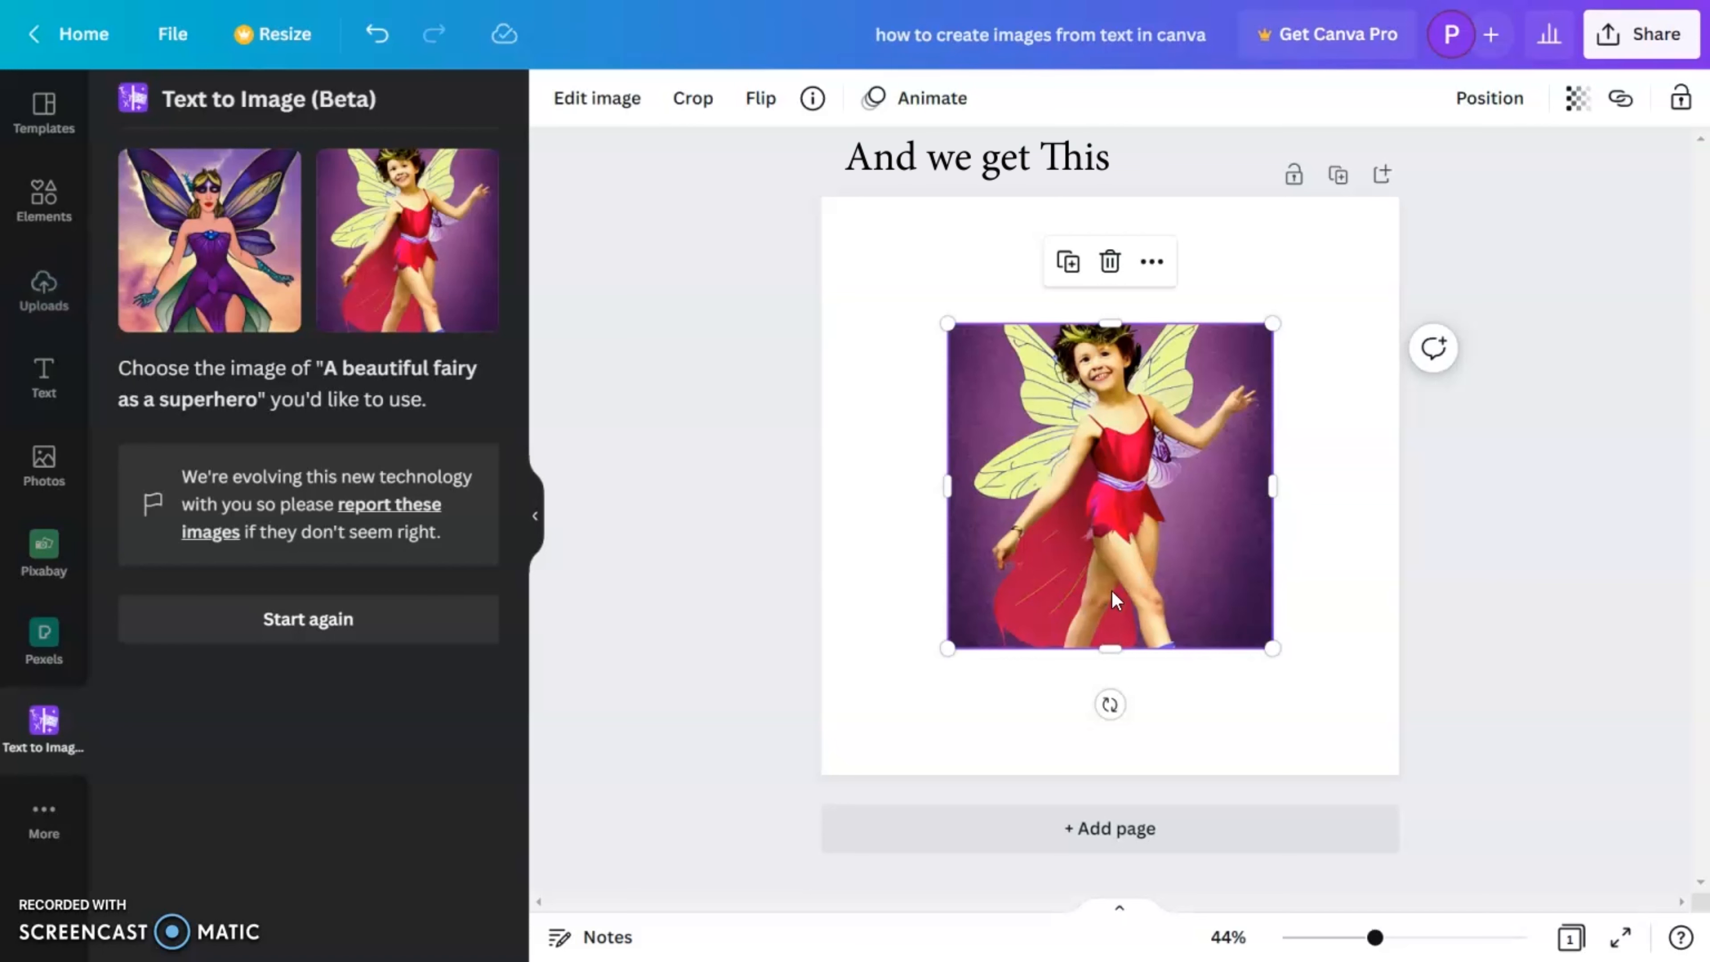
pyautogui.click(1311, 469)
pyautogui.click(1166, 514)
pyautogui.press('Delete')
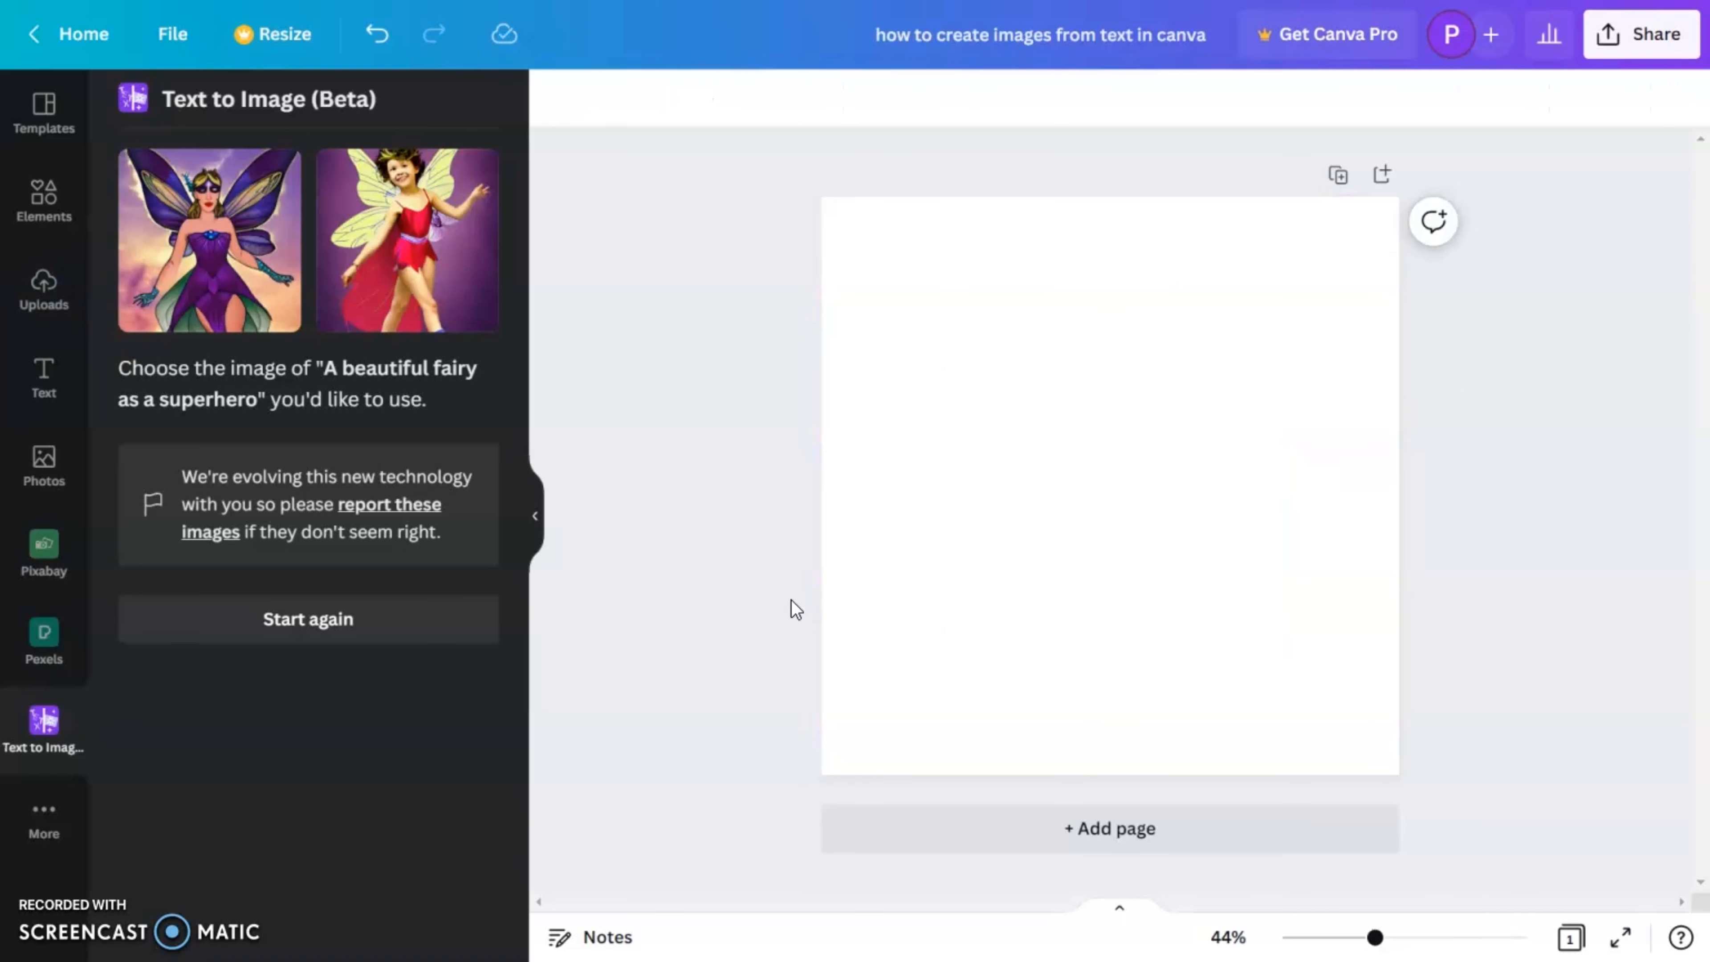
# Start again with the same superhero fairy description and generate images in the Drawing style.
pyautogui.click(340, 627)
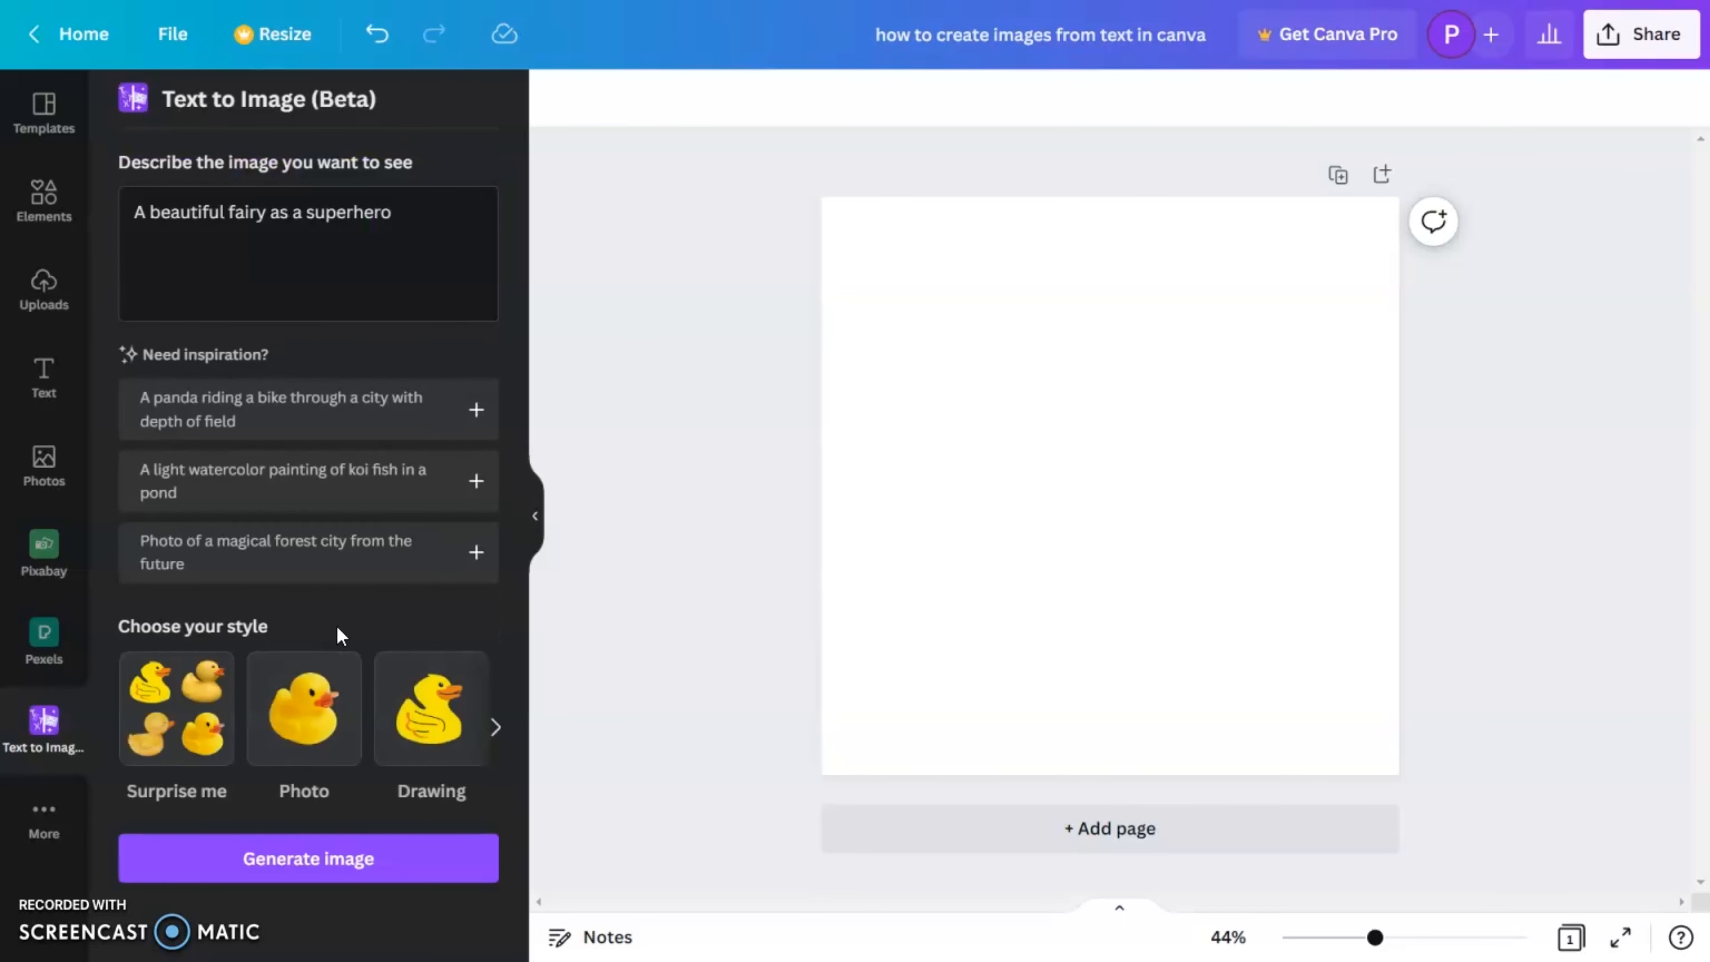
pyautogui.click(450, 208)
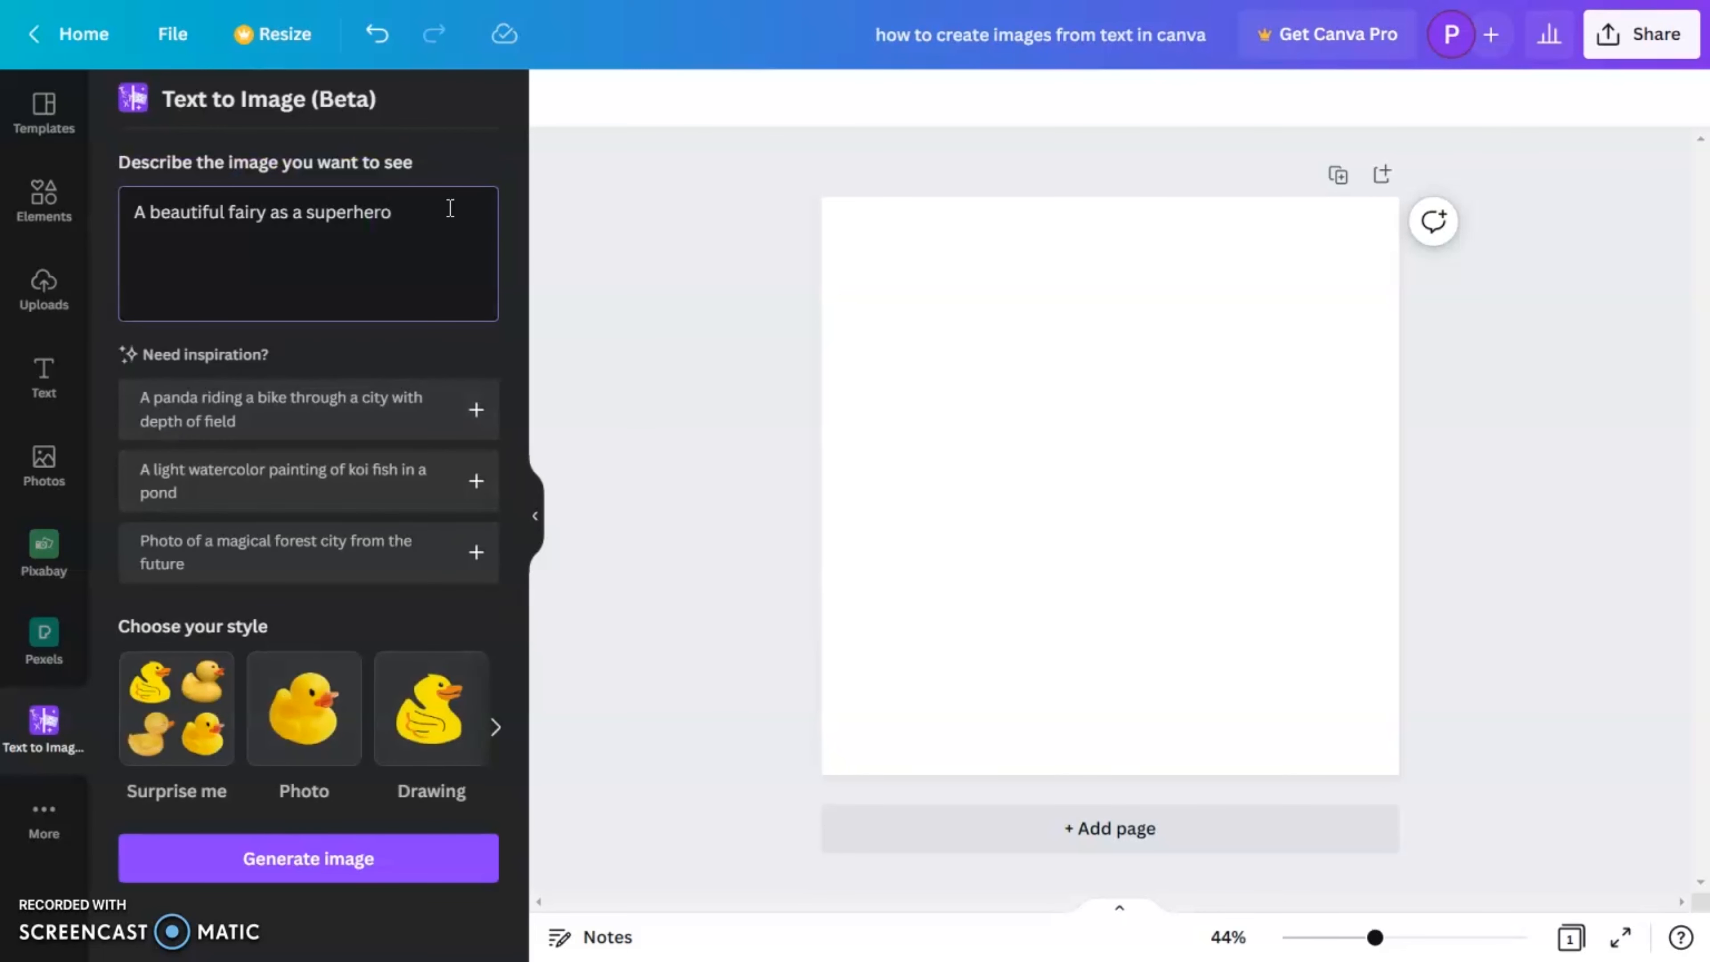
pyautogui.moveTo(450, 208); pyautogui.dragTo(81, 192)
pyautogui.click(325, 244)
pyautogui.moveTo(284, 215); pyautogui.dragTo(396, 225)
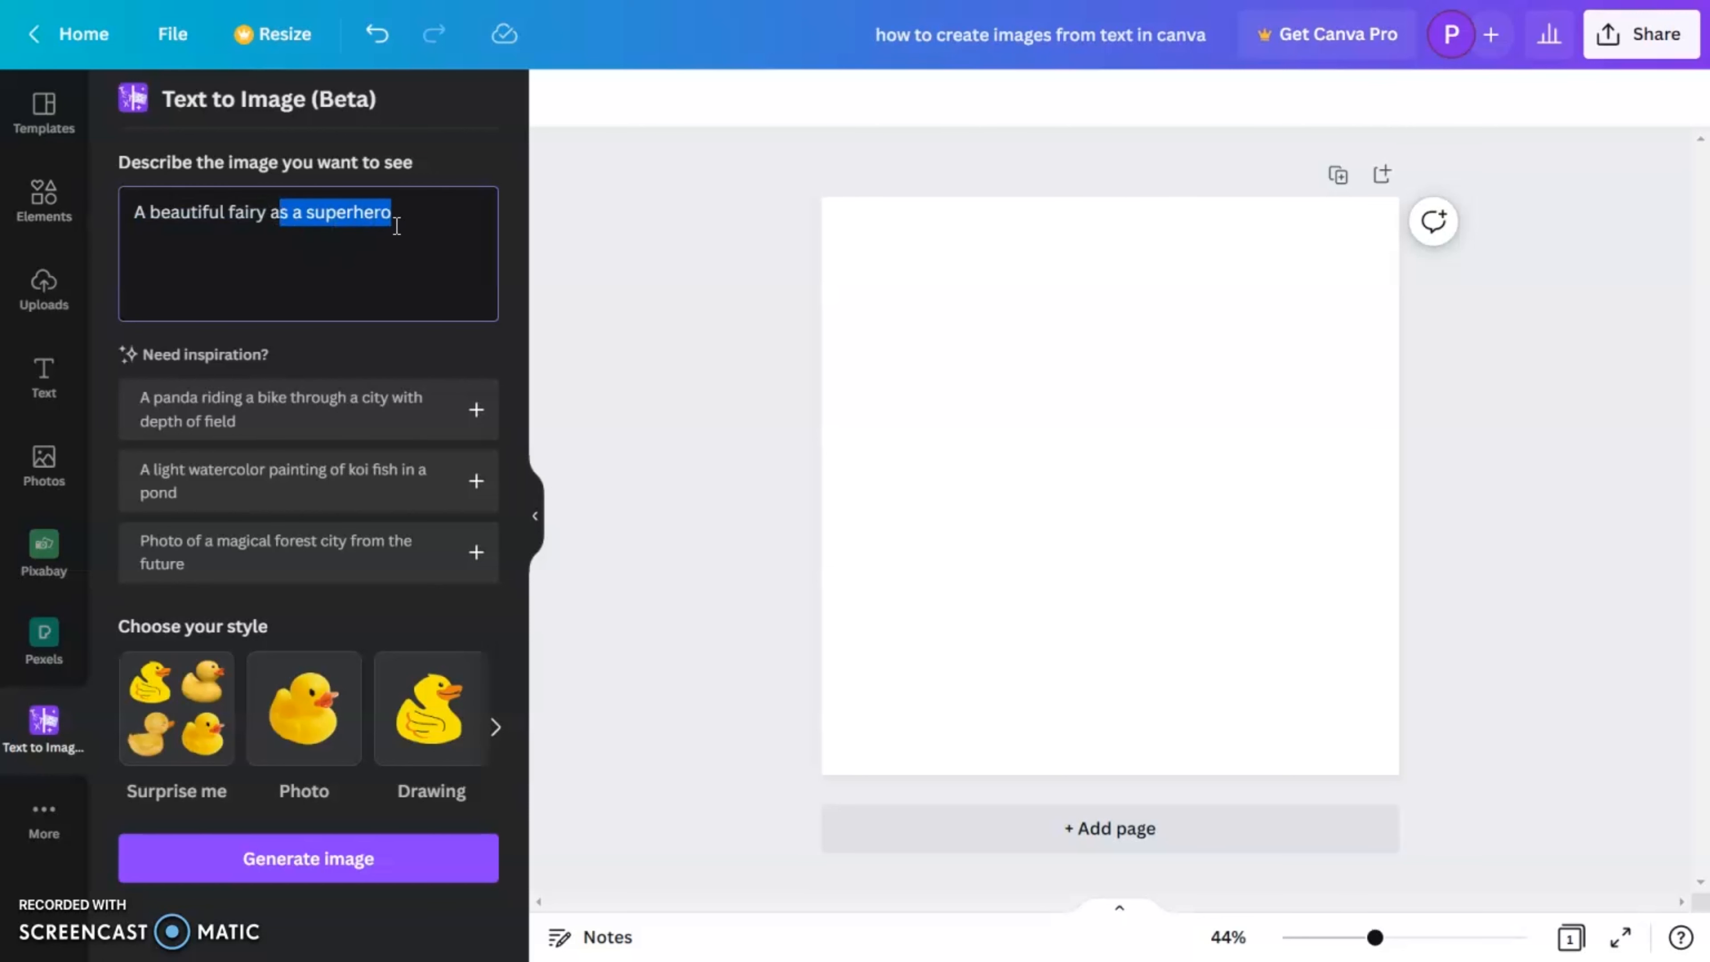
pyautogui.click(408, 228)
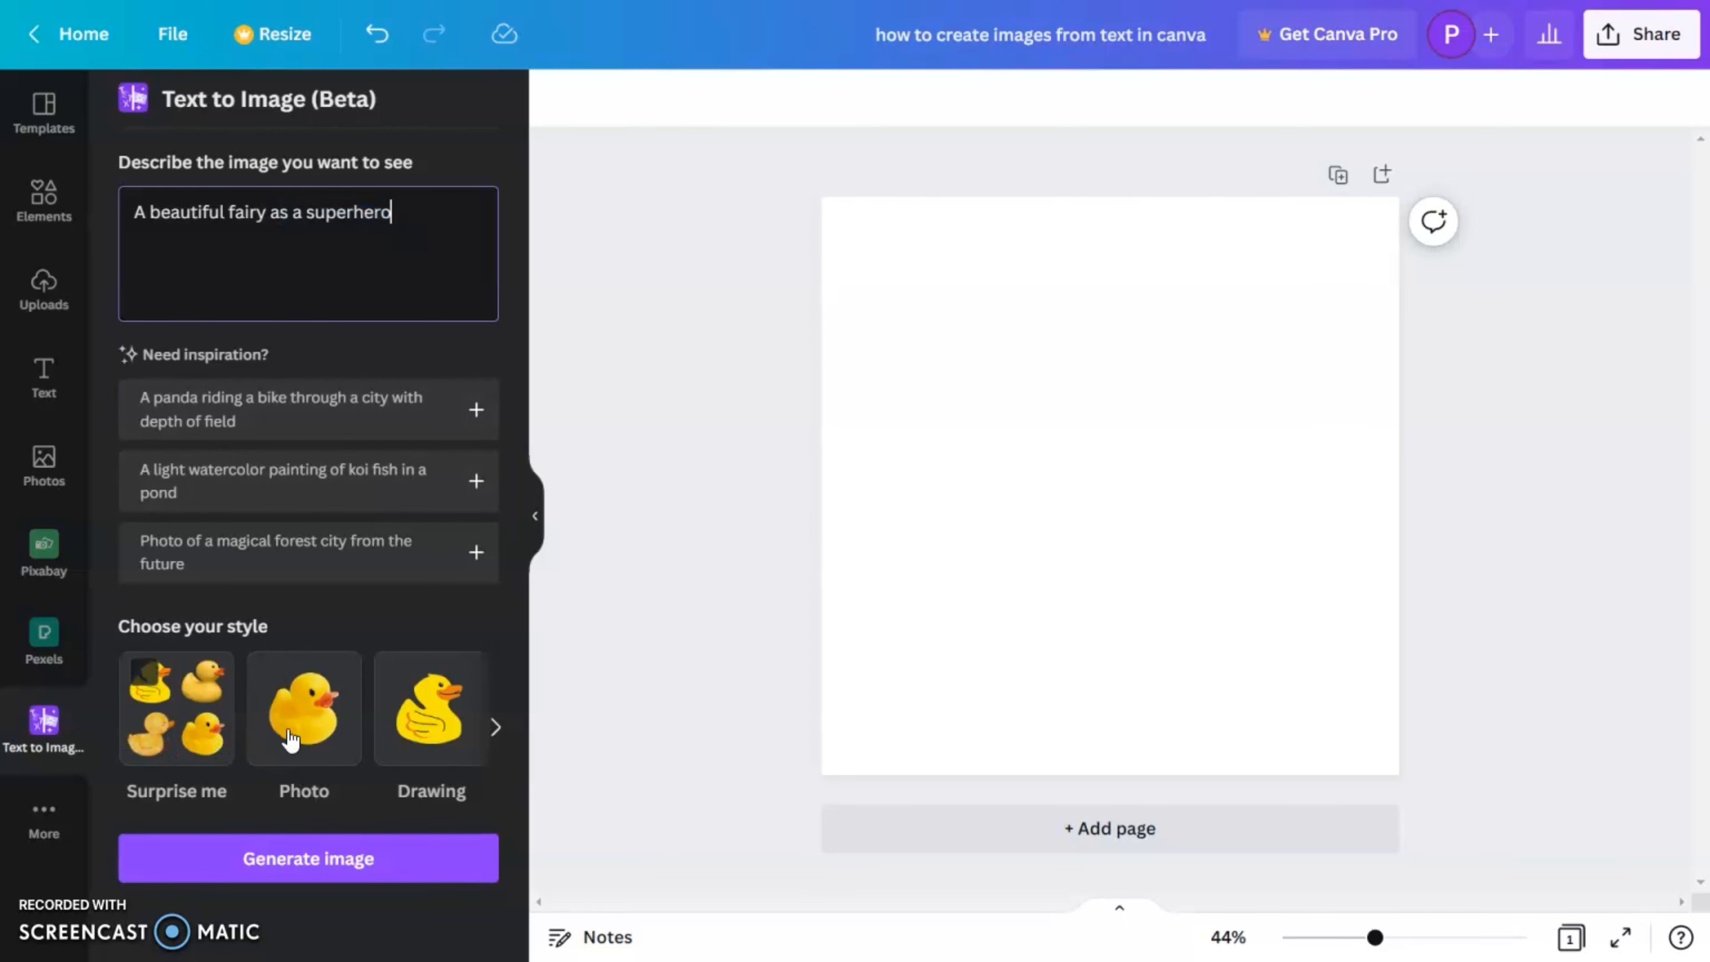
pyautogui.click(443, 727)
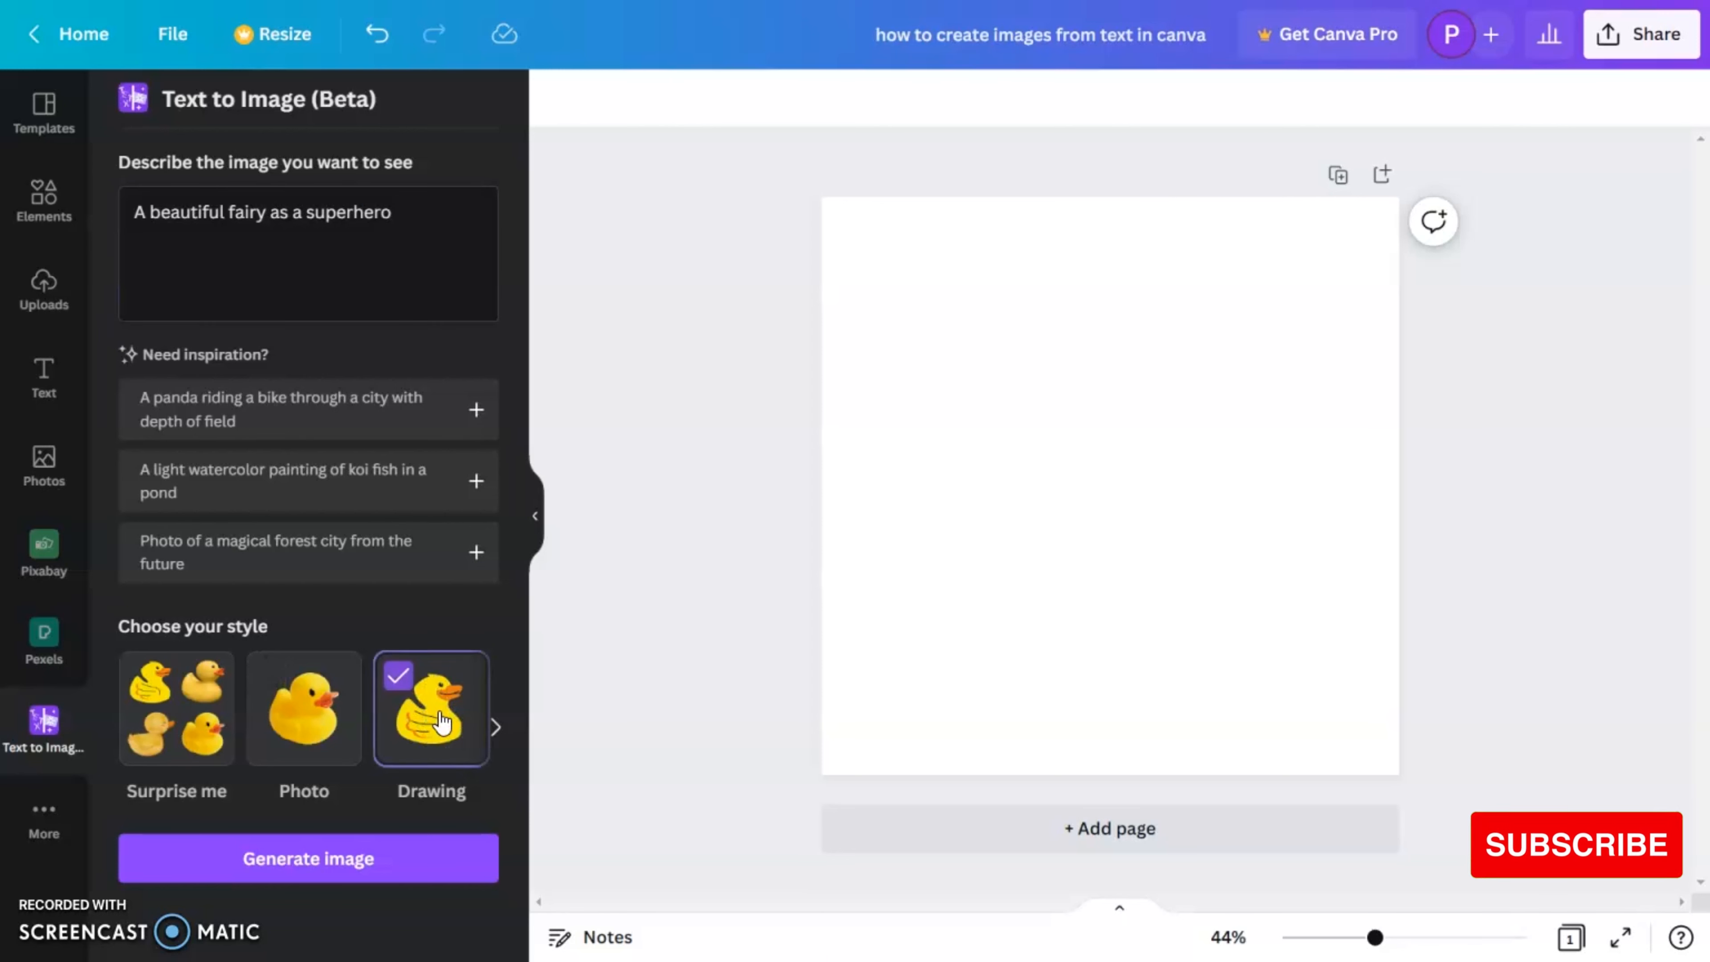
pyautogui.click(404, 862)
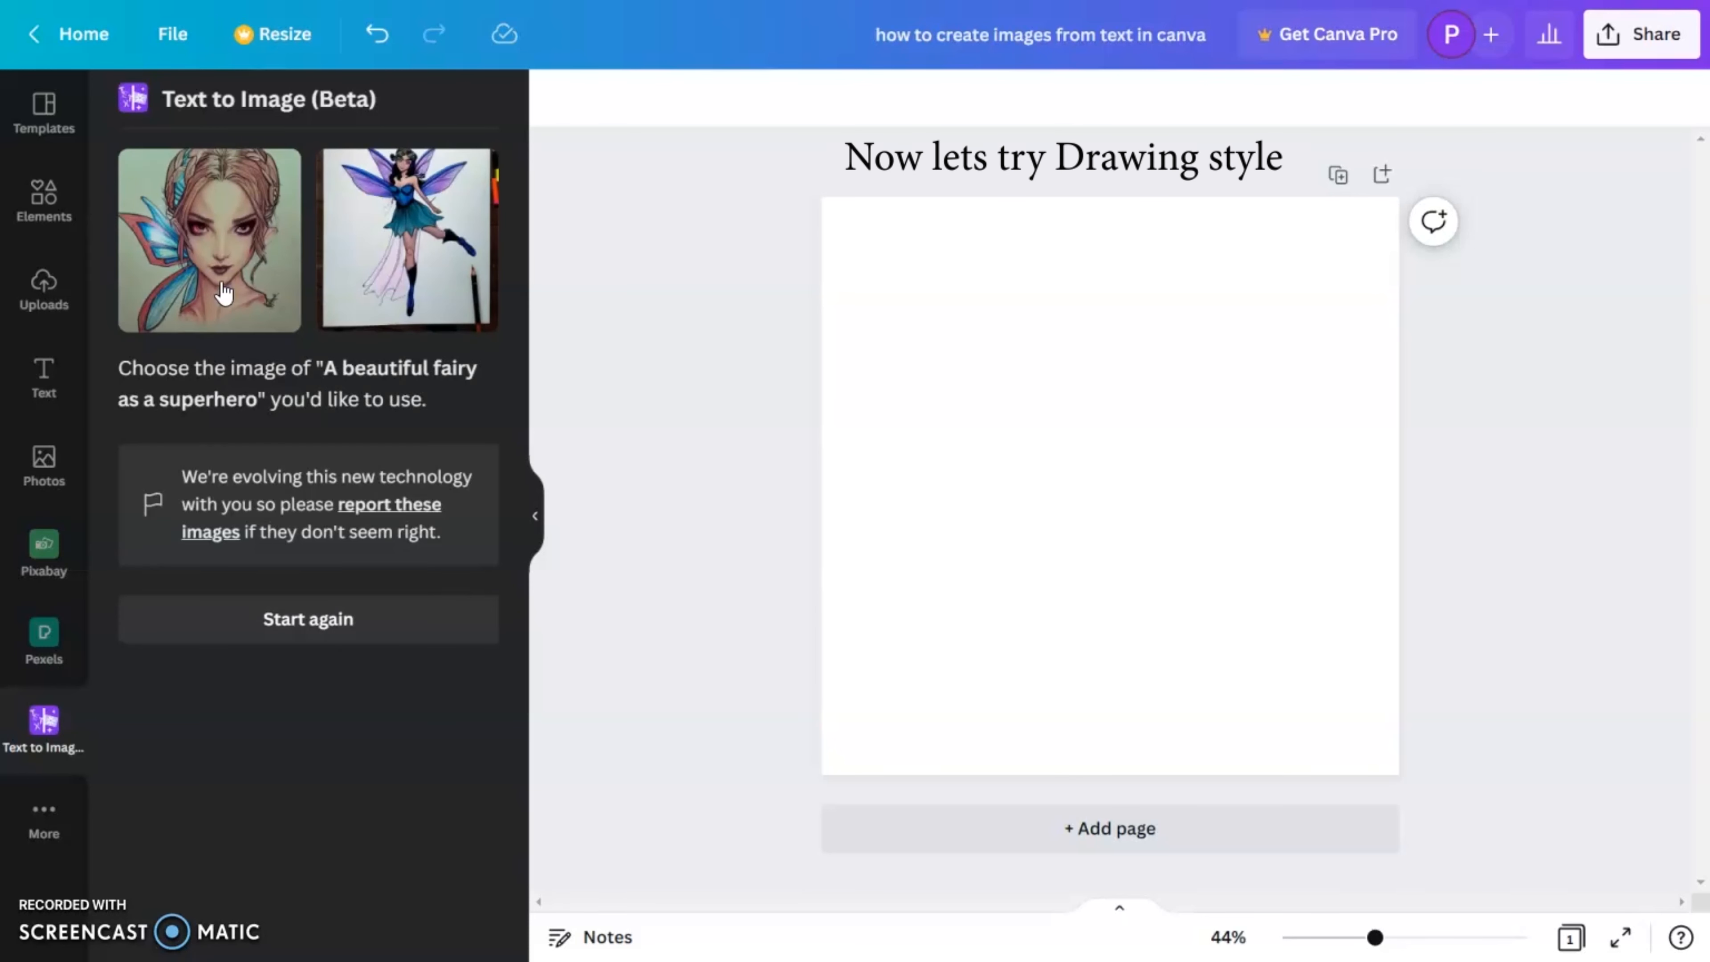
# Preview both drawing-style fairy images on the page one at a time, removing each after viewing.
pyautogui.click(224, 291)
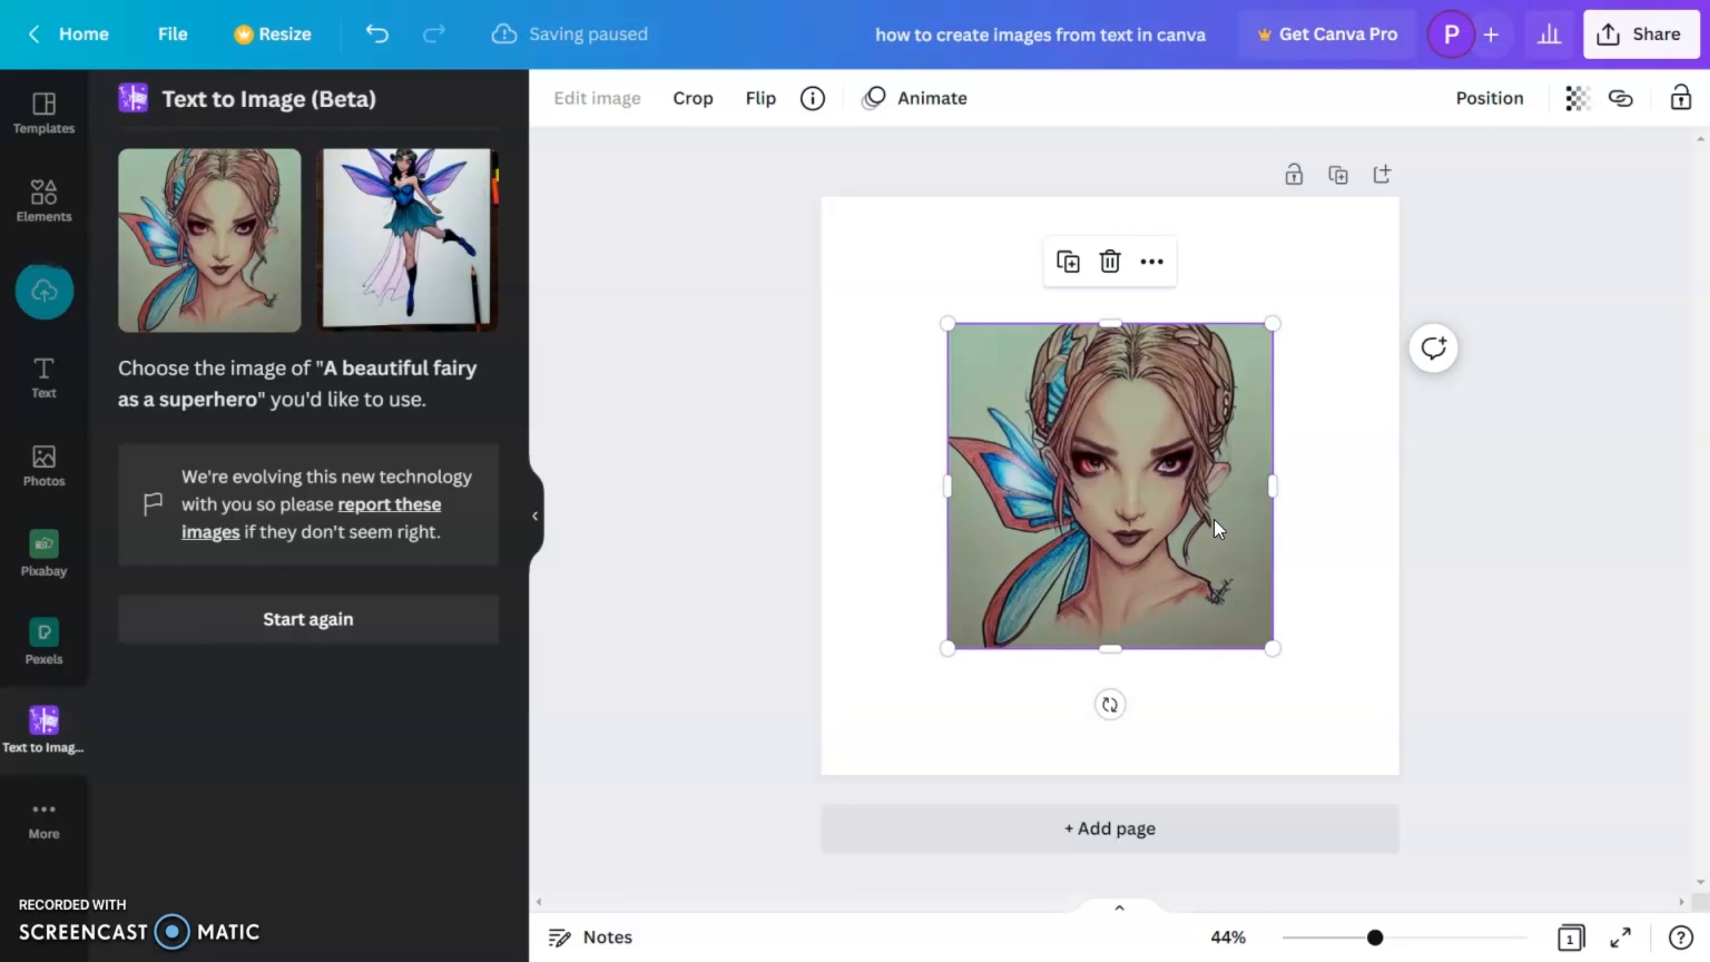
pyautogui.press('Delete')
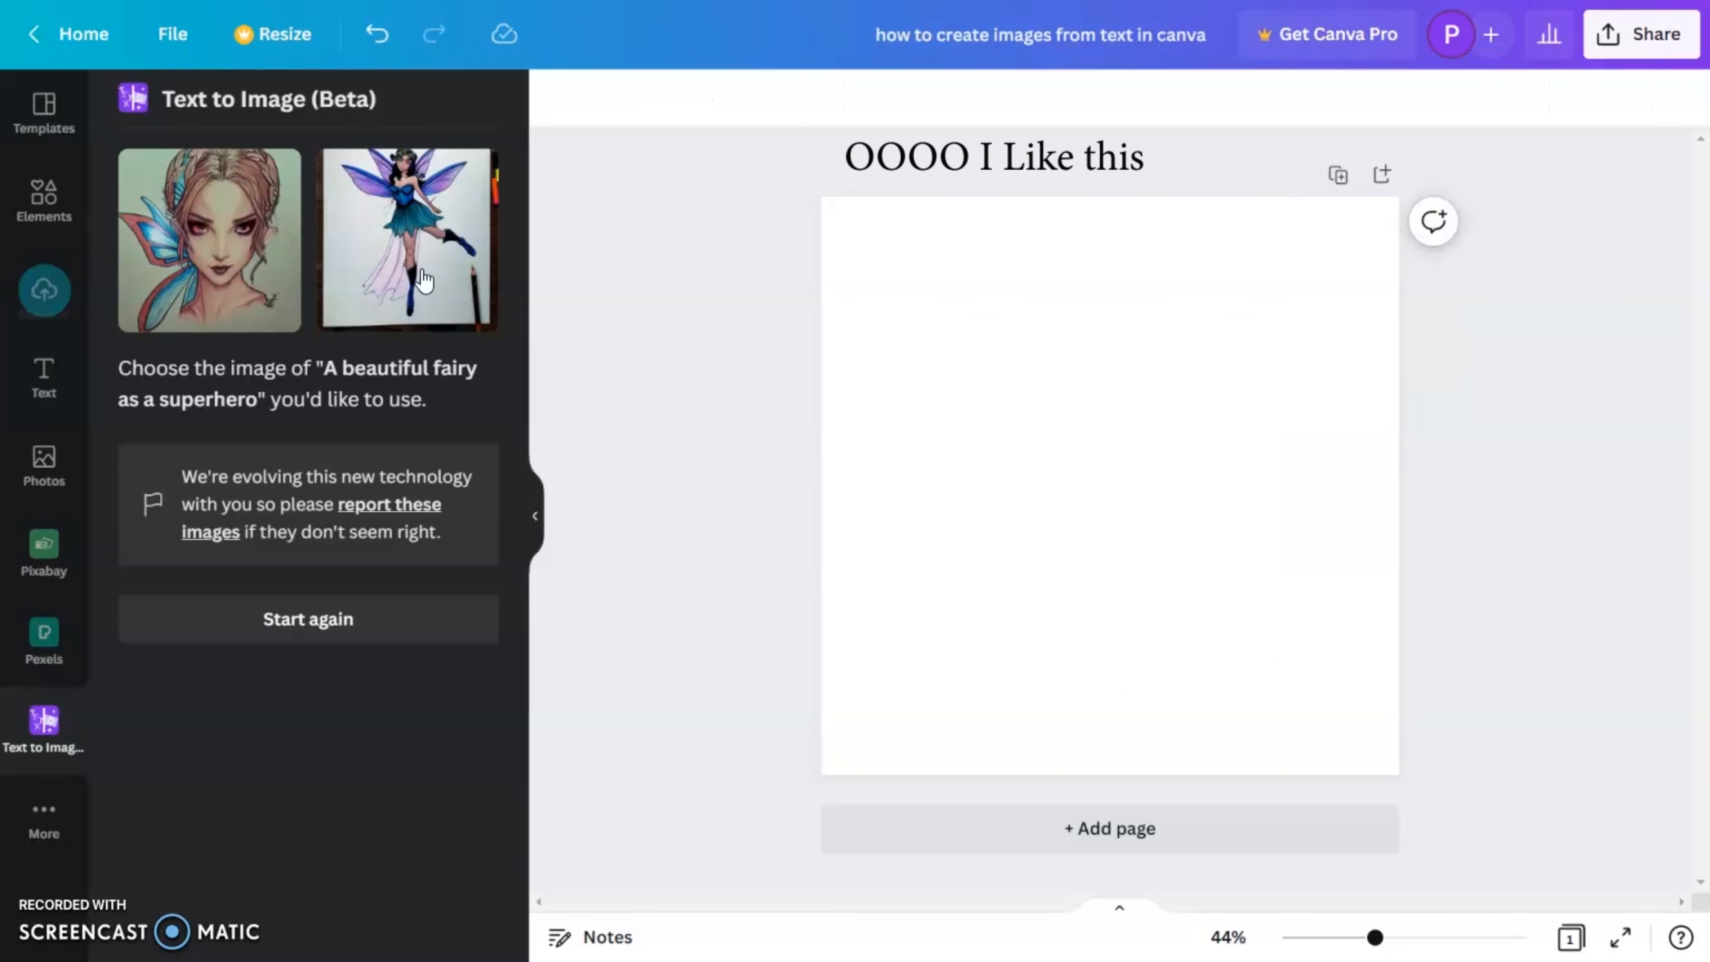
pyautogui.click(399, 271)
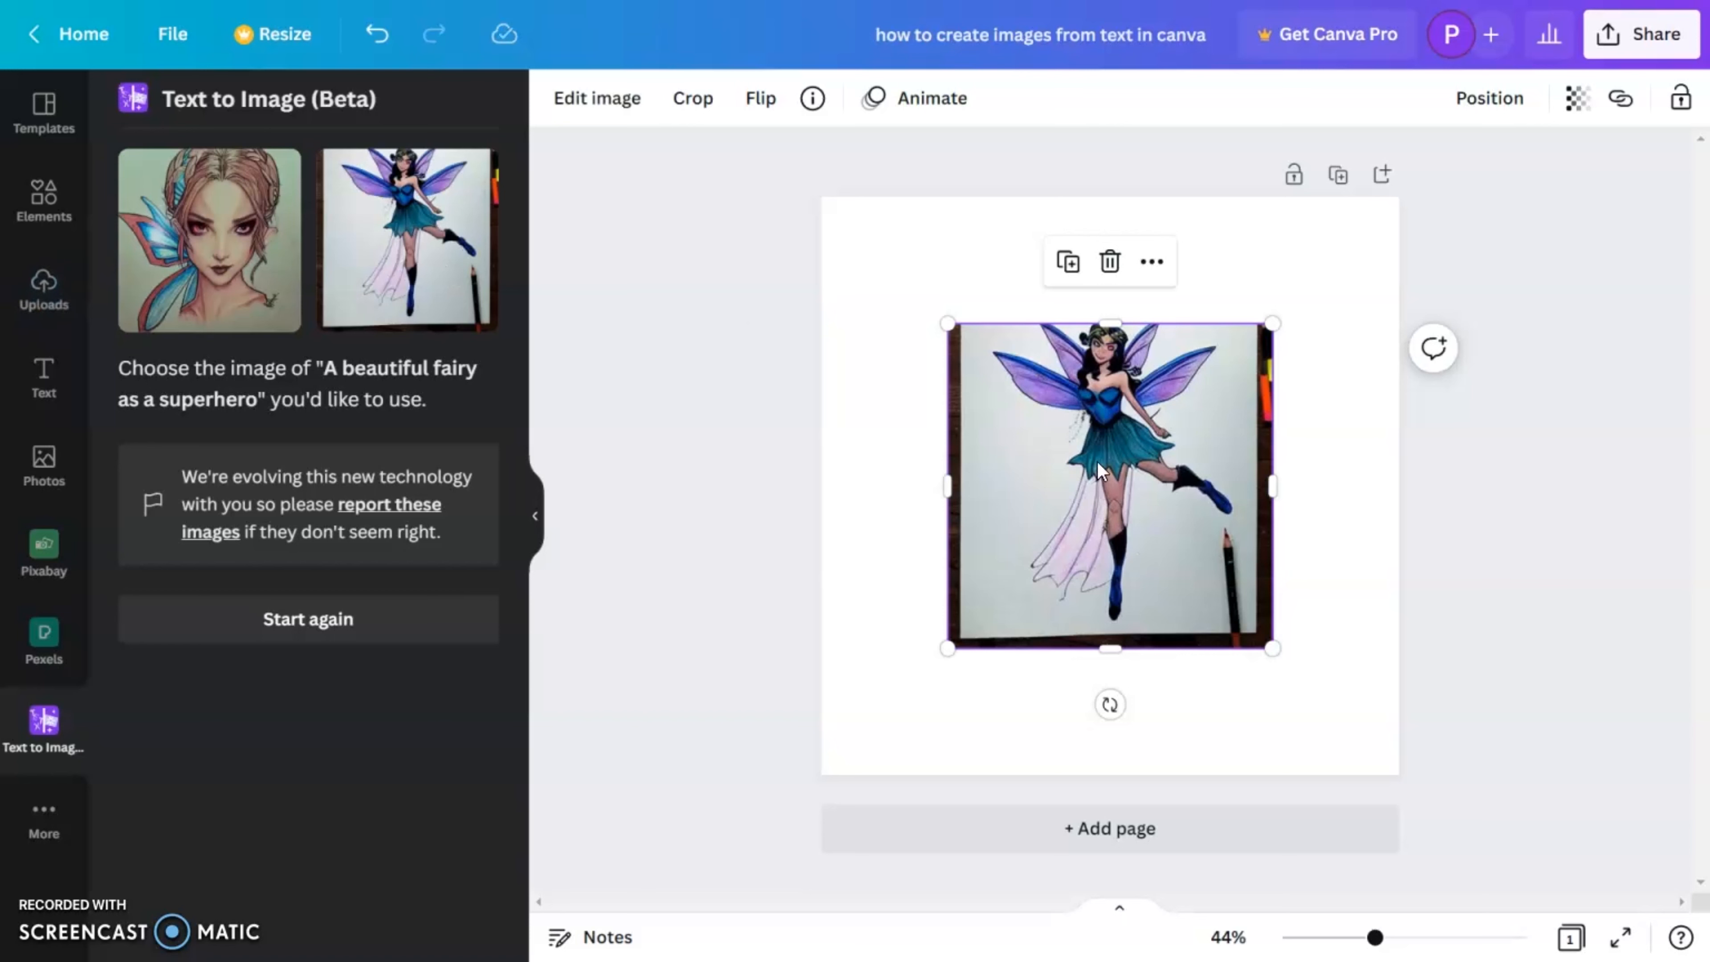
pyautogui.press('Delete')
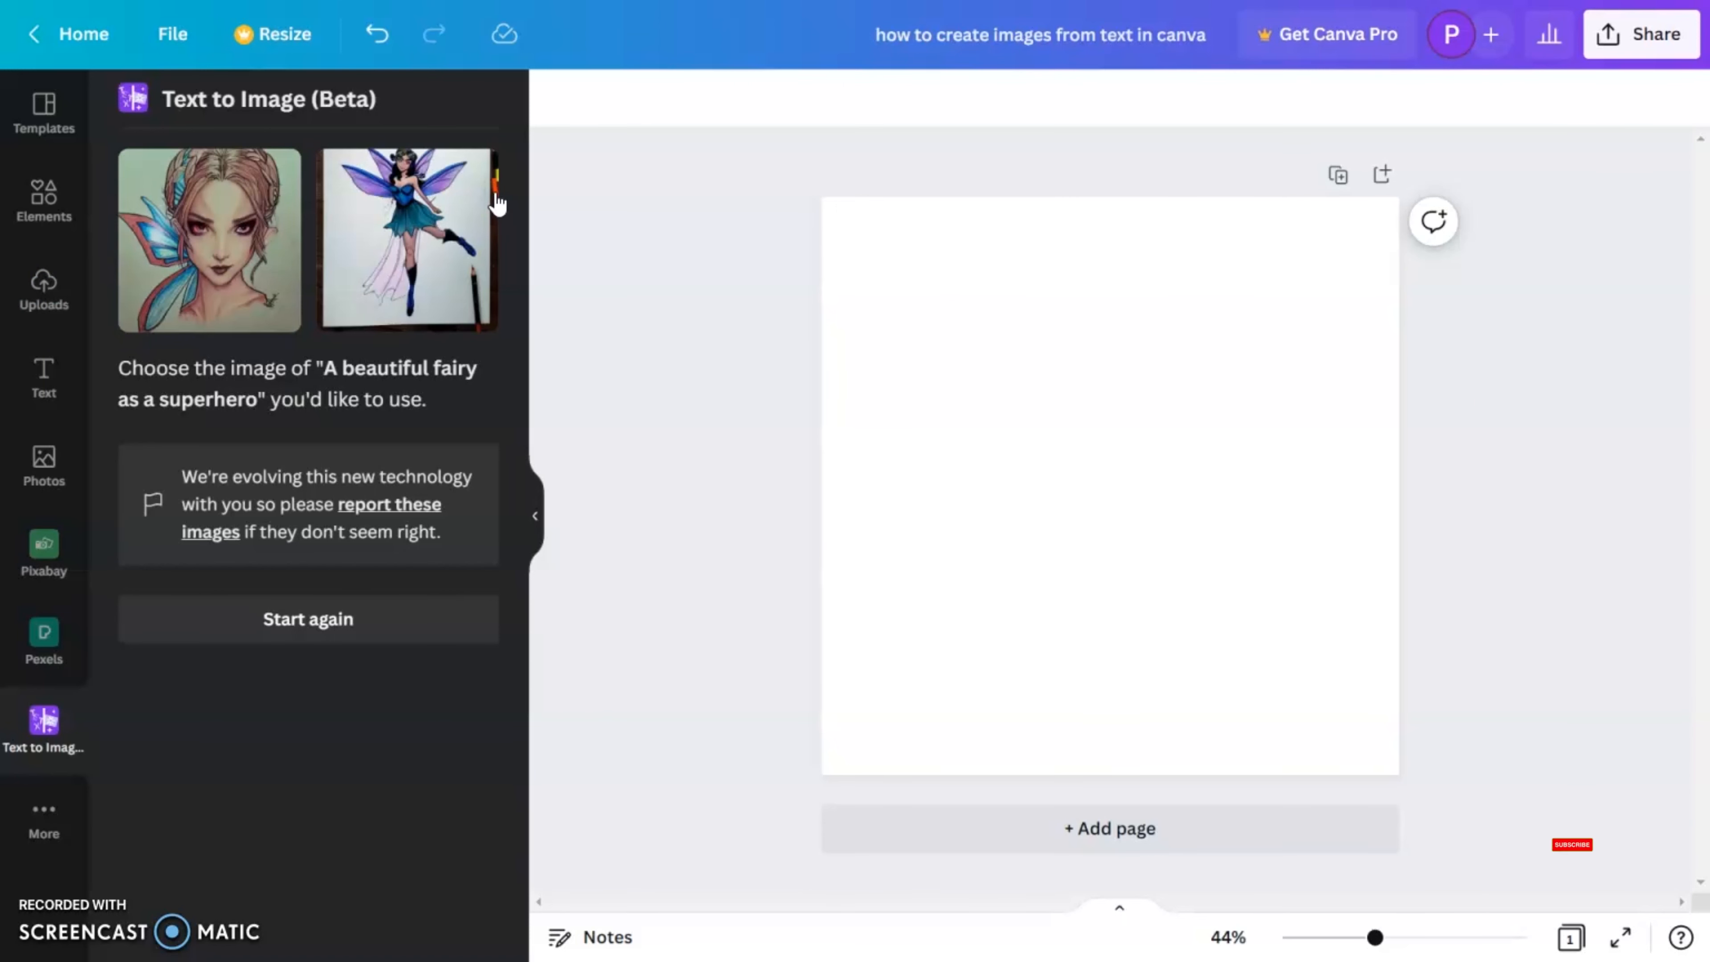
# Start again, change the description to "A beautiful fairy as a ballerina" and generate images in the 3D style.
pyautogui.click(340, 624)
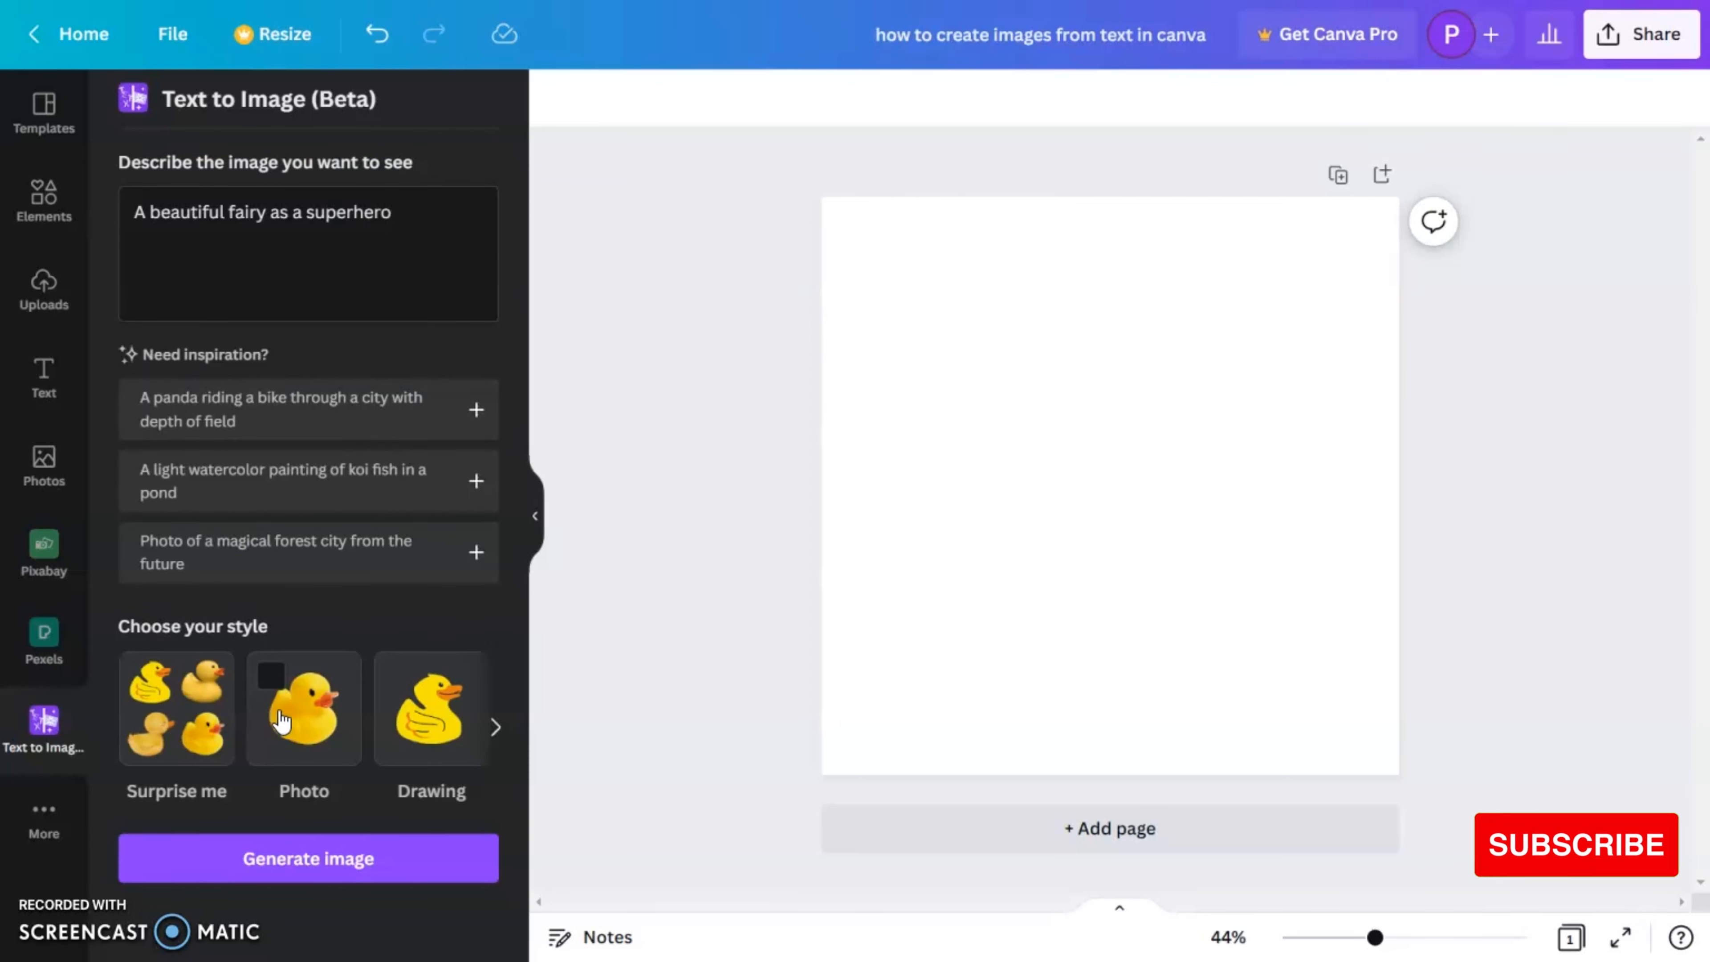
pyautogui.click(496, 728)
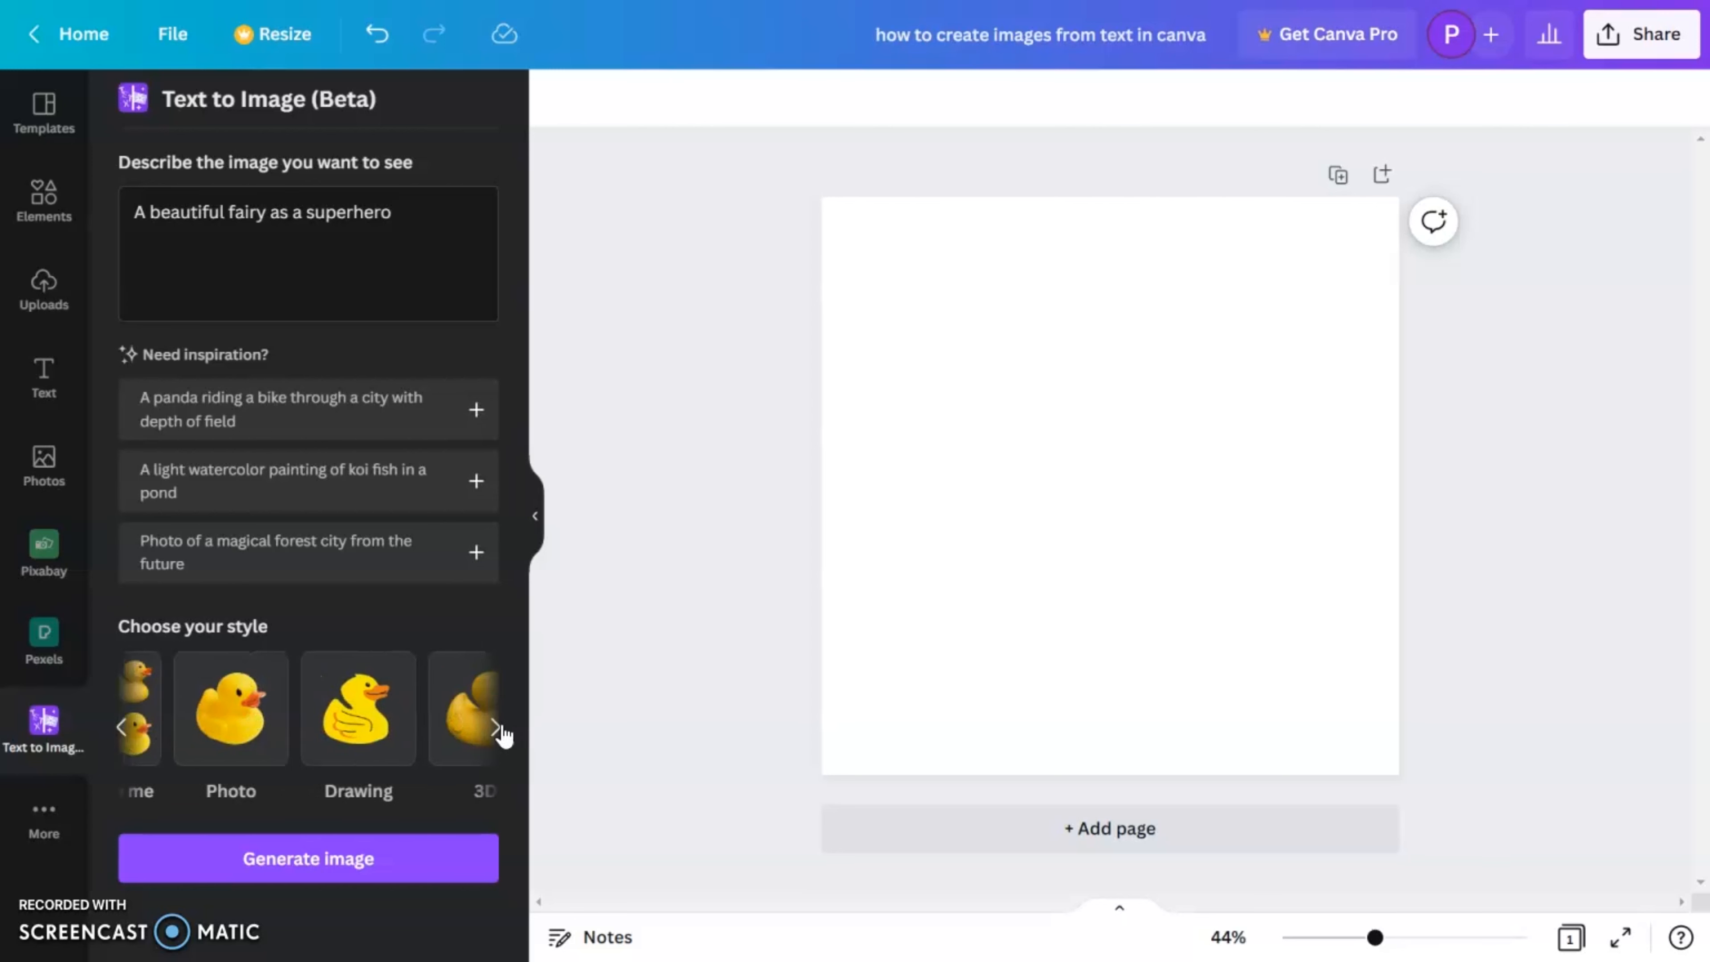
pyautogui.click(298, 712)
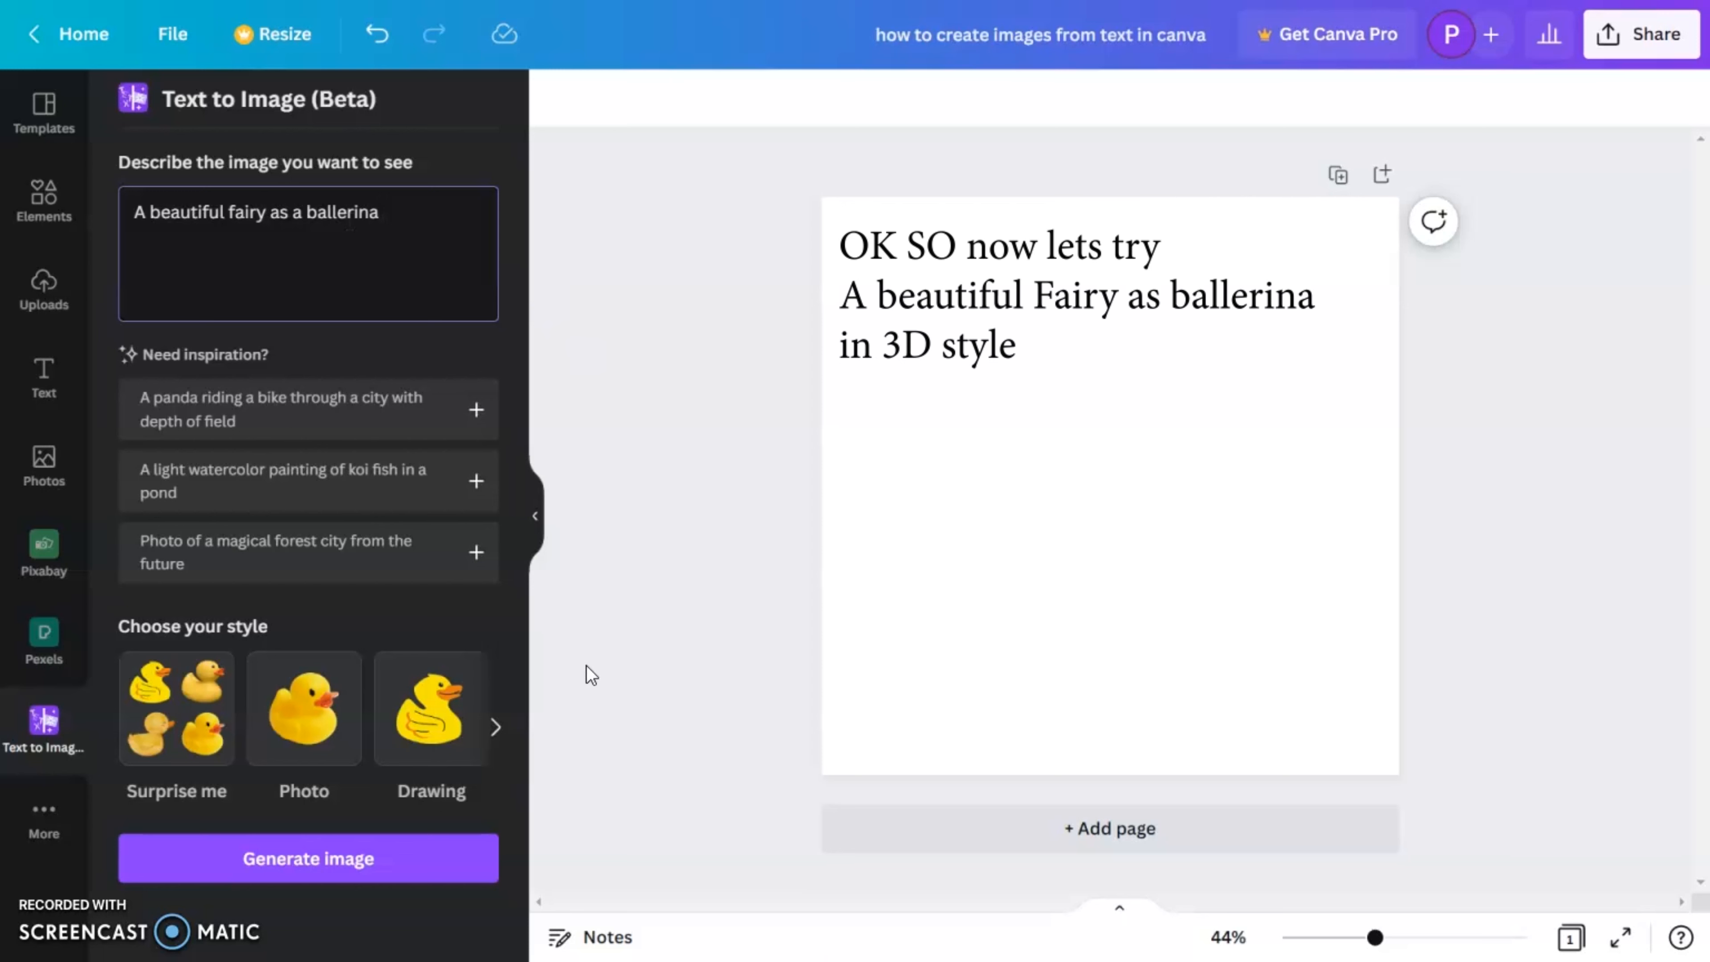
pyautogui.click(504, 729)
pyautogui.click(324, 700)
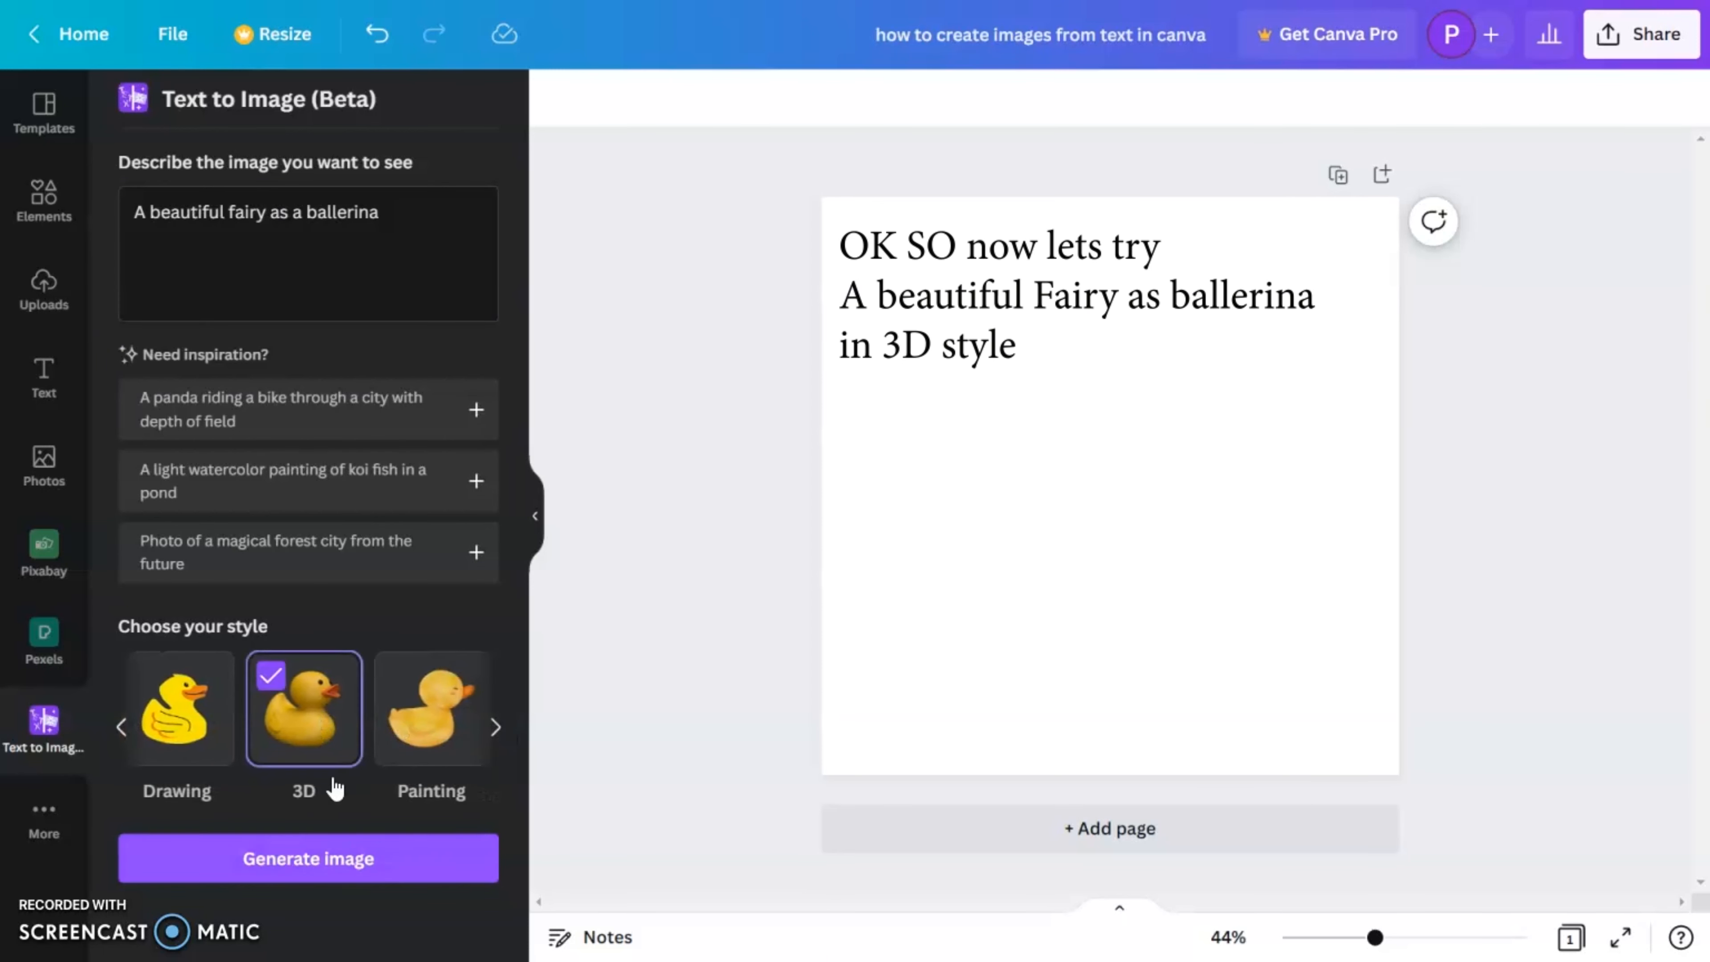
pyautogui.click(342, 867)
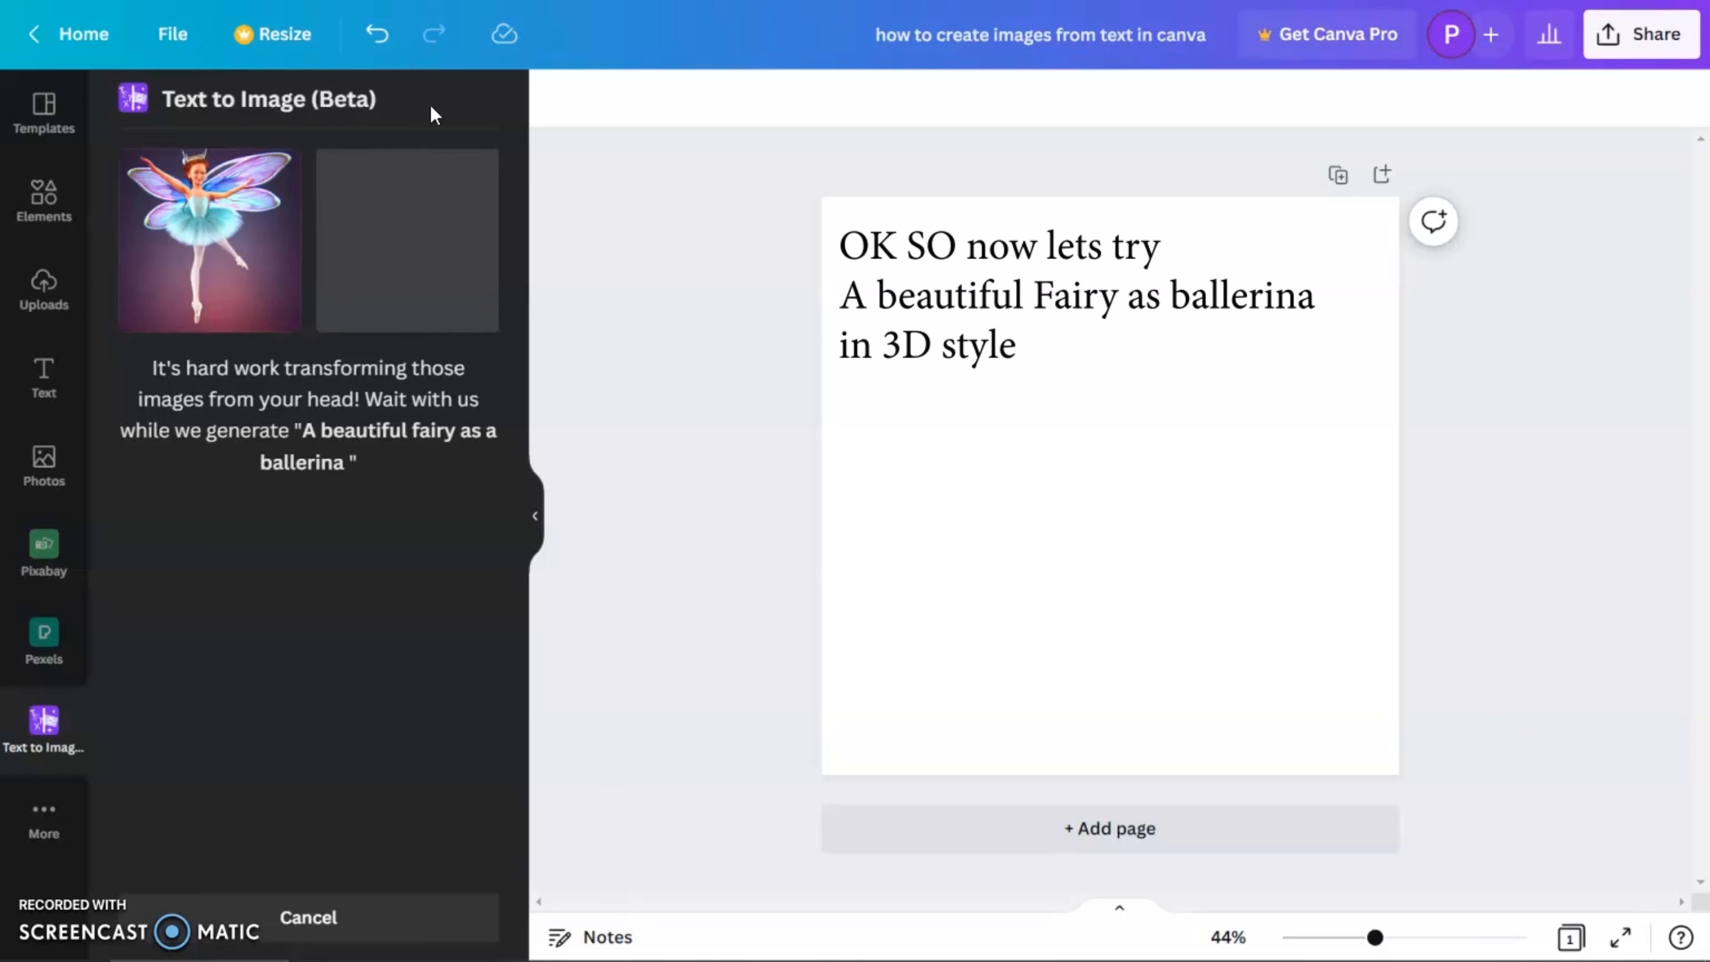
# Try the generated 3D ballerina fairy images on the page and delete them from it.
pyautogui.click(252, 325)
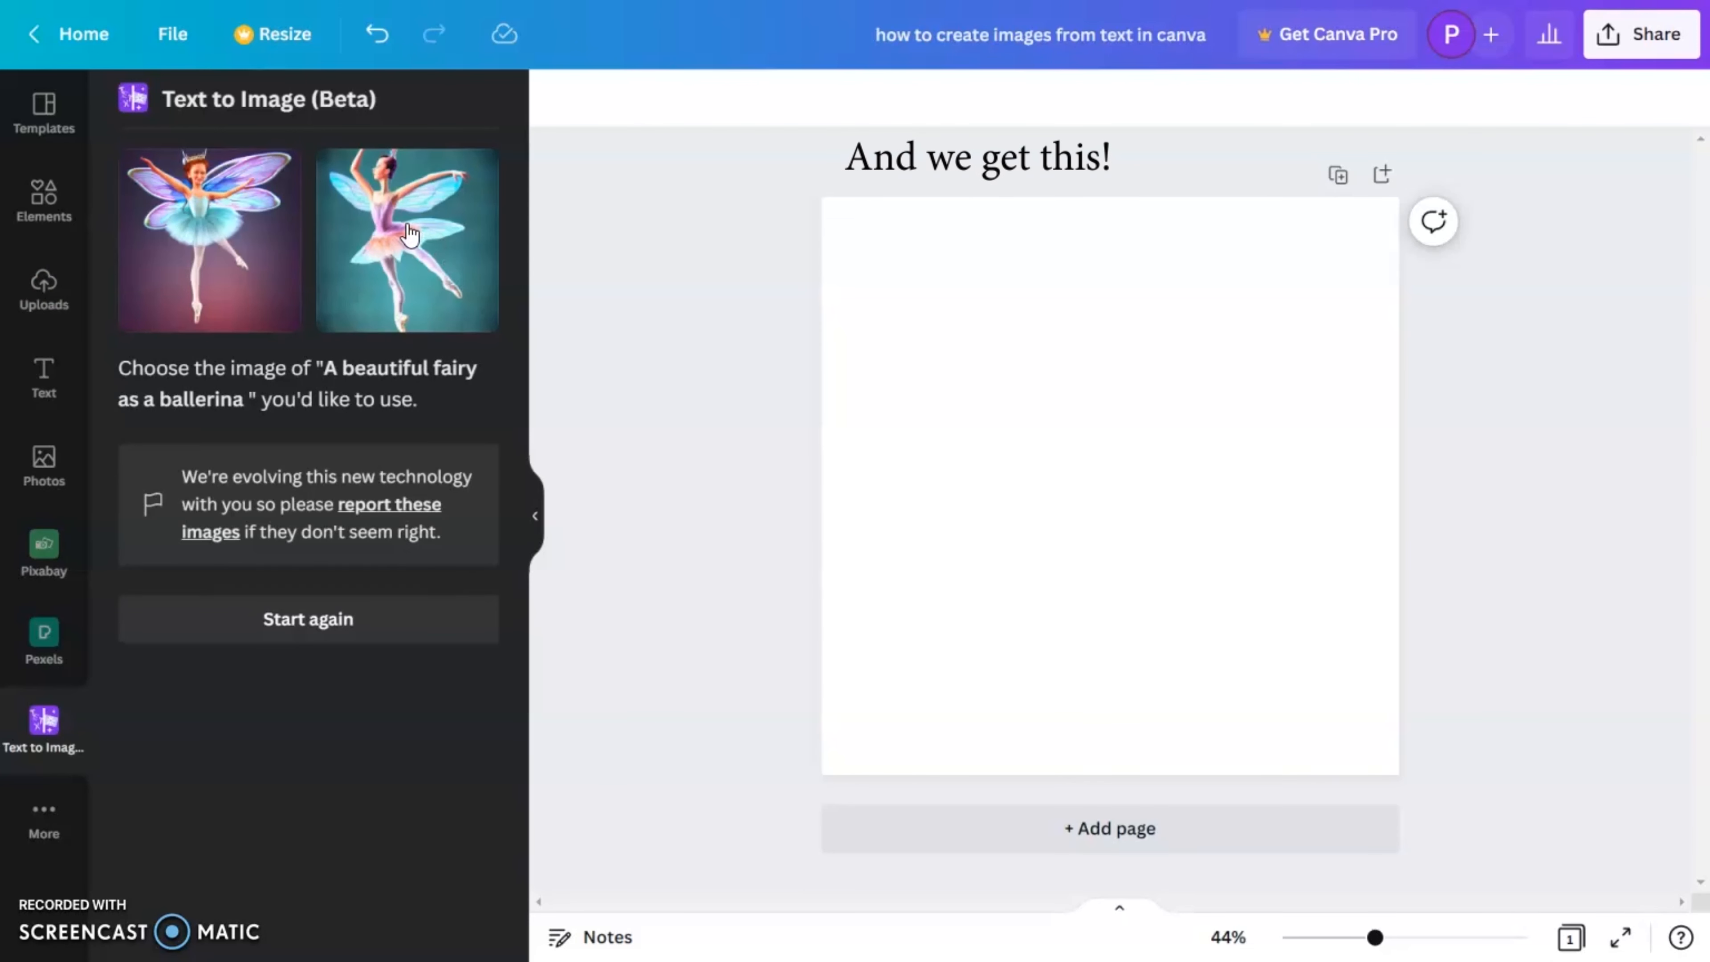
pyautogui.click(409, 235)
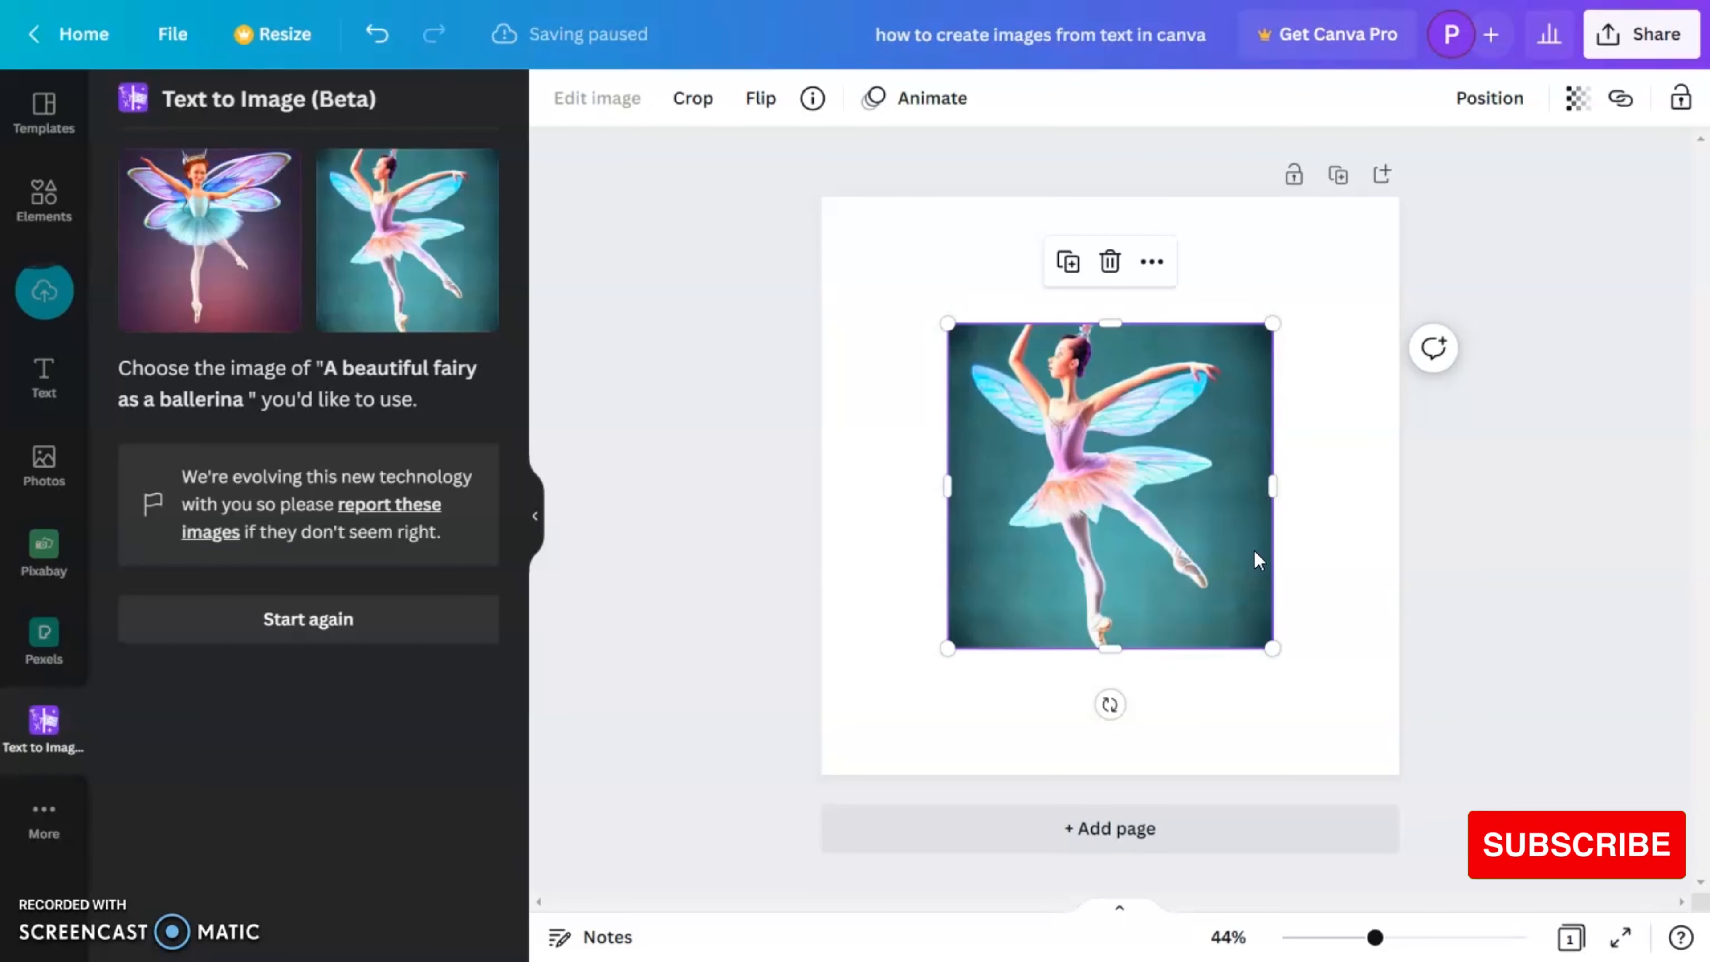
pyautogui.press('Delete')
# Start again and rewrite the image description as "A fairy as a ballerina".
pyautogui.click(264, 641)
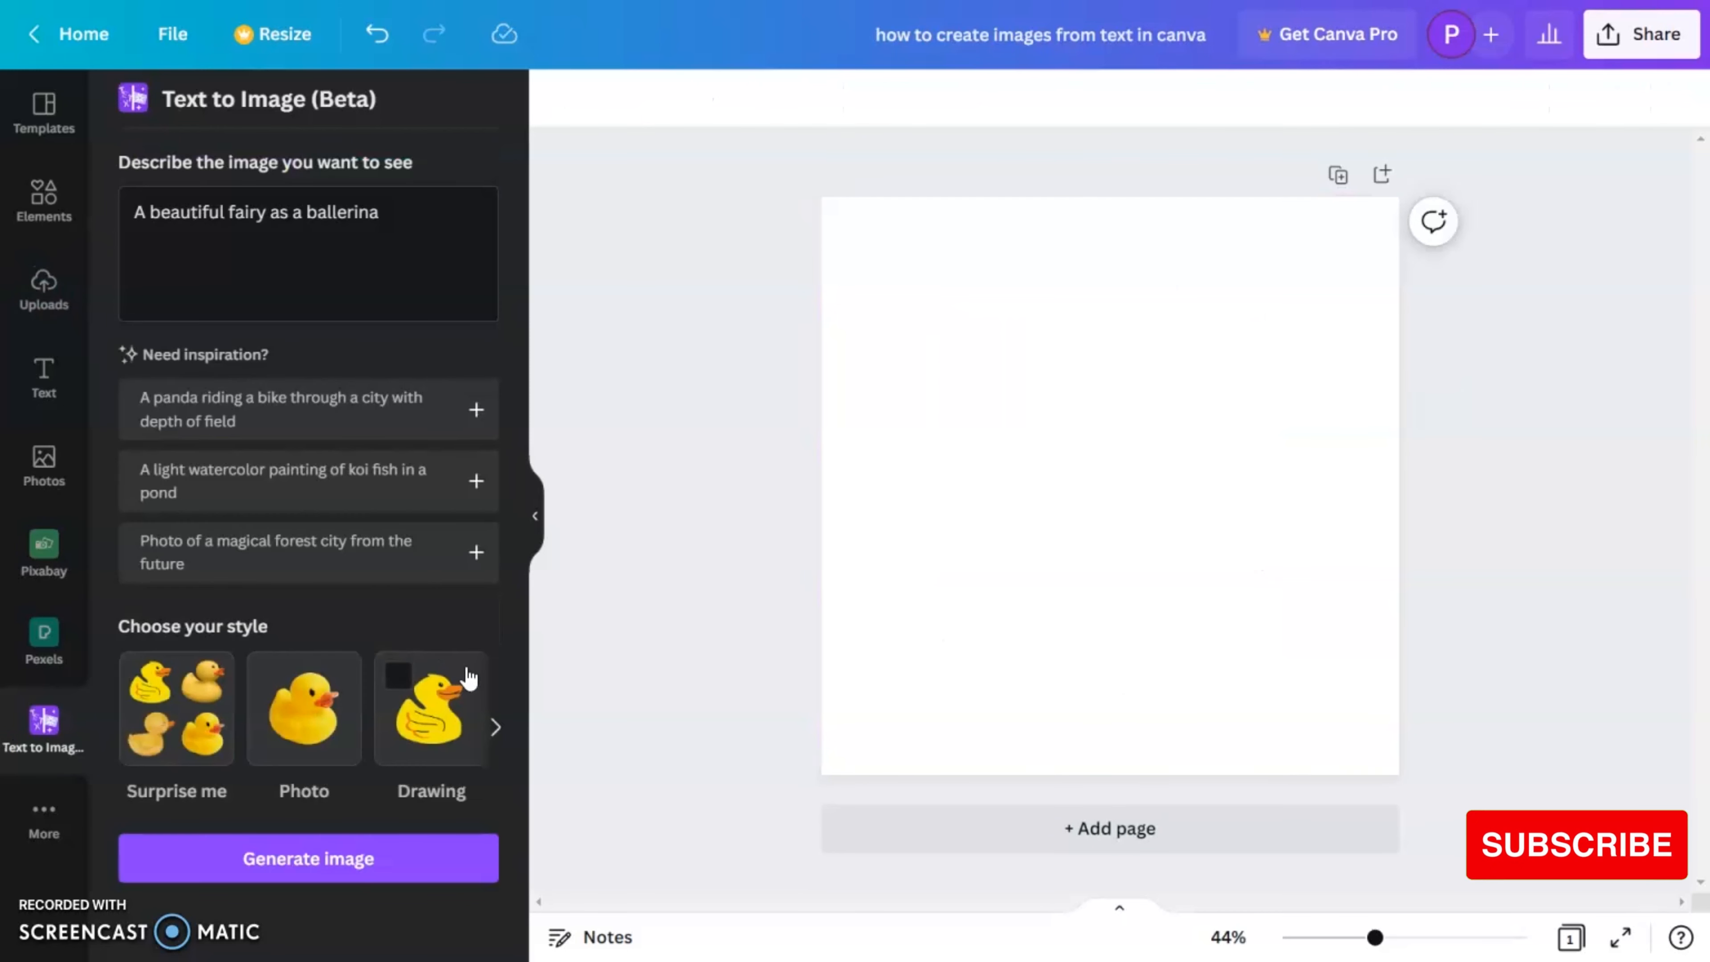
pyautogui.click(499, 731)
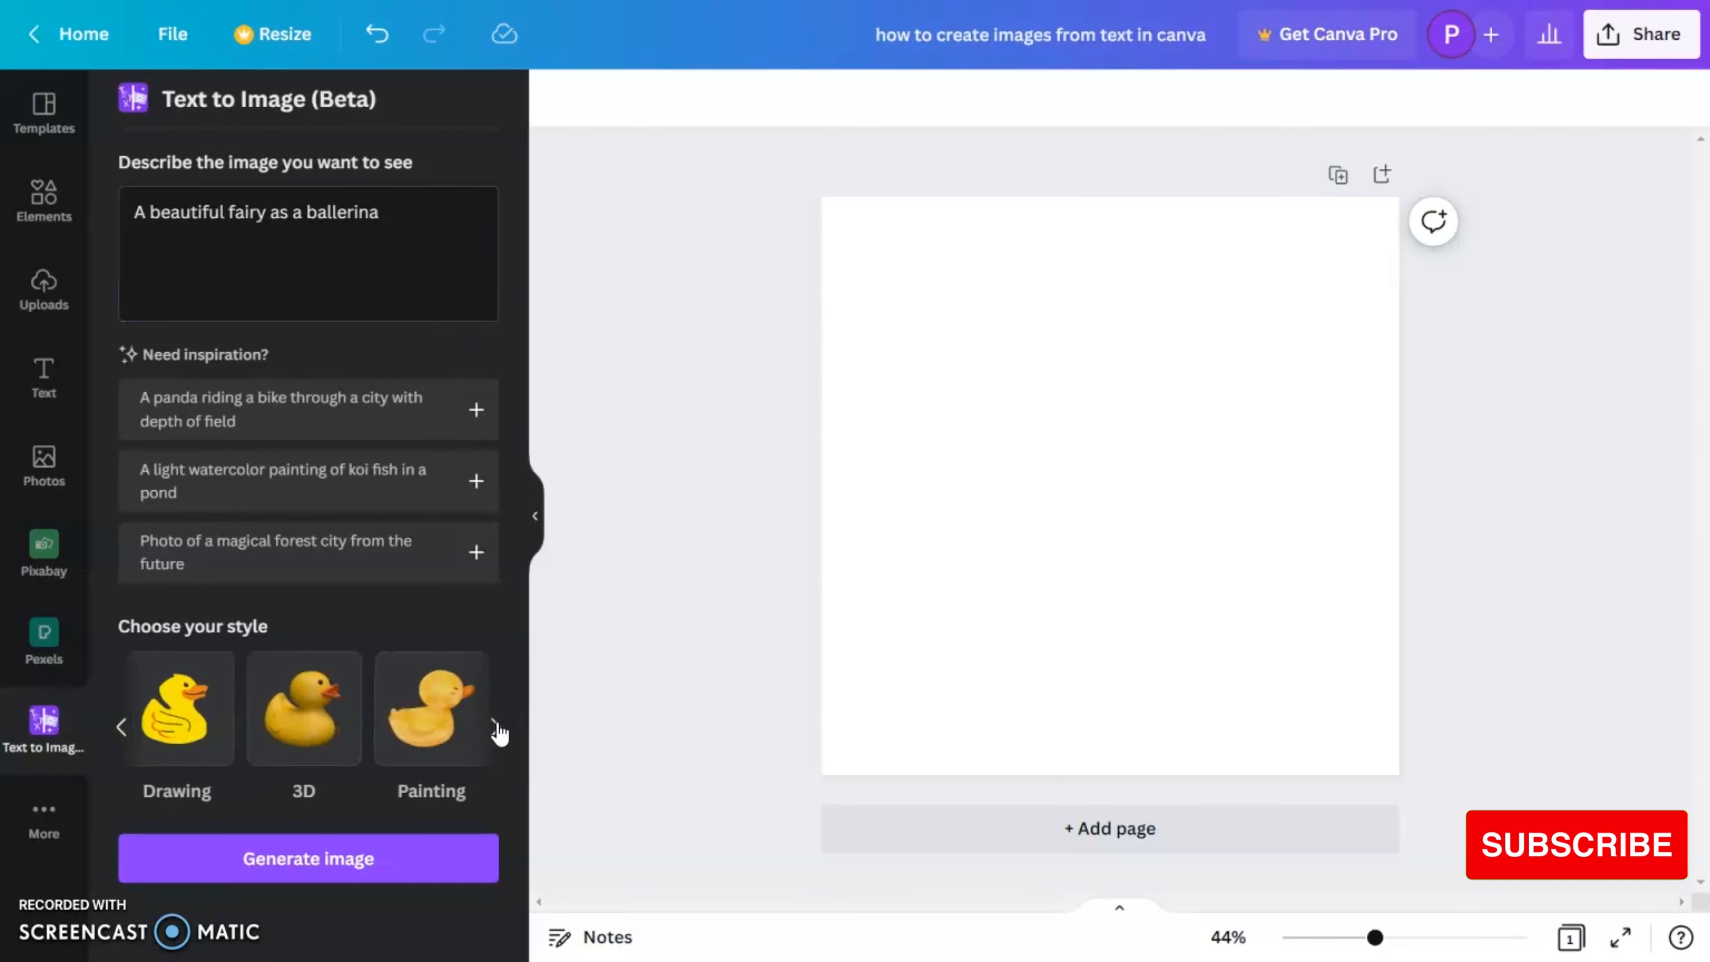
pyautogui.click(499, 731)
pyautogui.moveTo(268, 213); pyautogui.dragTo(386, 213)
pyautogui.press('BackSpace')
pyautogui.doubleClick(185, 213)
pyautogui.press('BackSpace')
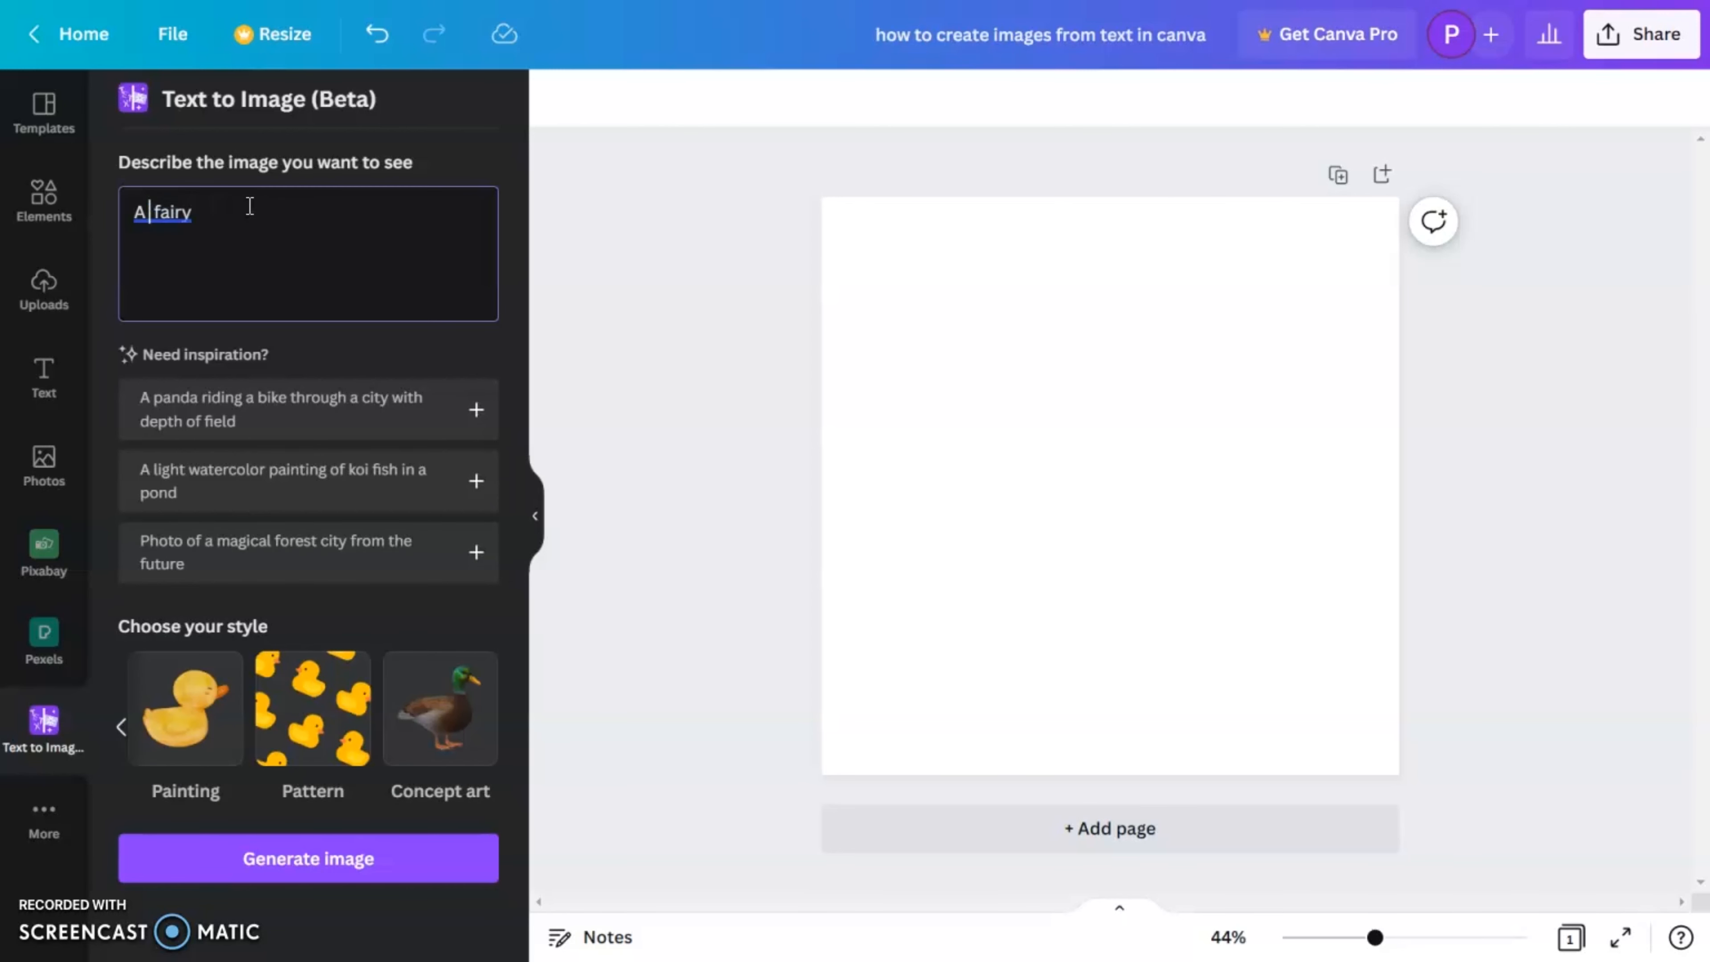
pyautogui.write('lerina')
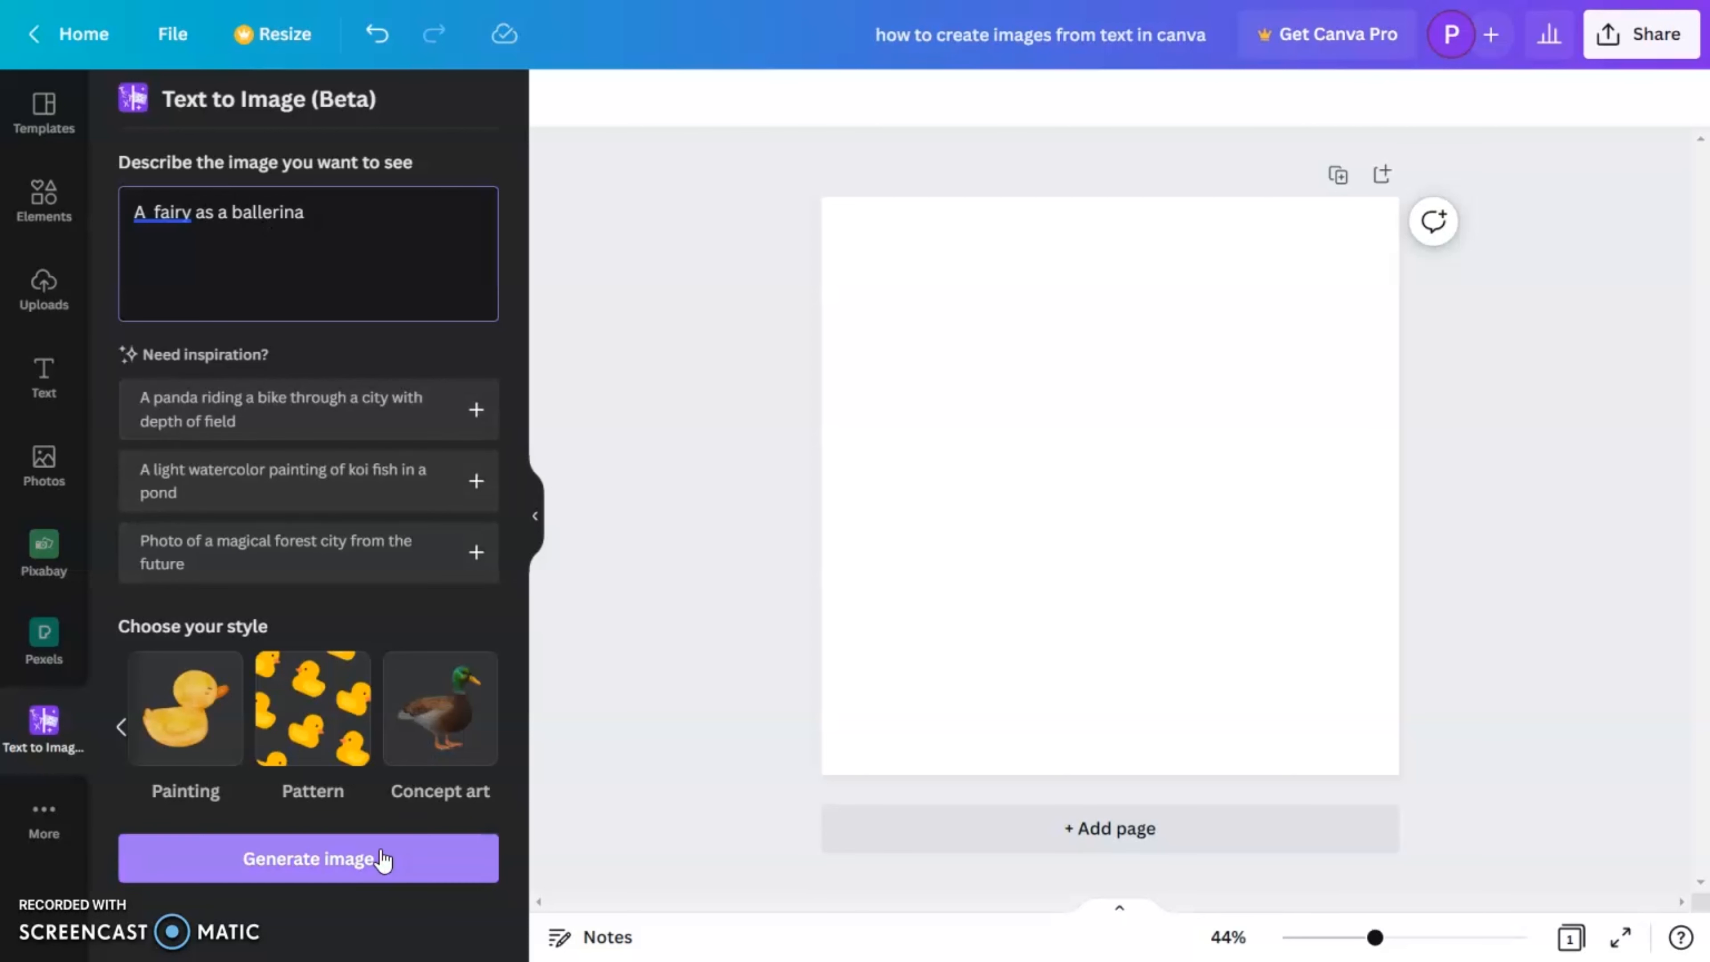
# Choose the Painting style and generate images for the fairy ballerina description.
pyautogui.click(158, 677)
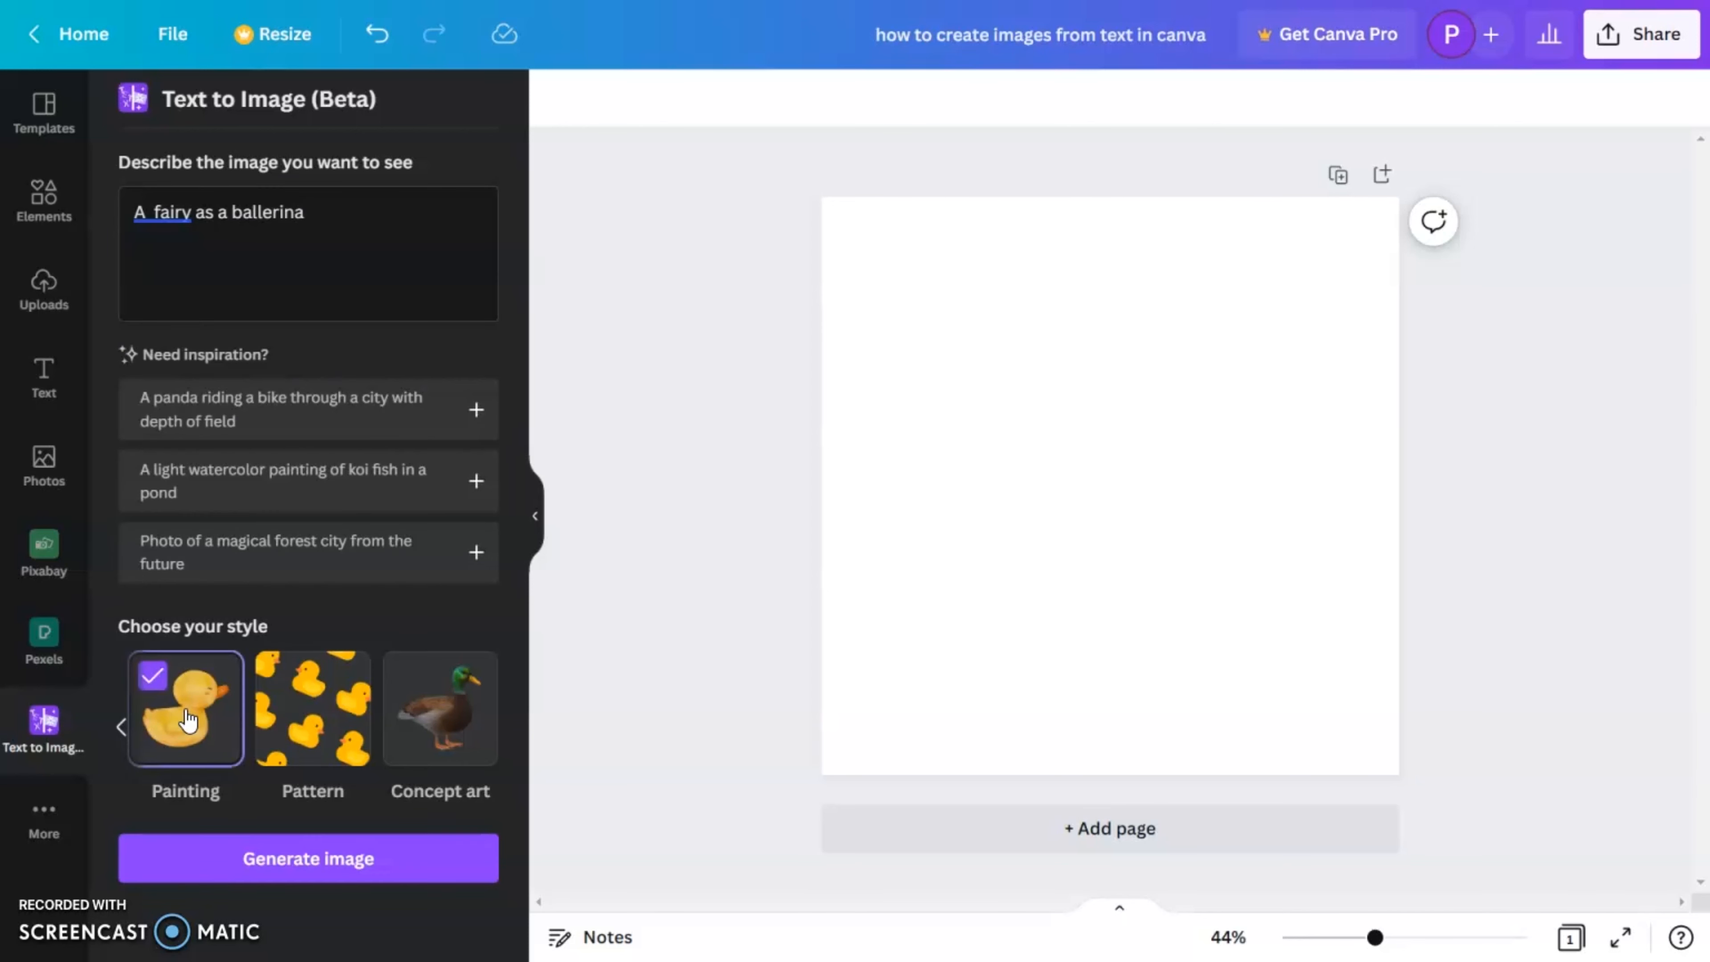
pyautogui.click(325, 873)
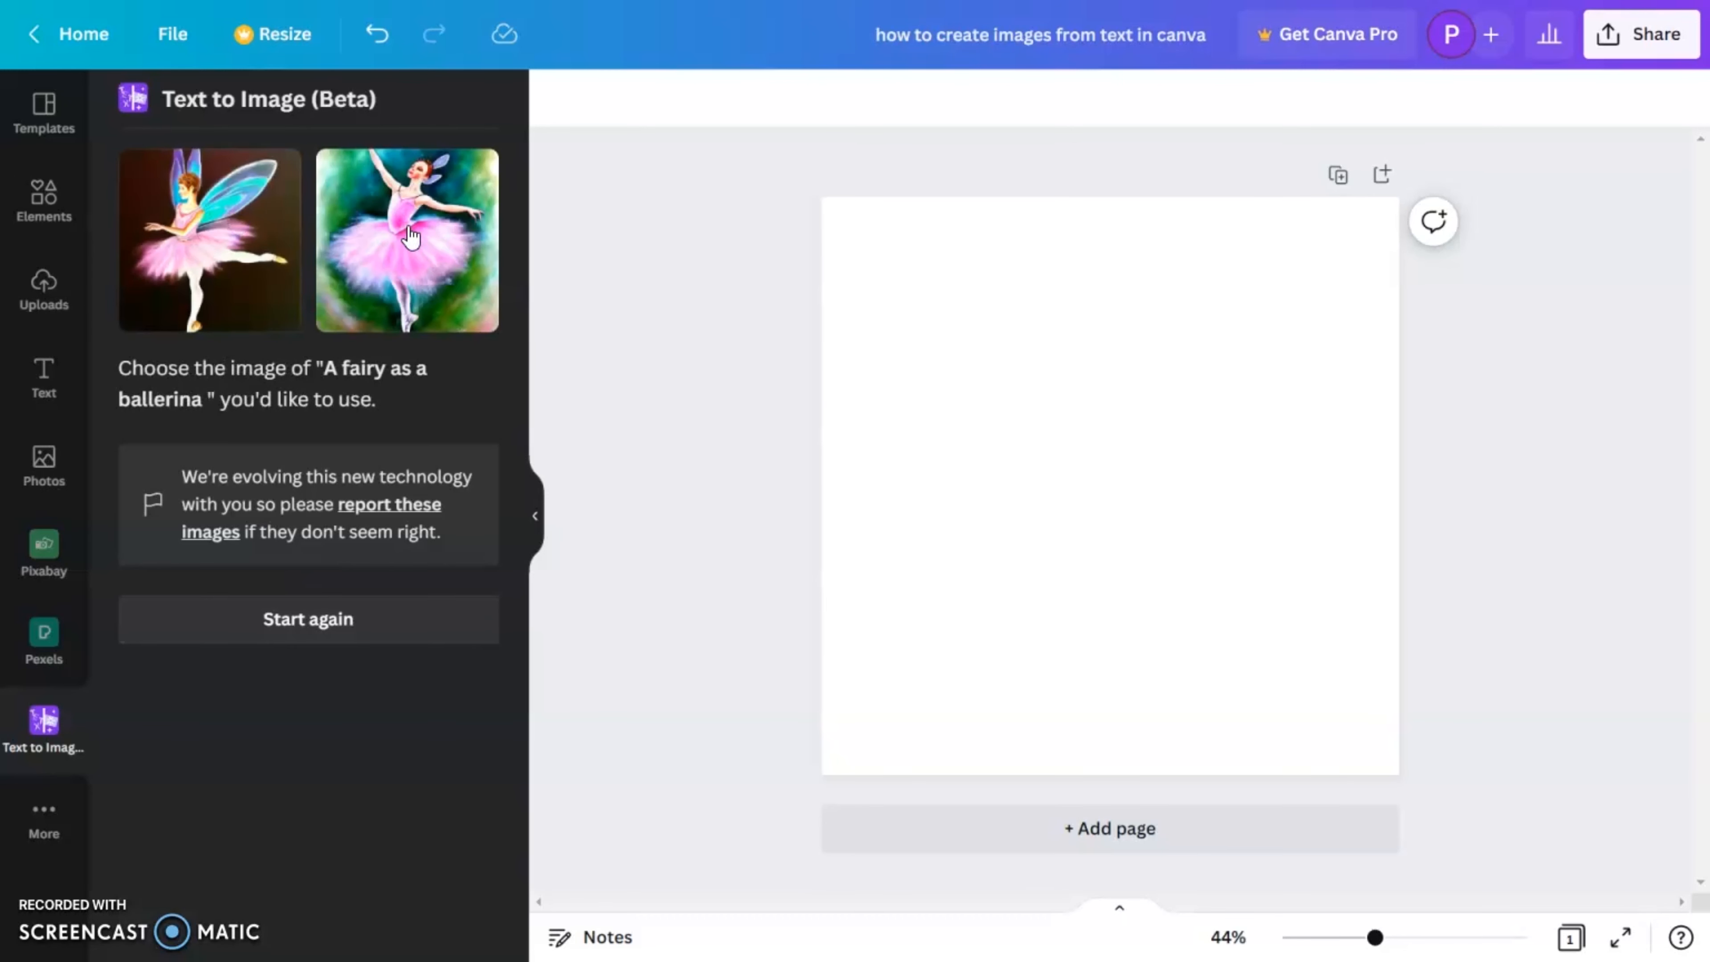
# Preview both painting-style ballerina images on the page one at a time, enlarging the green-background one, and remove each after viewing.
pyautogui.click(411, 235)
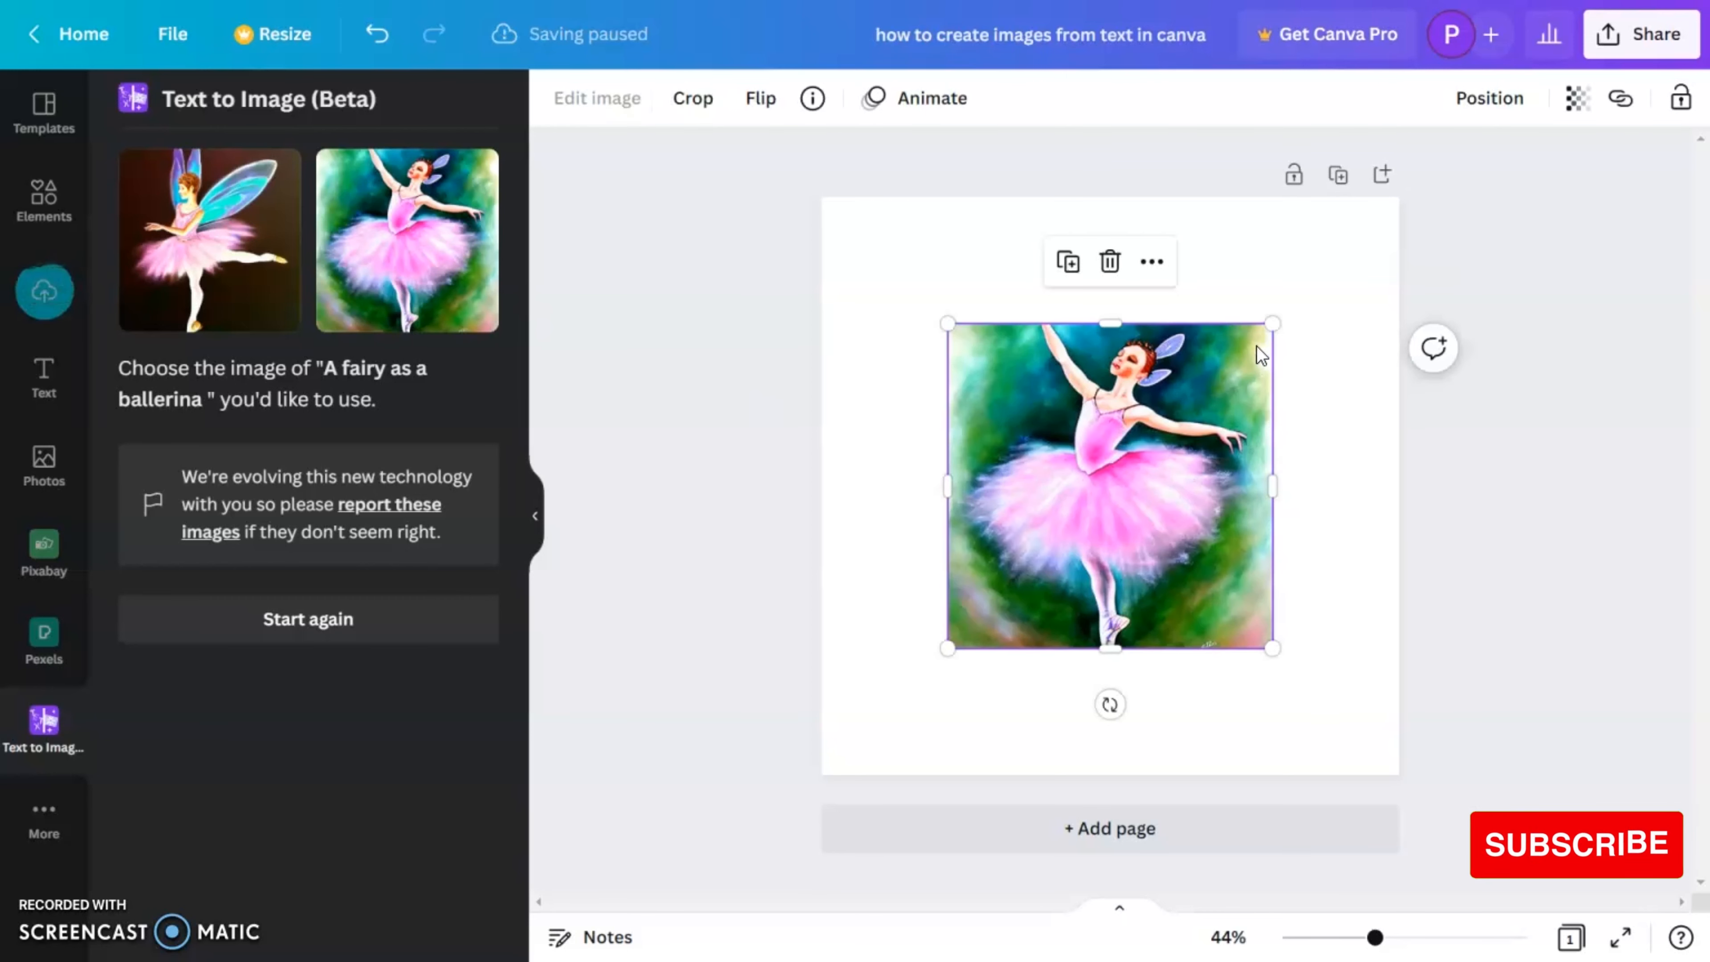
pyautogui.moveTo(1271, 324); pyautogui.dragTo(1413, 286)
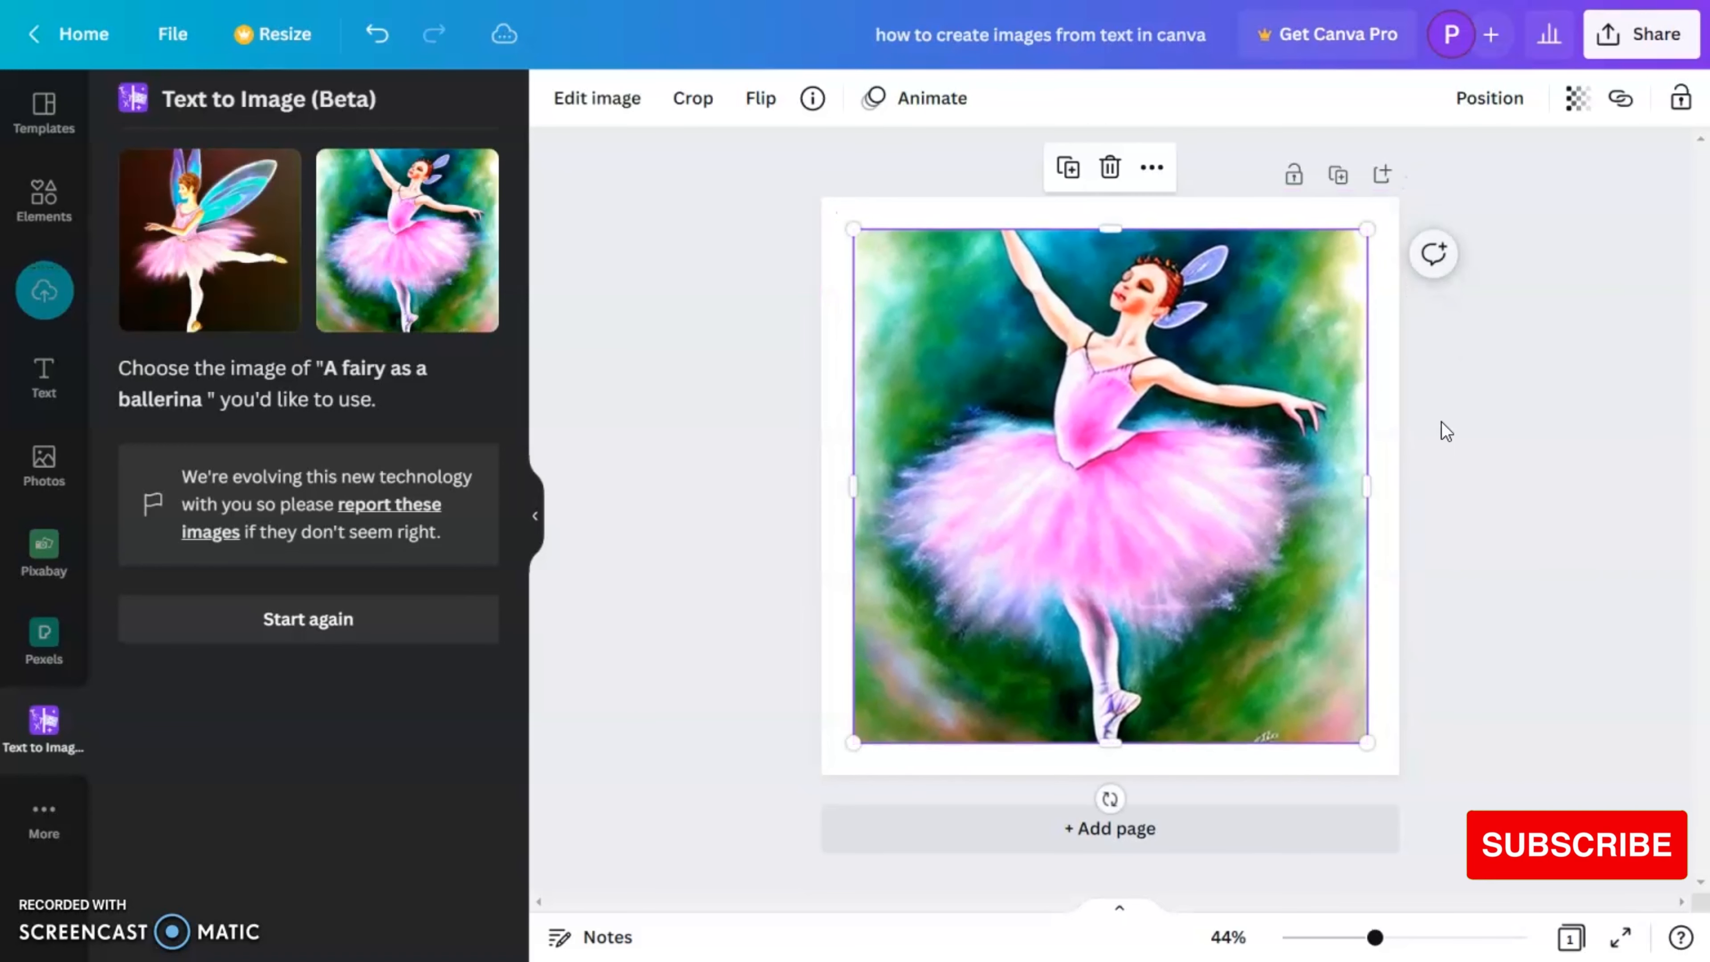
pyautogui.click(1447, 431)
pyautogui.click(1179, 572)
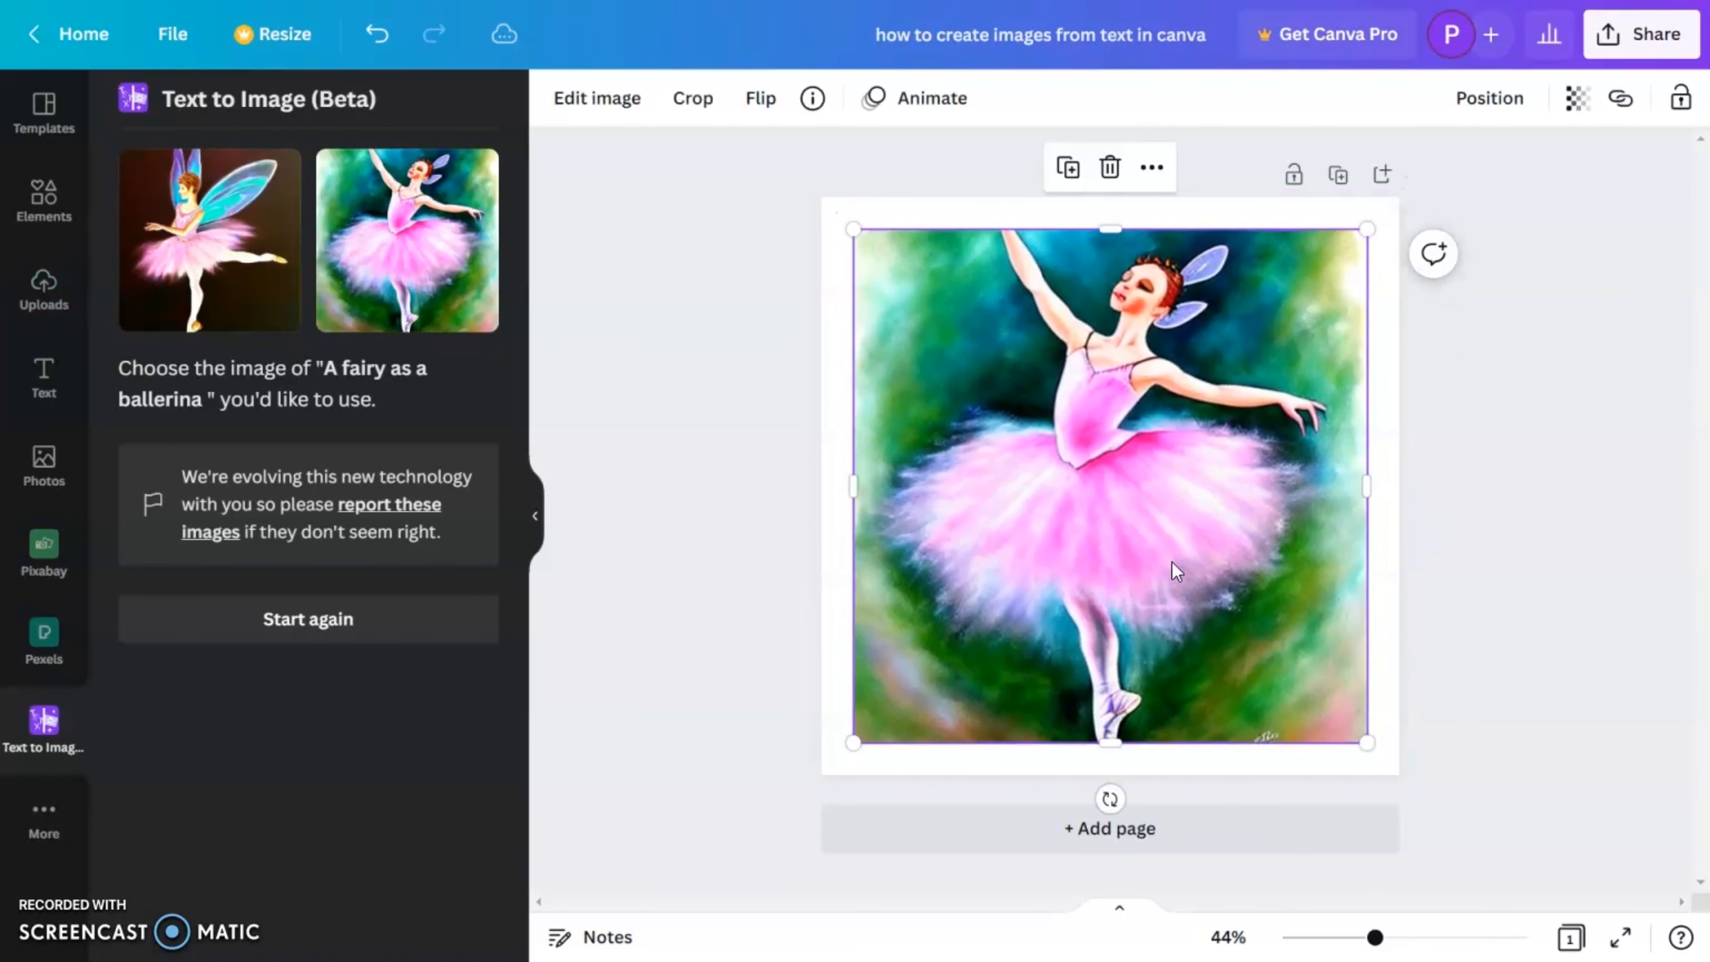
pyautogui.press('Delete')
pyautogui.click(196, 309)
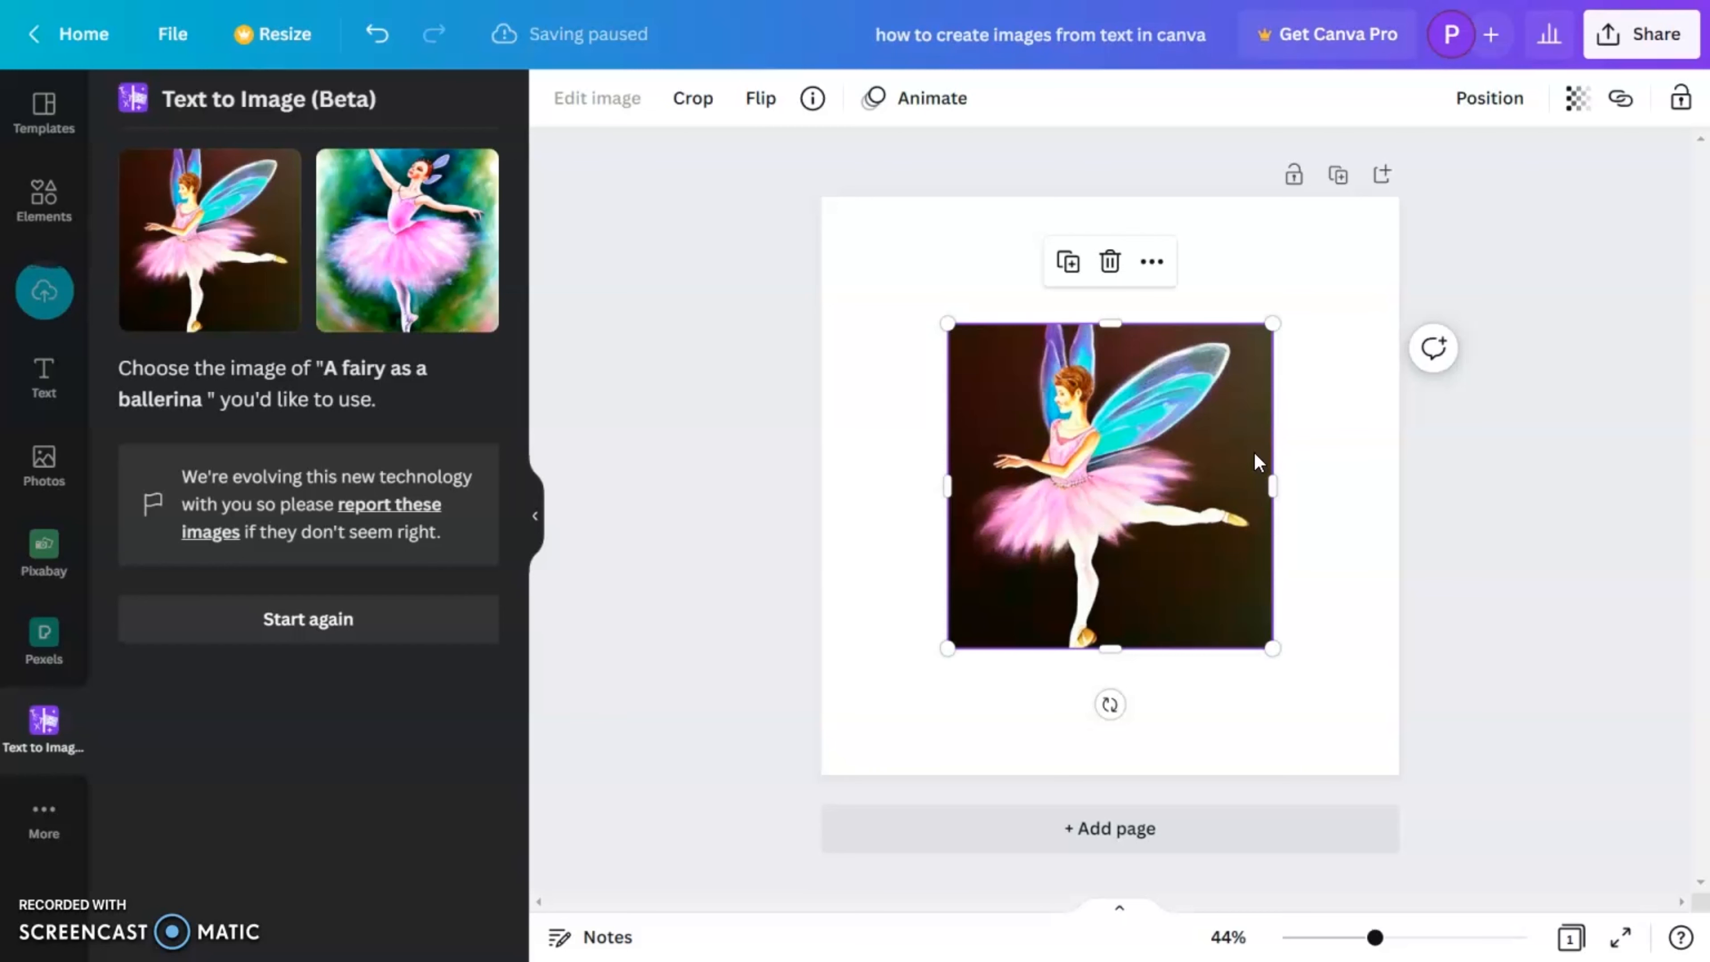
pyautogui.press('Delete')
# Start again and replace the image description with "a beautiful waterfall with a rainbow and white birds flying".
pyautogui.click(289, 636)
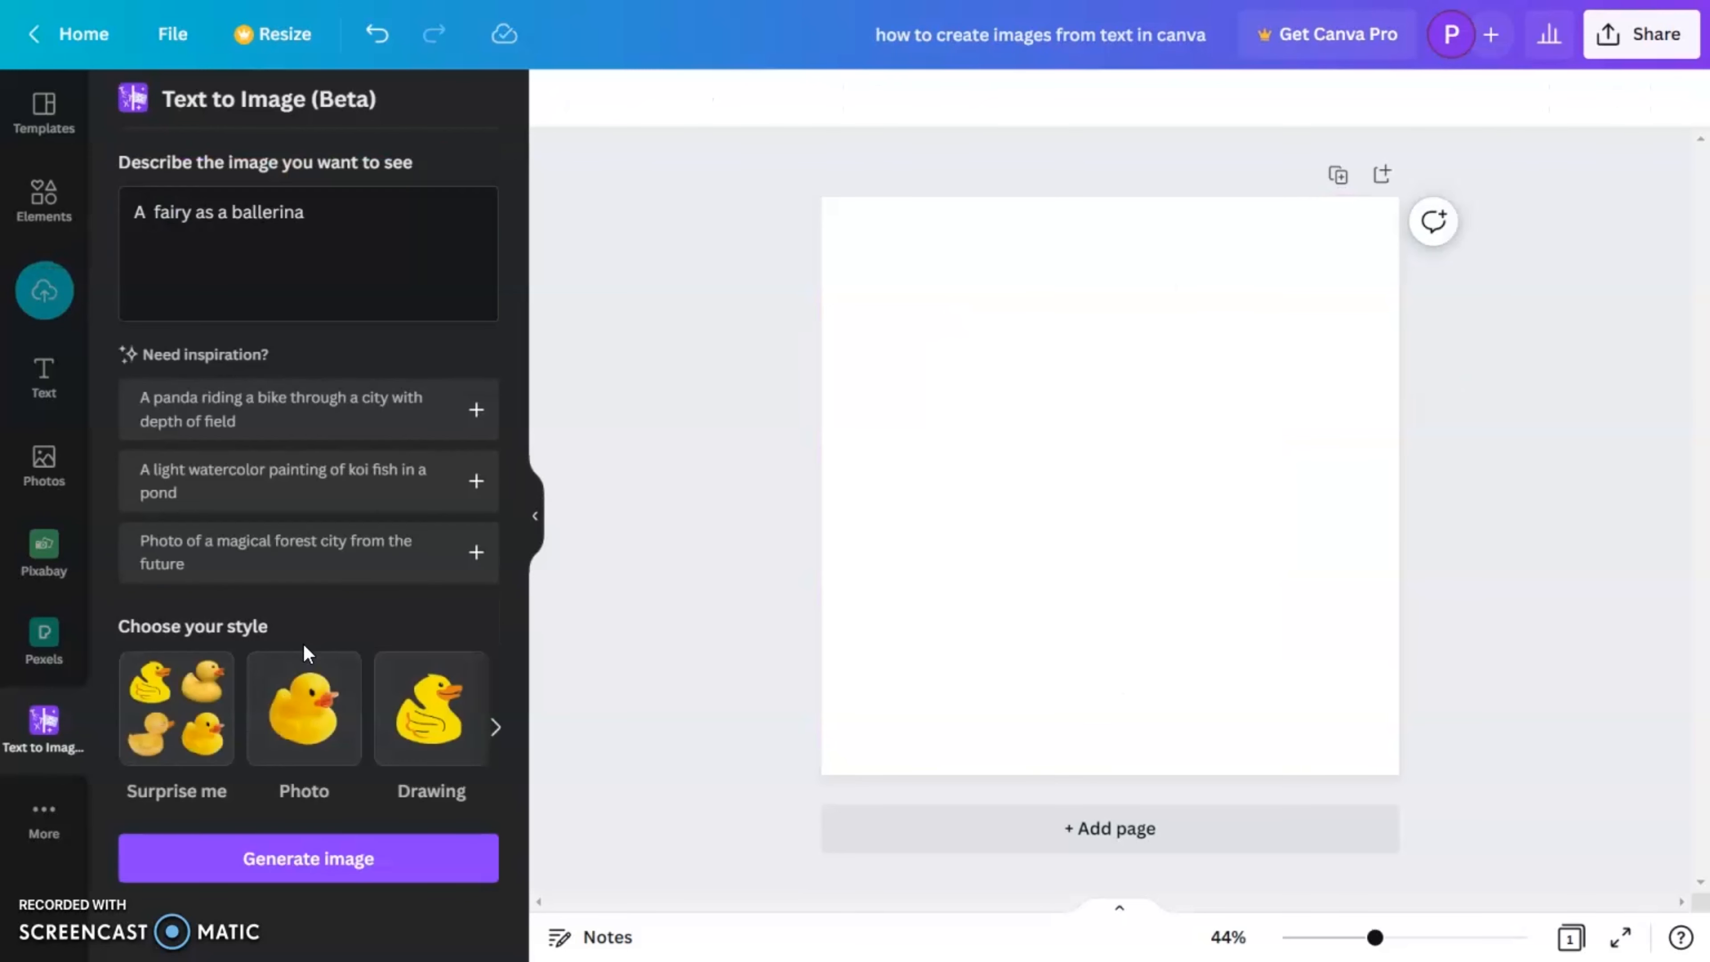
pyautogui.click(347, 282)
pyautogui.moveTo(355, 218); pyautogui.dragTo(125, 212)
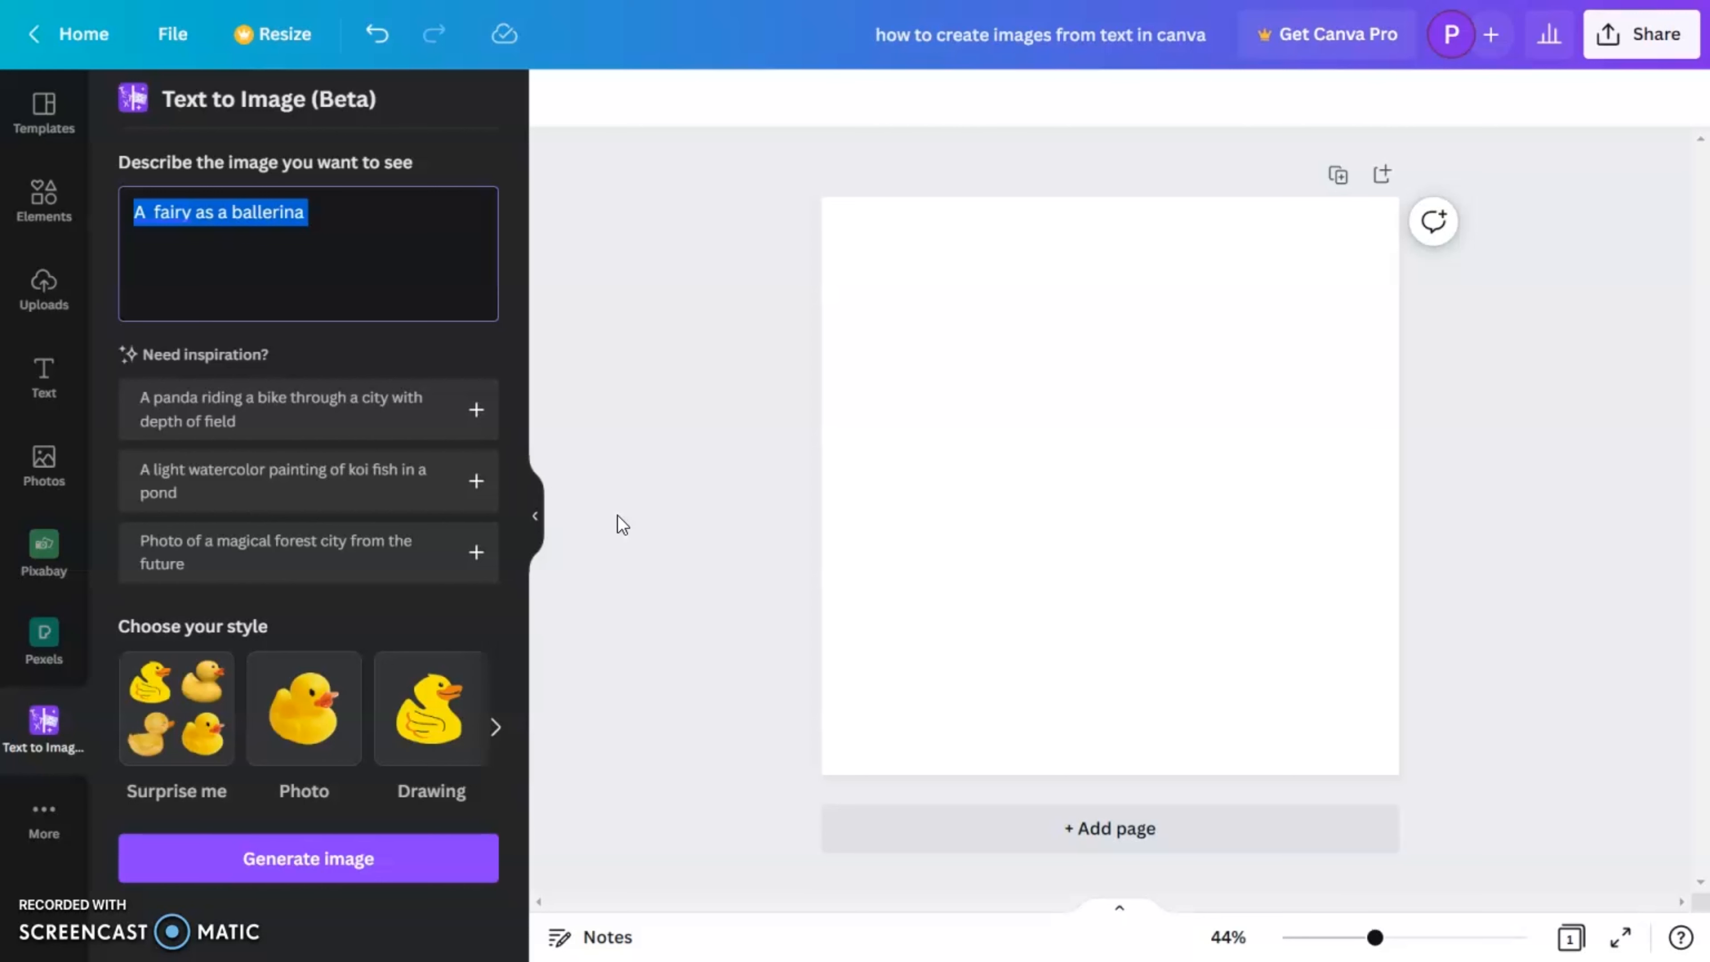
pyautogui.write('a')
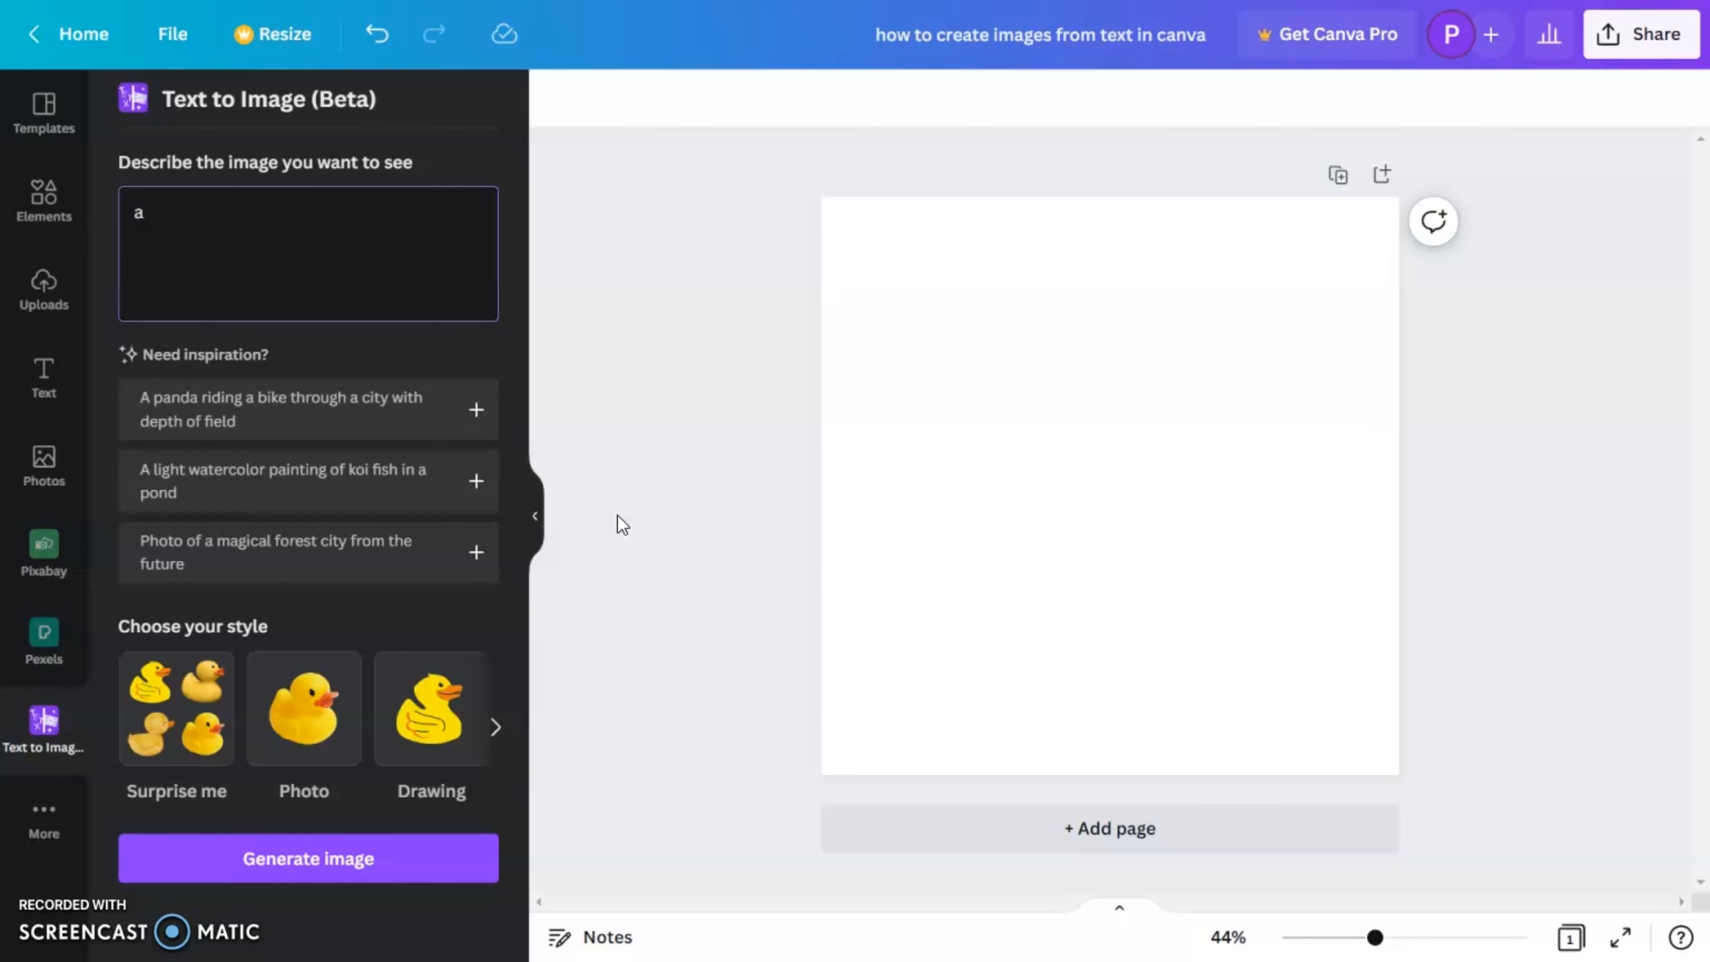
pyautogui.write(' beautiful')
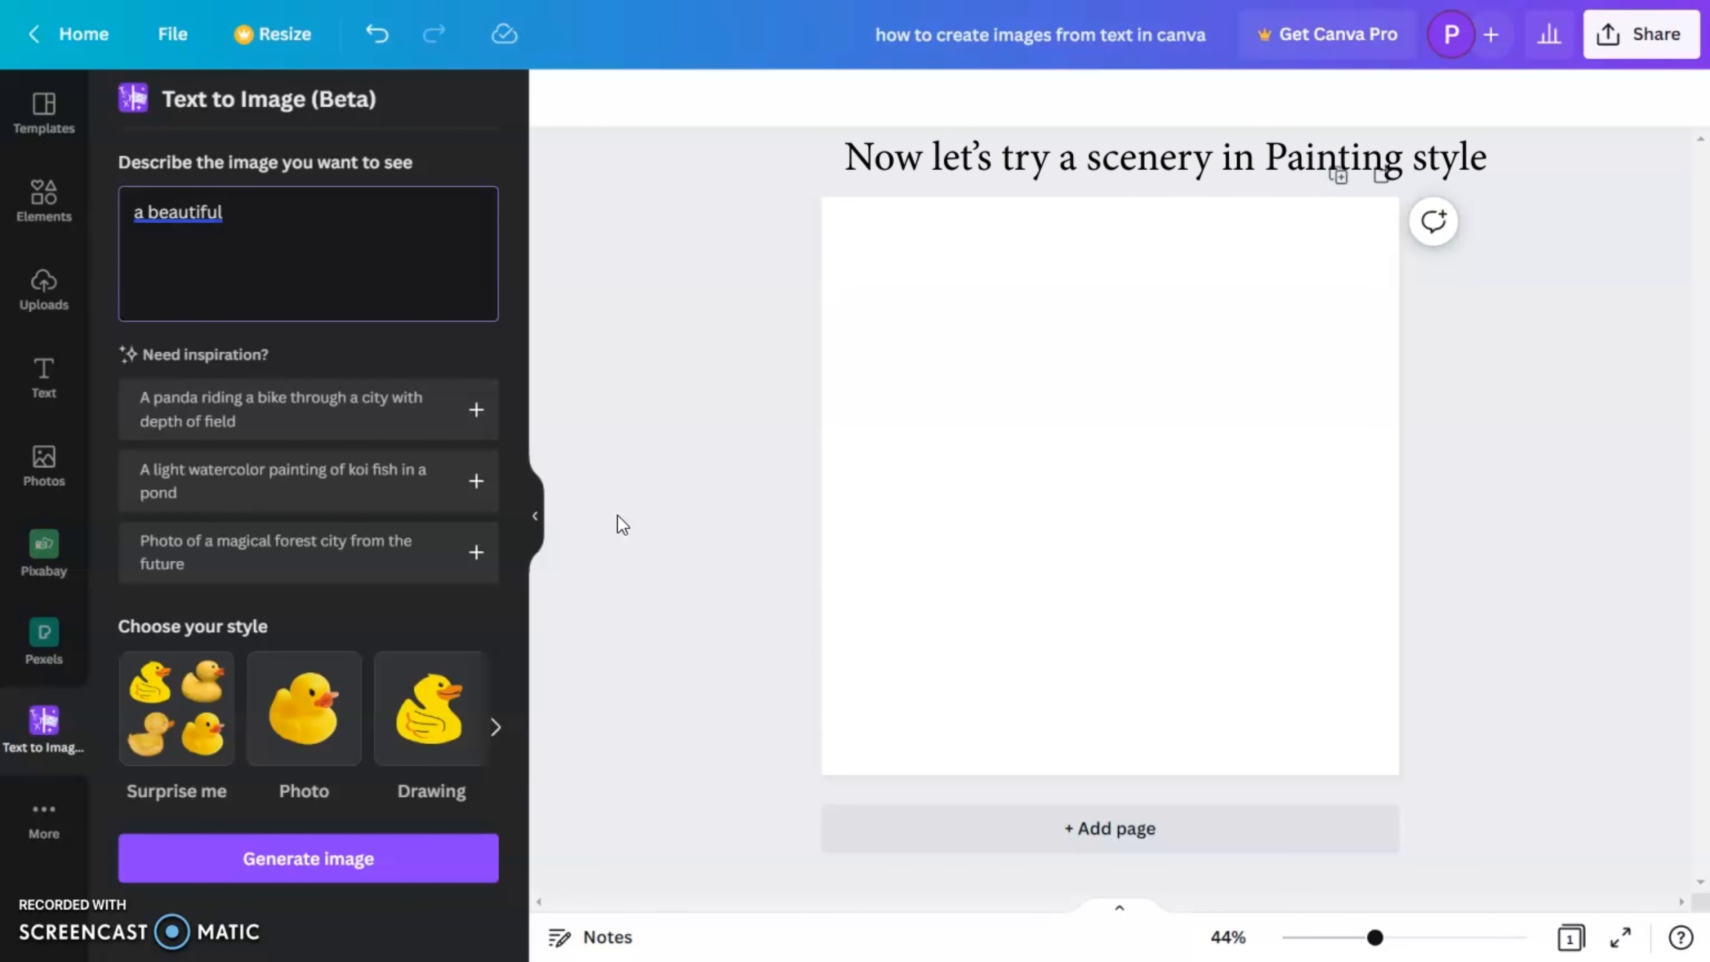
pyautogui.write('k waterfall')
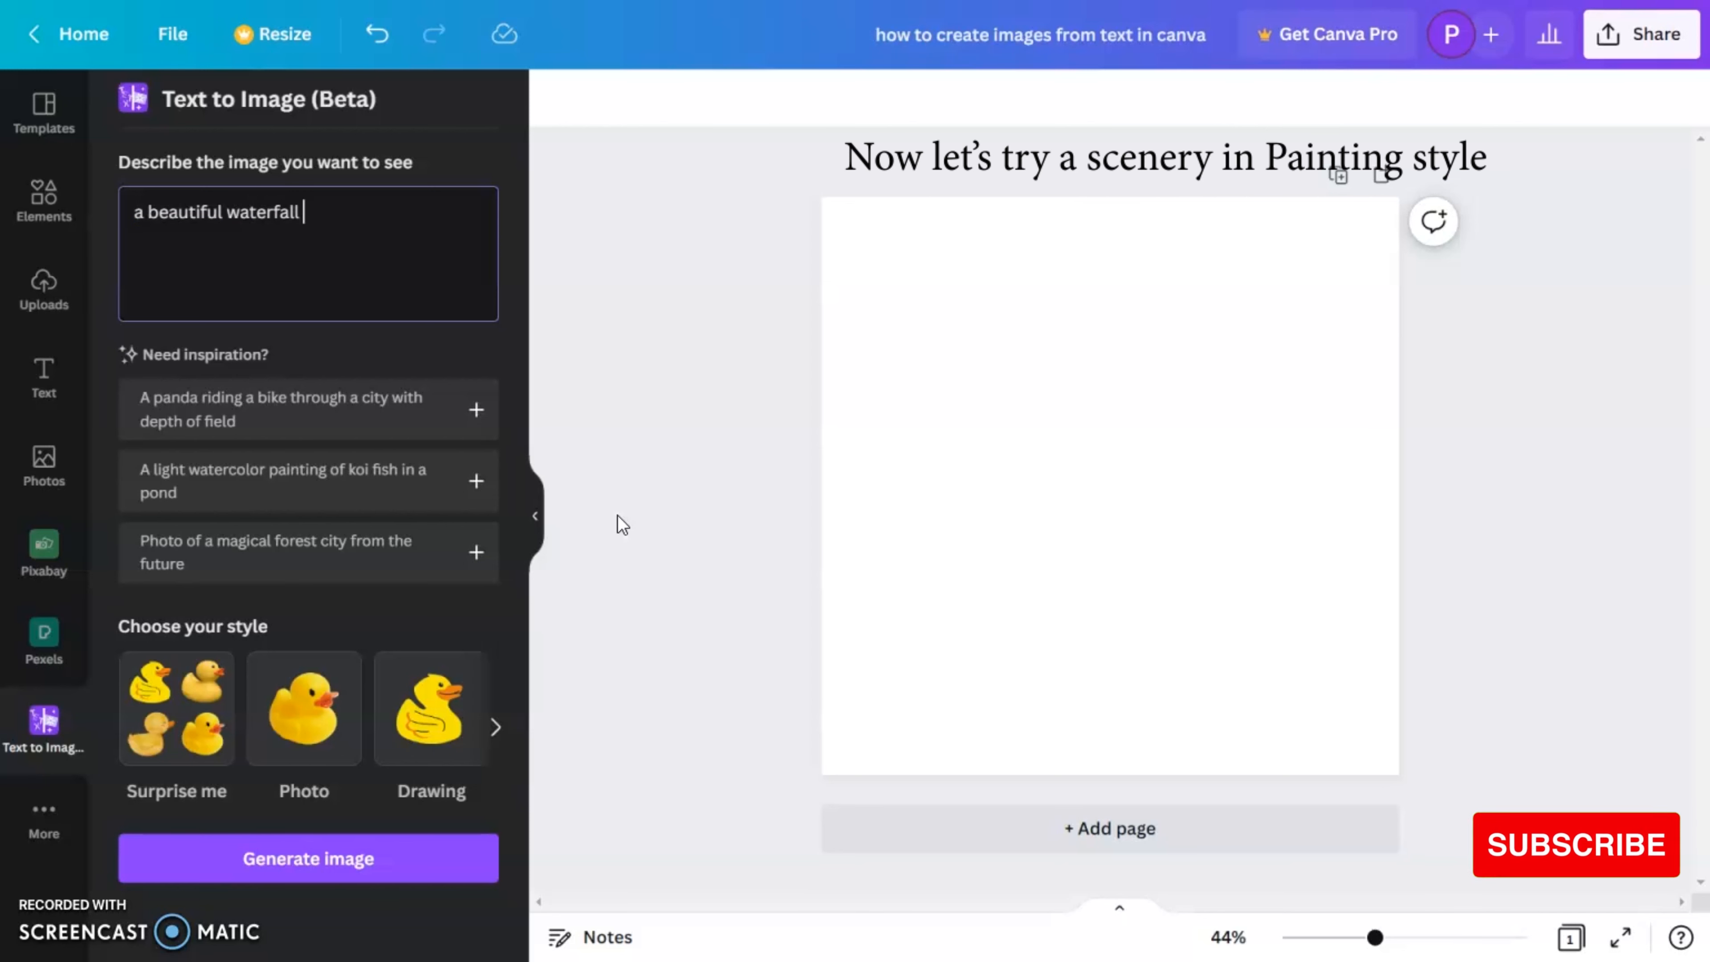
pyautogui.write('with a rainbow and white ')
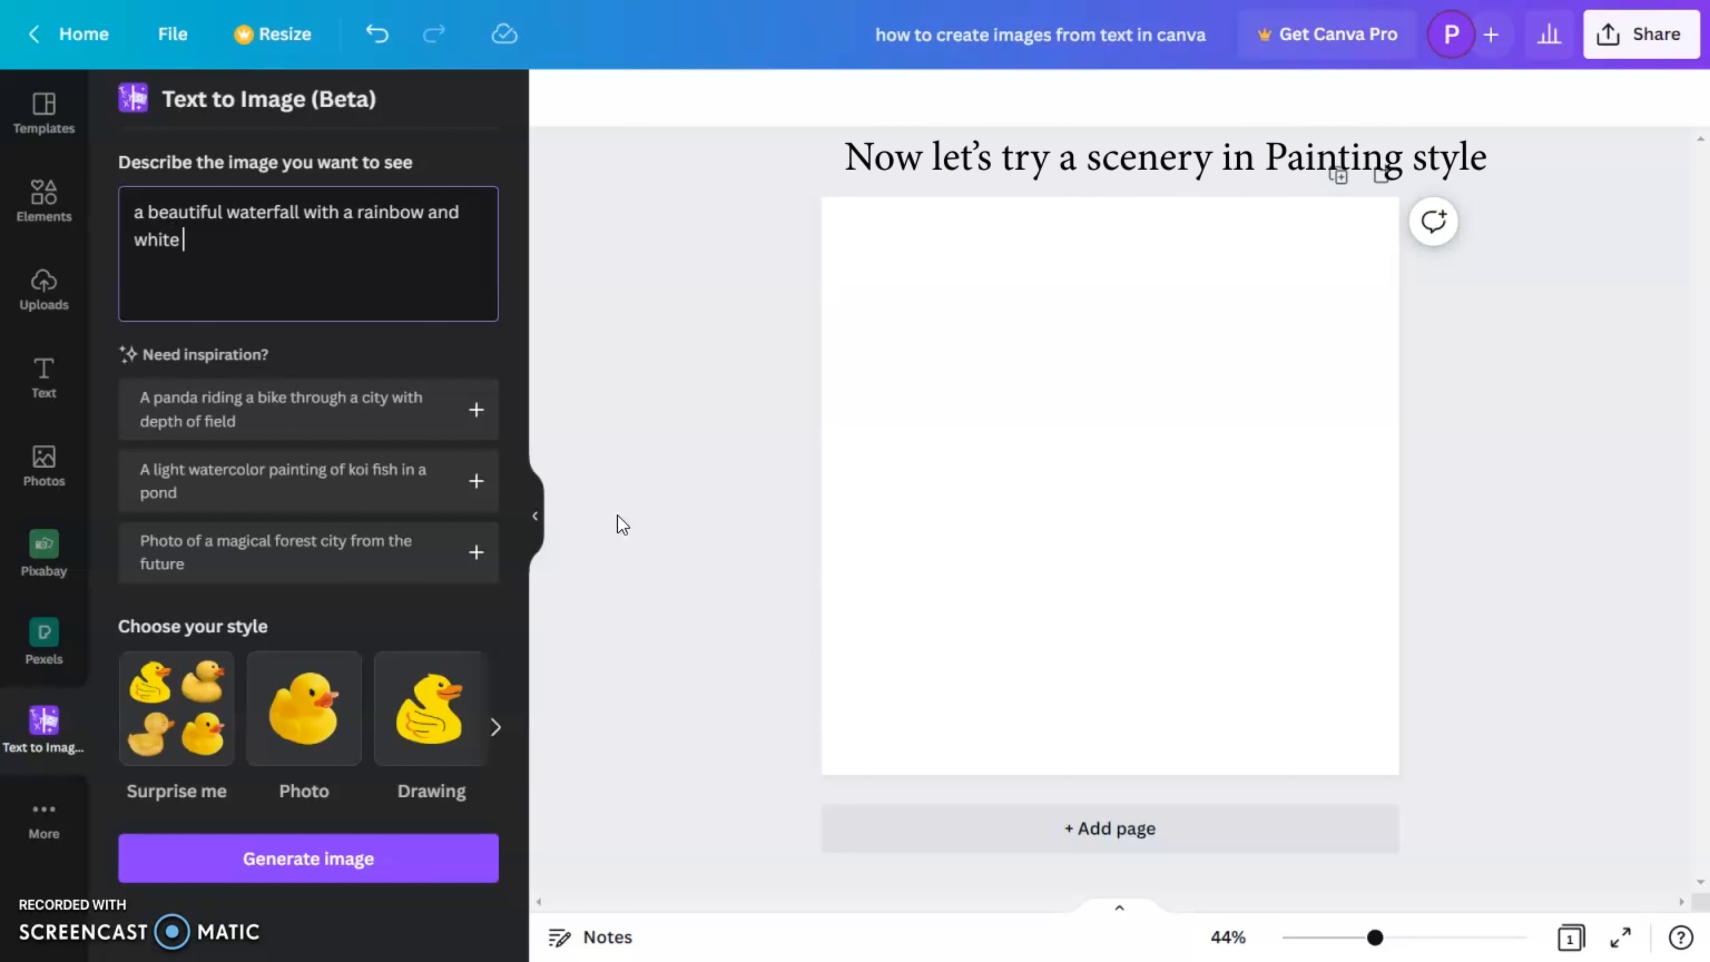
pyautogui.write('birds flying')
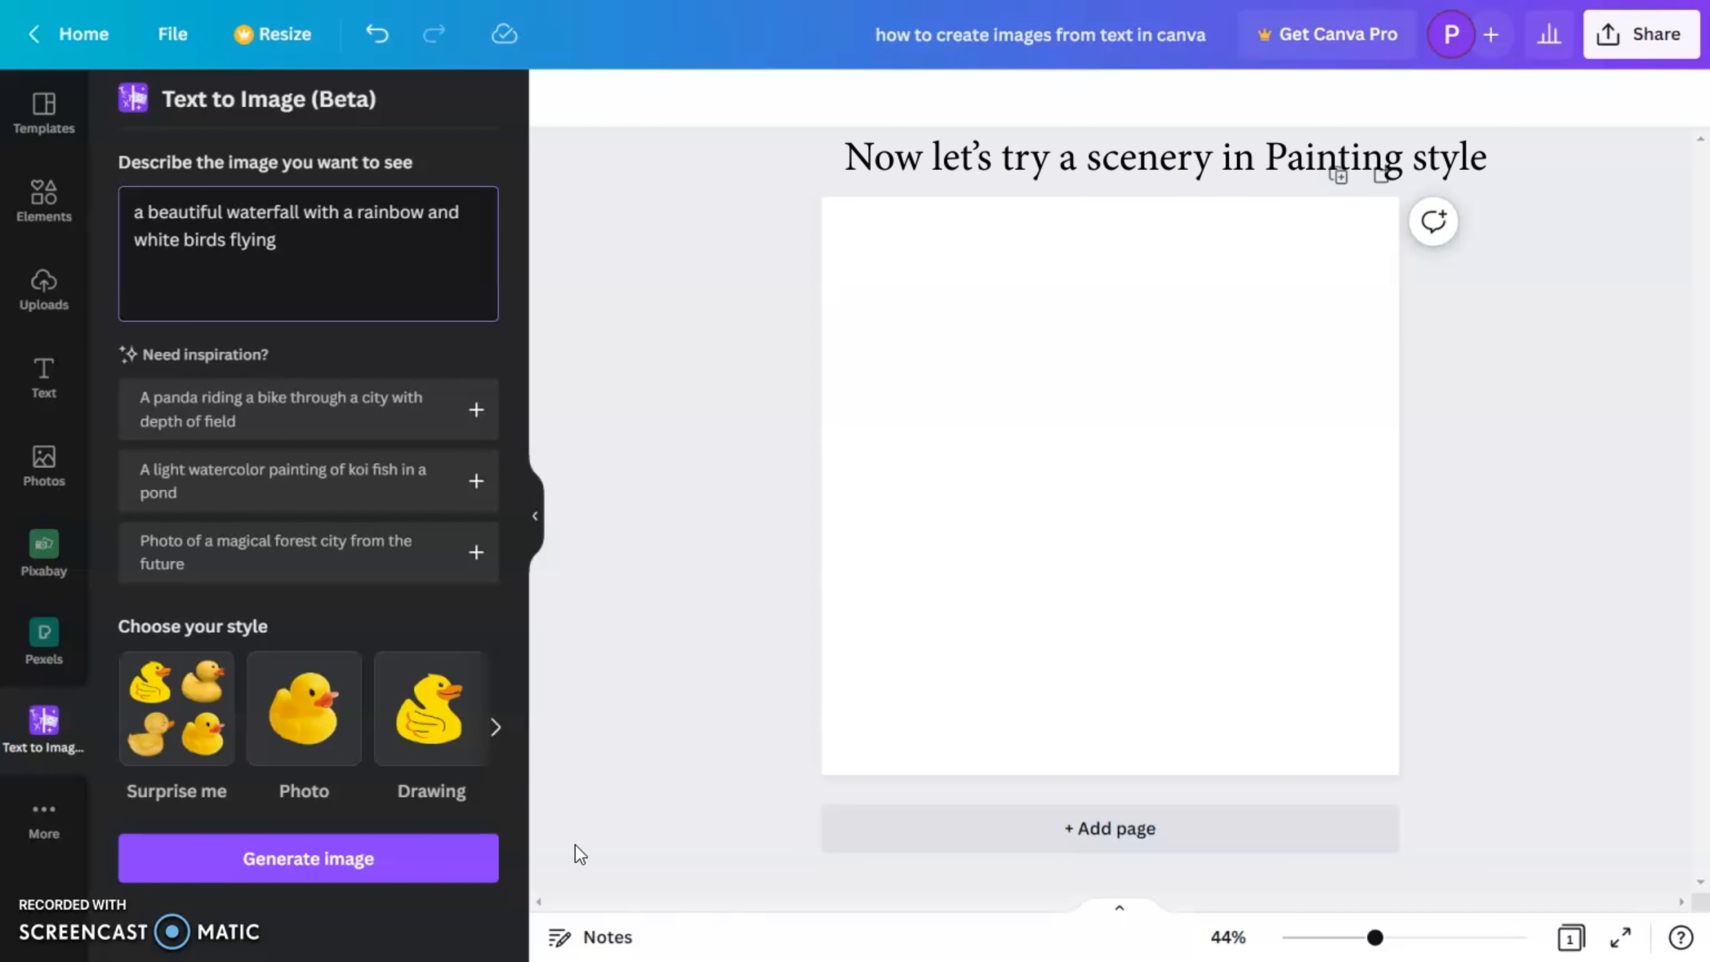
# Choose the Painting style and generate images of the waterfall scenery.
pyautogui.click(493, 725)
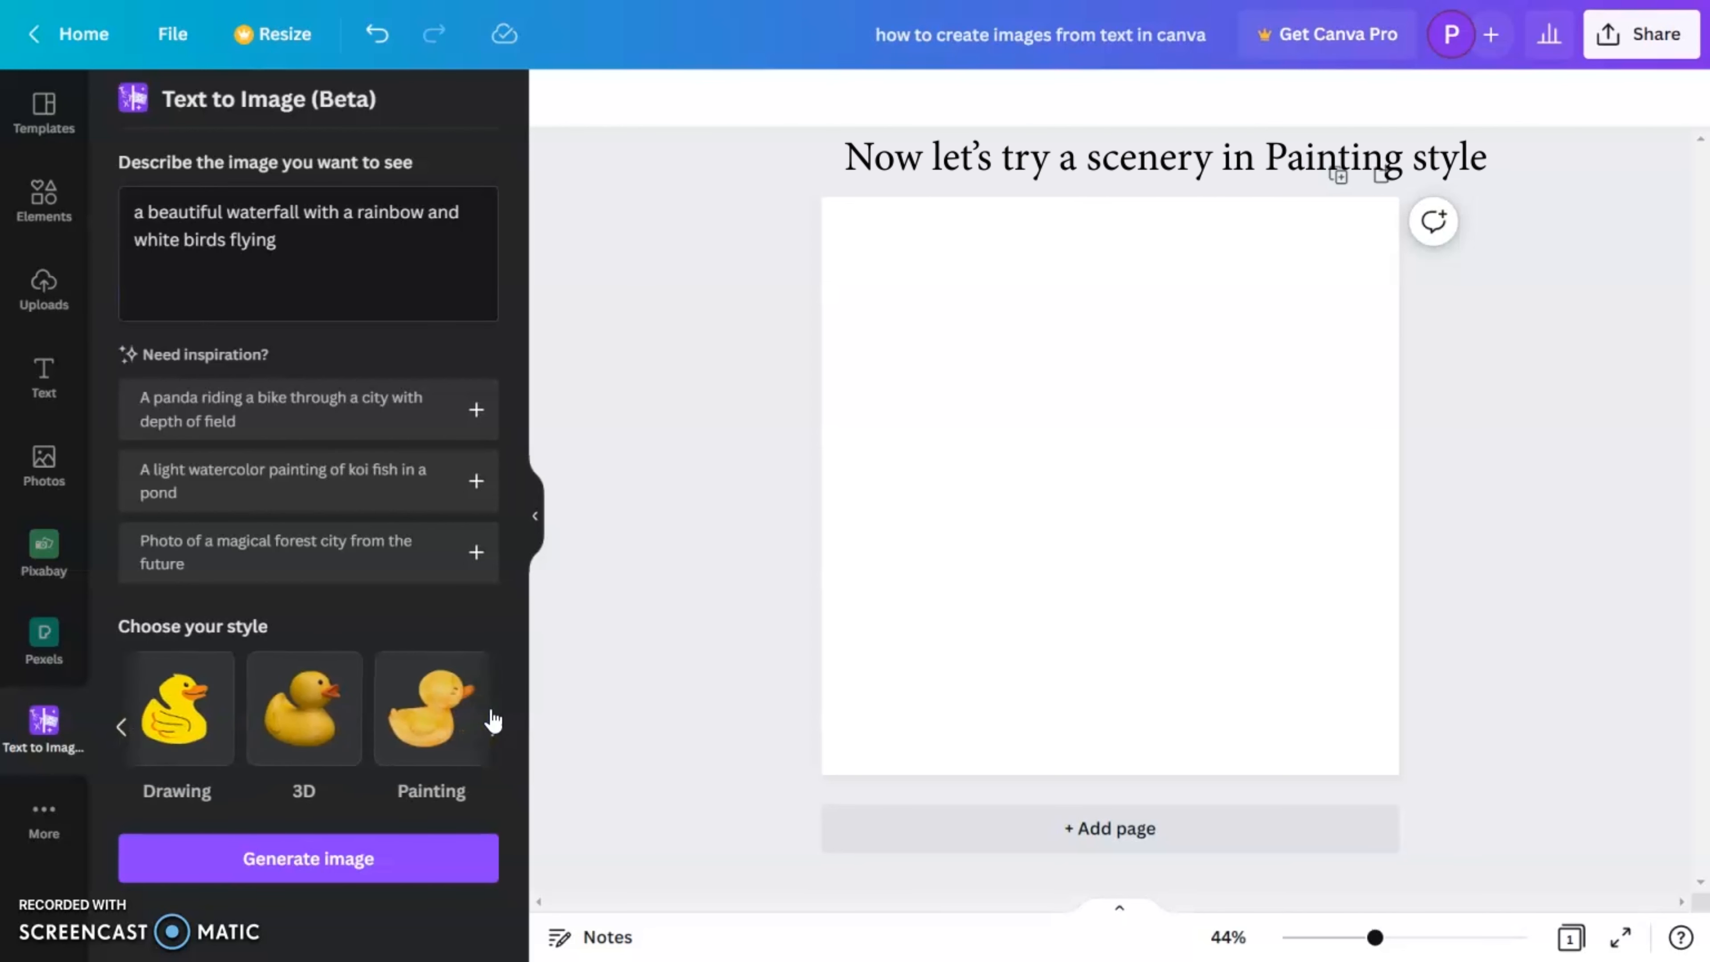
pyautogui.click(494, 721)
pyautogui.click(492, 719)
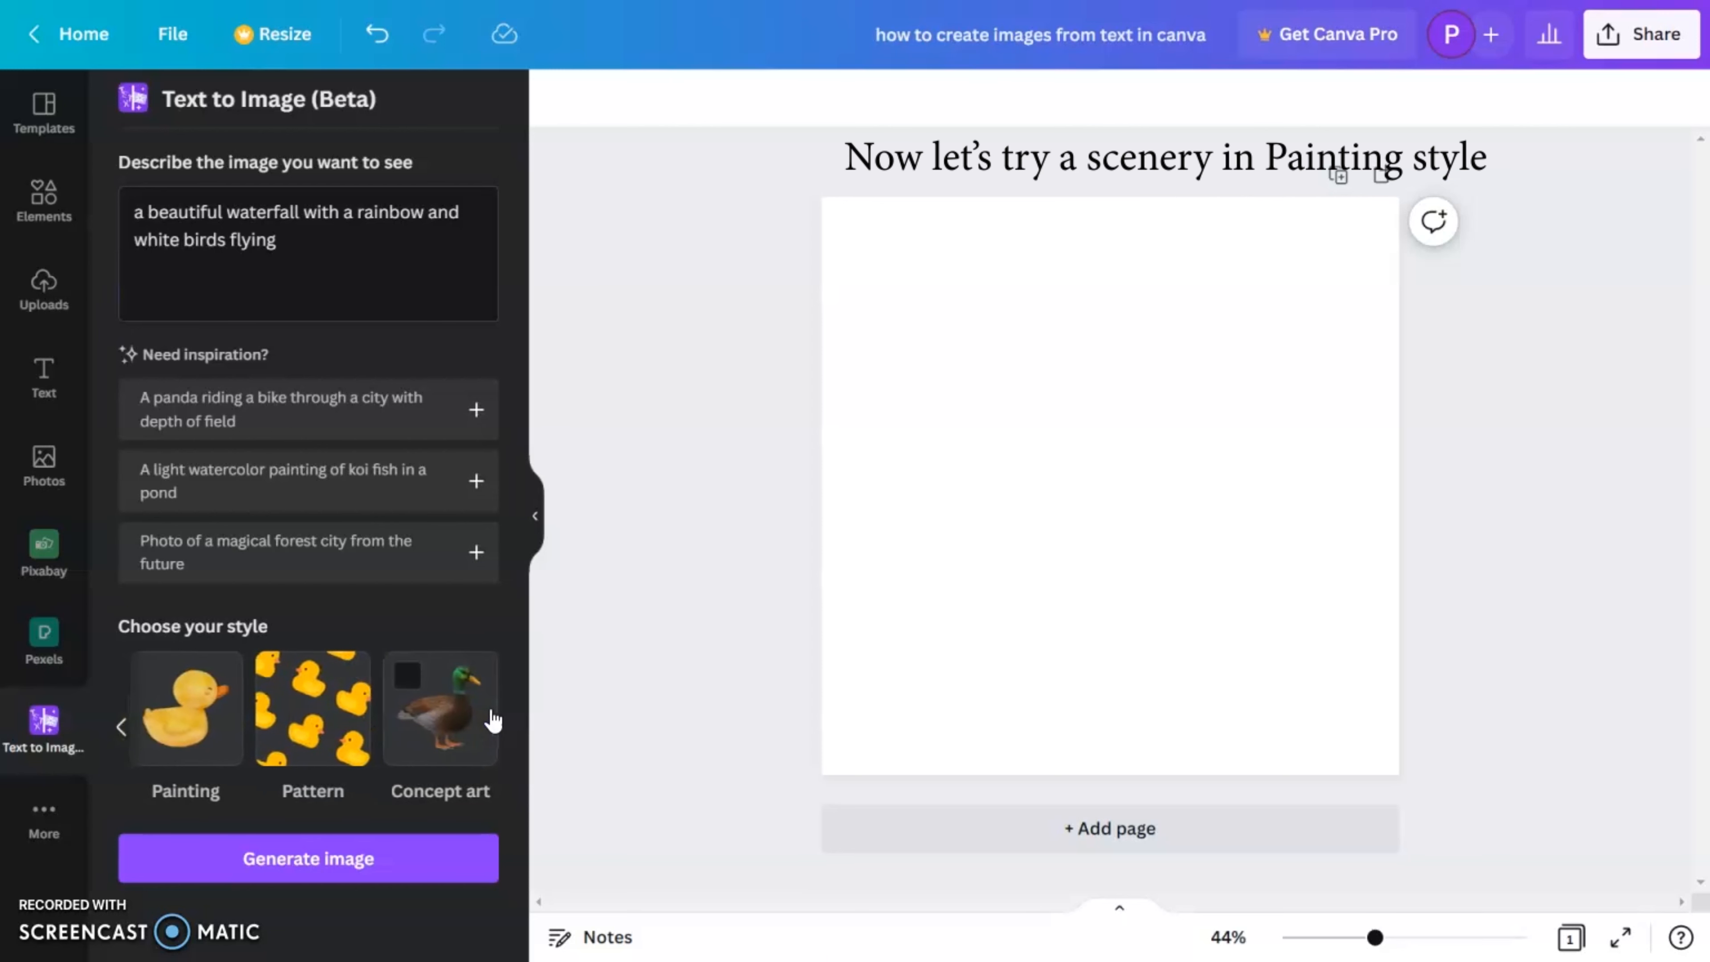
pyautogui.click(183, 715)
pyautogui.click(251, 863)
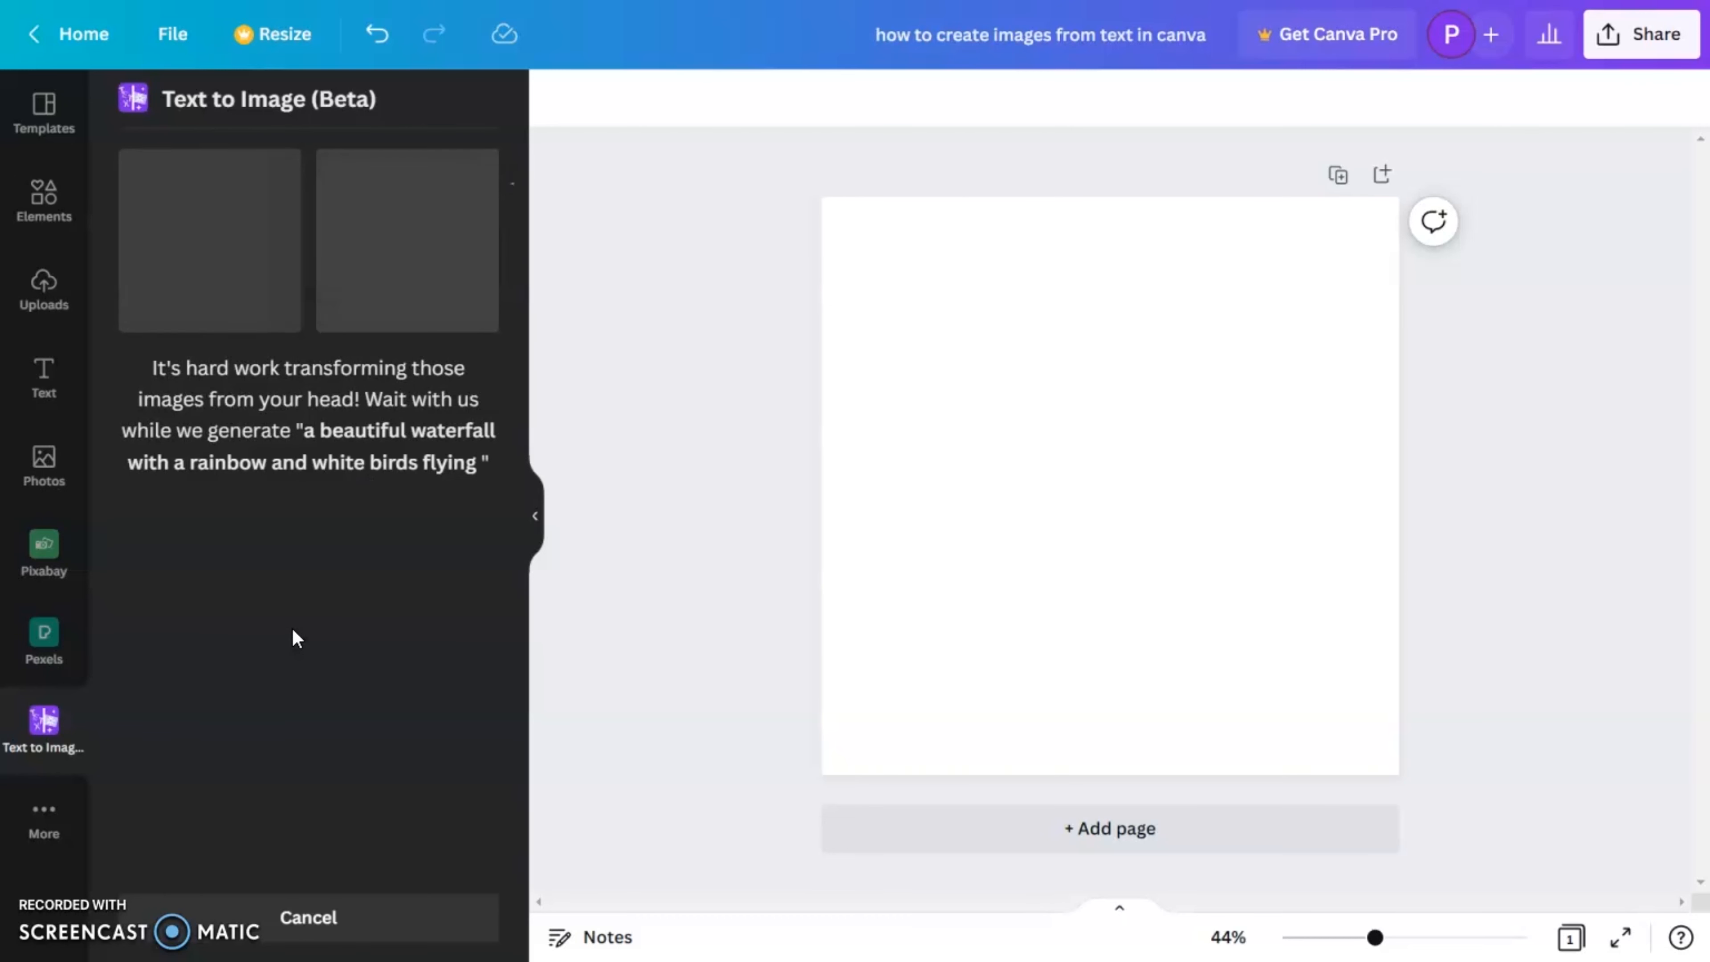
# Place the waterfall image with the white birds on the page, enlarge it to fill the page, and delete it after viewing.
pyautogui.click(194, 243)
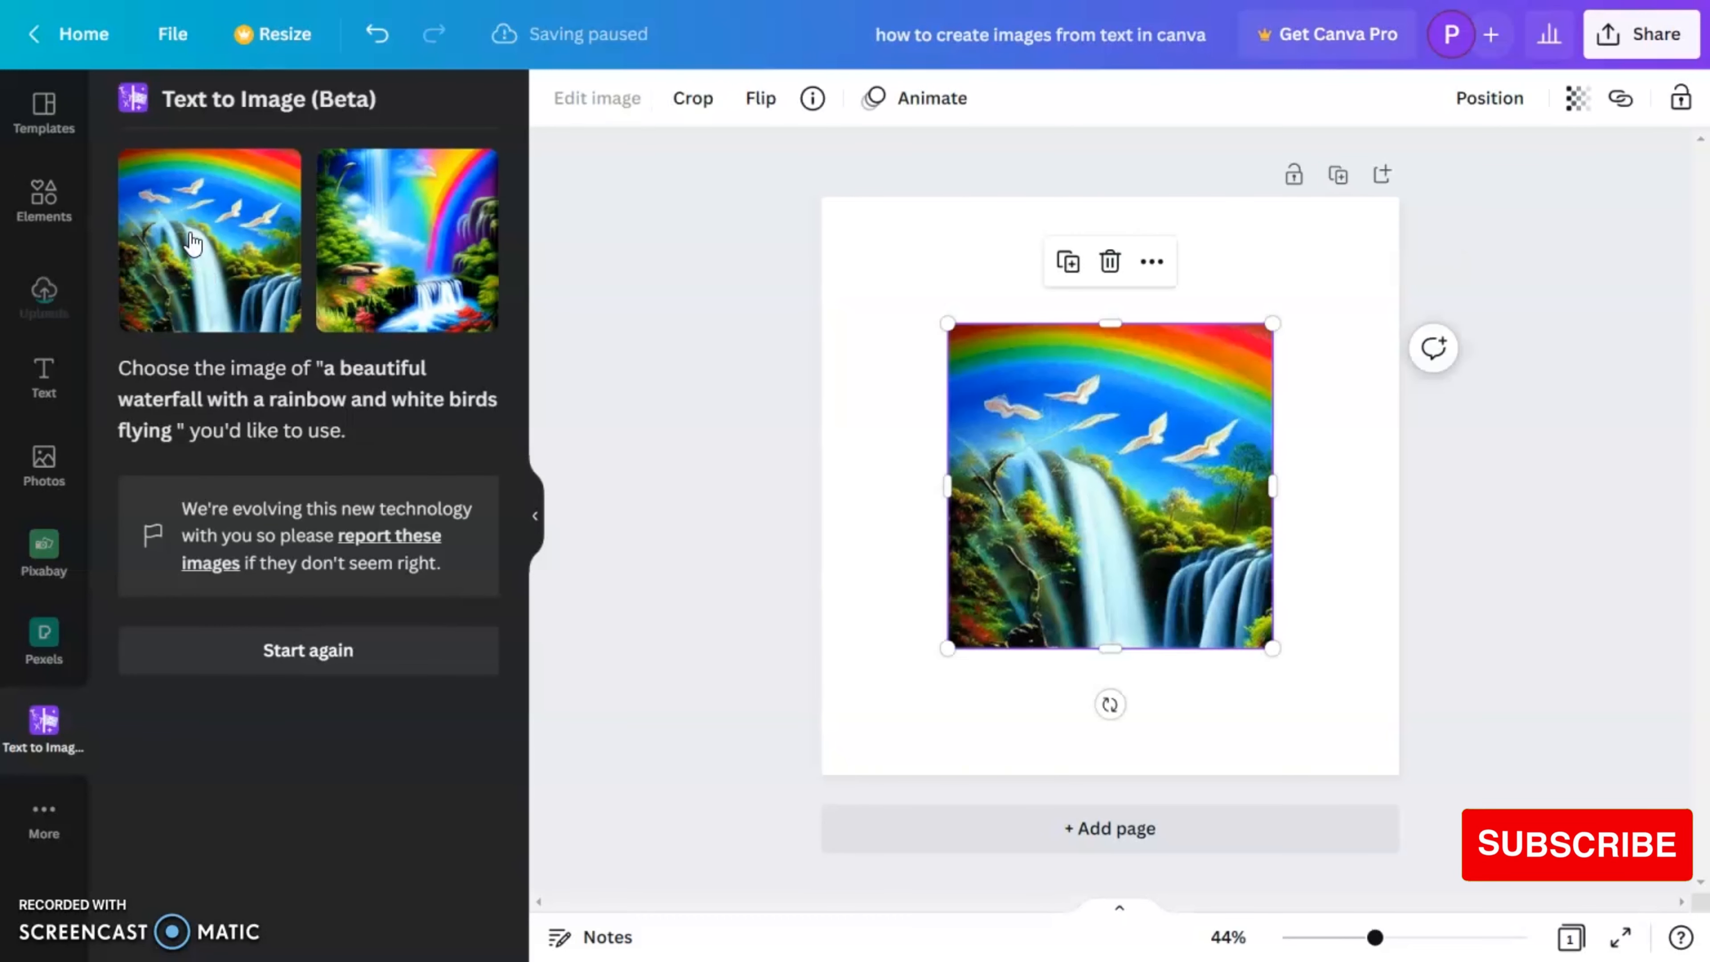
pyautogui.moveTo(1271, 325); pyautogui.dragTo(1429, 236)
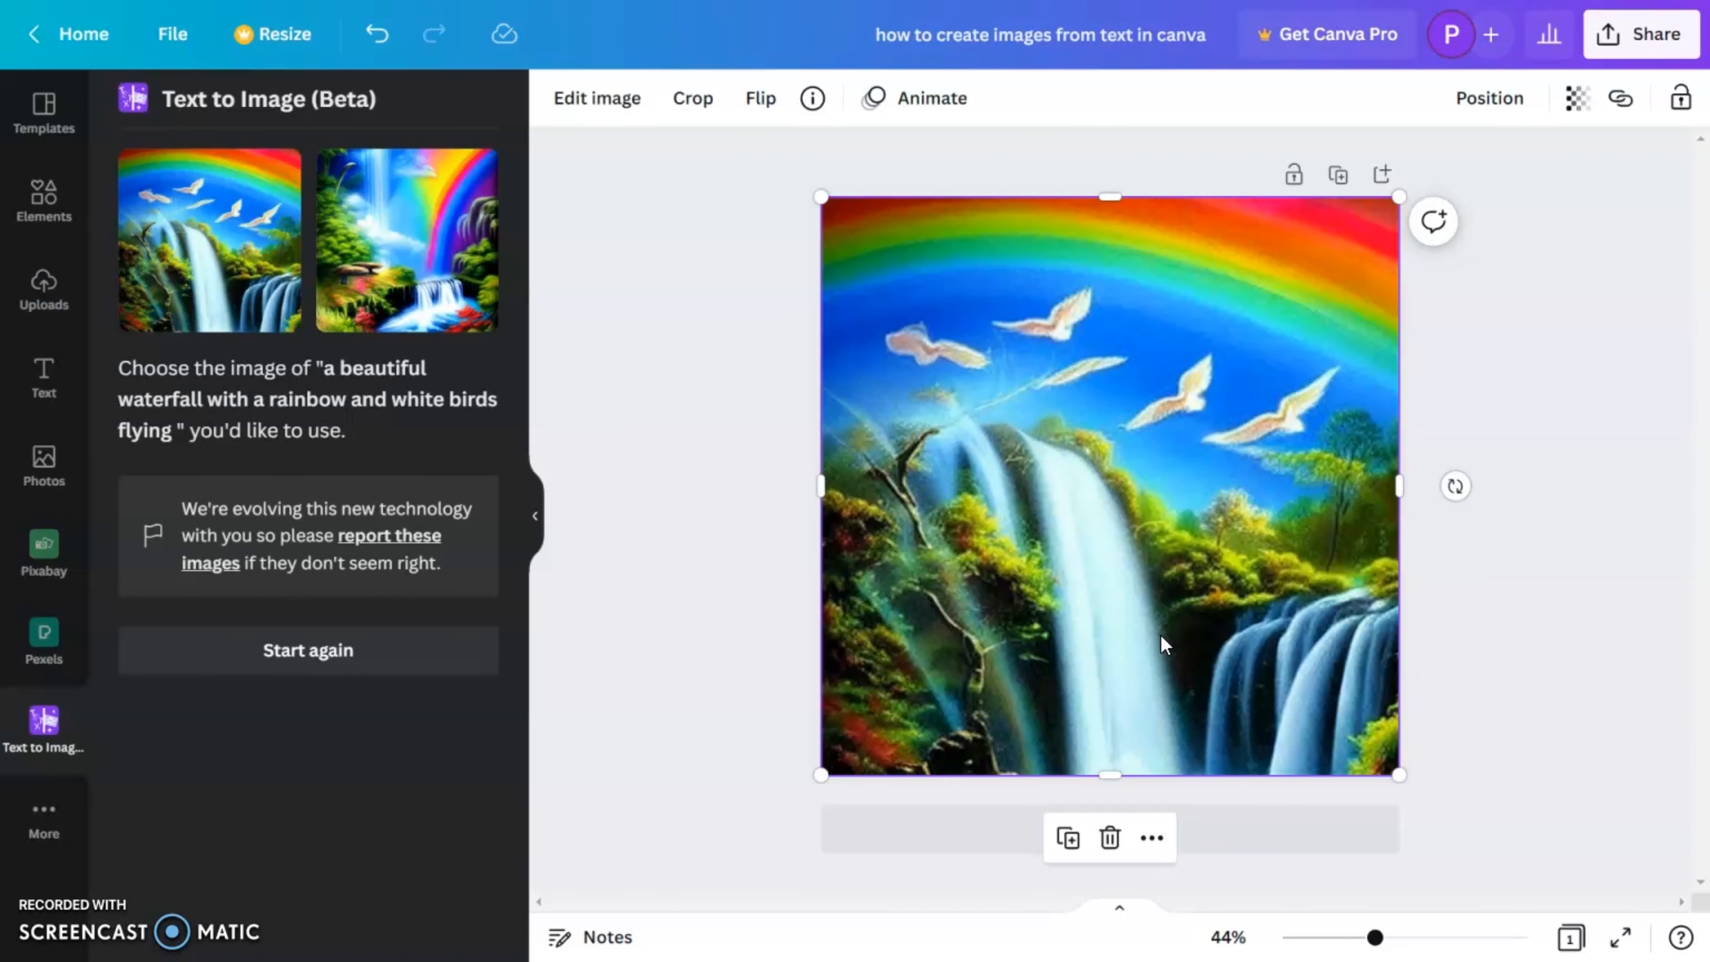
pyautogui.press('Delete')
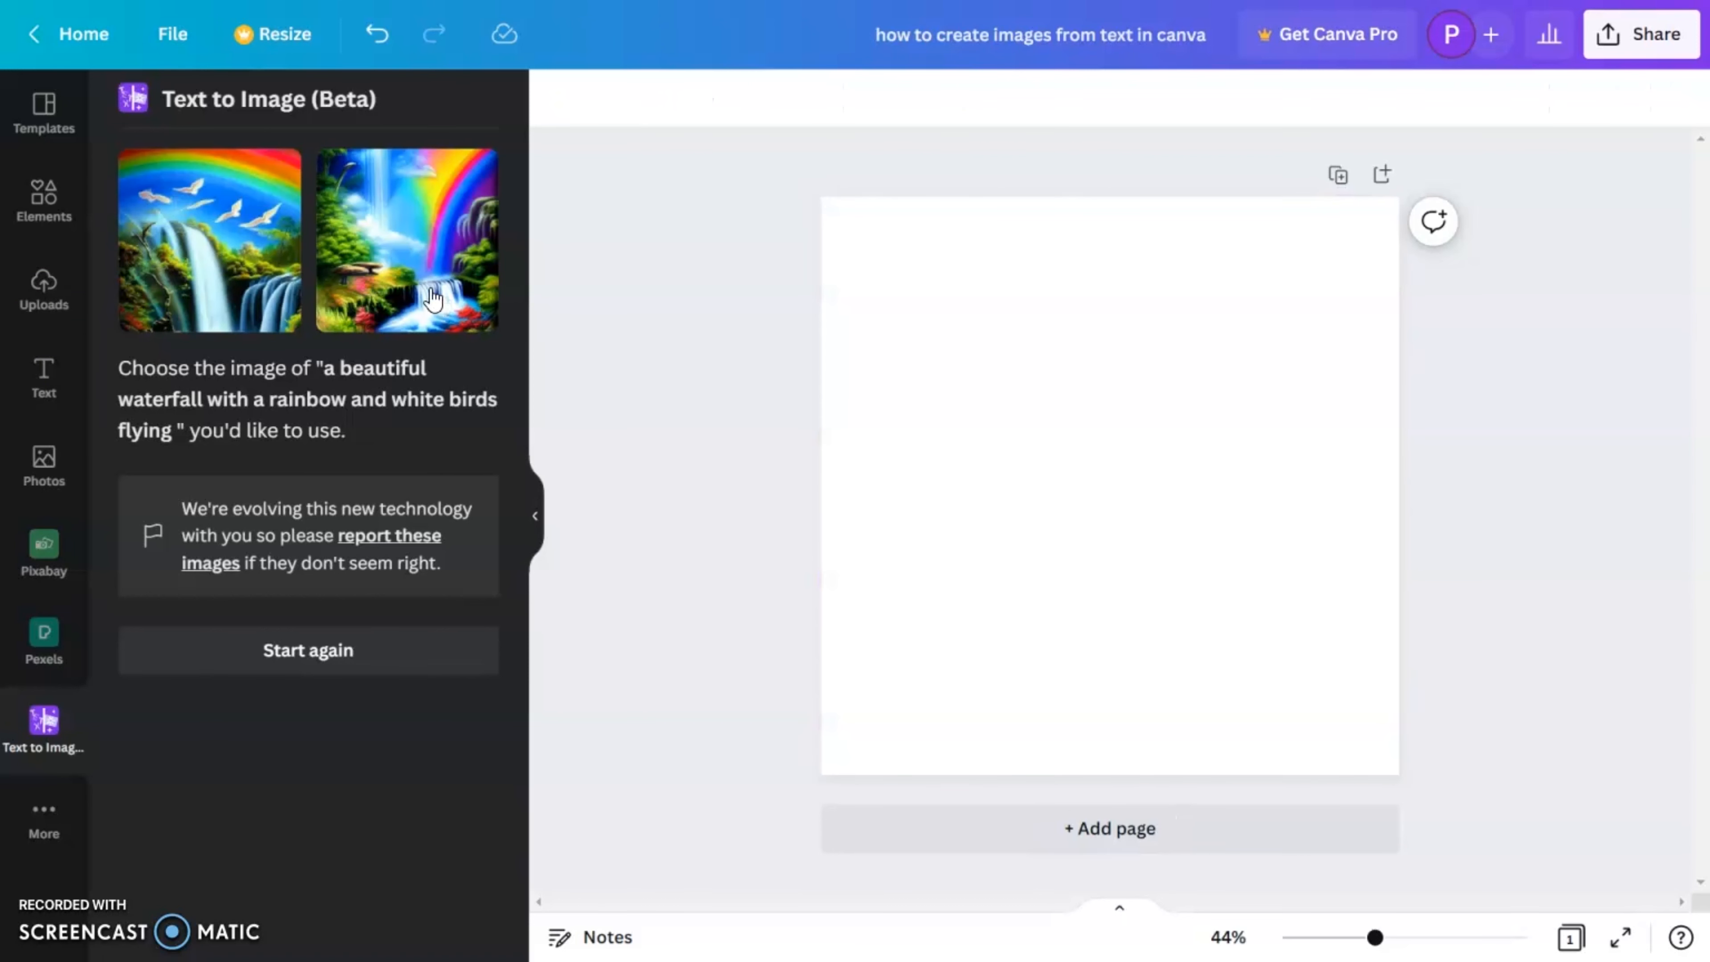
# Place the other waterfall image, with the mushrooms and red flowers, enlarge it to fill the page, and delete it after viewing.
pyautogui.click(433, 300)
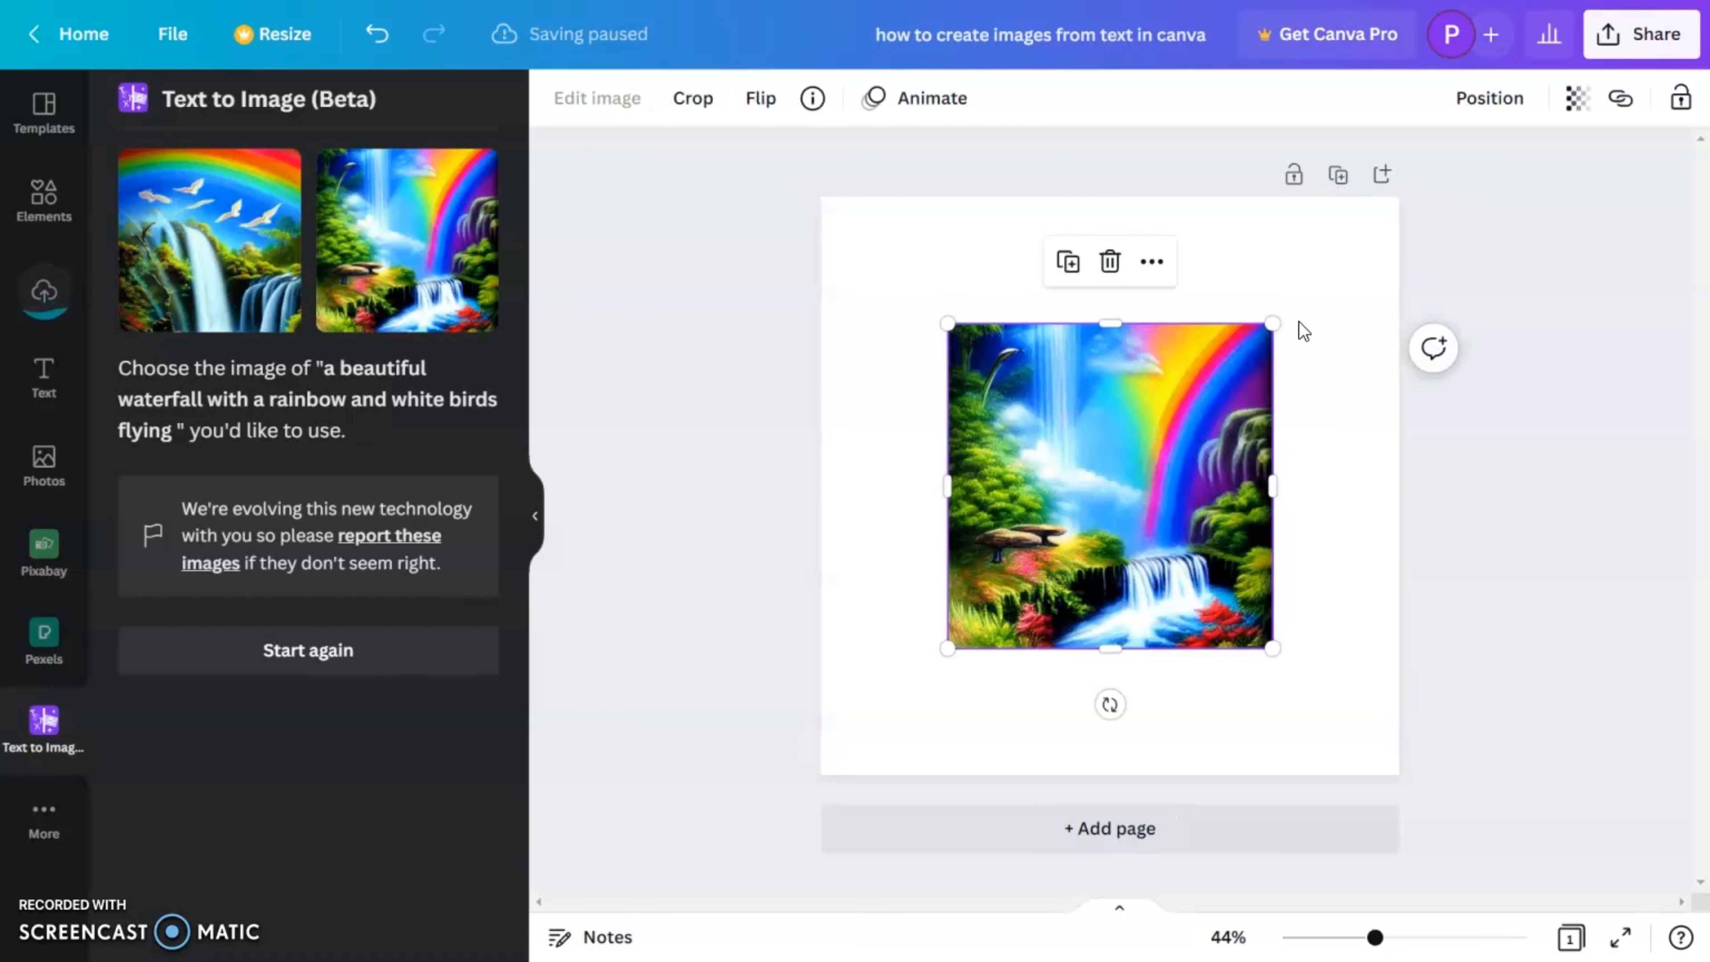
pyautogui.moveTo(1273, 324); pyautogui.dragTo(1451, 250)
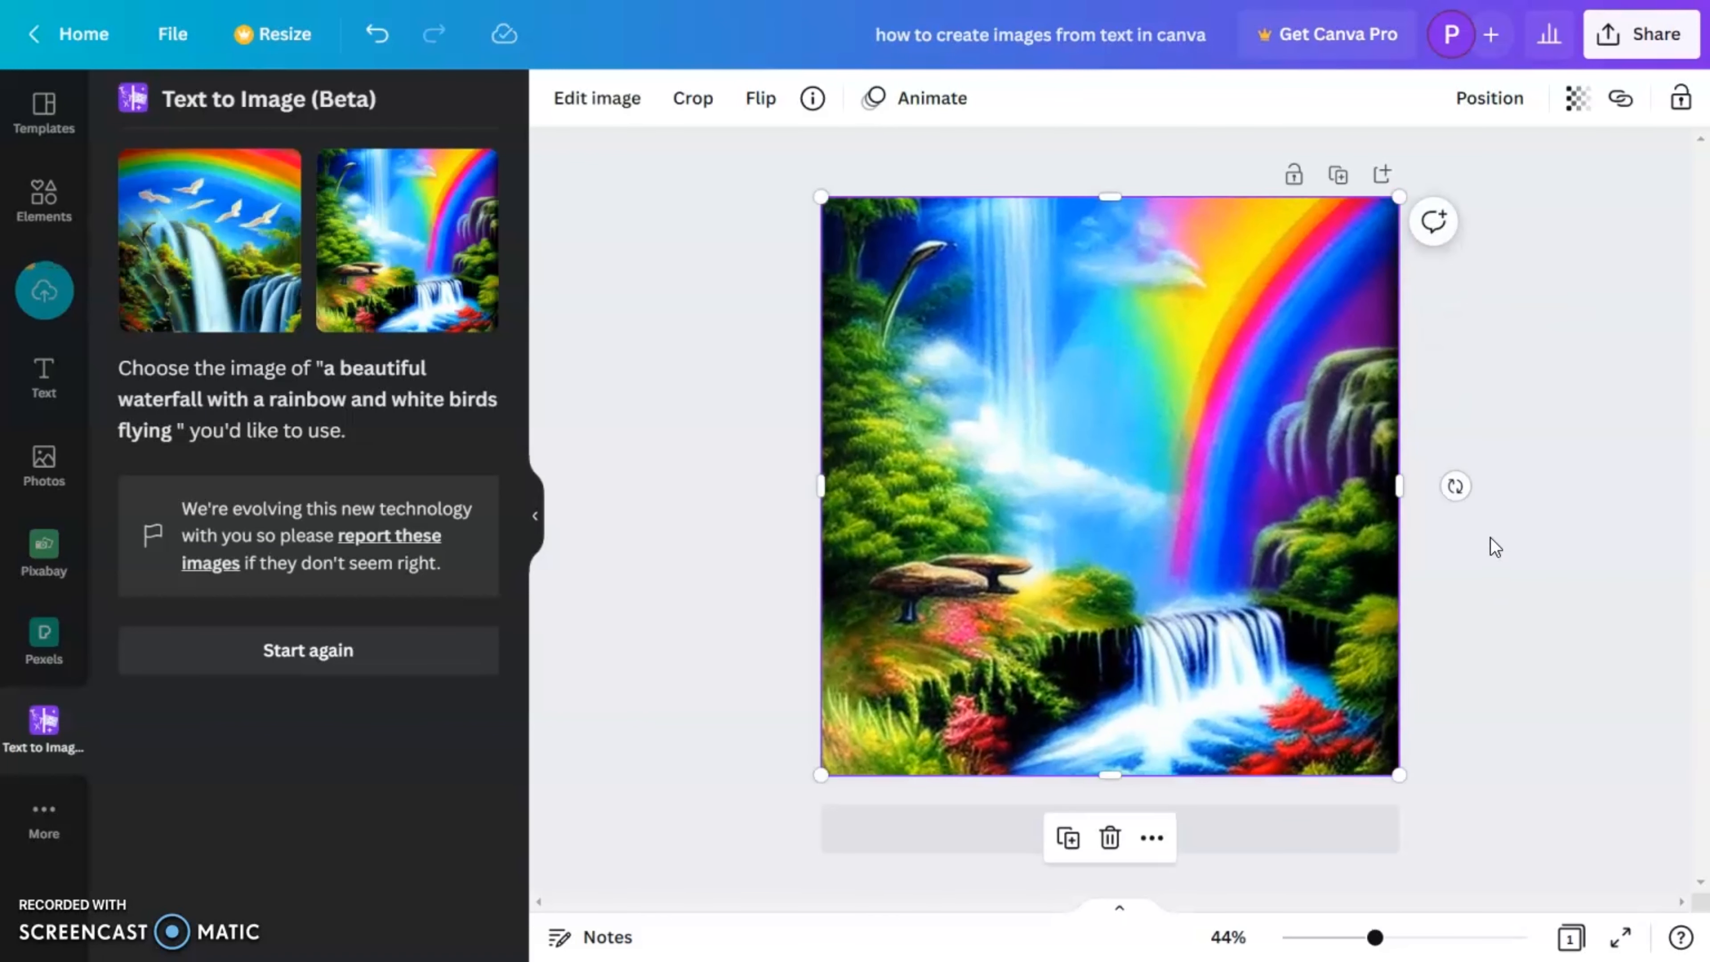
pyautogui.click(1565, 543)
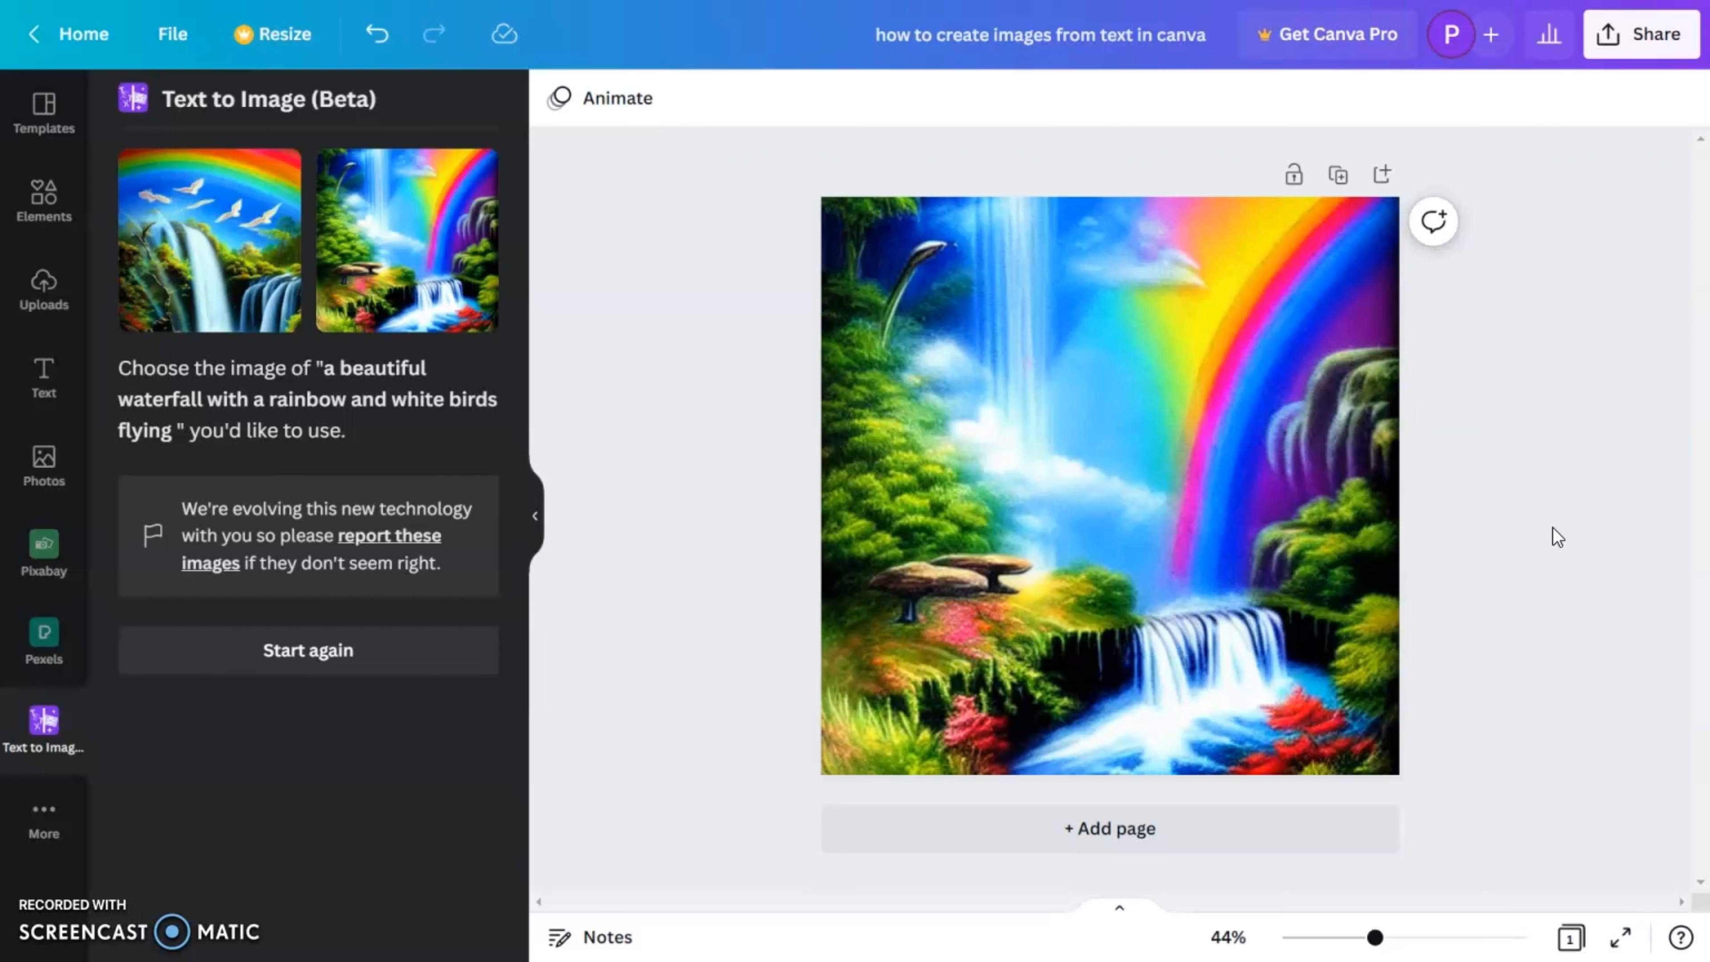
pyautogui.click(1181, 475)
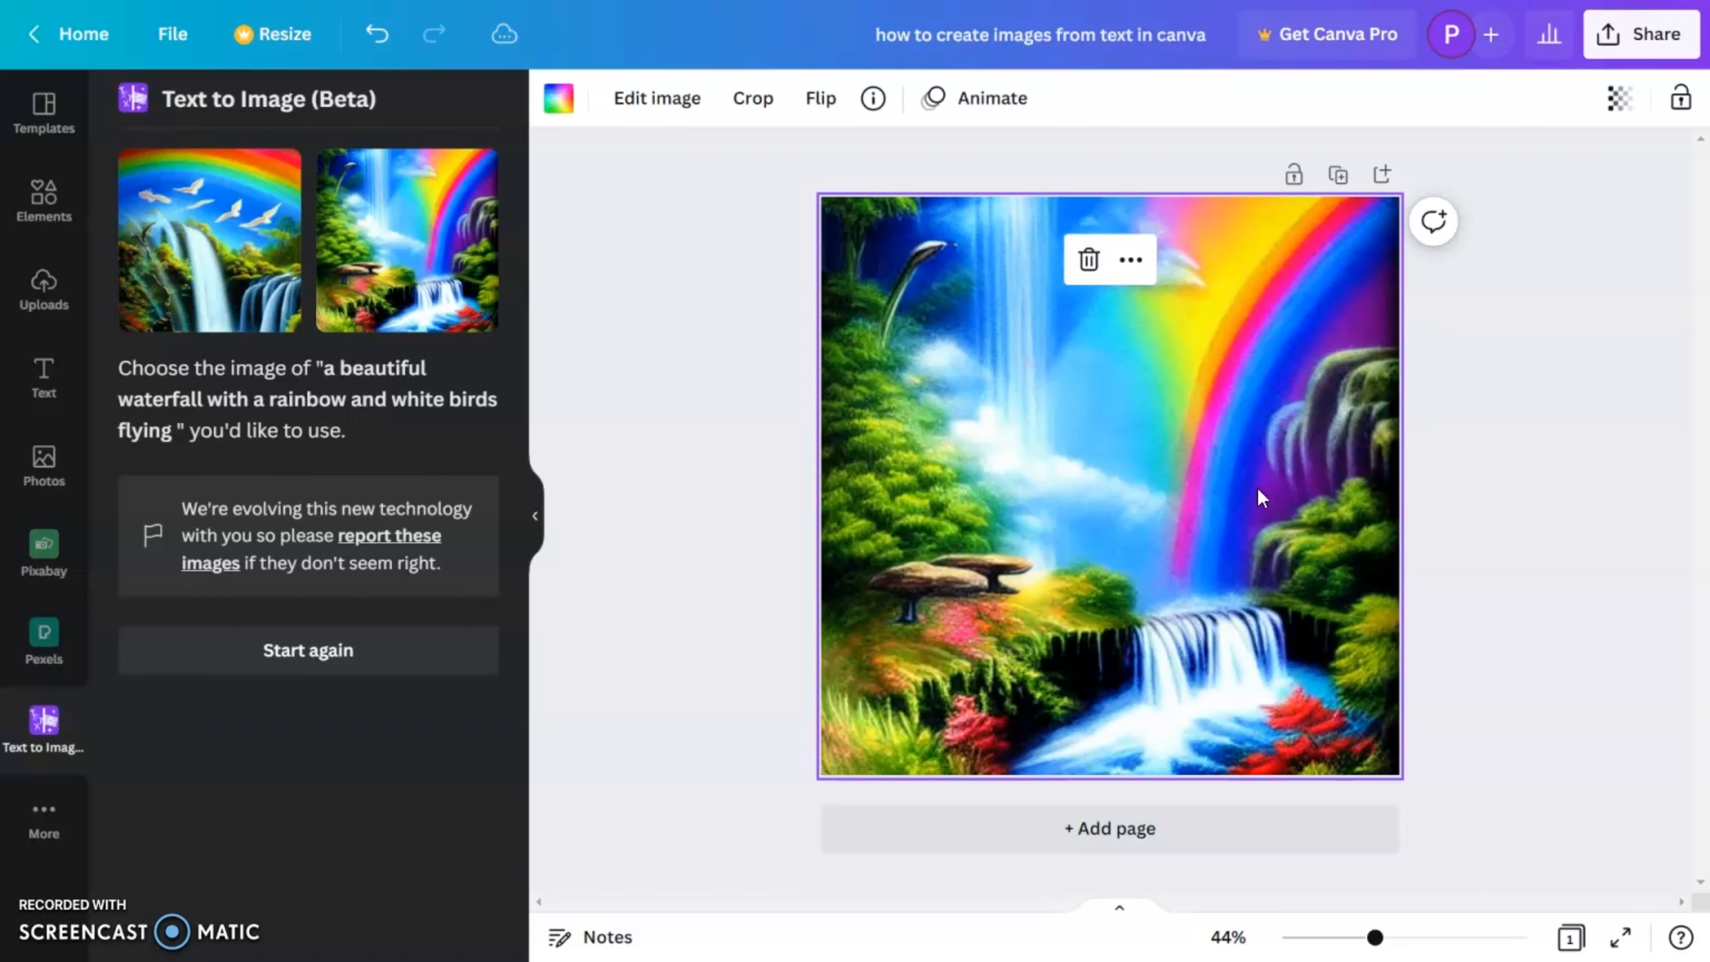
pyautogui.press('Delete')
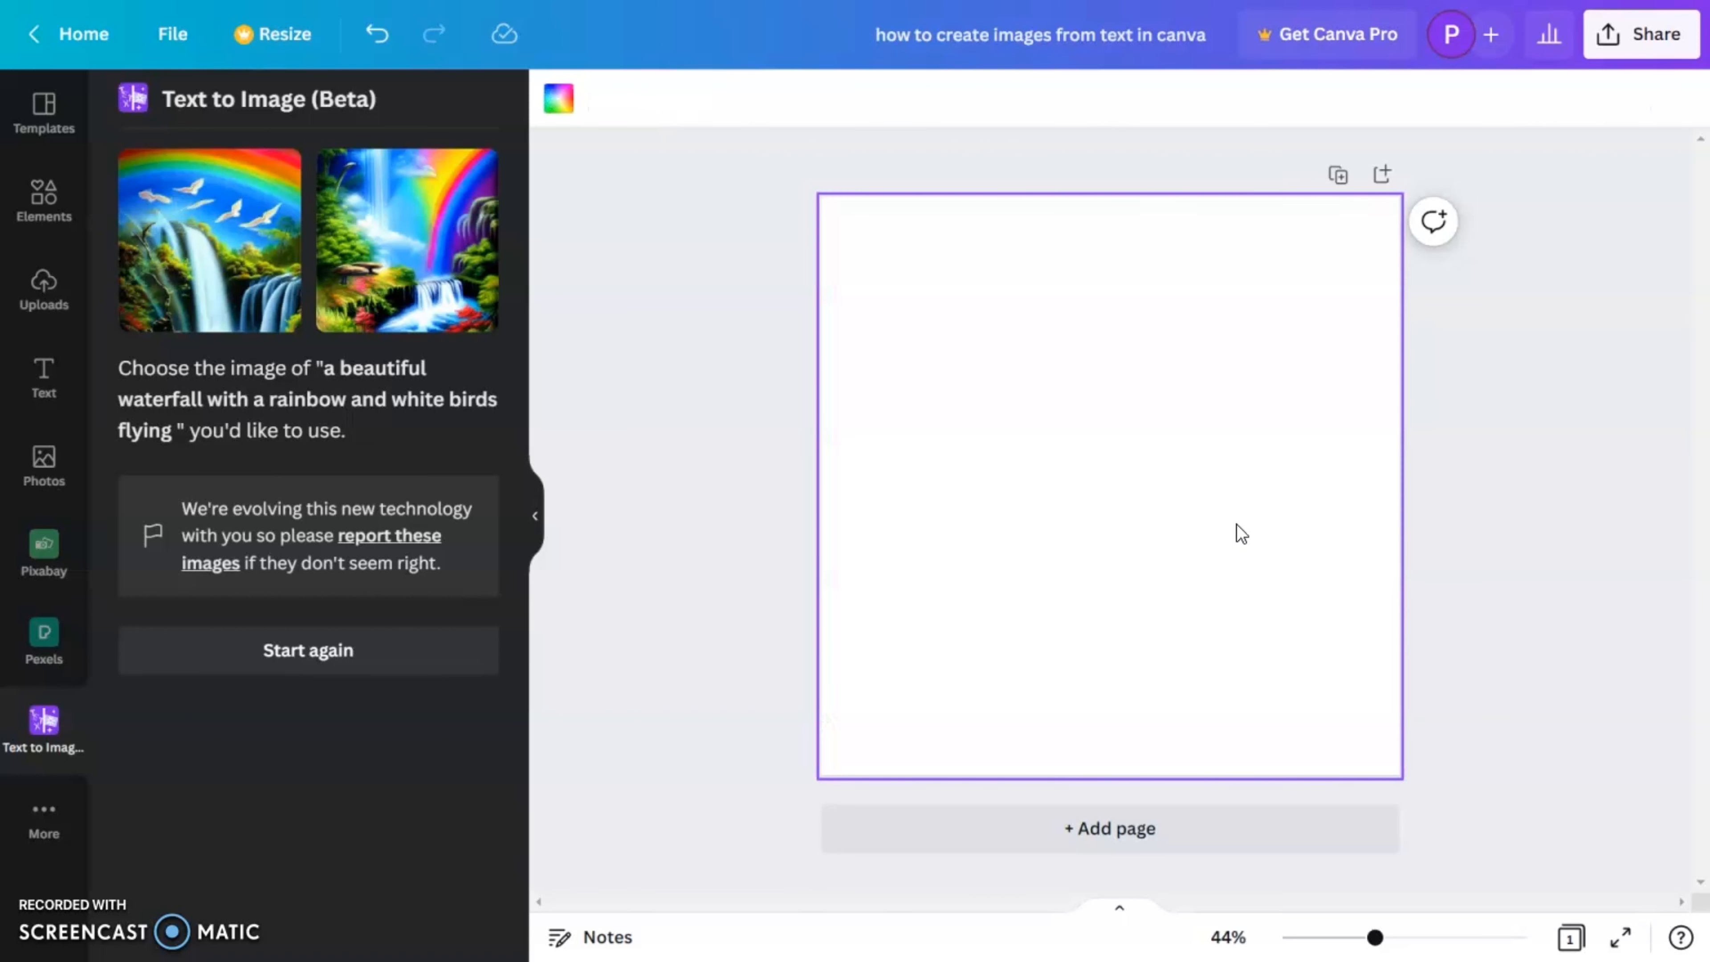
# Start again and choose the Concept art style for the image generation.
pyautogui.click(439, 655)
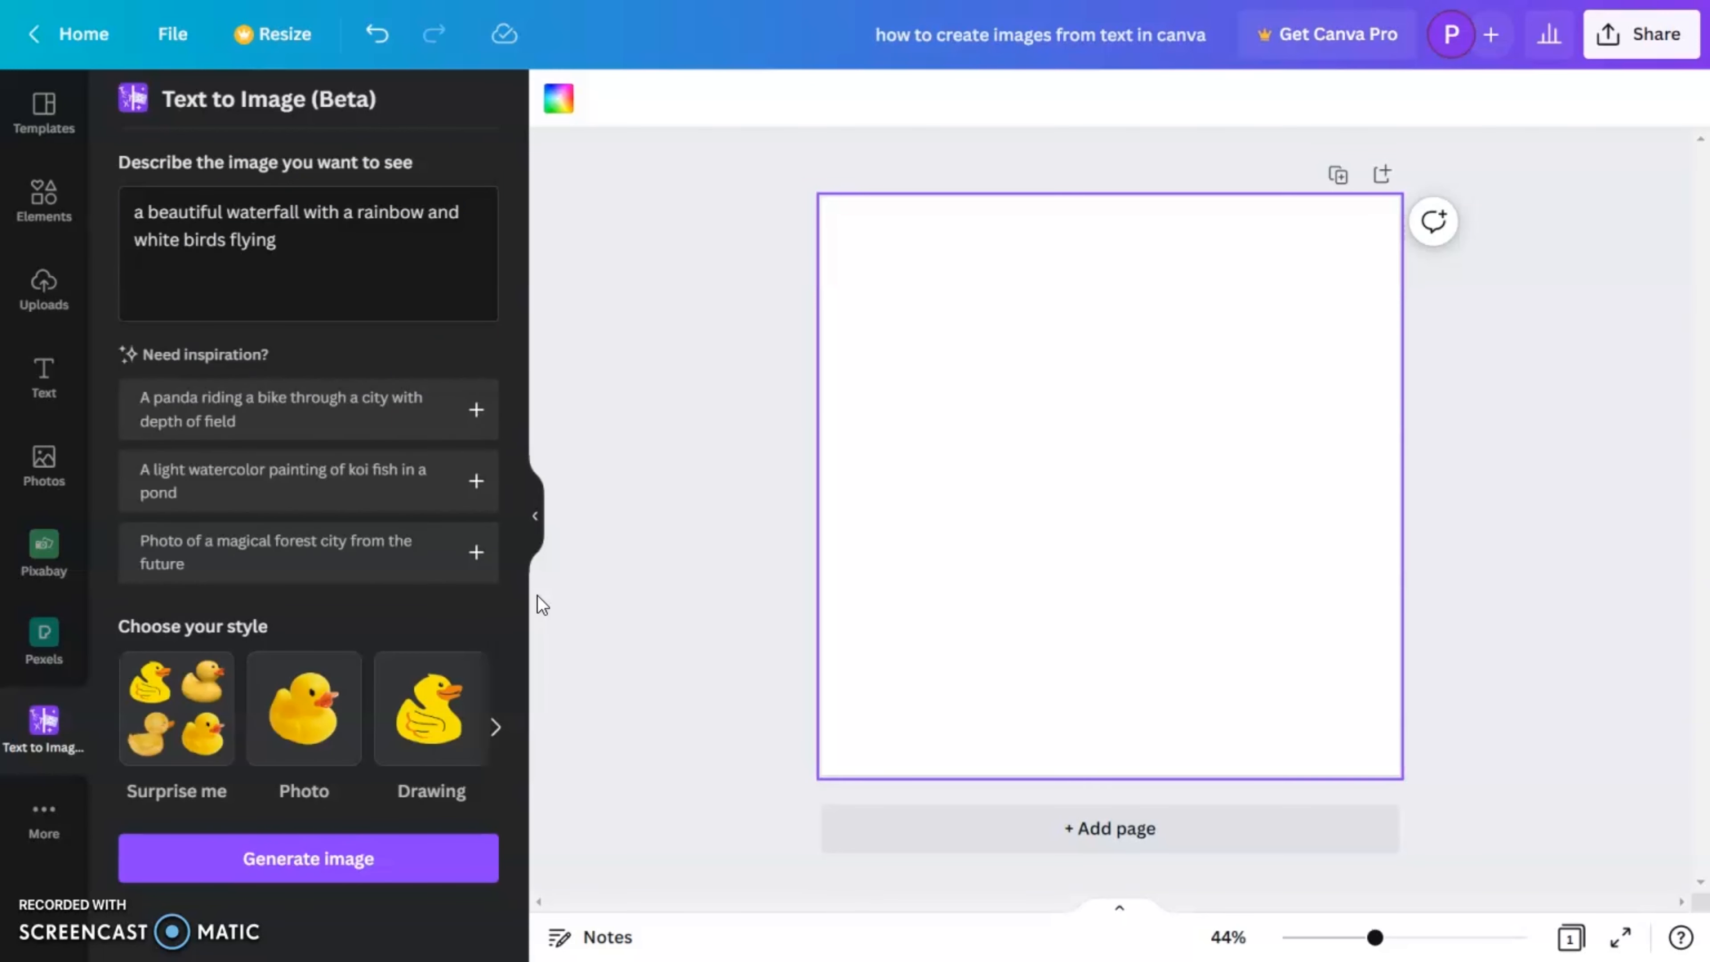
pyautogui.click(497, 729)
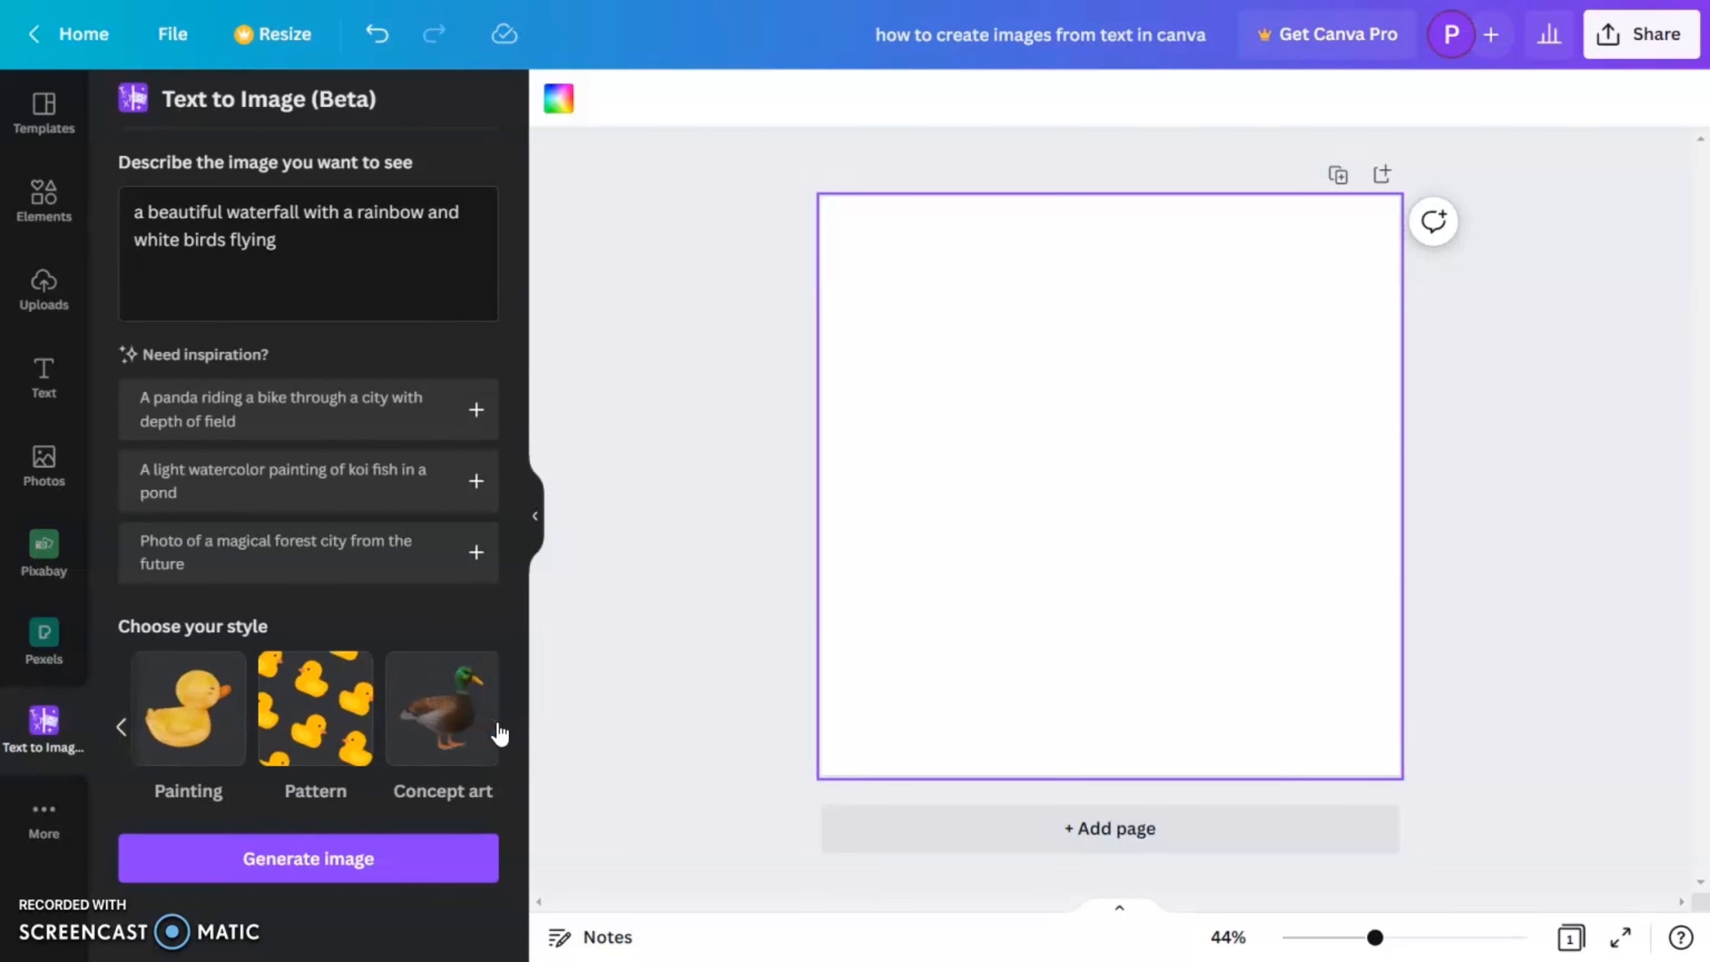
pyautogui.click(443, 717)
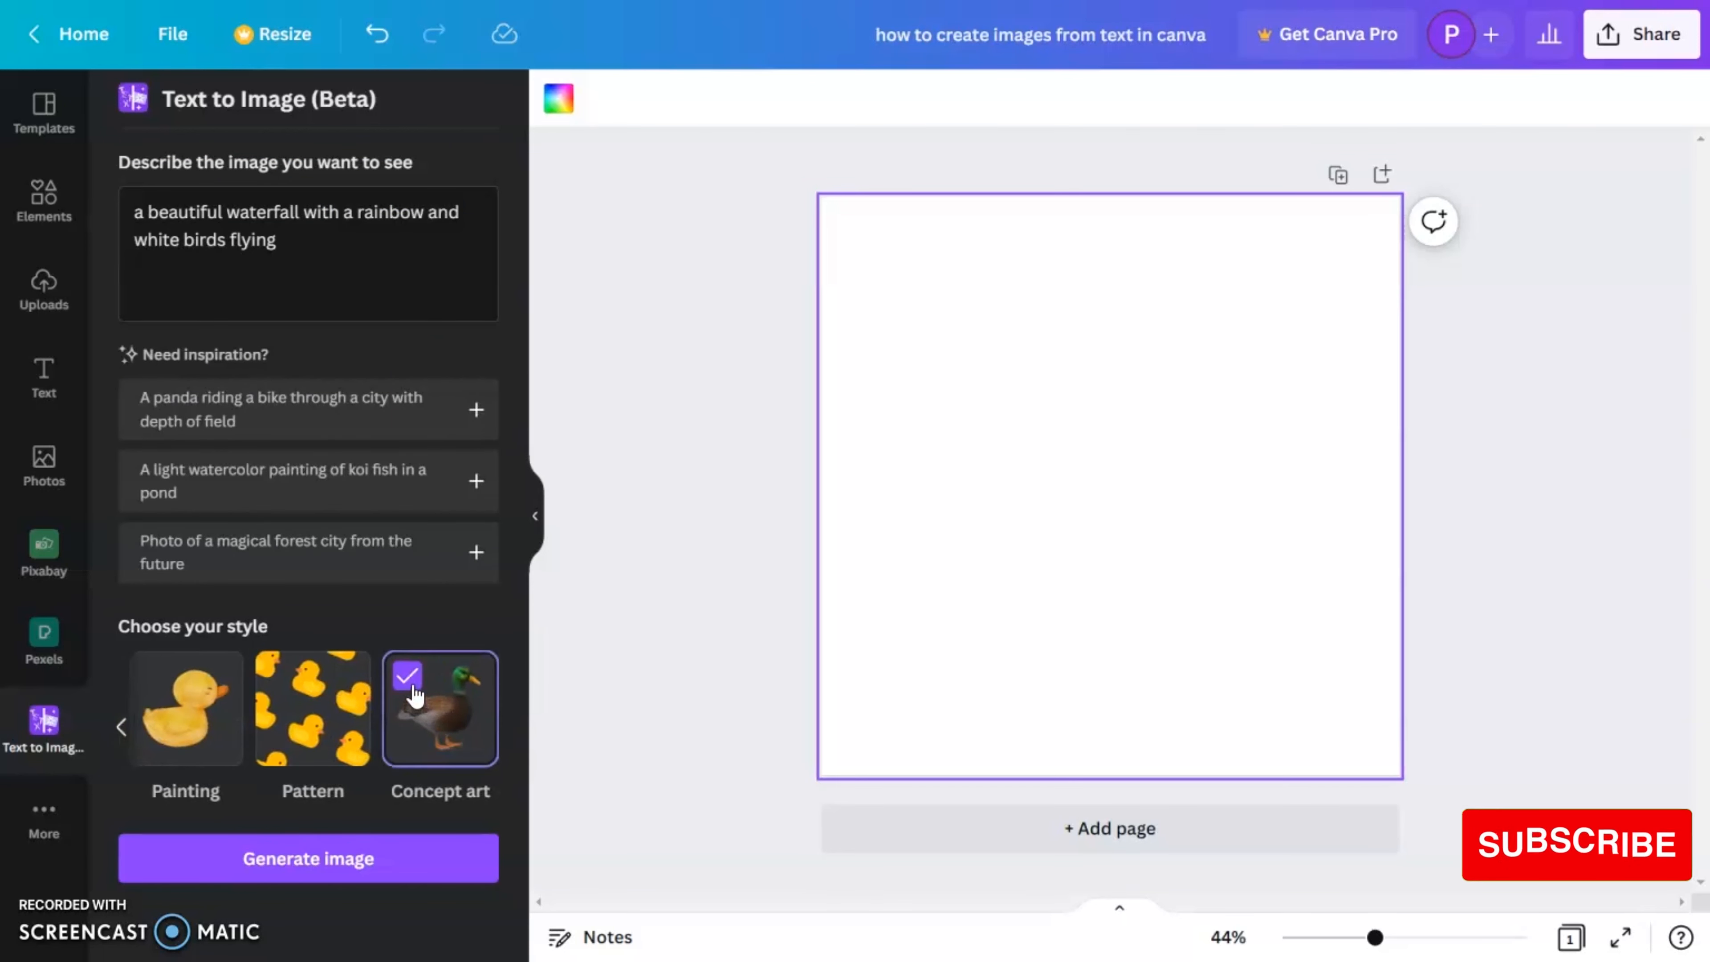
# Replace the image description with "A cute cat as a superhero" and generate the images.
pyautogui.doubleClick(339, 287)
pyautogui.hotkey('ctrl', 'a')
pyautogui.press('BackSpace')
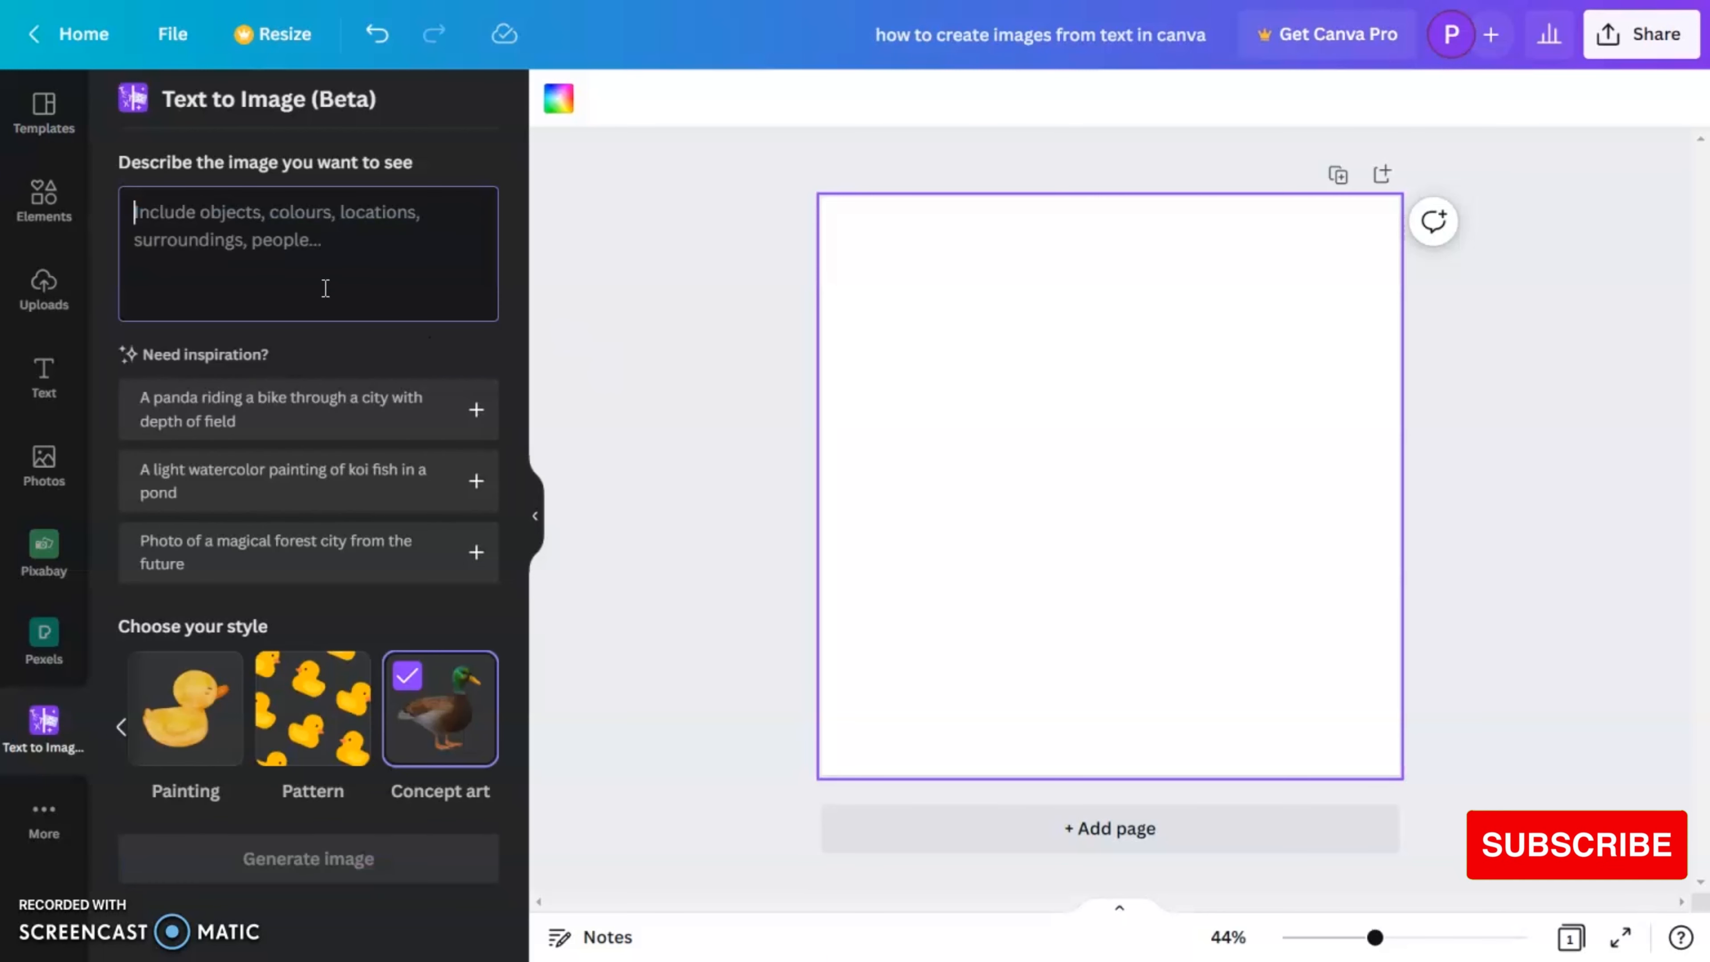
pyautogui.write('A vute')
pyautogui.press('BackSpace')
pyautogui.write('cute cat ')
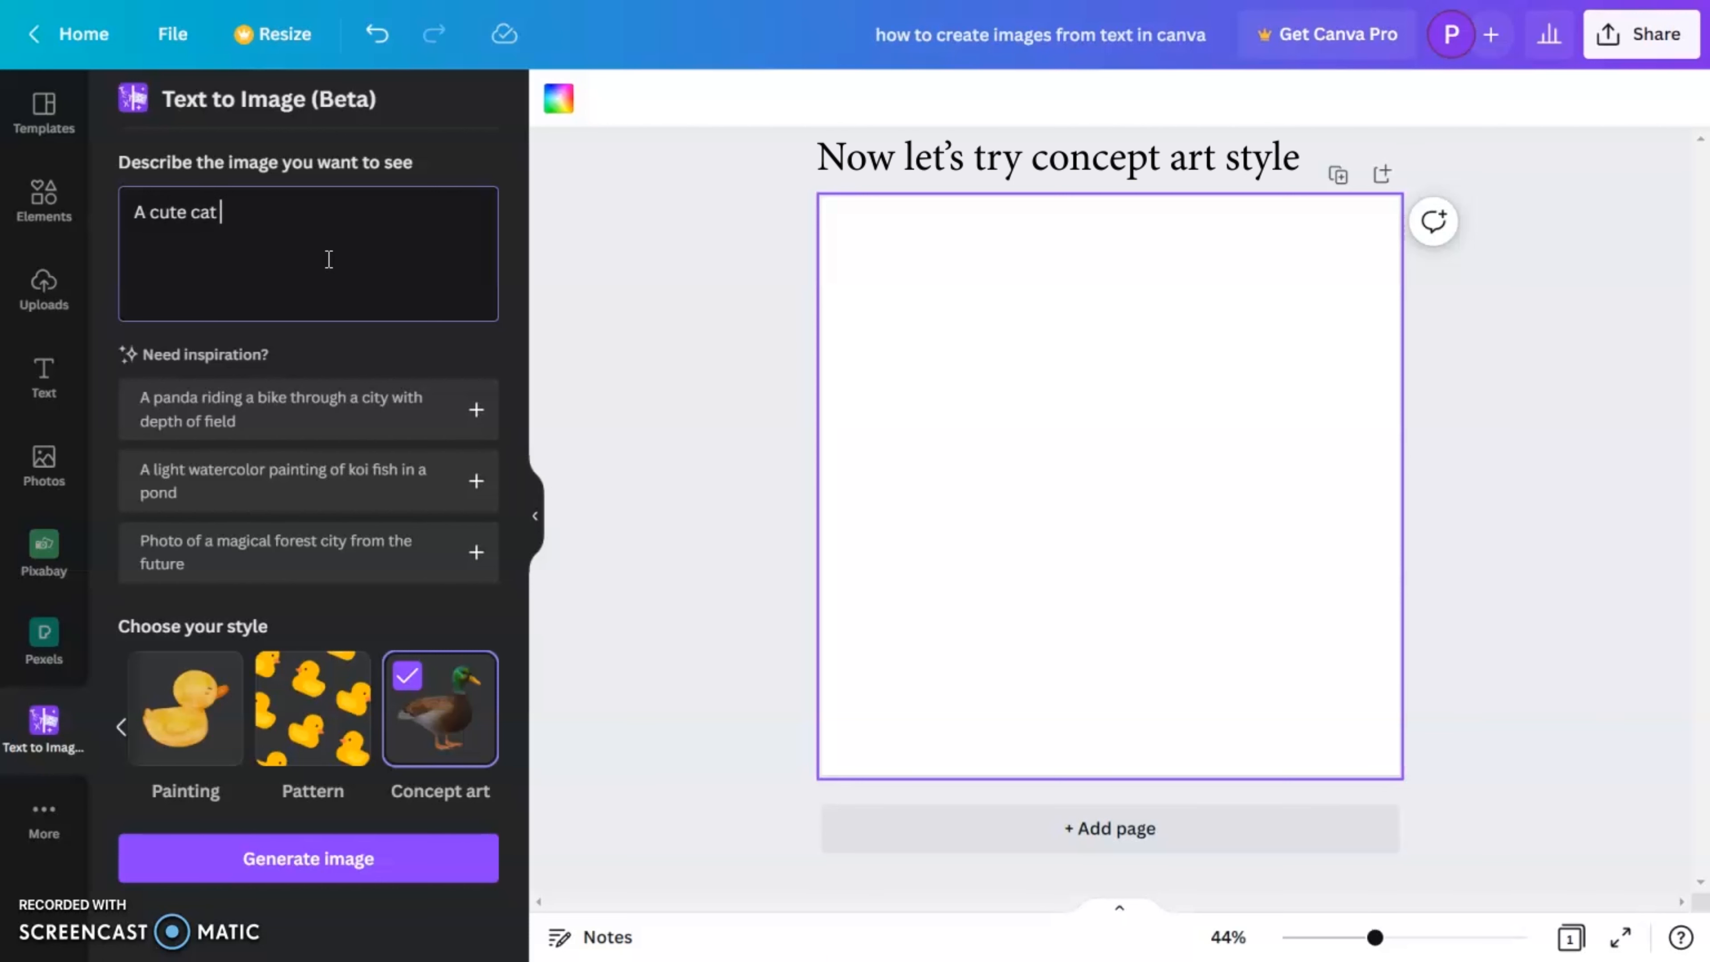
pyautogui.write('as a superhero')
pyautogui.click(404, 869)
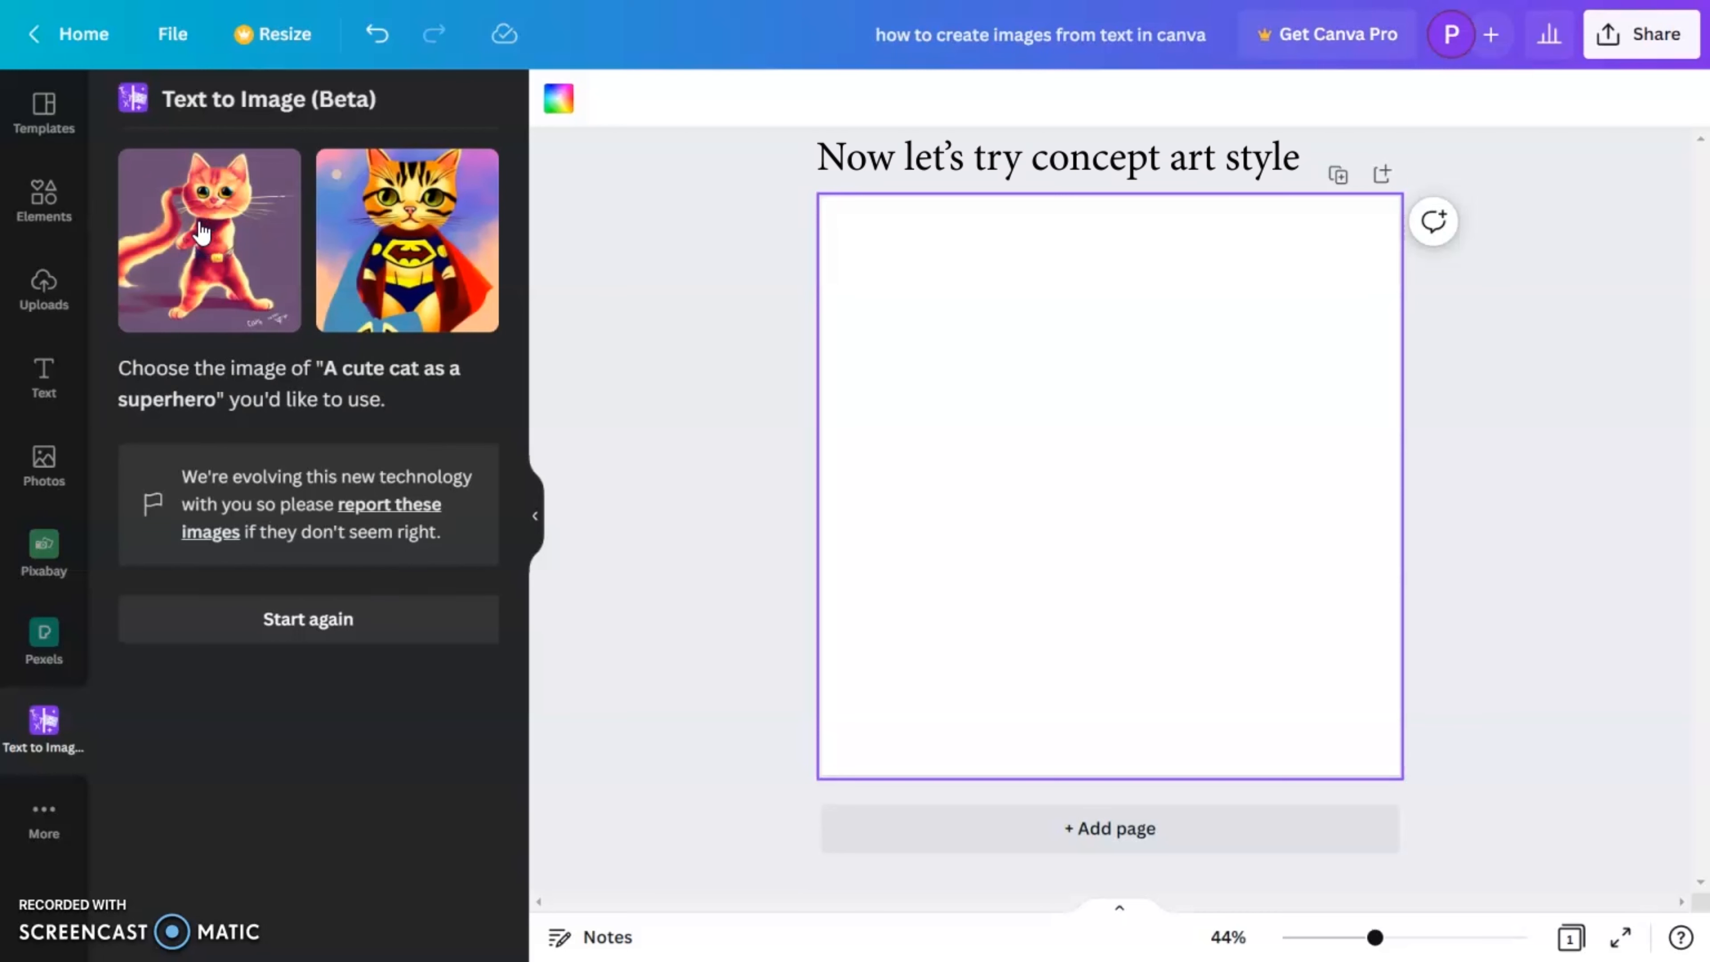
# Preview both concept-art superhero cat images on the page one at a time, removing each after viewing.
pyautogui.click(202, 232)
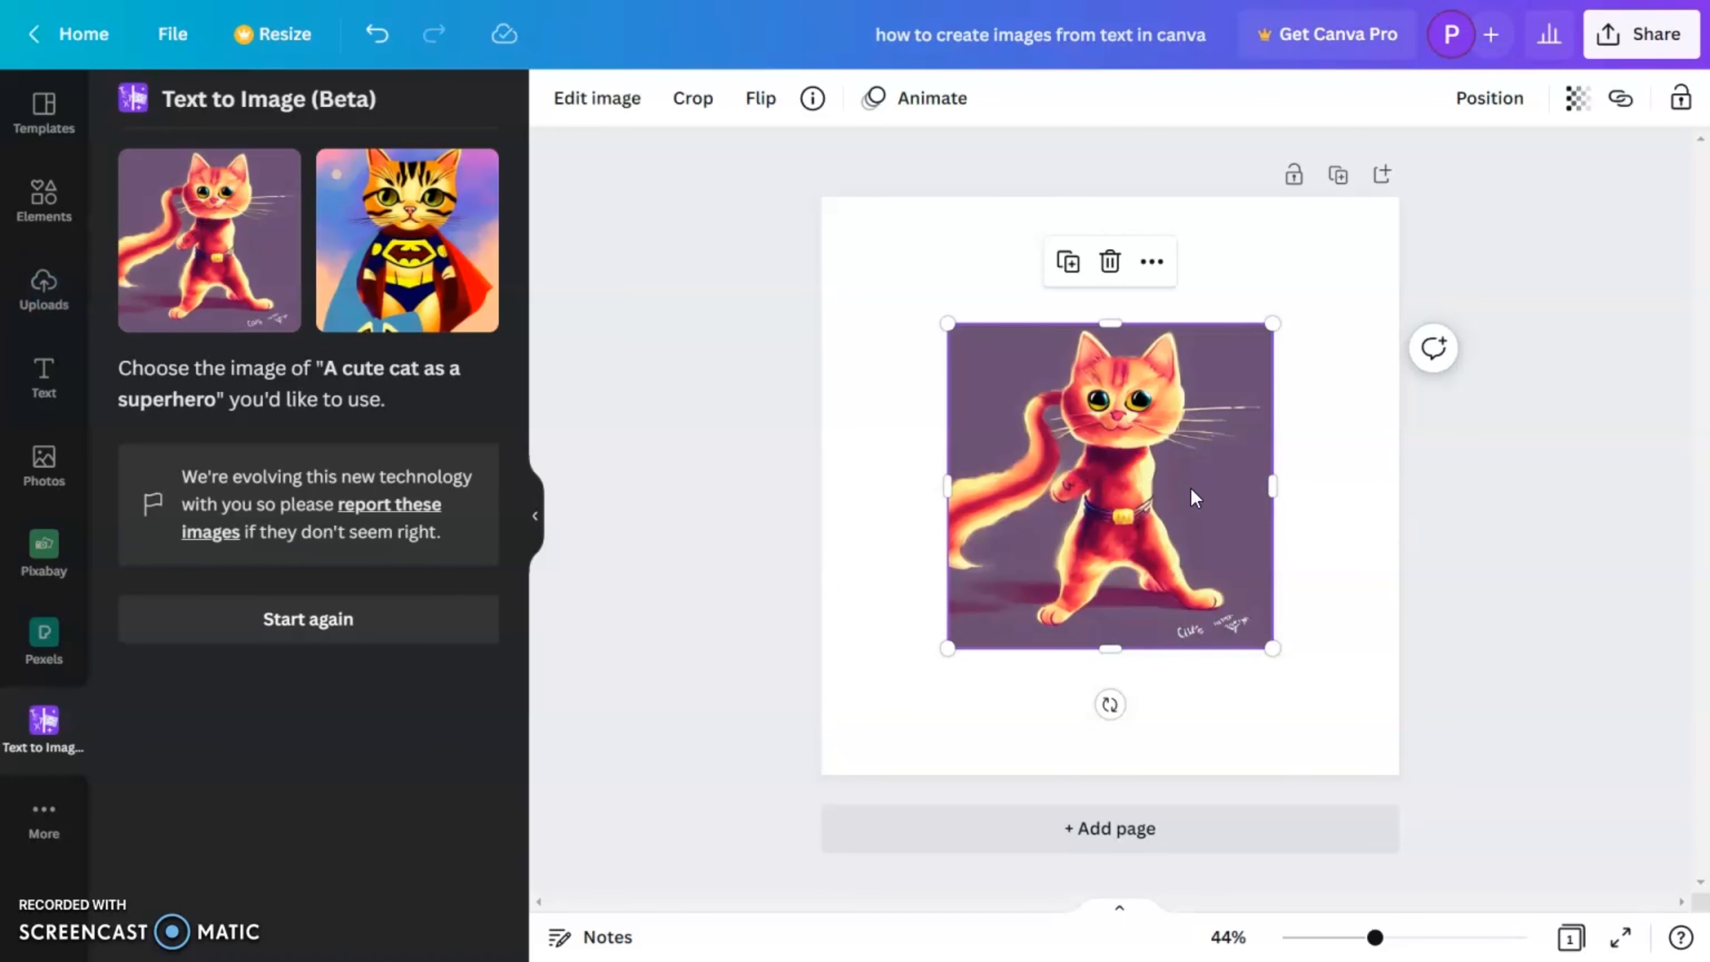
pyautogui.press('Delete')
pyautogui.click(456, 283)
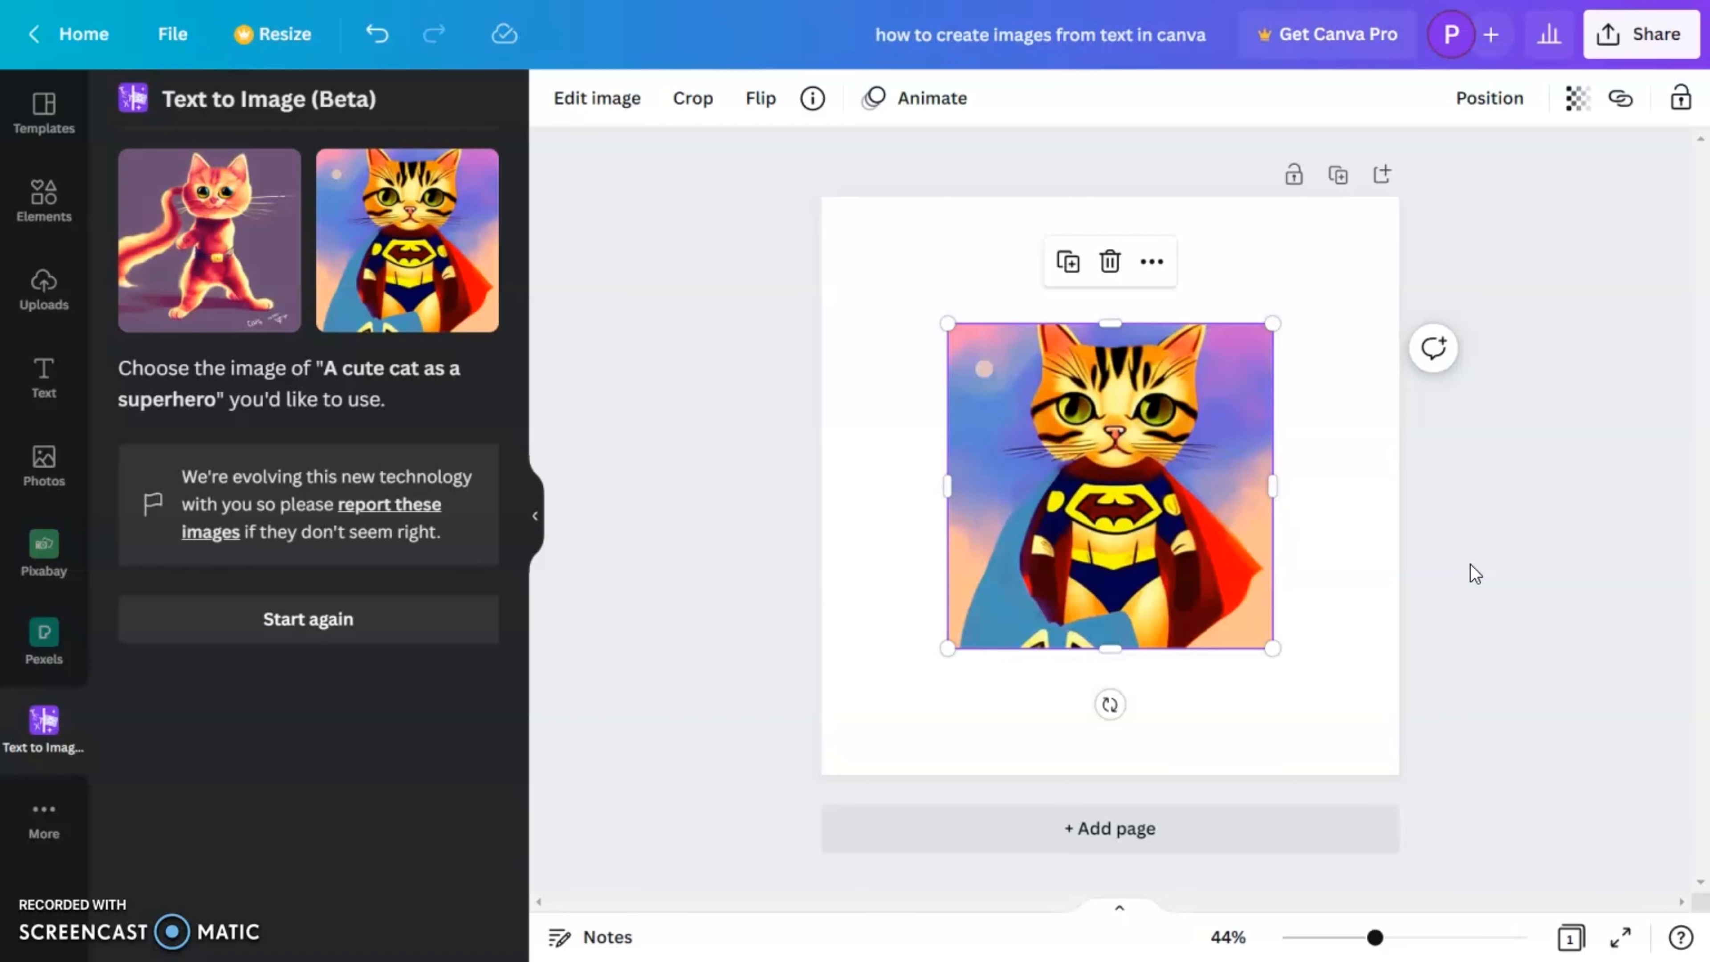
pyautogui.press('Delete')
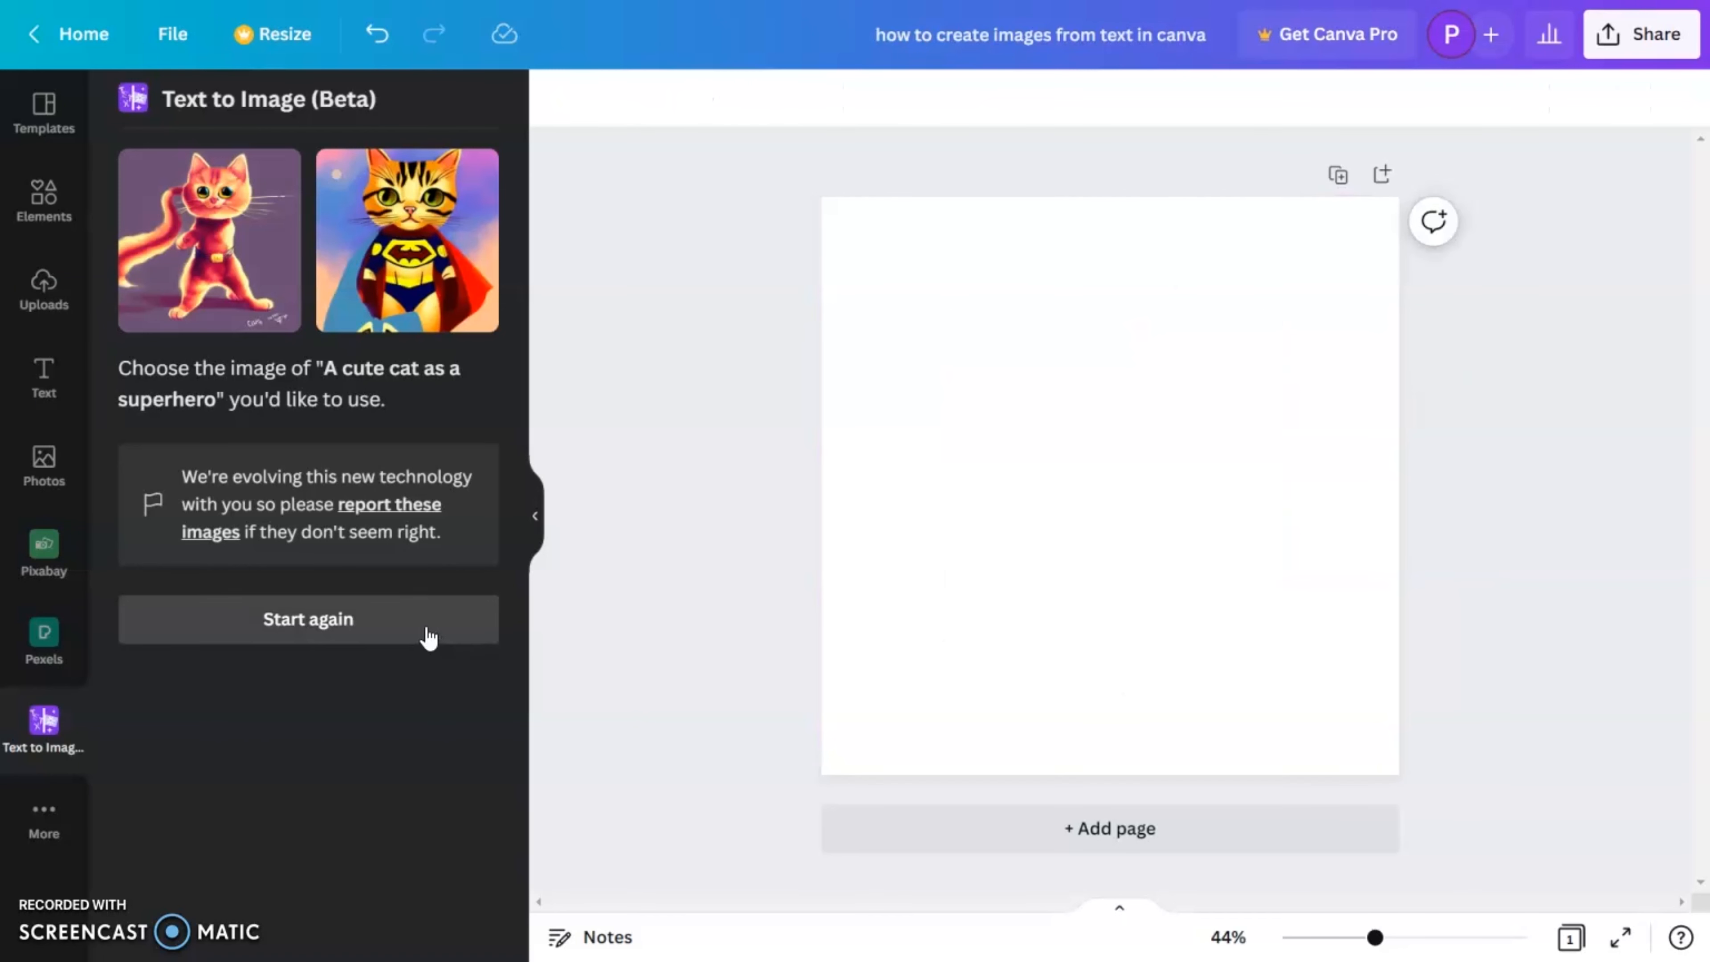
# Start again, change the image description to "A cat as a ninja", and generate the images.
pyautogui.click(429, 640)
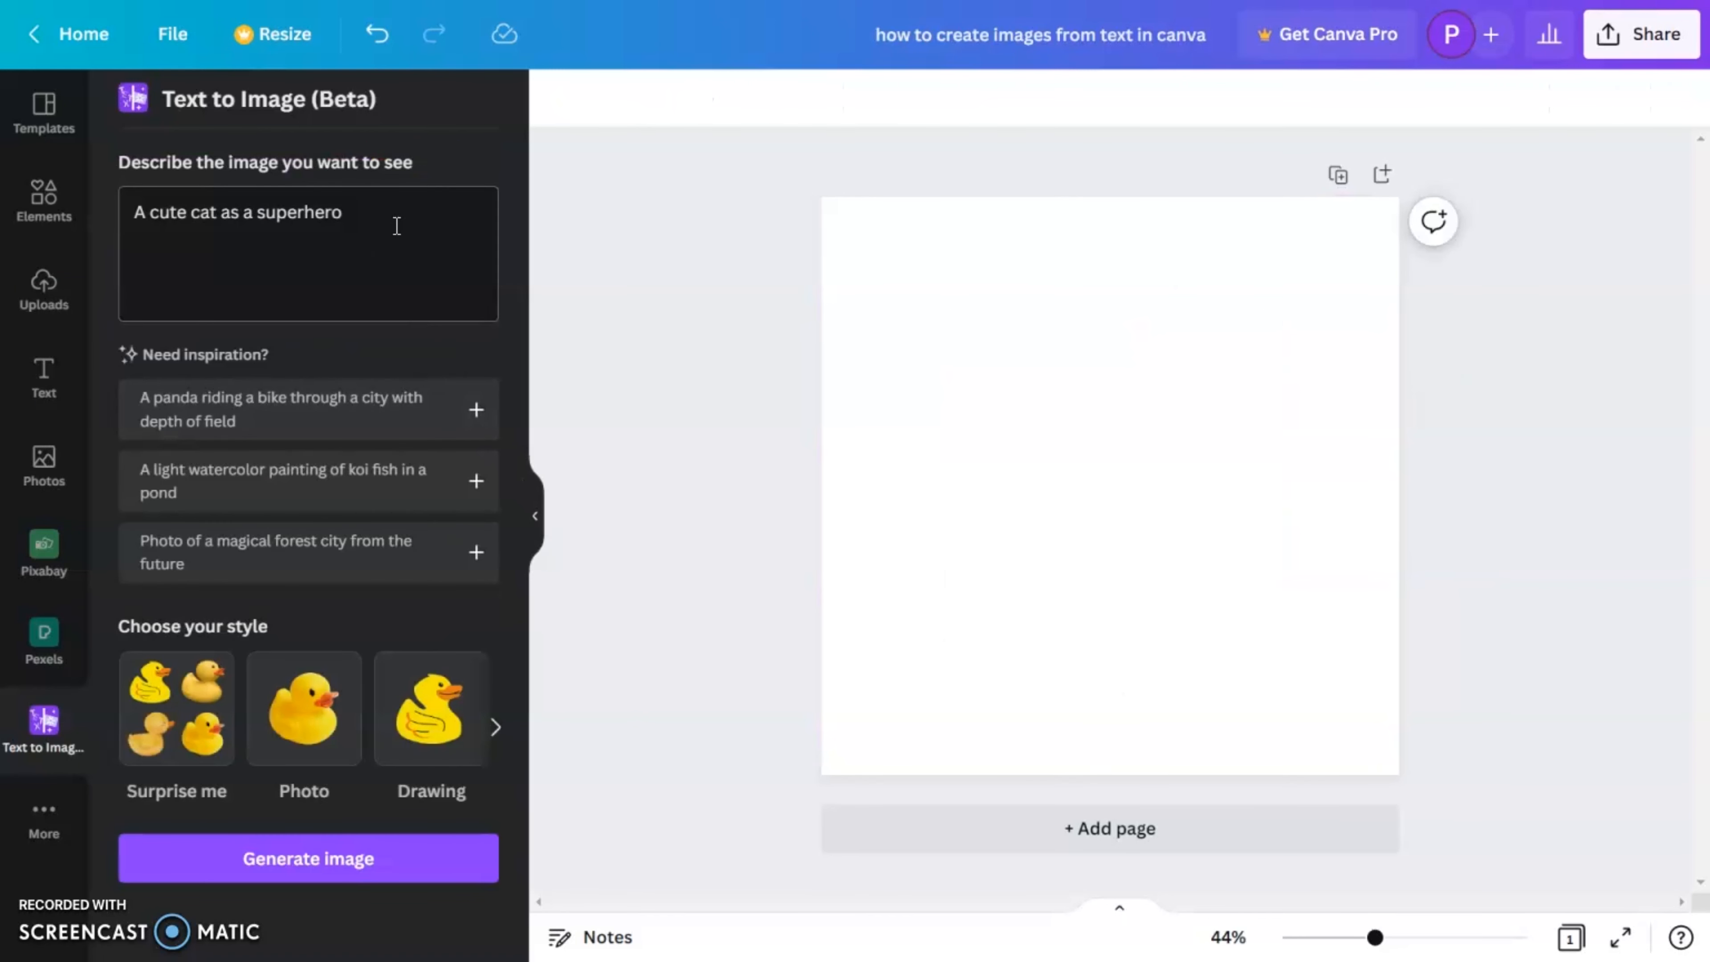
pyautogui.doubleClick(294, 213)
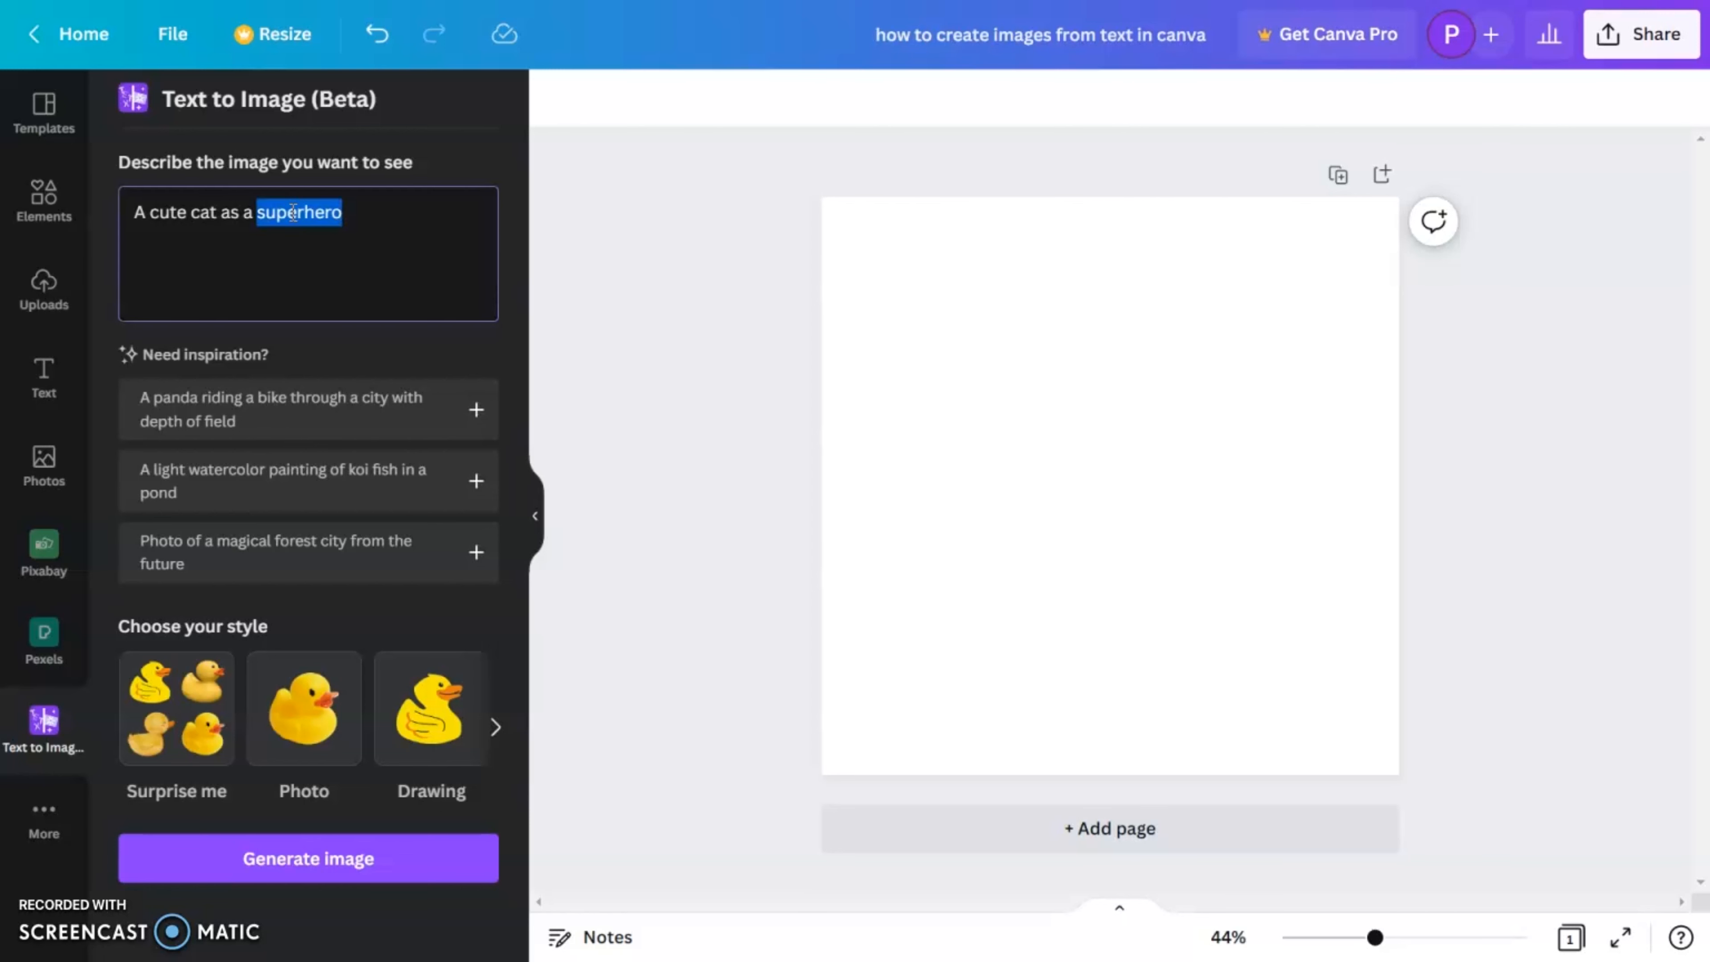
pyautogui.click(412, 214)
pyautogui.doubleClick(163, 213)
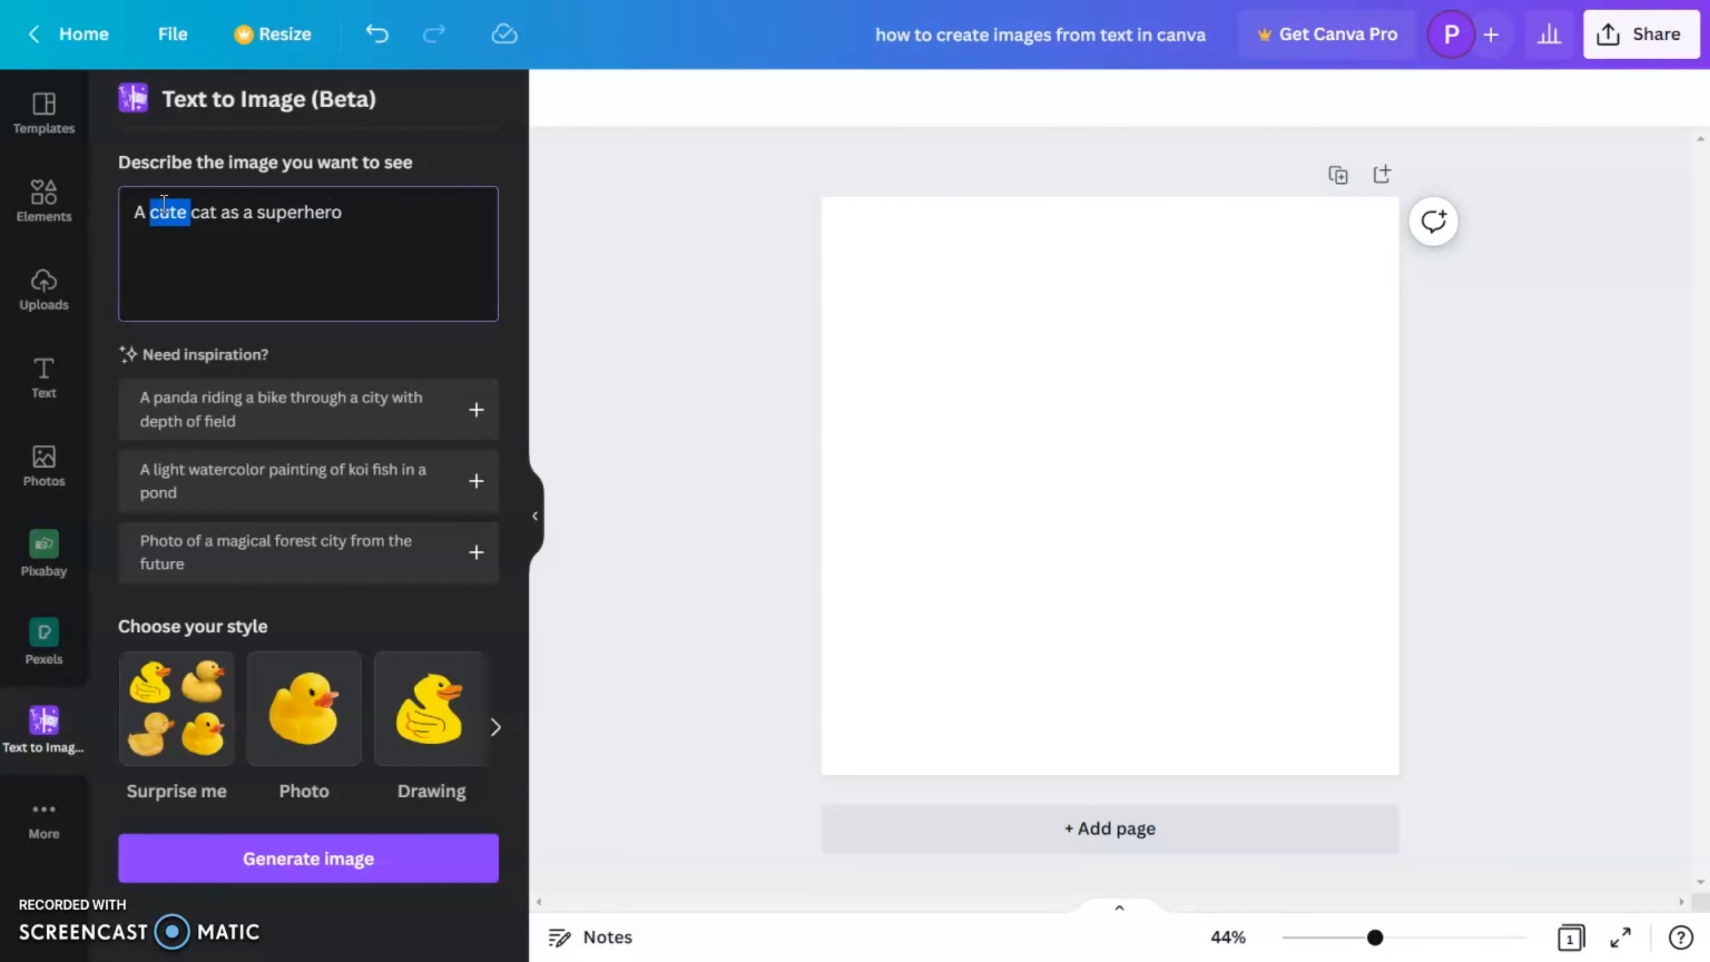
pyautogui.press('BackSpace')
pyautogui.doubleClick(257, 213)
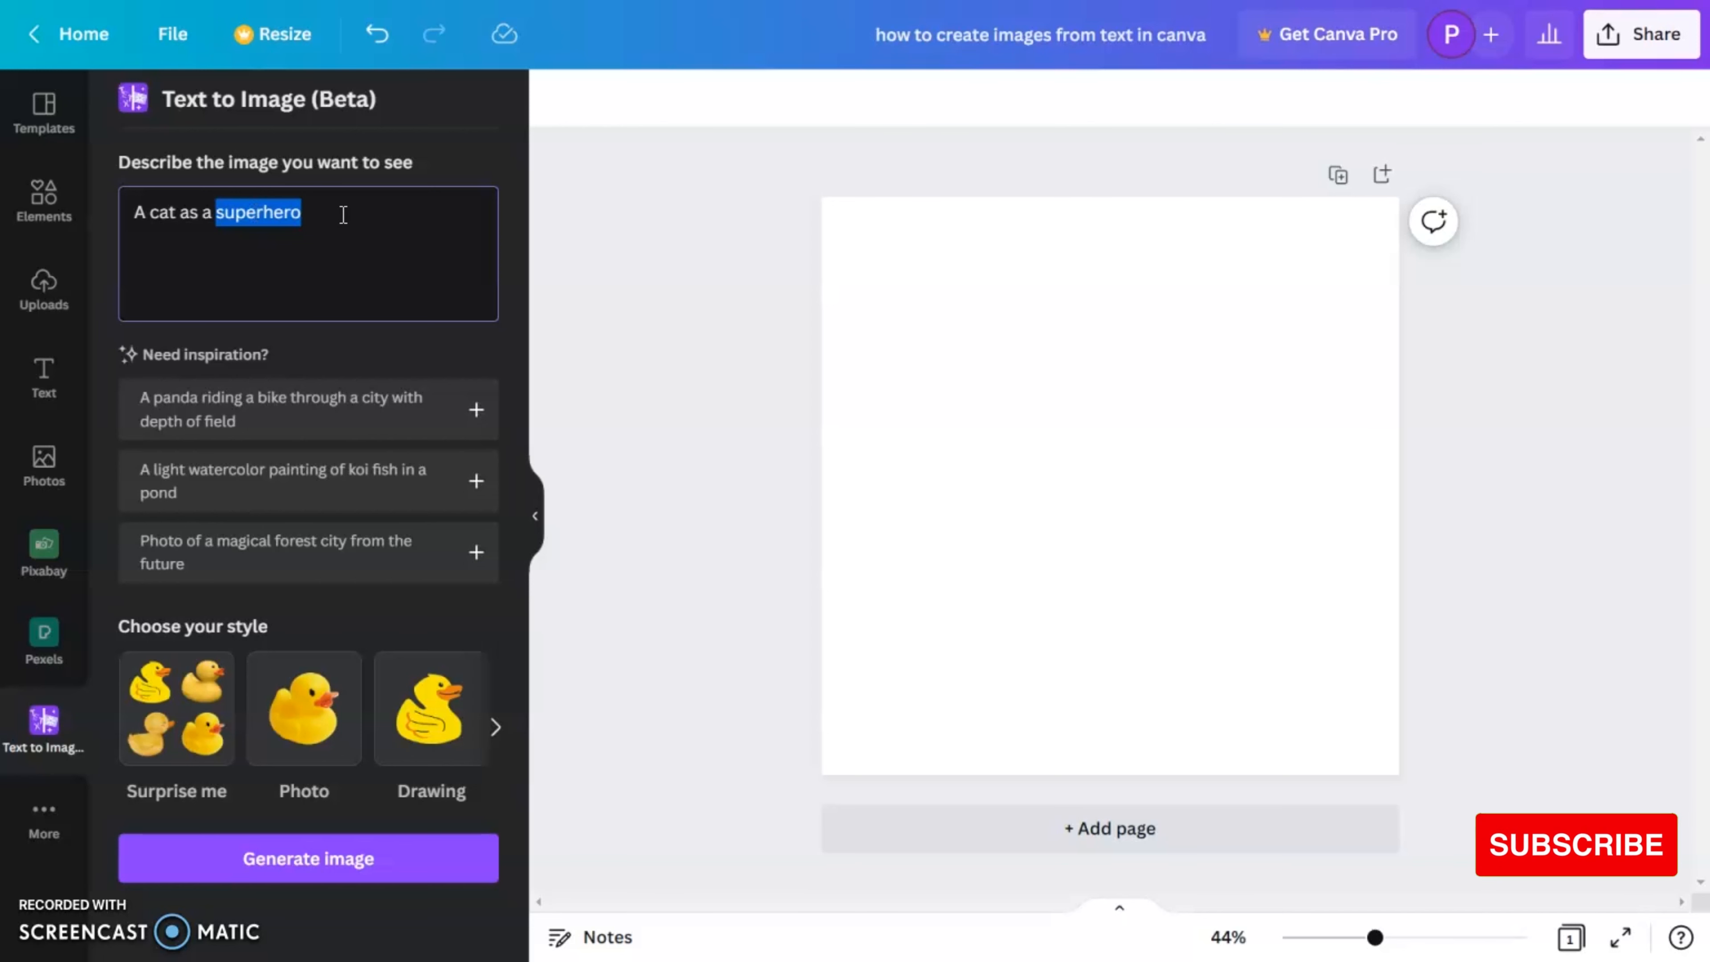
pyautogui.write('ninja')
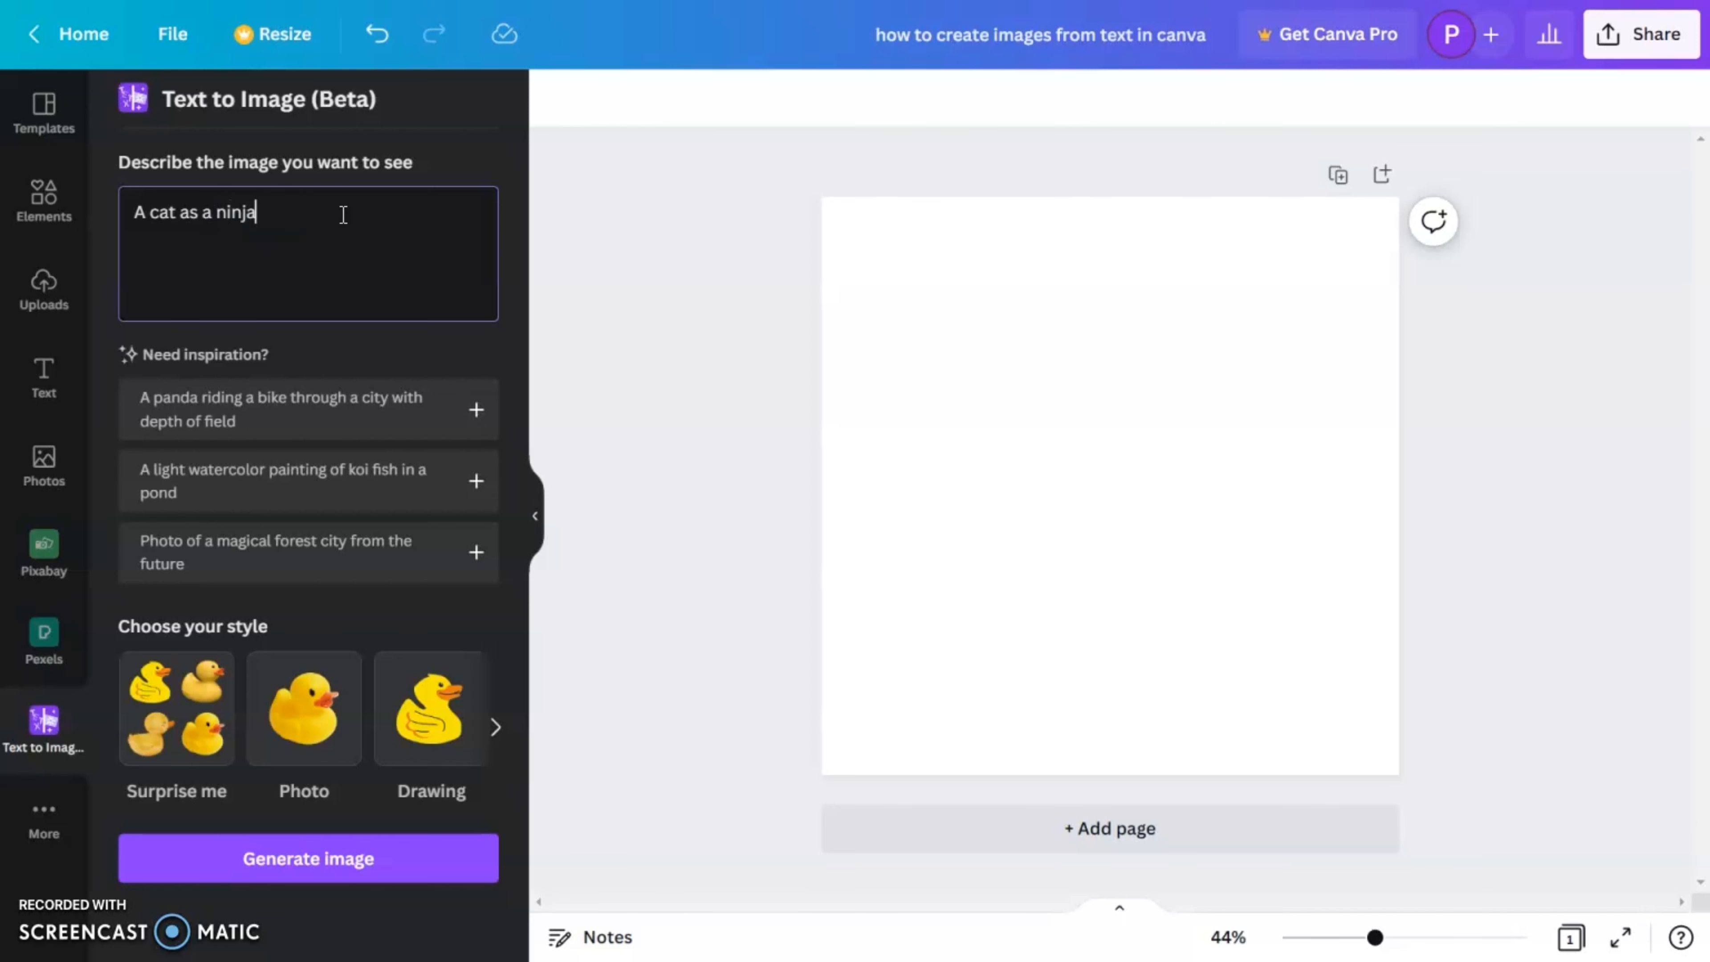
pyautogui.click(382, 863)
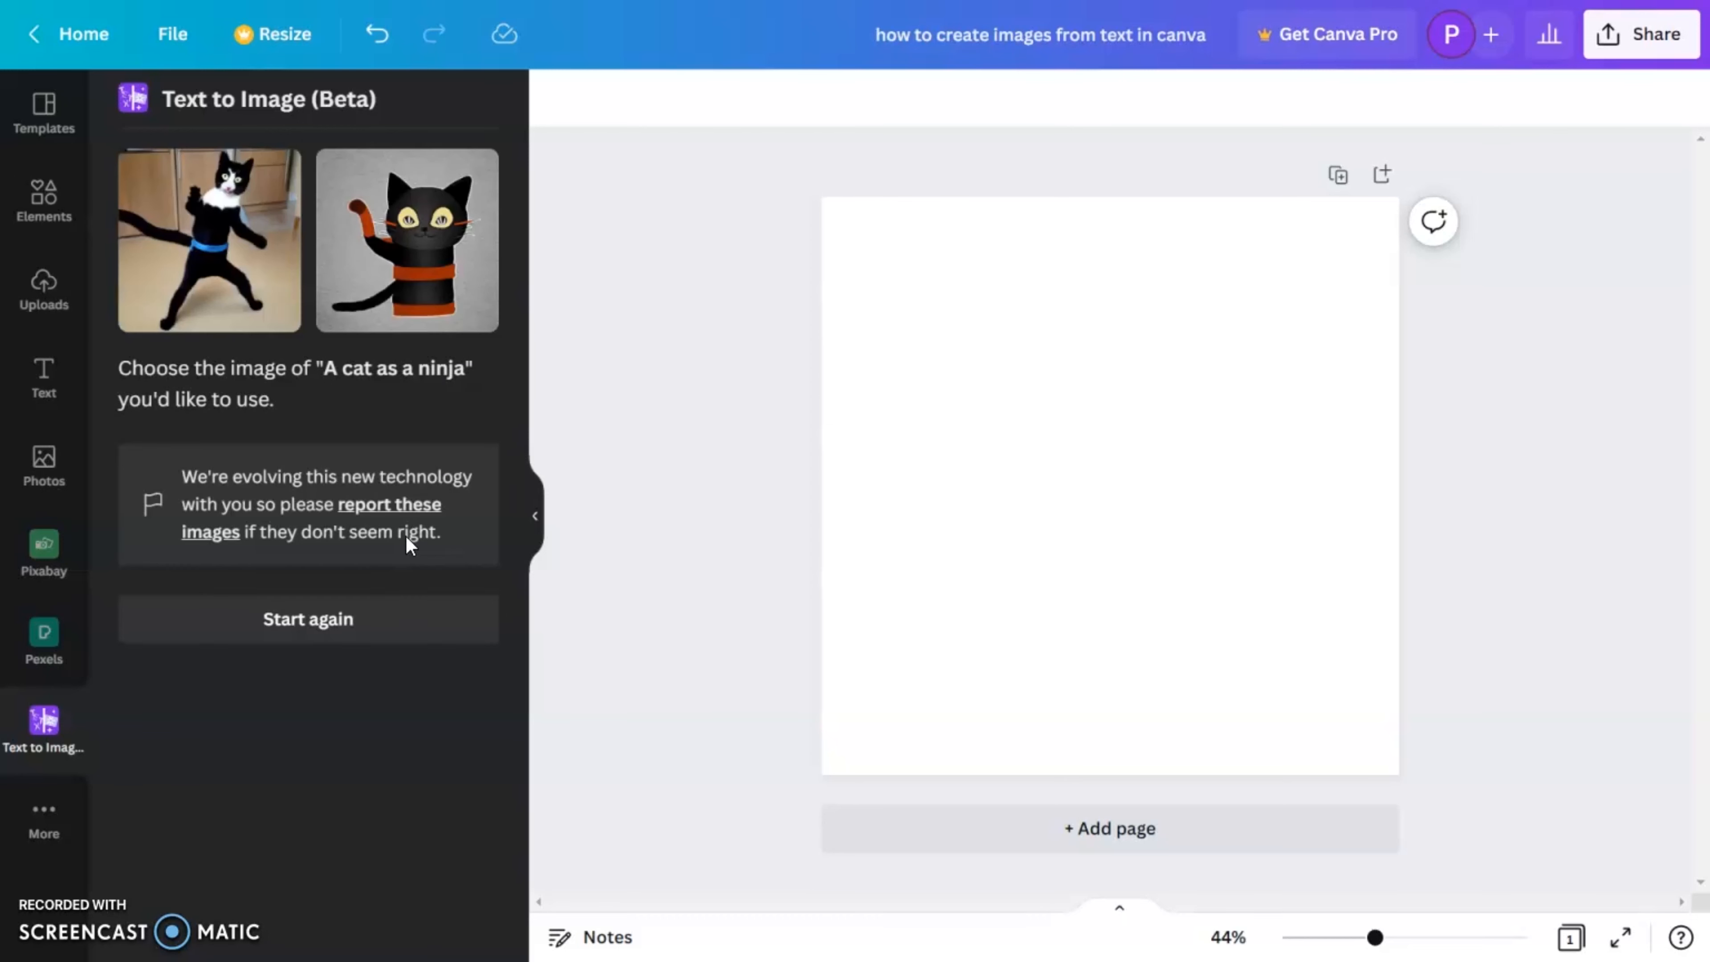
# Preview both ninja cat images on the page one at a time, removing each after viewing.
pyautogui.click(224, 239)
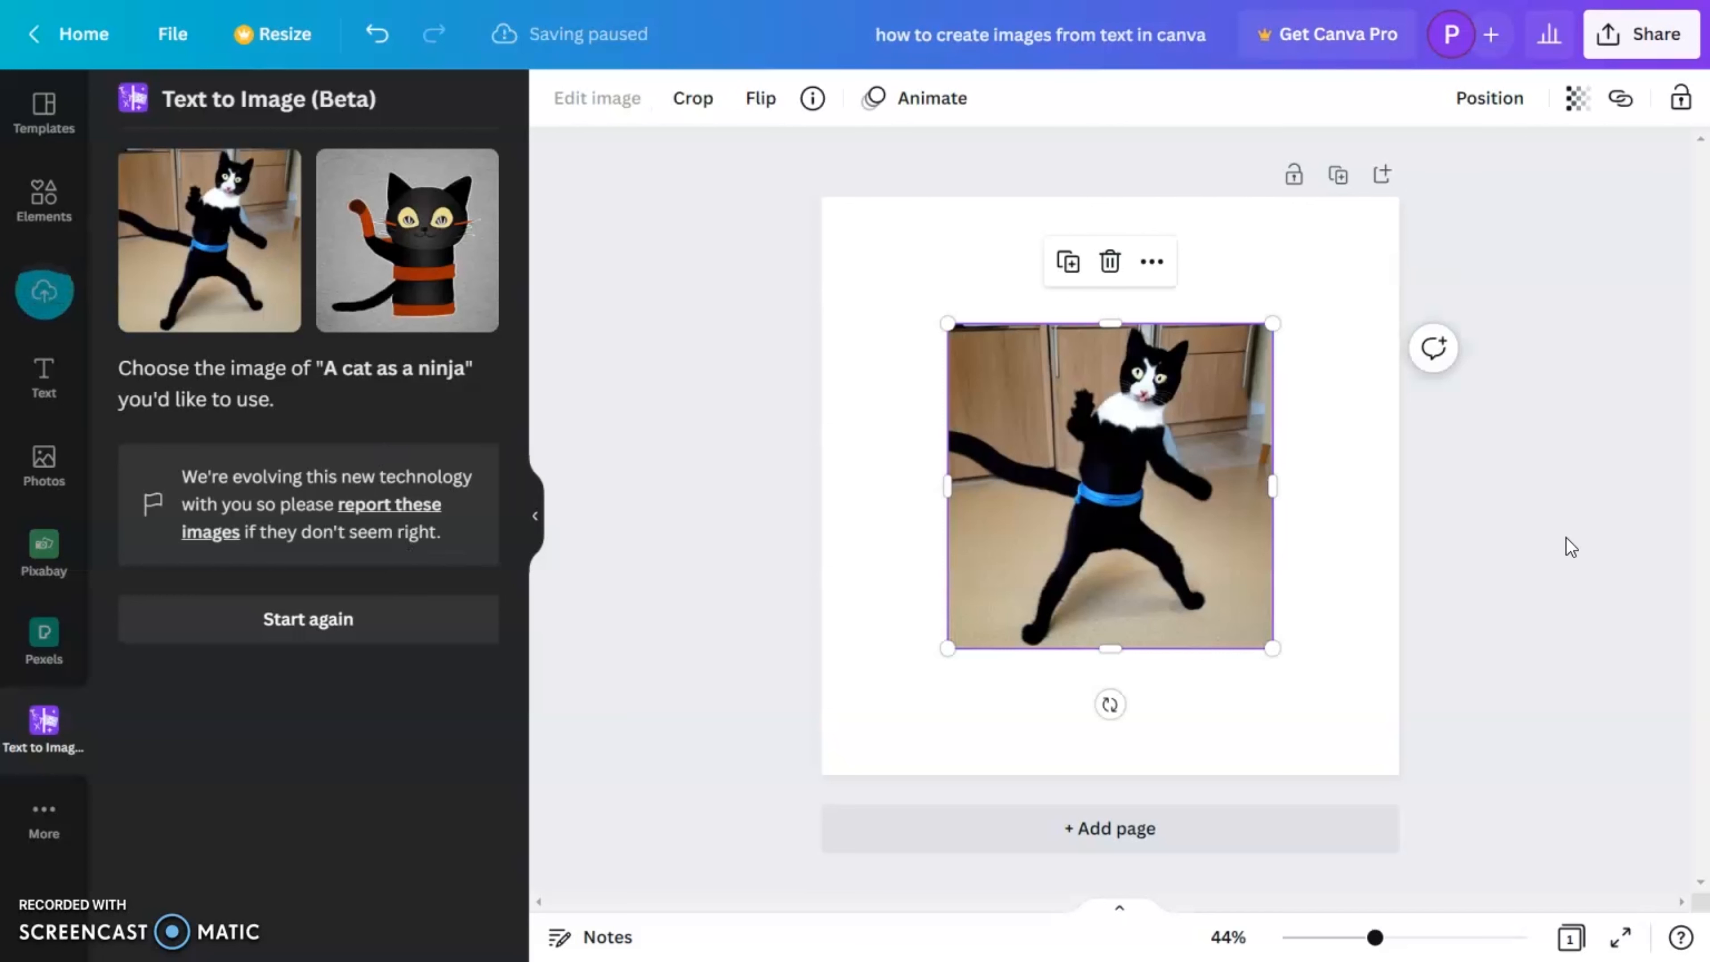
pyautogui.press('Delete')
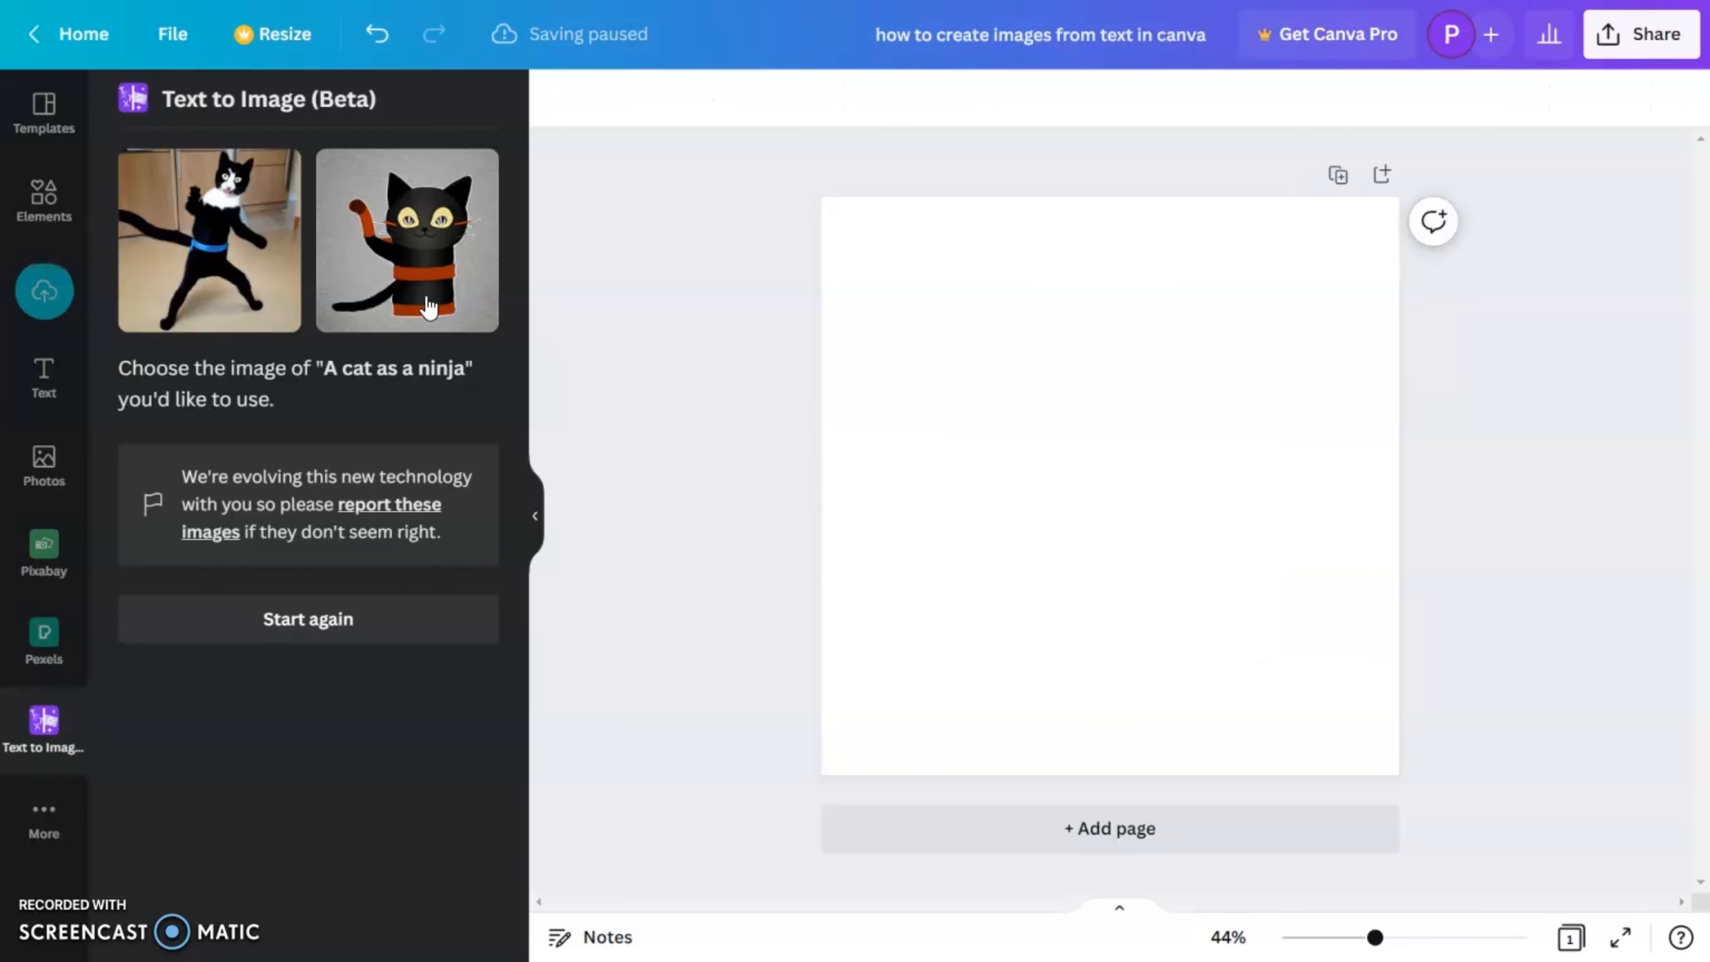
pyautogui.click(424, 303)
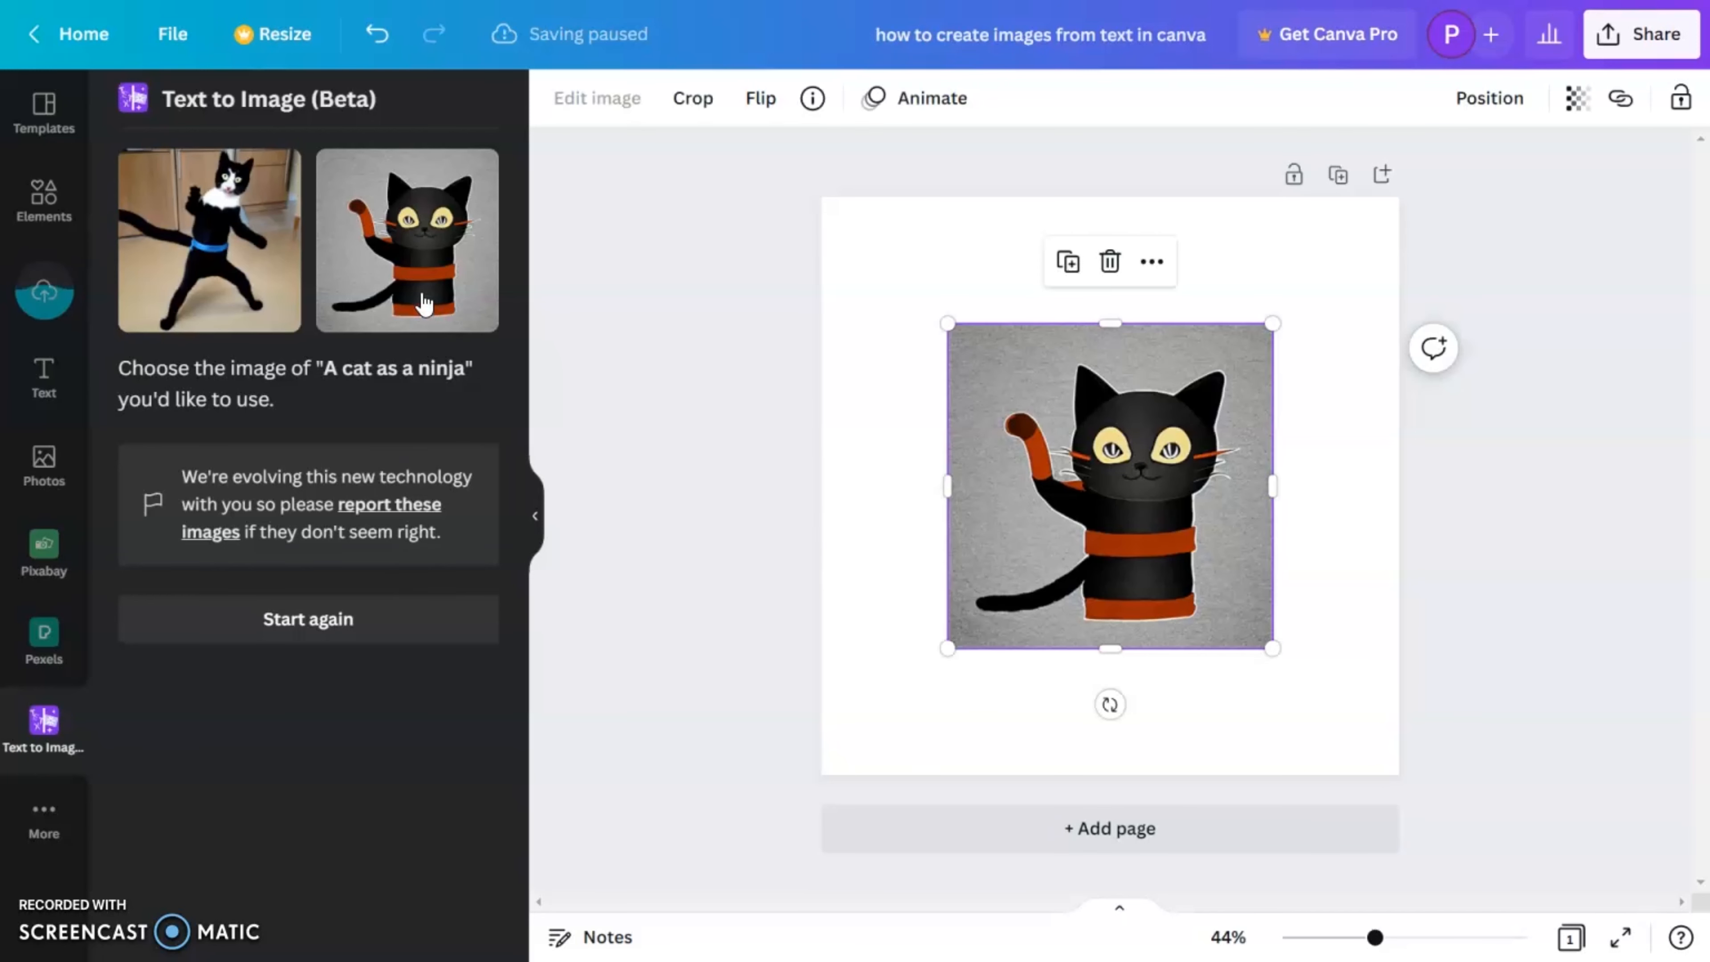
pyautogui.press('Delete')
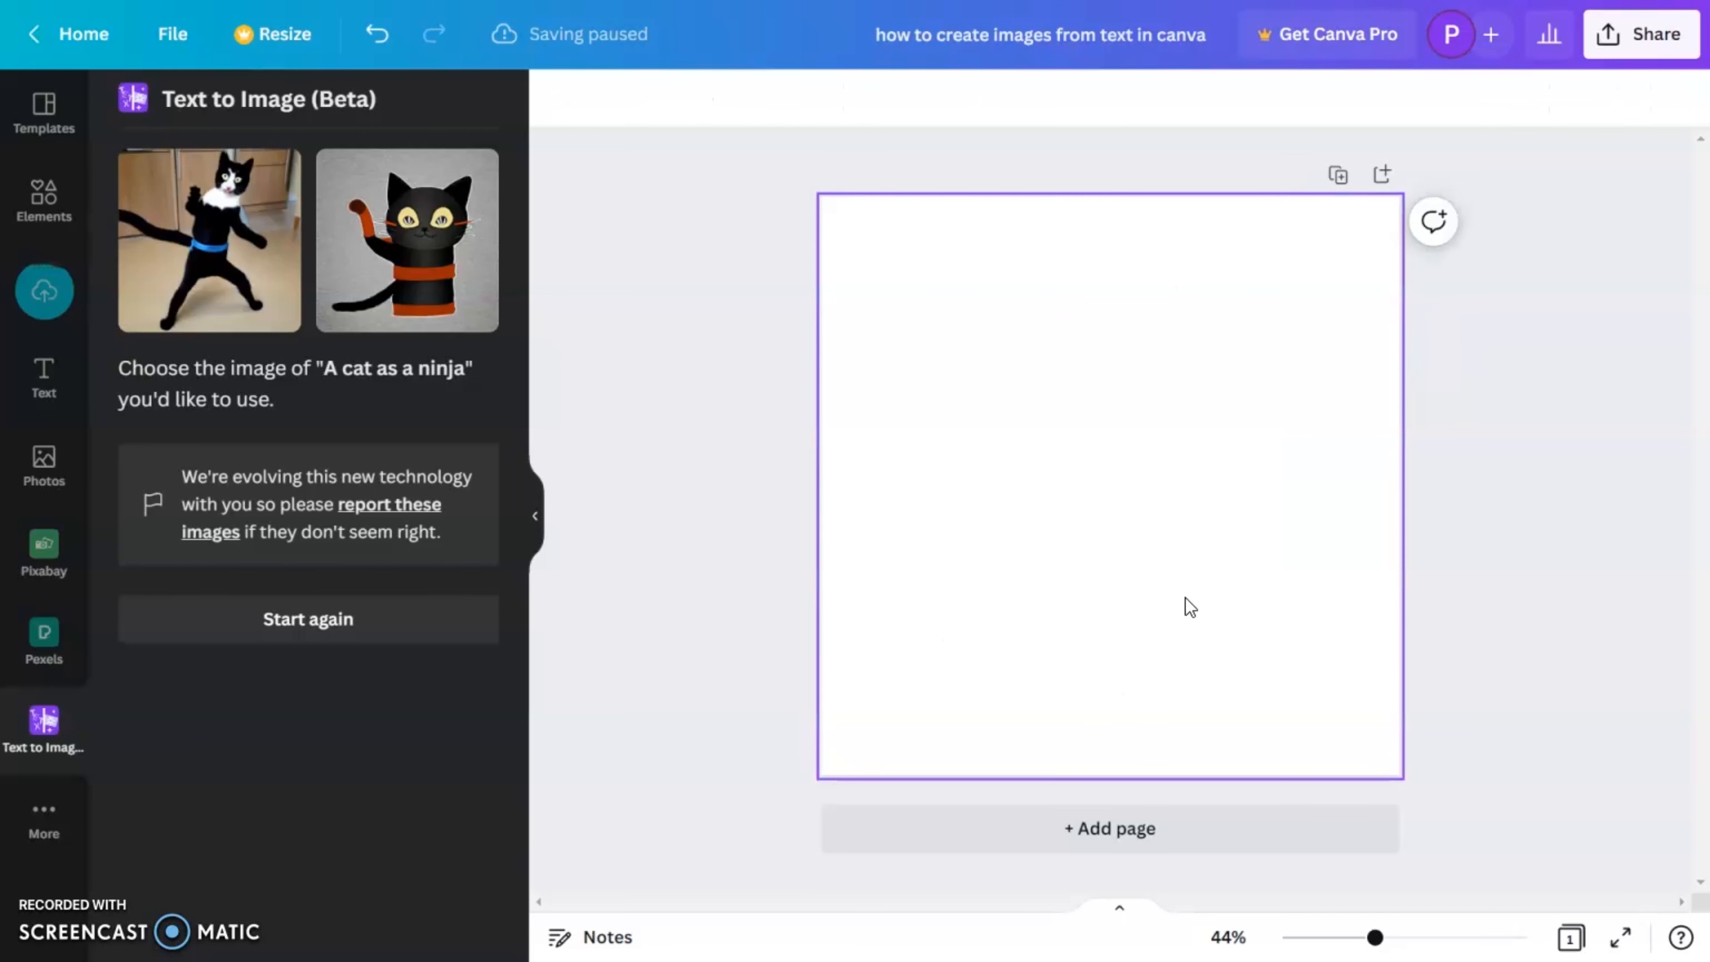
# Start again and replace the image description with "Rainbow color butterflies".
pyautogui.click(418, 618)
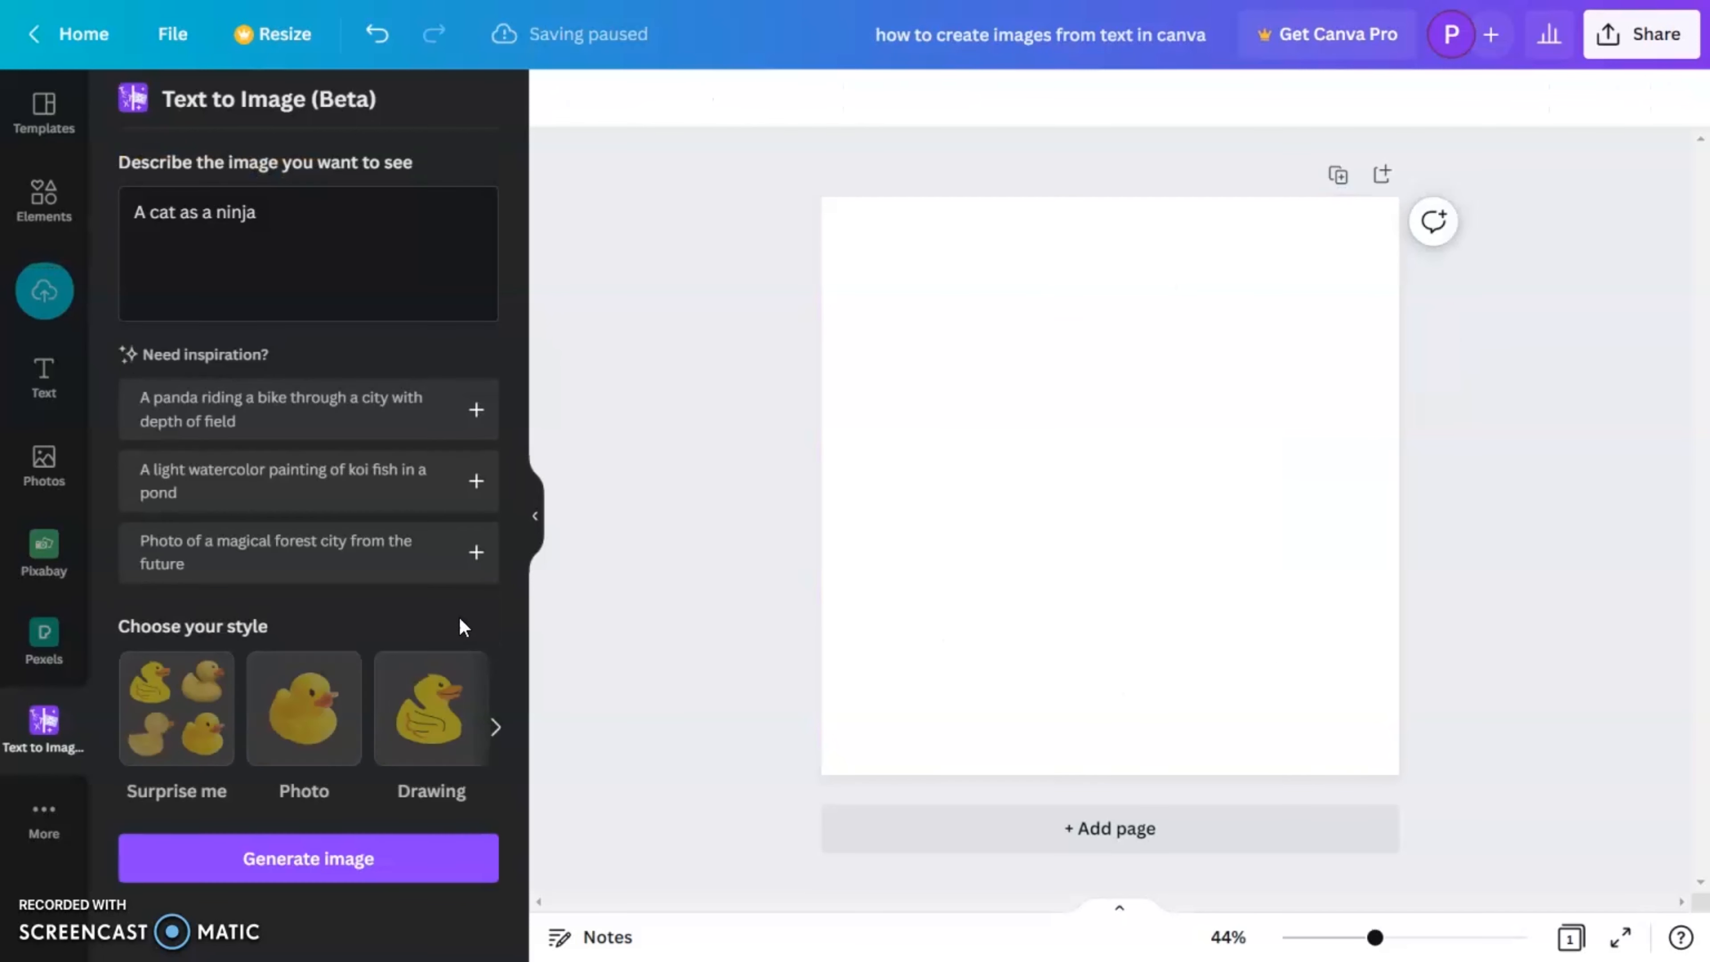
pyautogui.tripleClick(316, 215)
pyautogui.write('but')
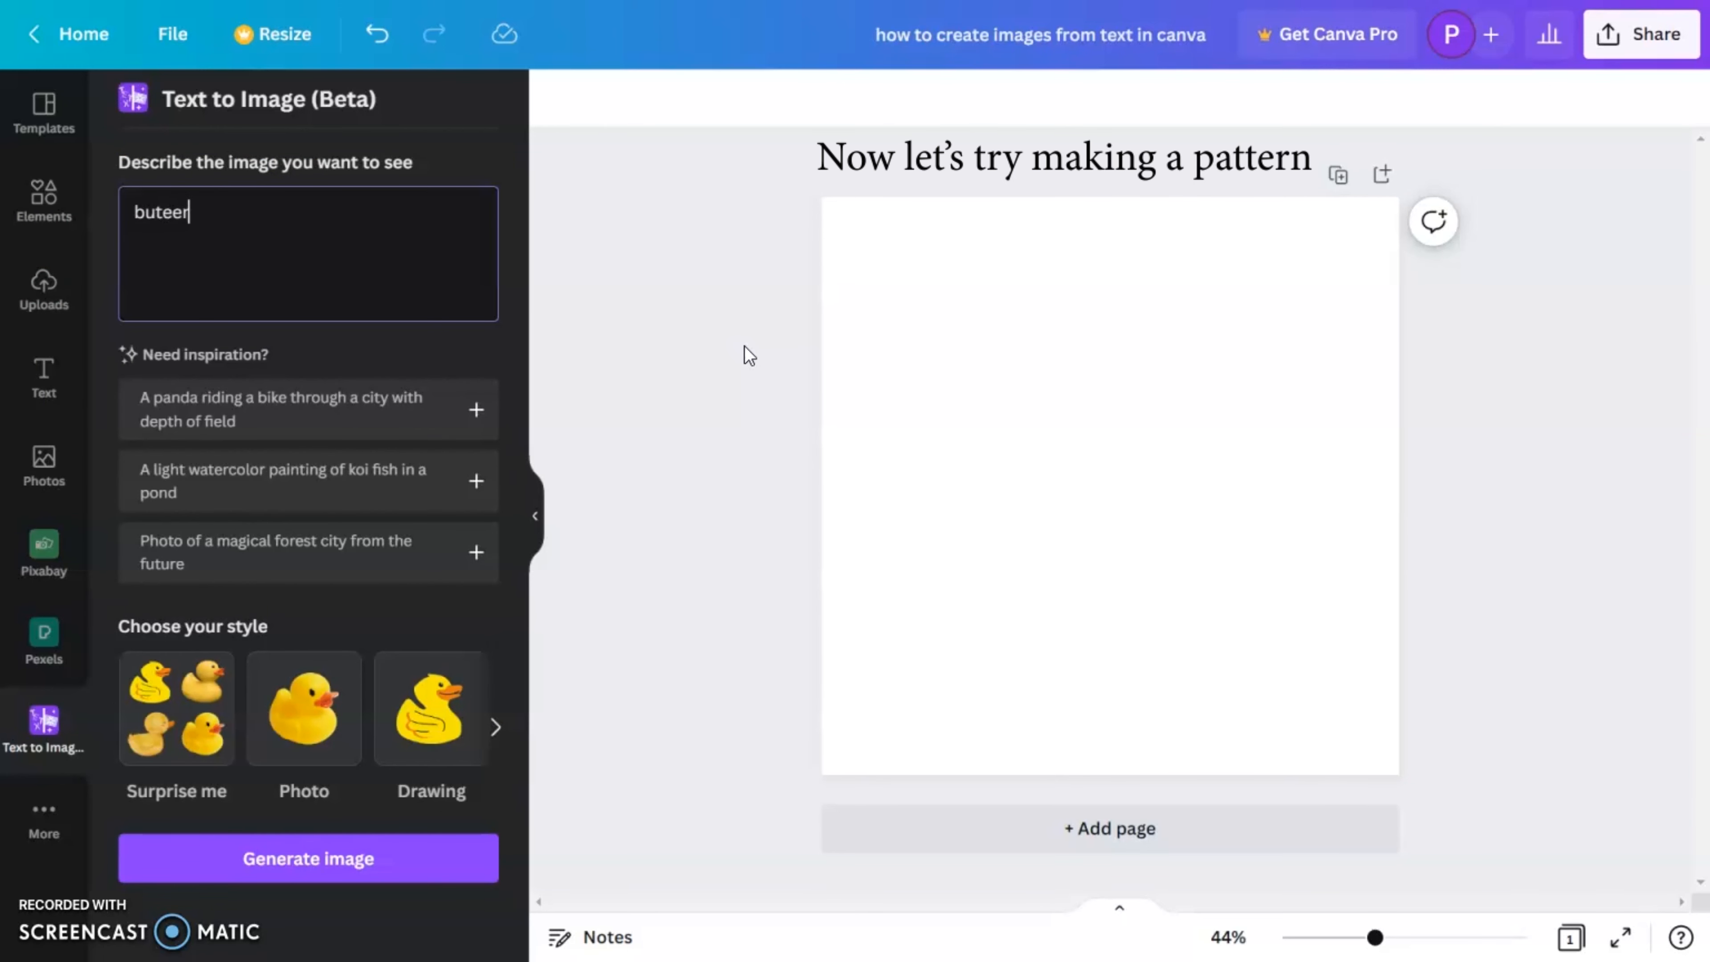
pyautogui.write('y')
pyautogui.press('BackSpace')
pyautogui.write('e')
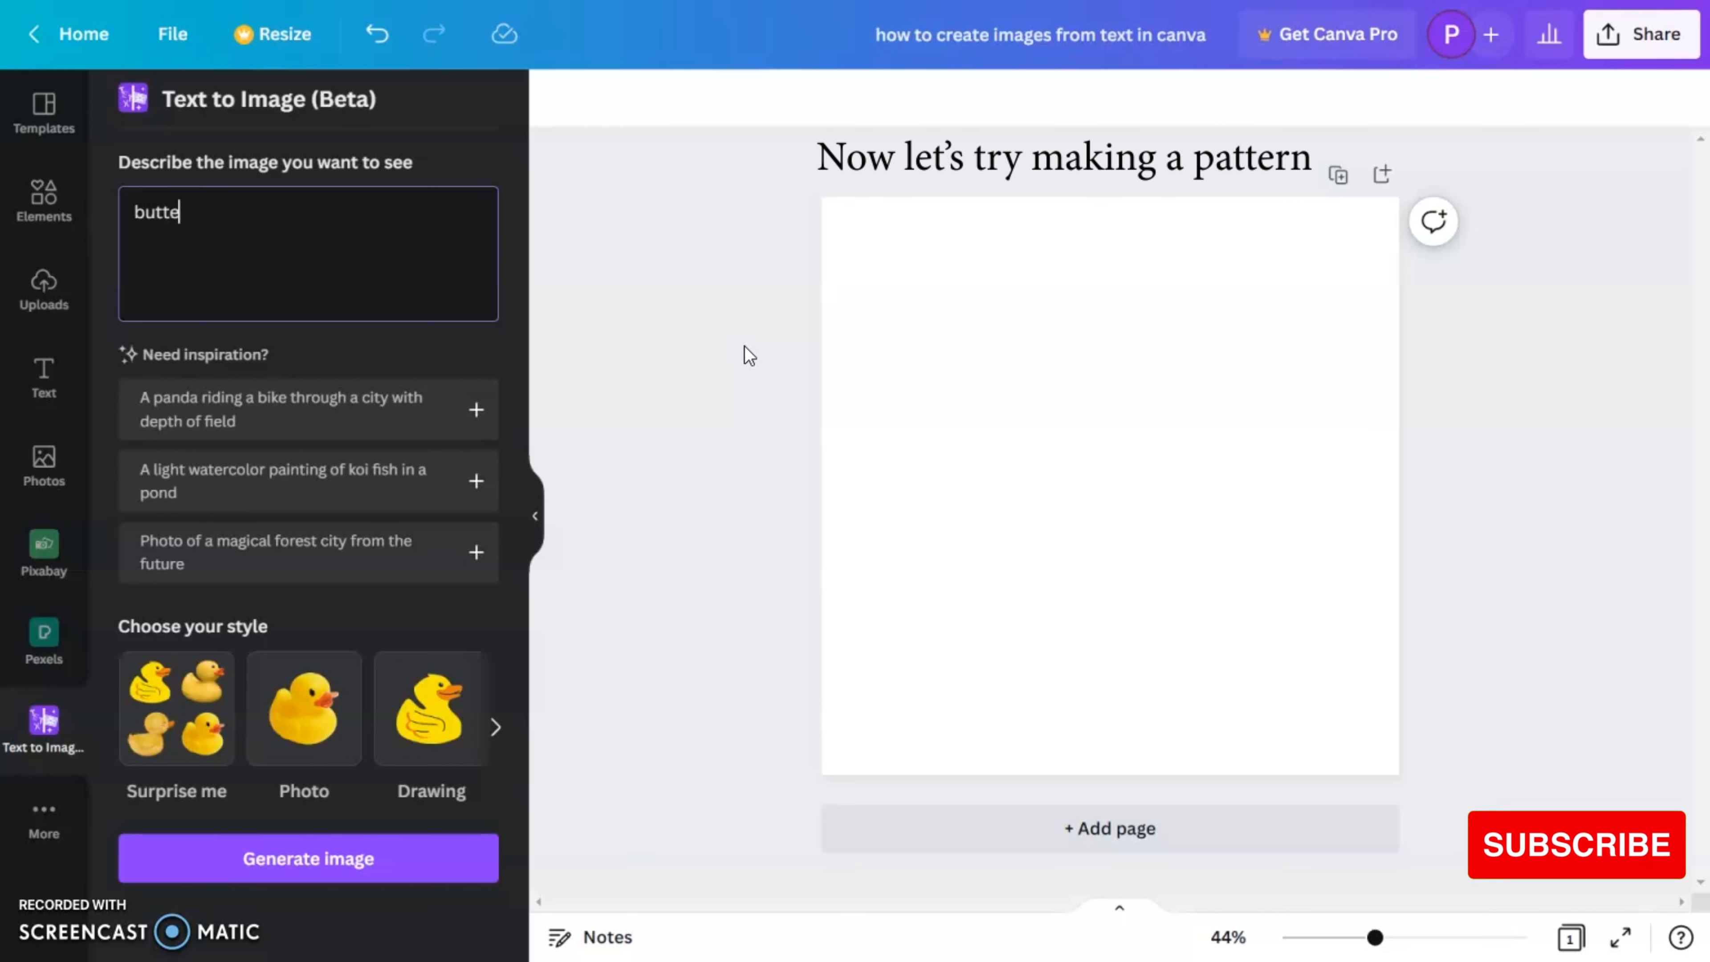
pyautogui.write('rflies')
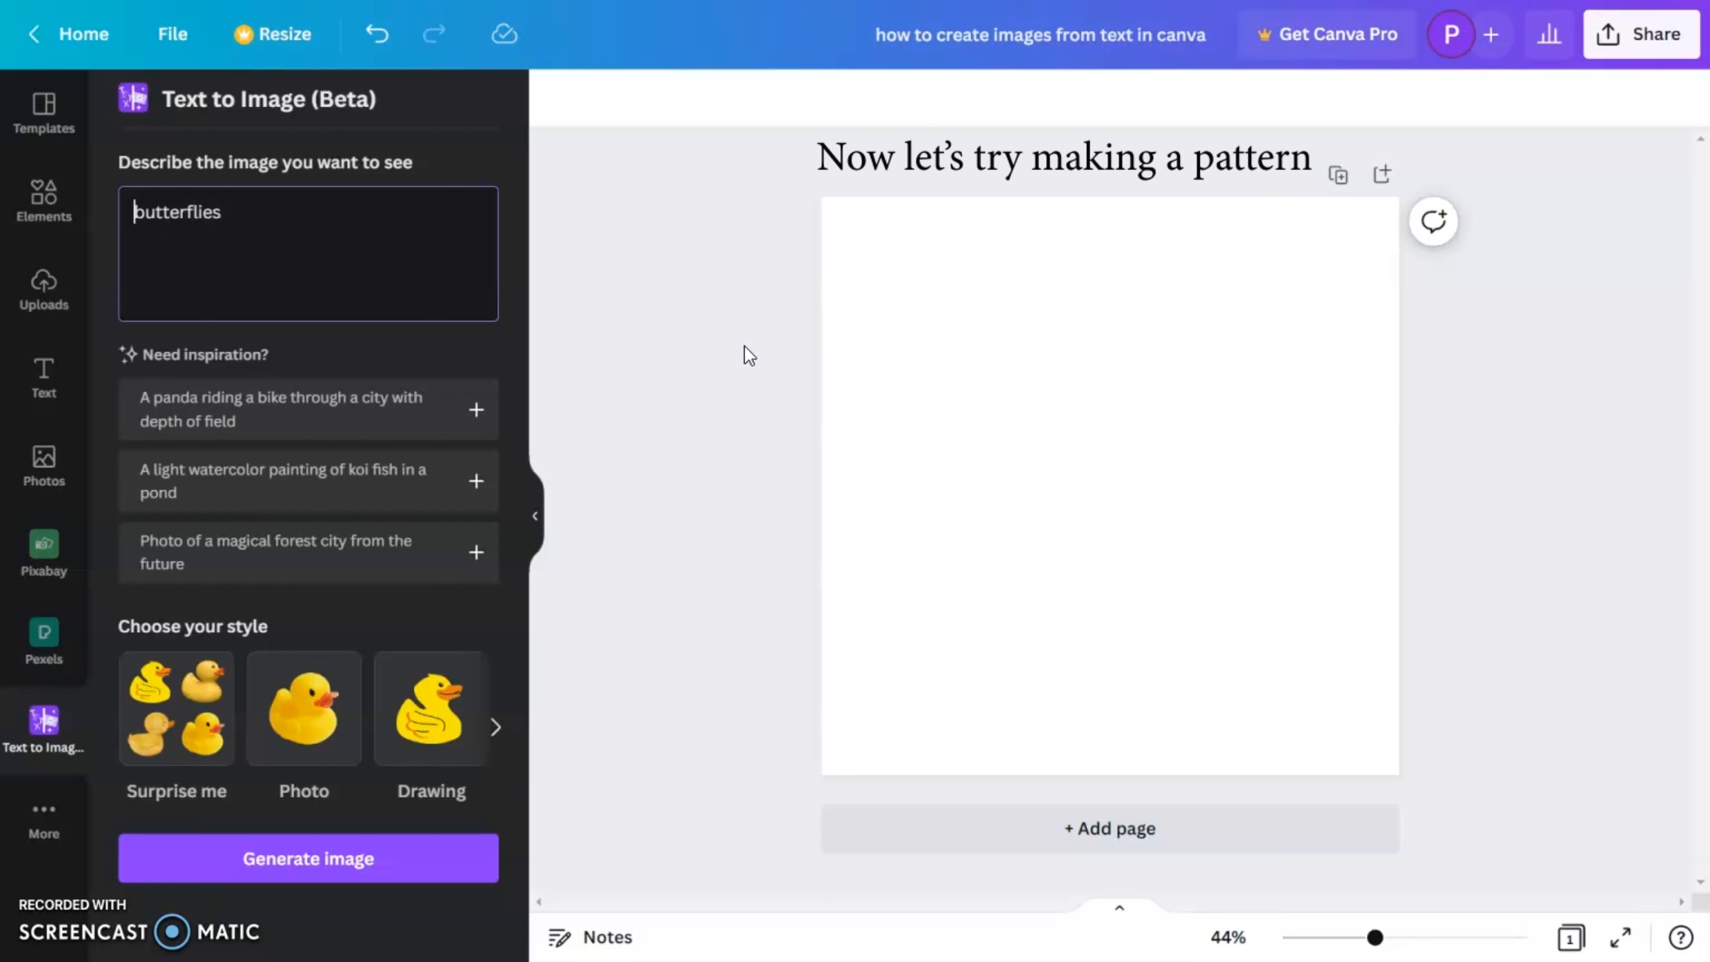
pyautogui.press('Home')
pyautogui.write('ra')
pyautogui.write('nbow col')
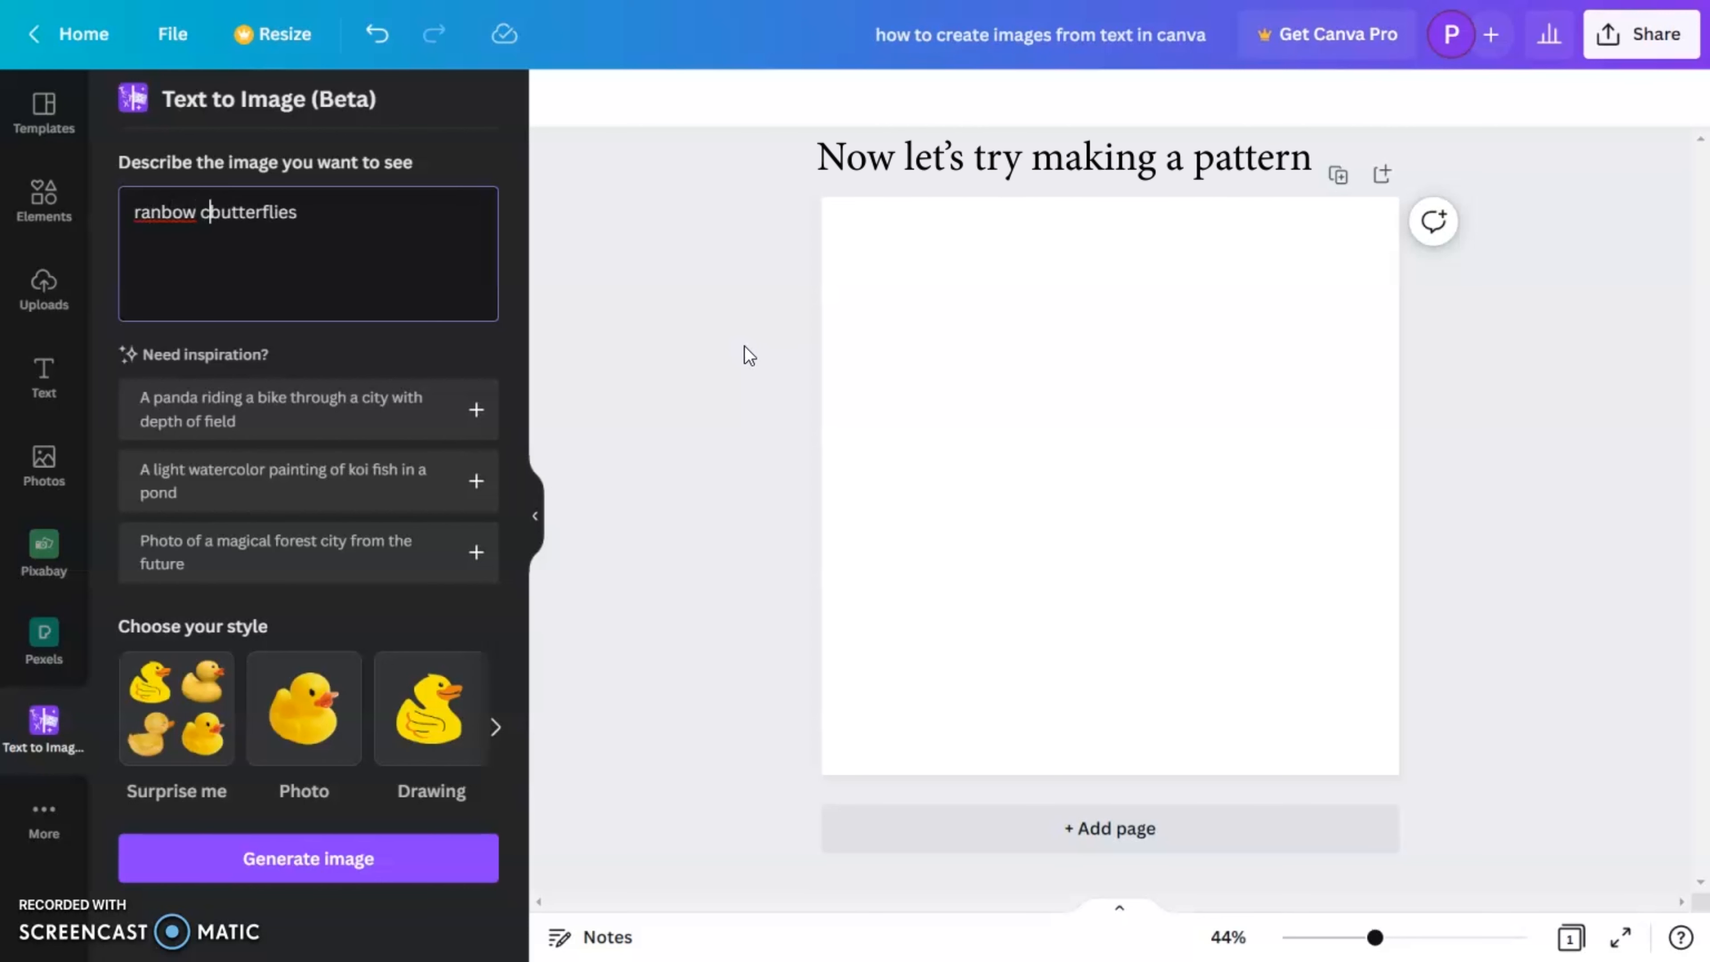
pyautogui.write('or')
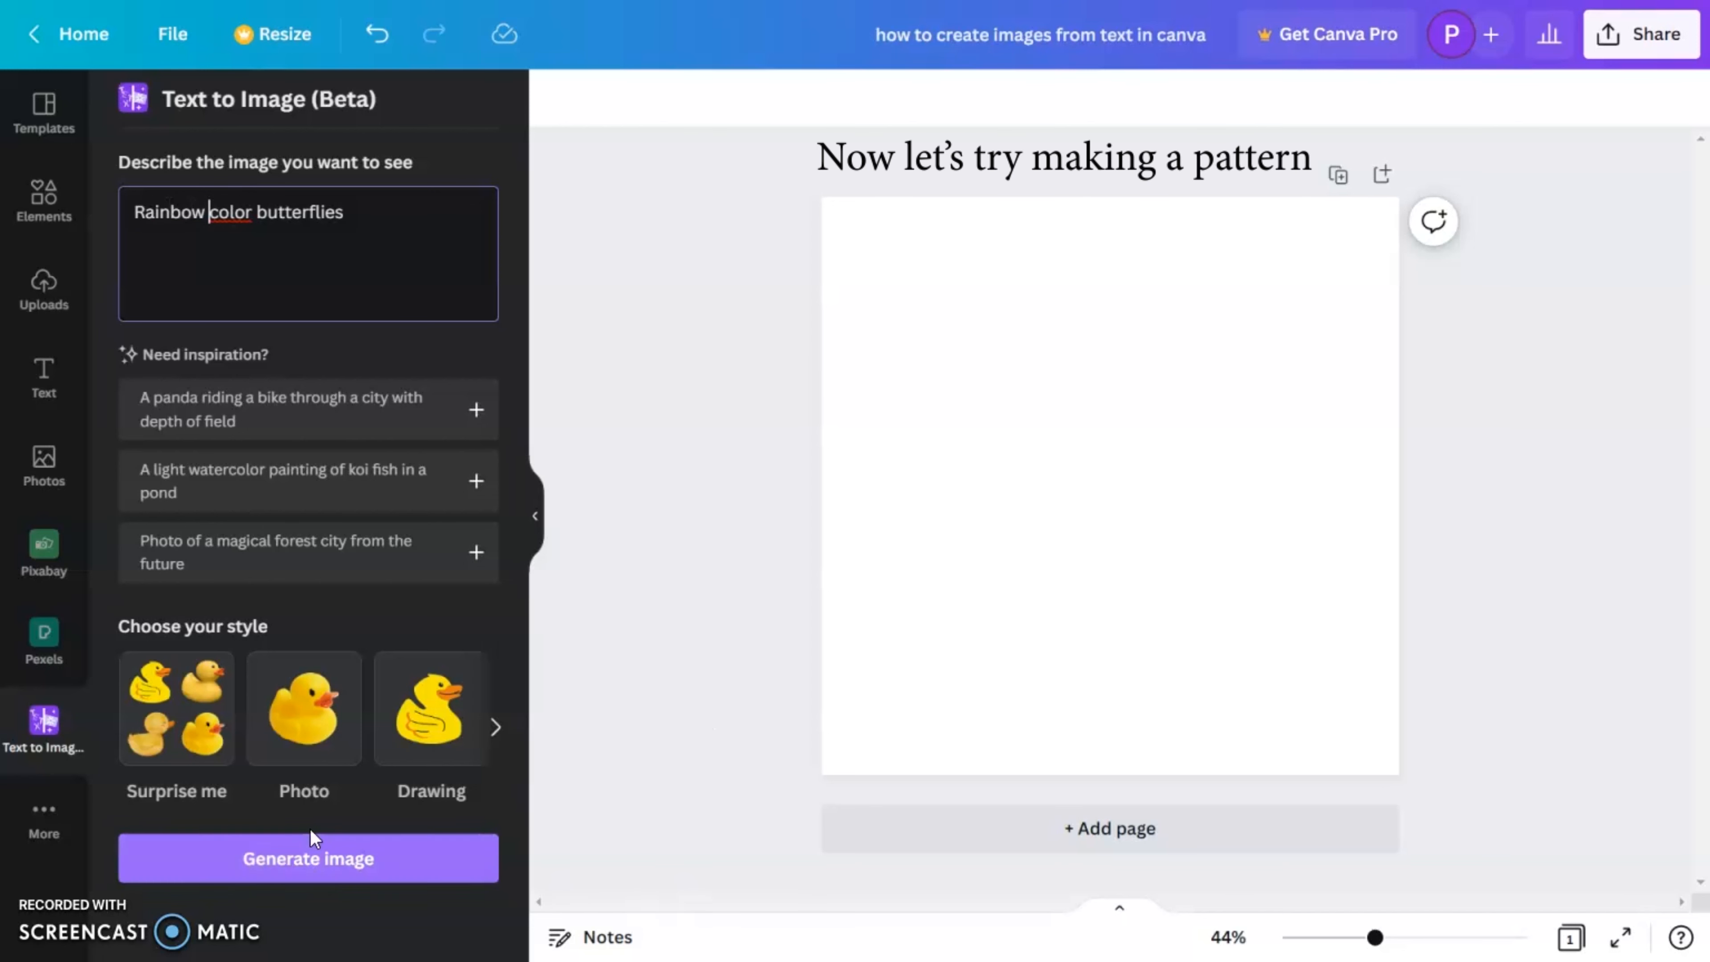
# Choose the Pattern style and generate the rainbow butterfly images.
pyautogui.click(495, 729)
pyautogui.click(495, 731)
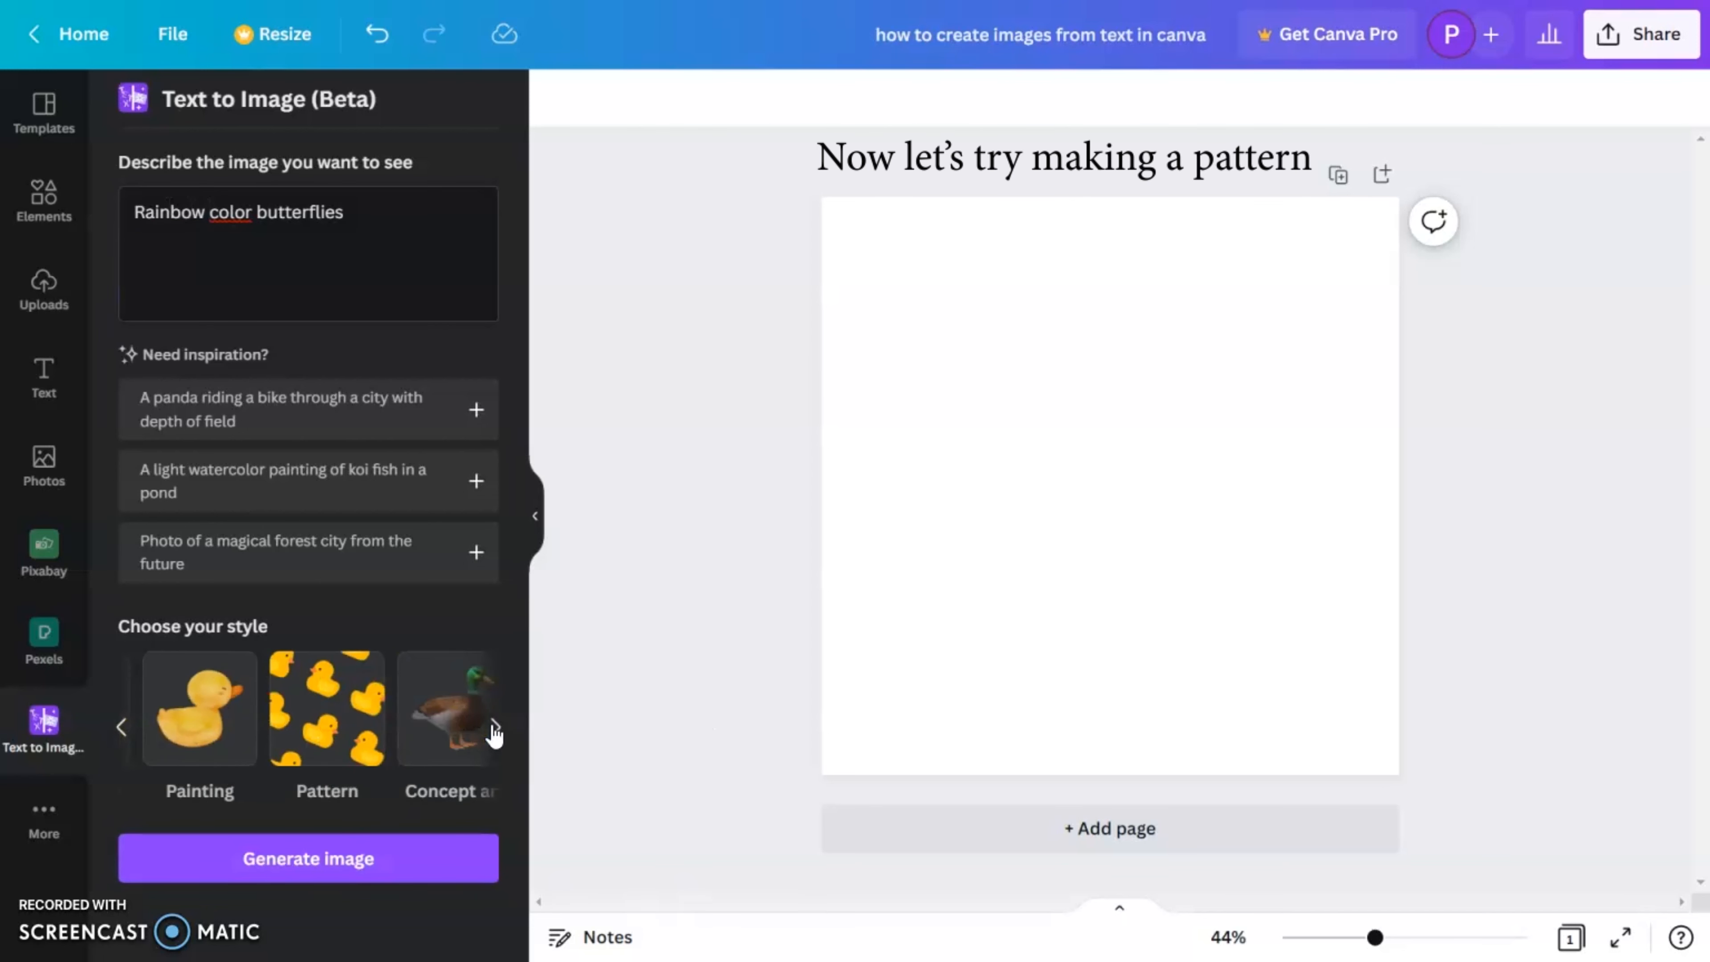
pyautogui.click(324, 720)
pyautogui.click(316, 866)
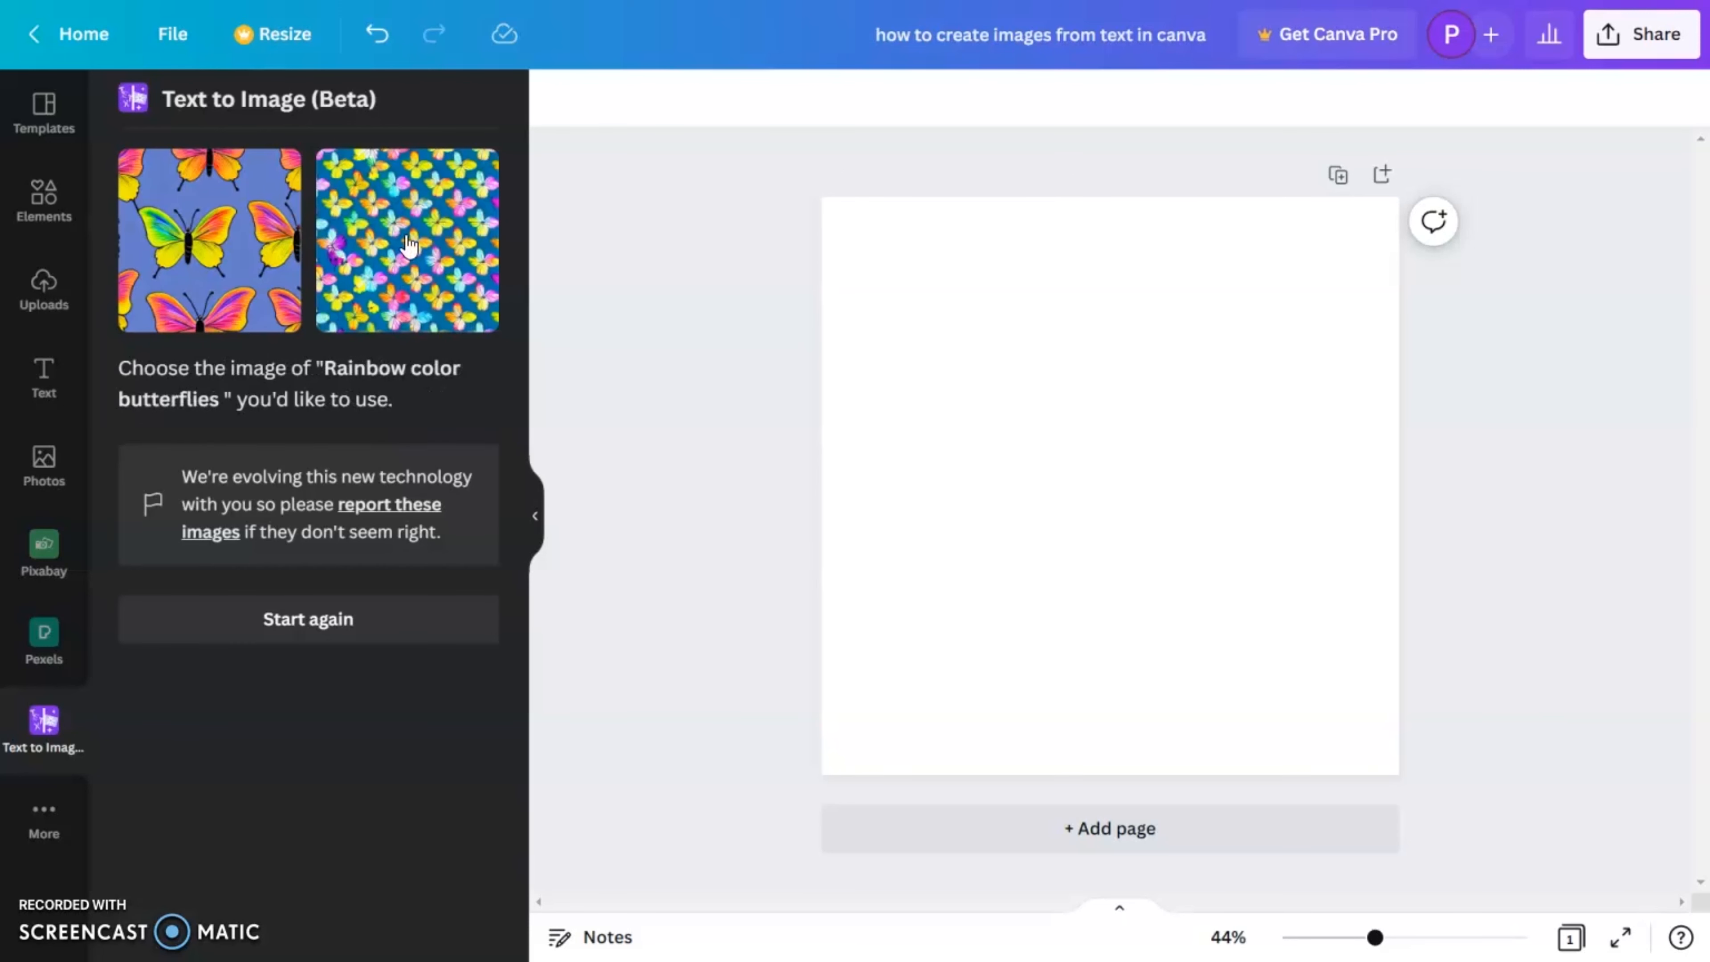
# Place the pattern of many small butterflies, enlarge it to fill the page, and delete it after viewing.
pyautogui.click(409, 246)
pyautogui.moveTo(1273, 323); pyautogui.dragTo(1401, 197)
pyautogui.click(1530, 374)
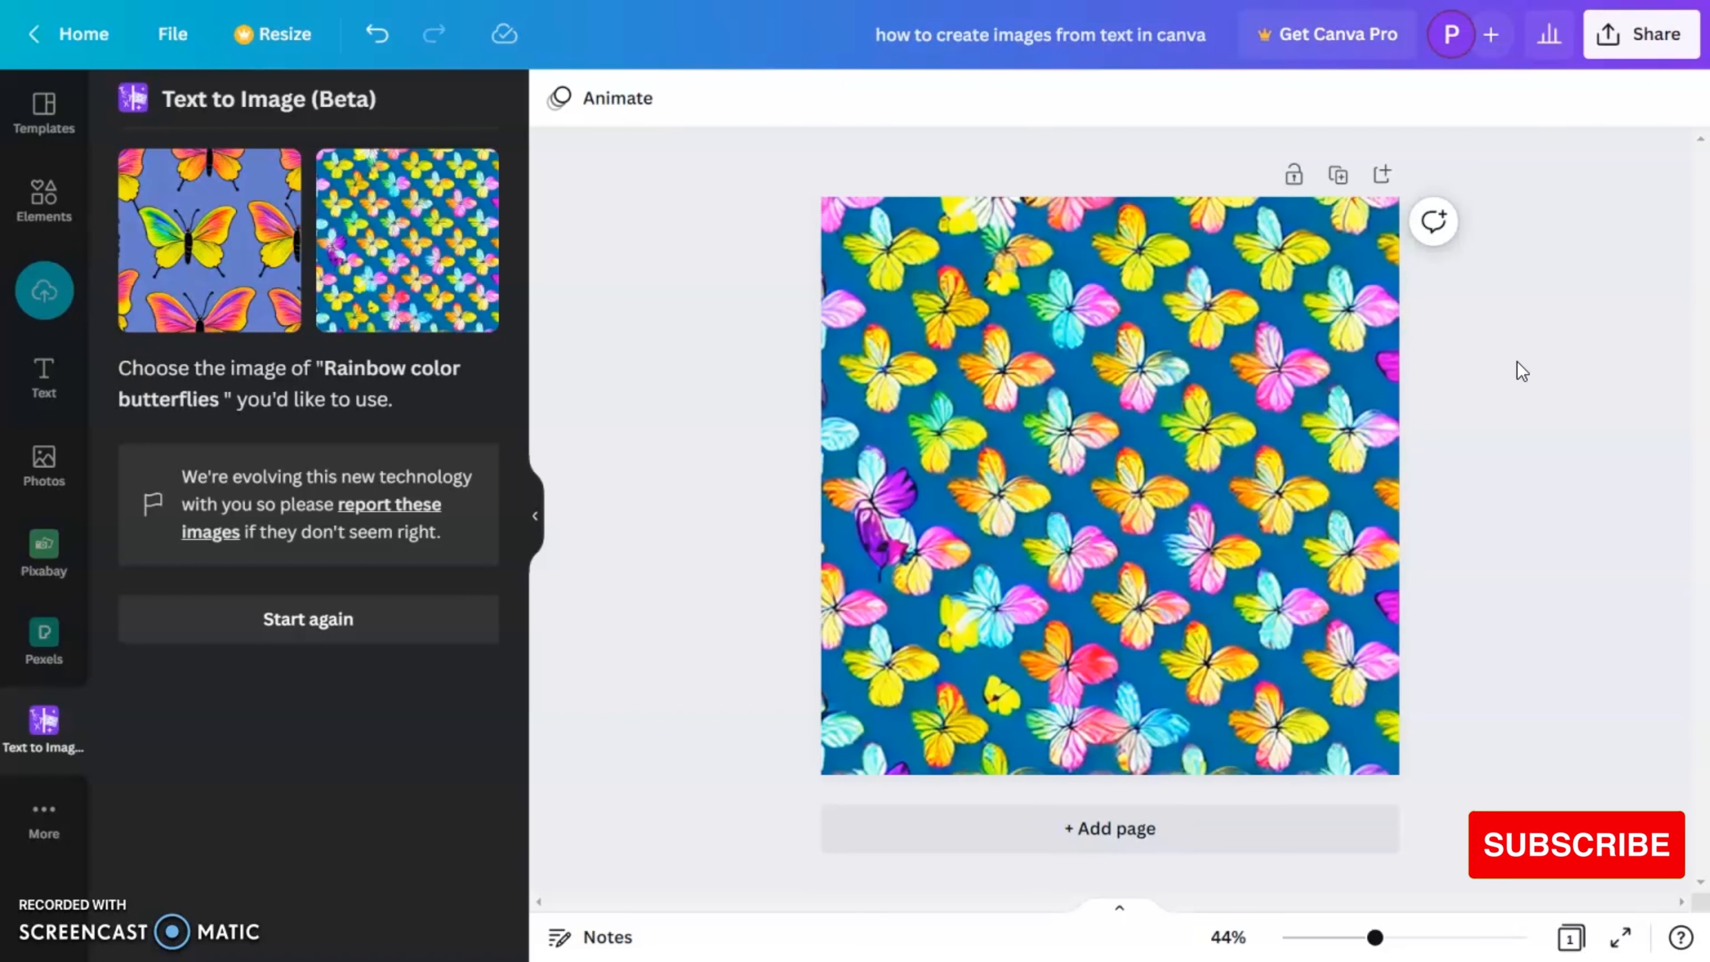
pyautogui.click(1212, 583)
pyautogui.press('Delete')
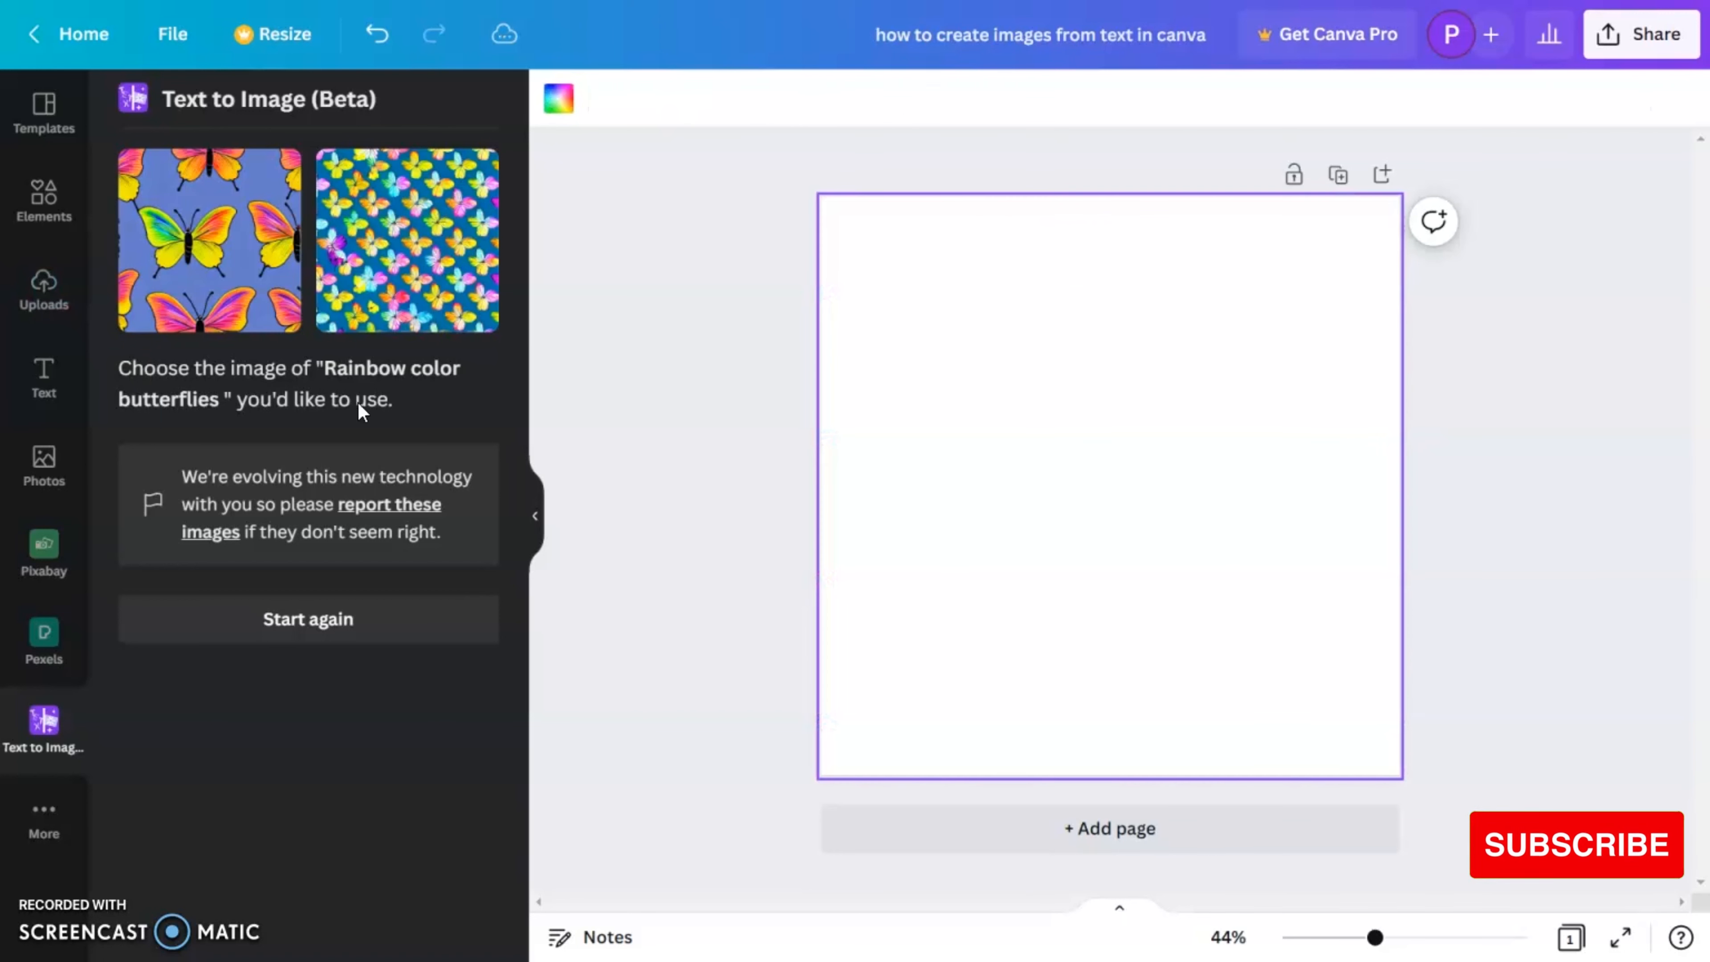
# Place the pattern with the large butterflies on the page and delete it after viewing.
pyautogui.click(219, 249)
pyautogui.click(1337, 639)
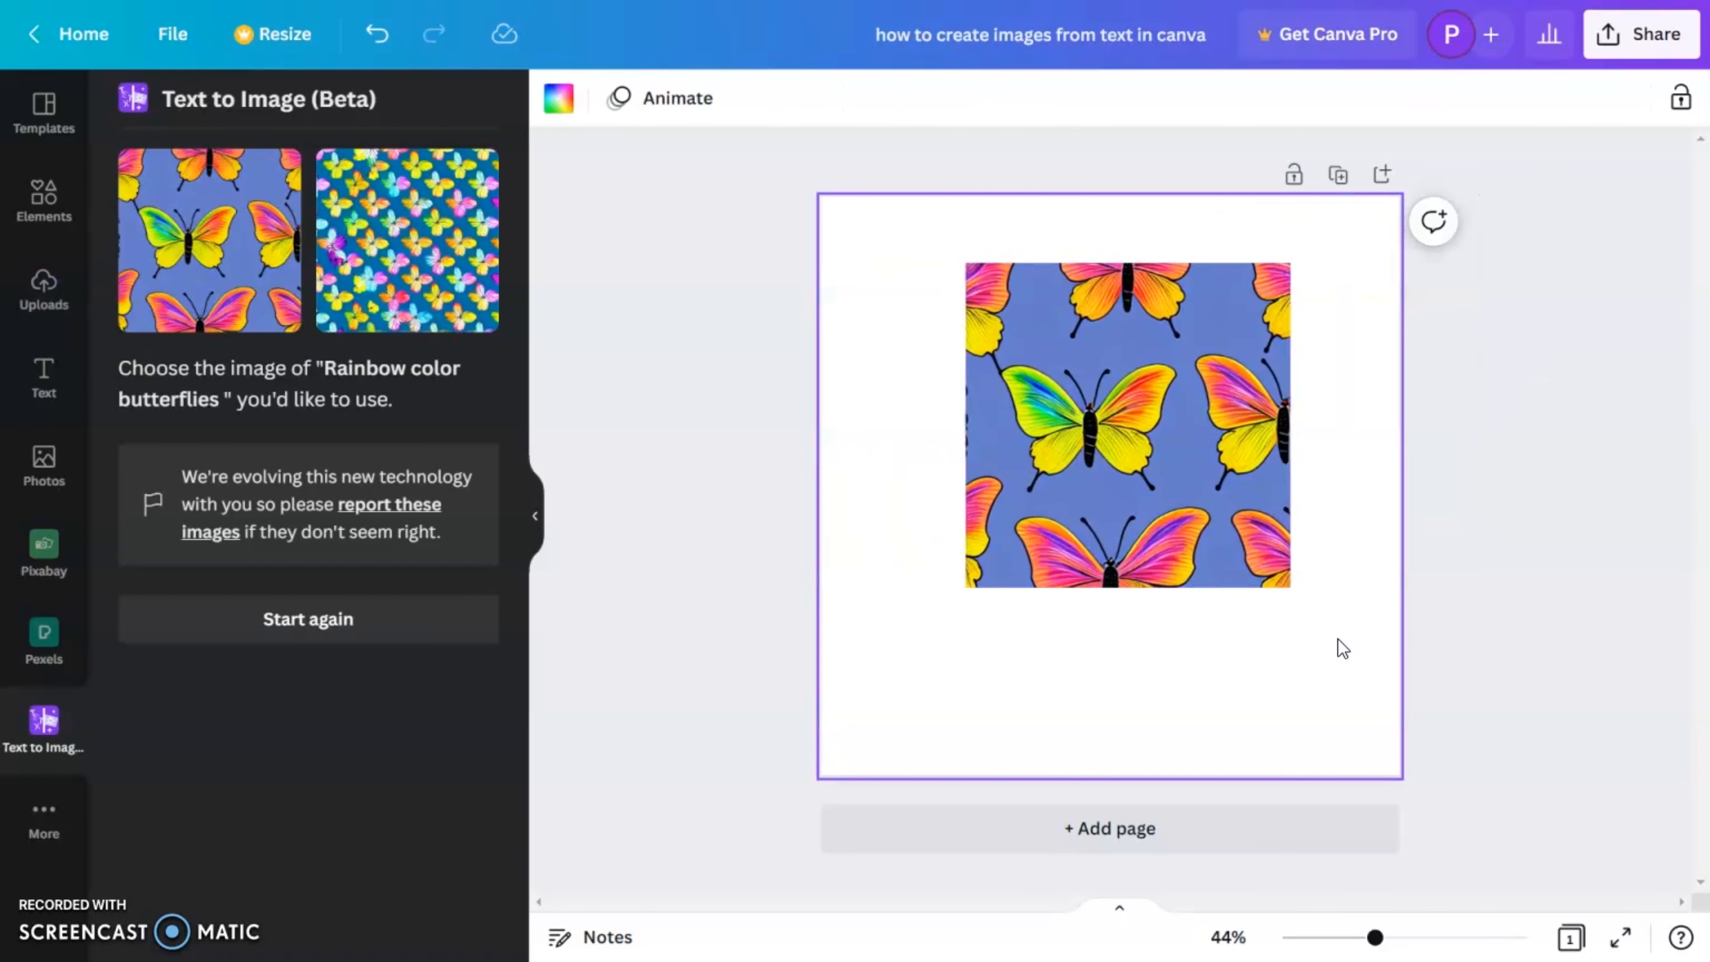
pyautogui.click(1183, 526)
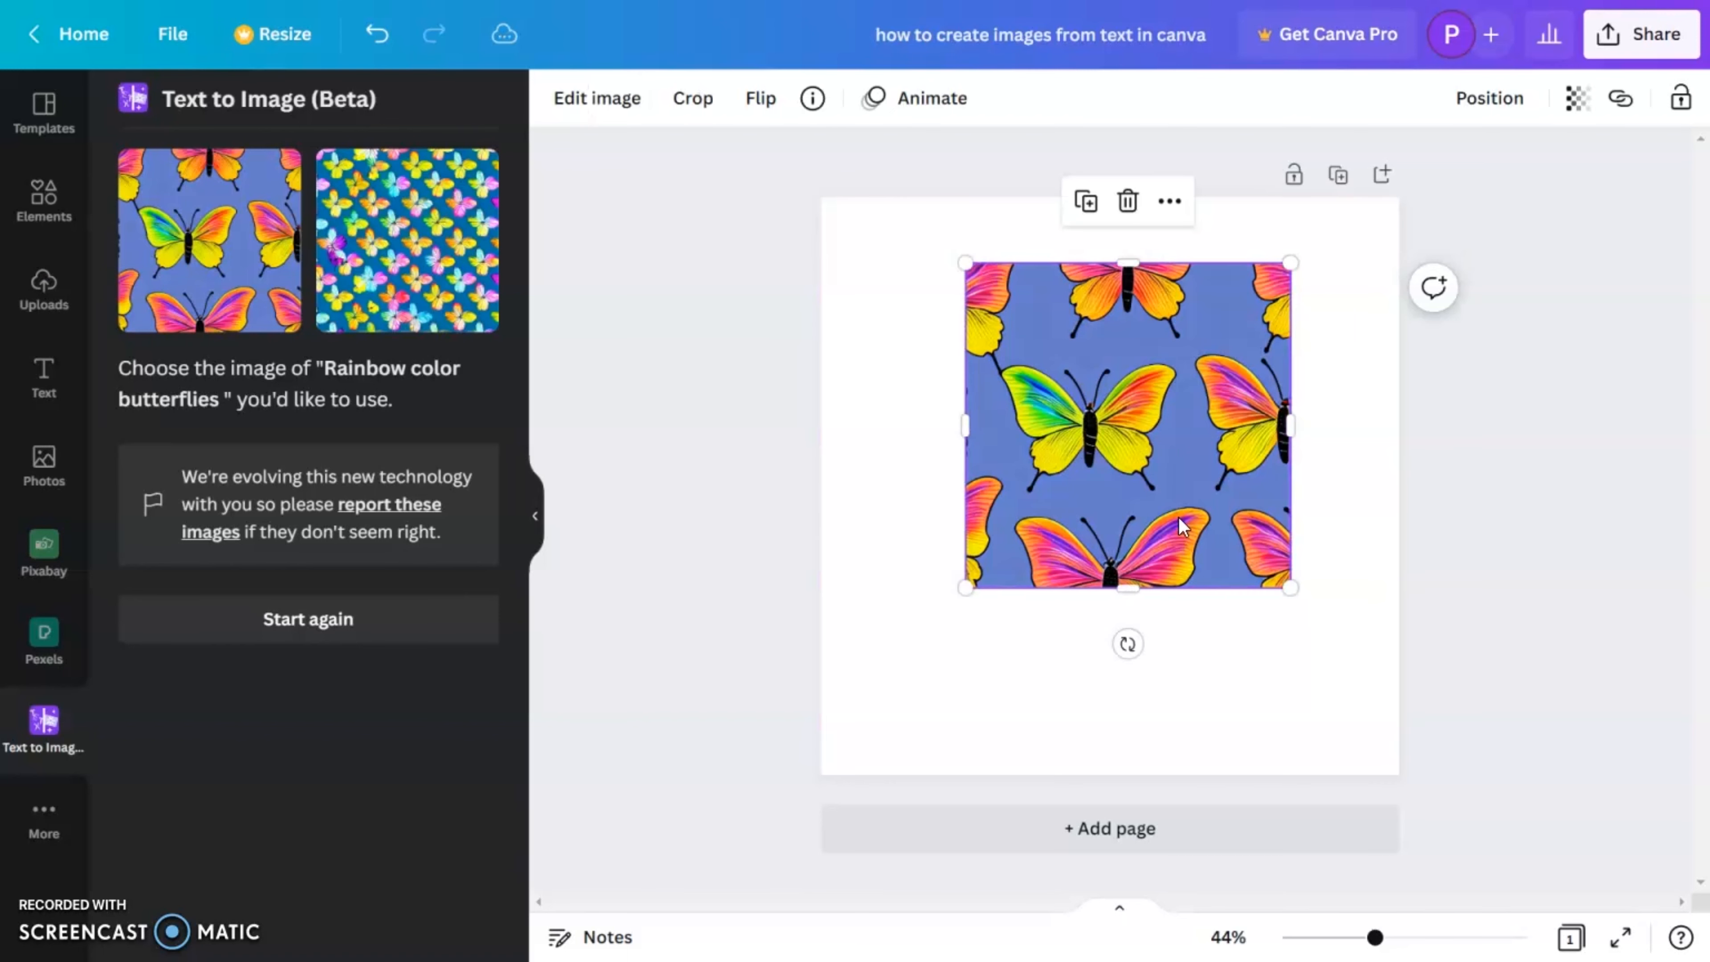
pyautogui.press('Delete')
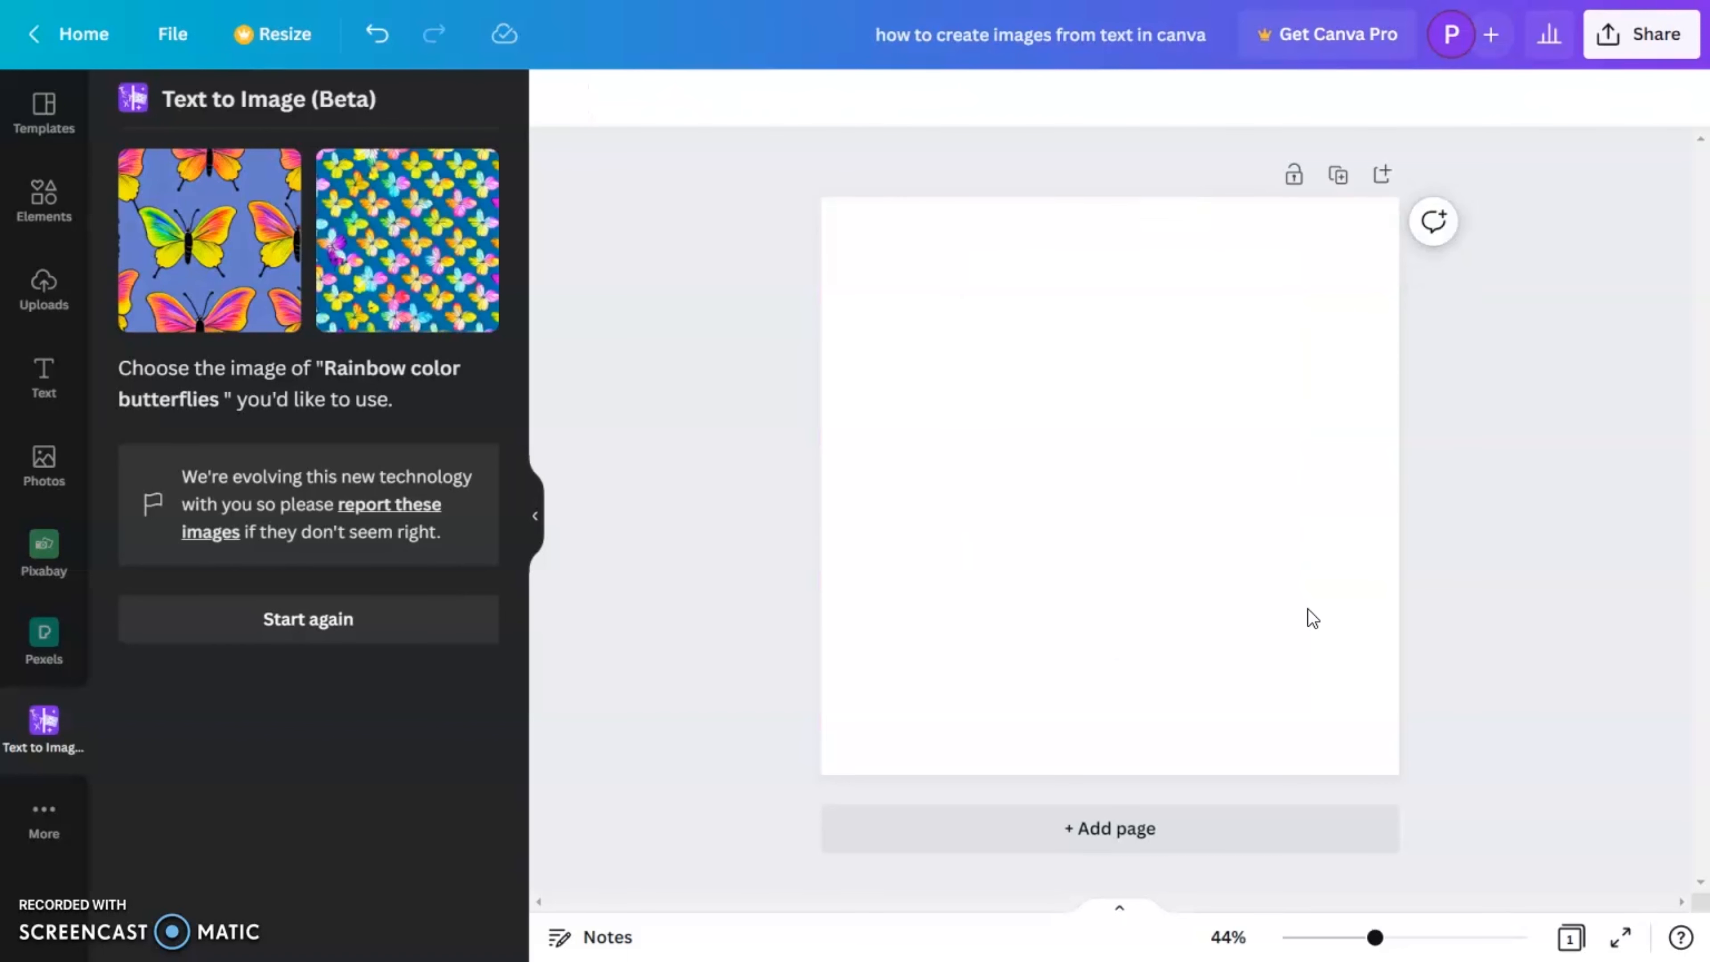
# Start again with the same butterfly description and generate images in the Surprise me style.
pyautogui.click(426, 637)
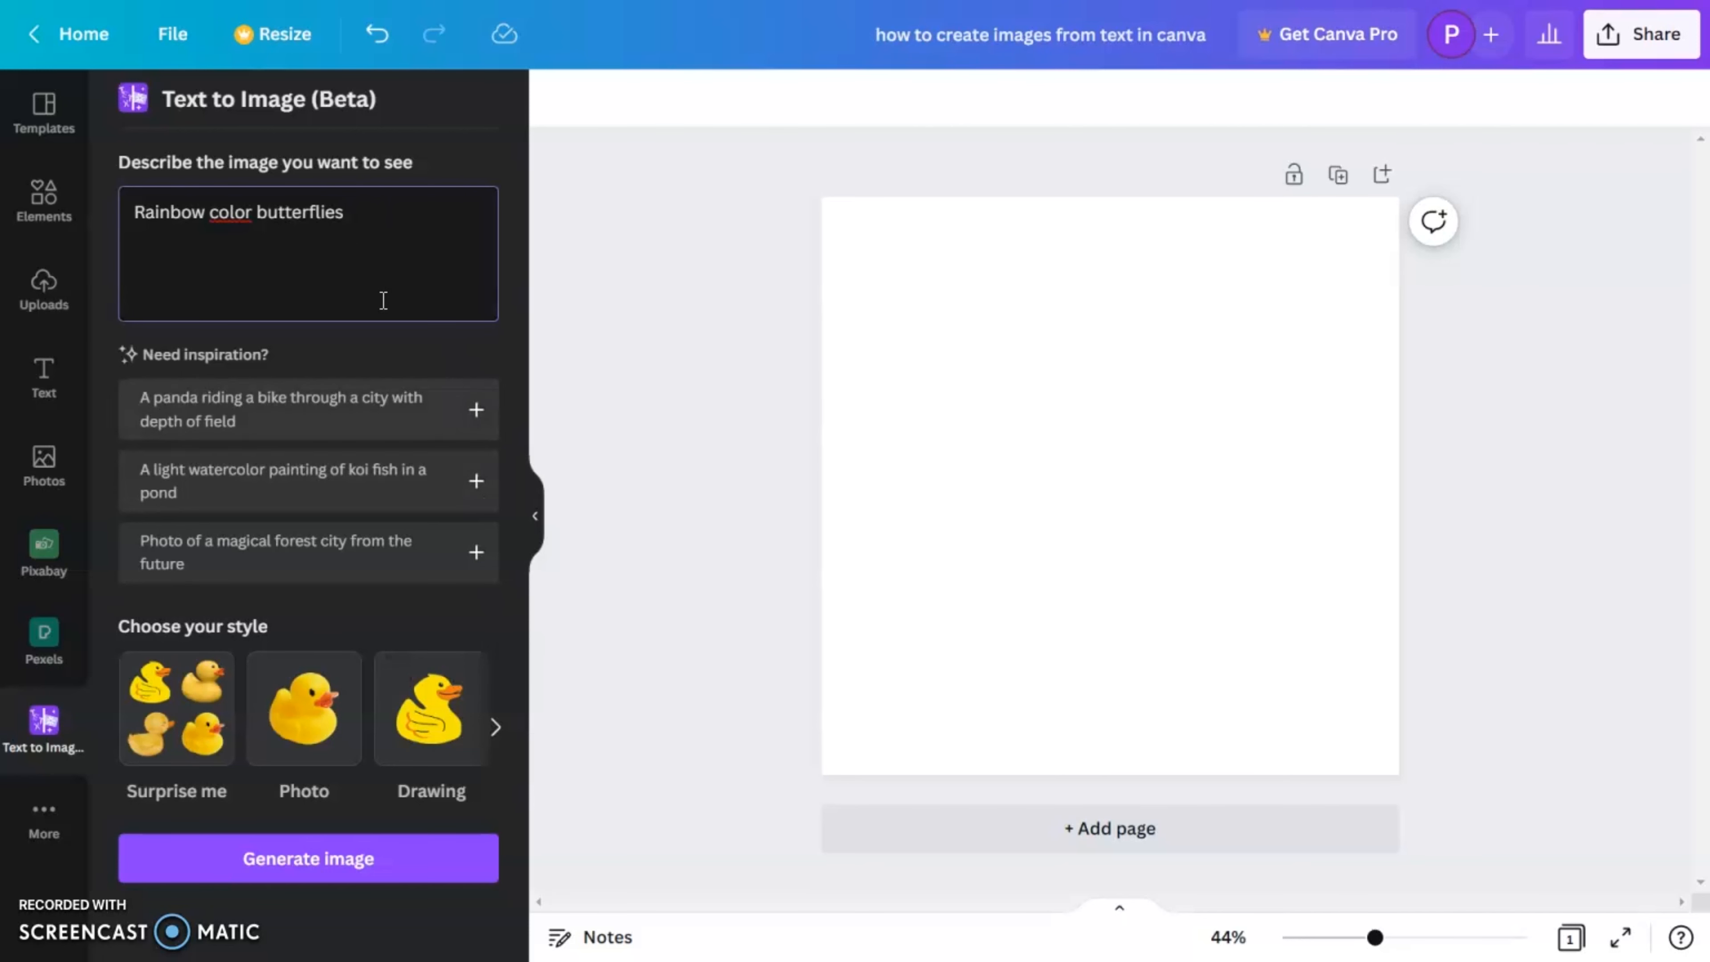
pyautogui.click(177, 708)
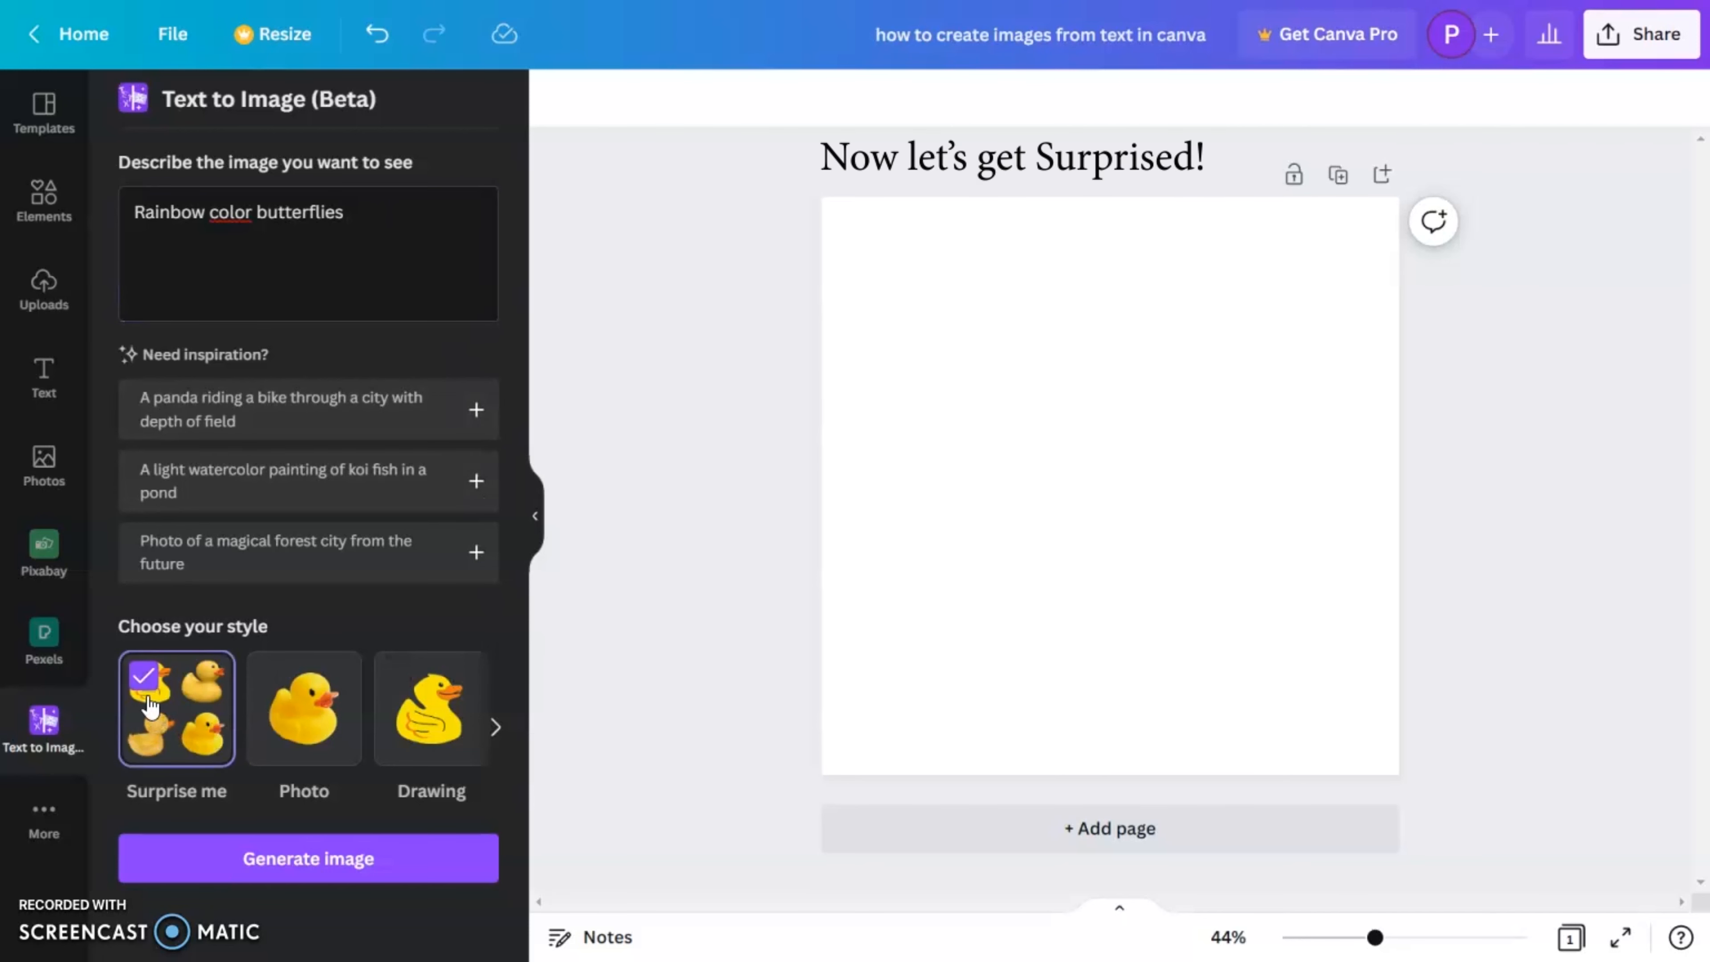
pyautogui.click(277, 869)
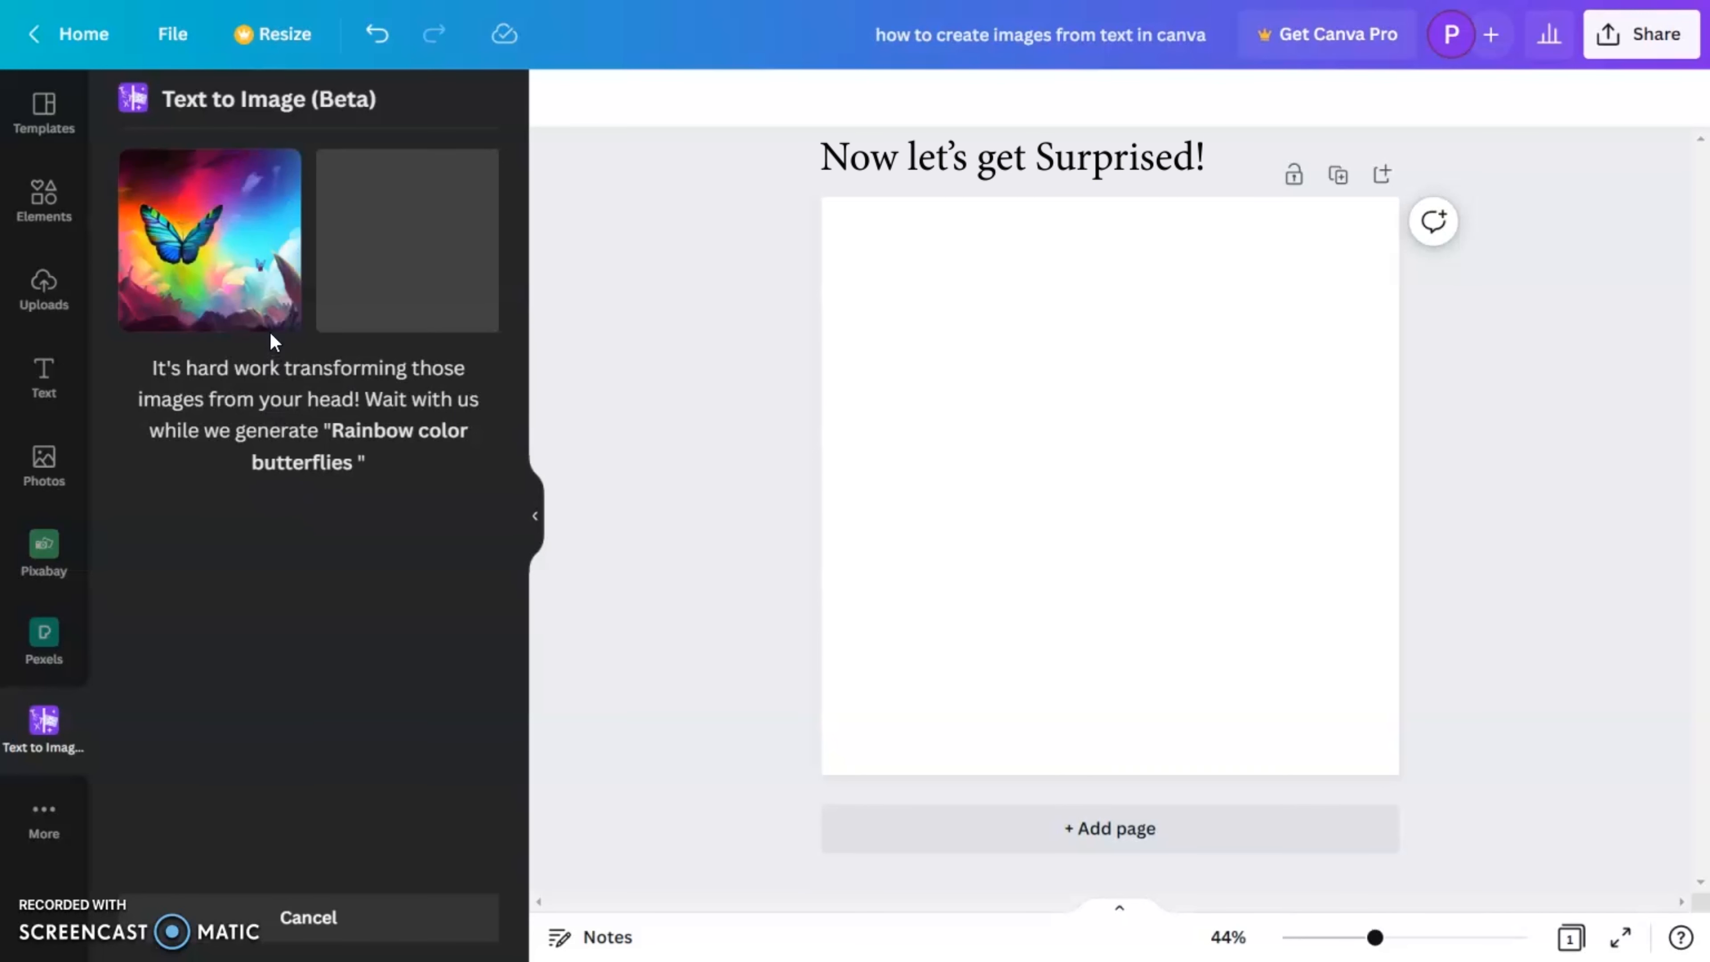
# Place the image of the blue butterfly in a colourful sky, enlarge it to fill the page, and delete it after viewing.
pyautogui.click(229, 268)
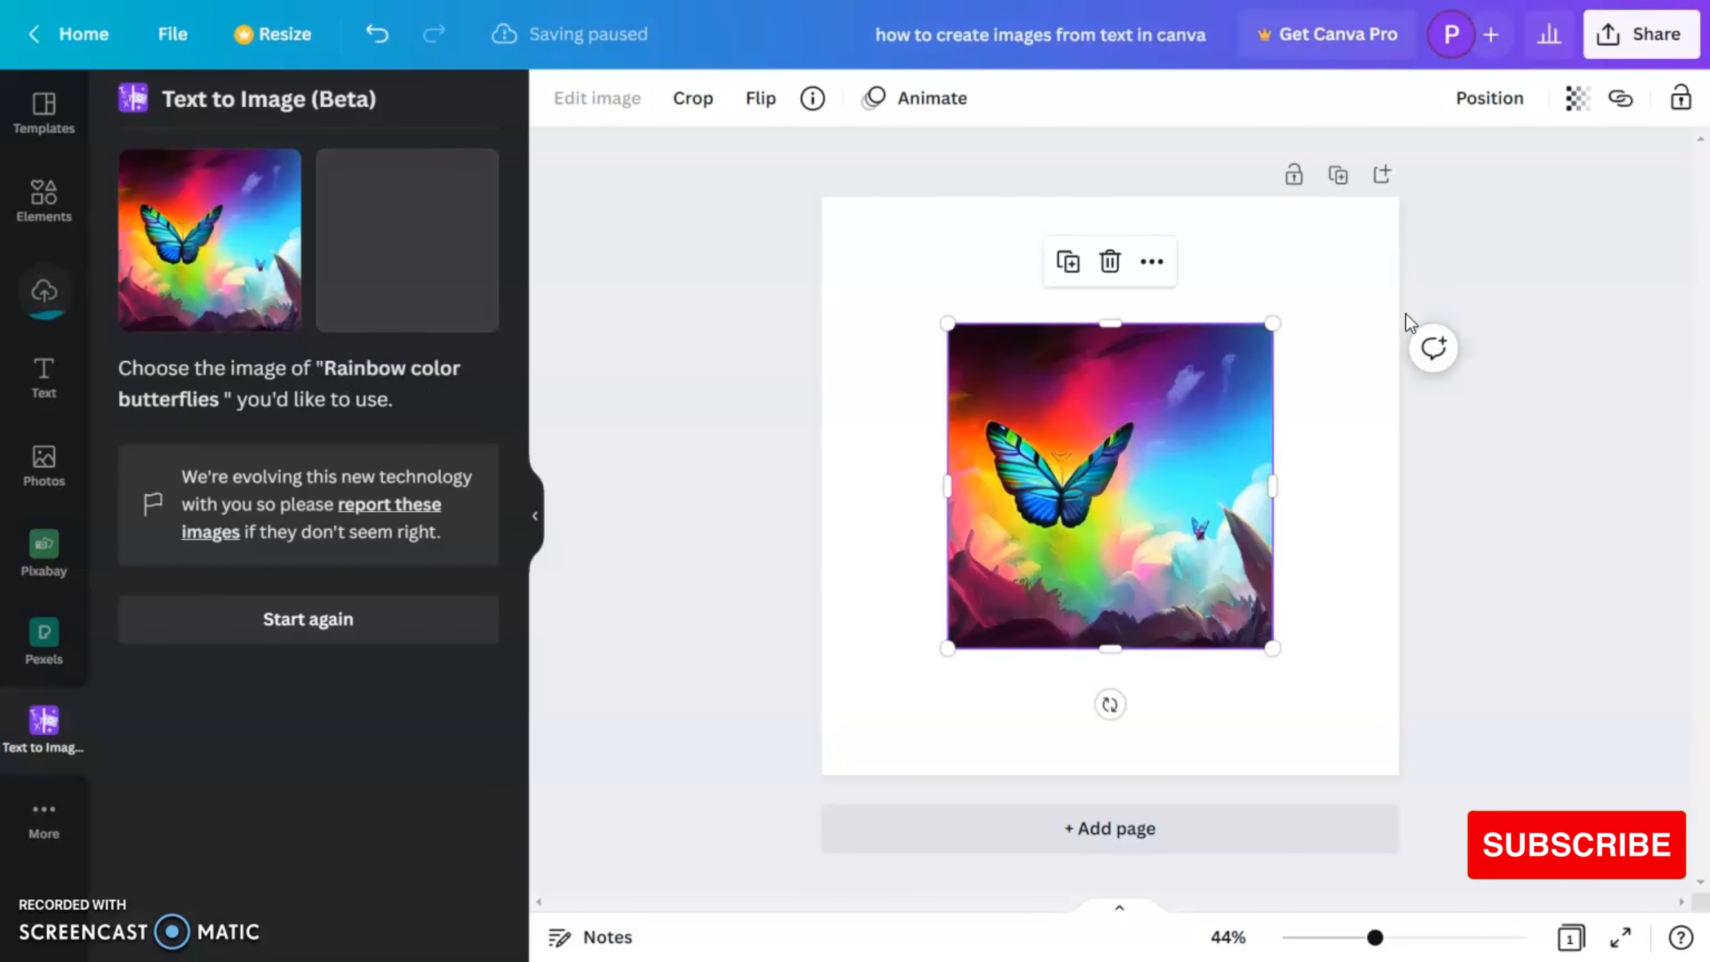
pyautogui.moveTo(1272, 325); pyautogui.dragTo(1429, 206)
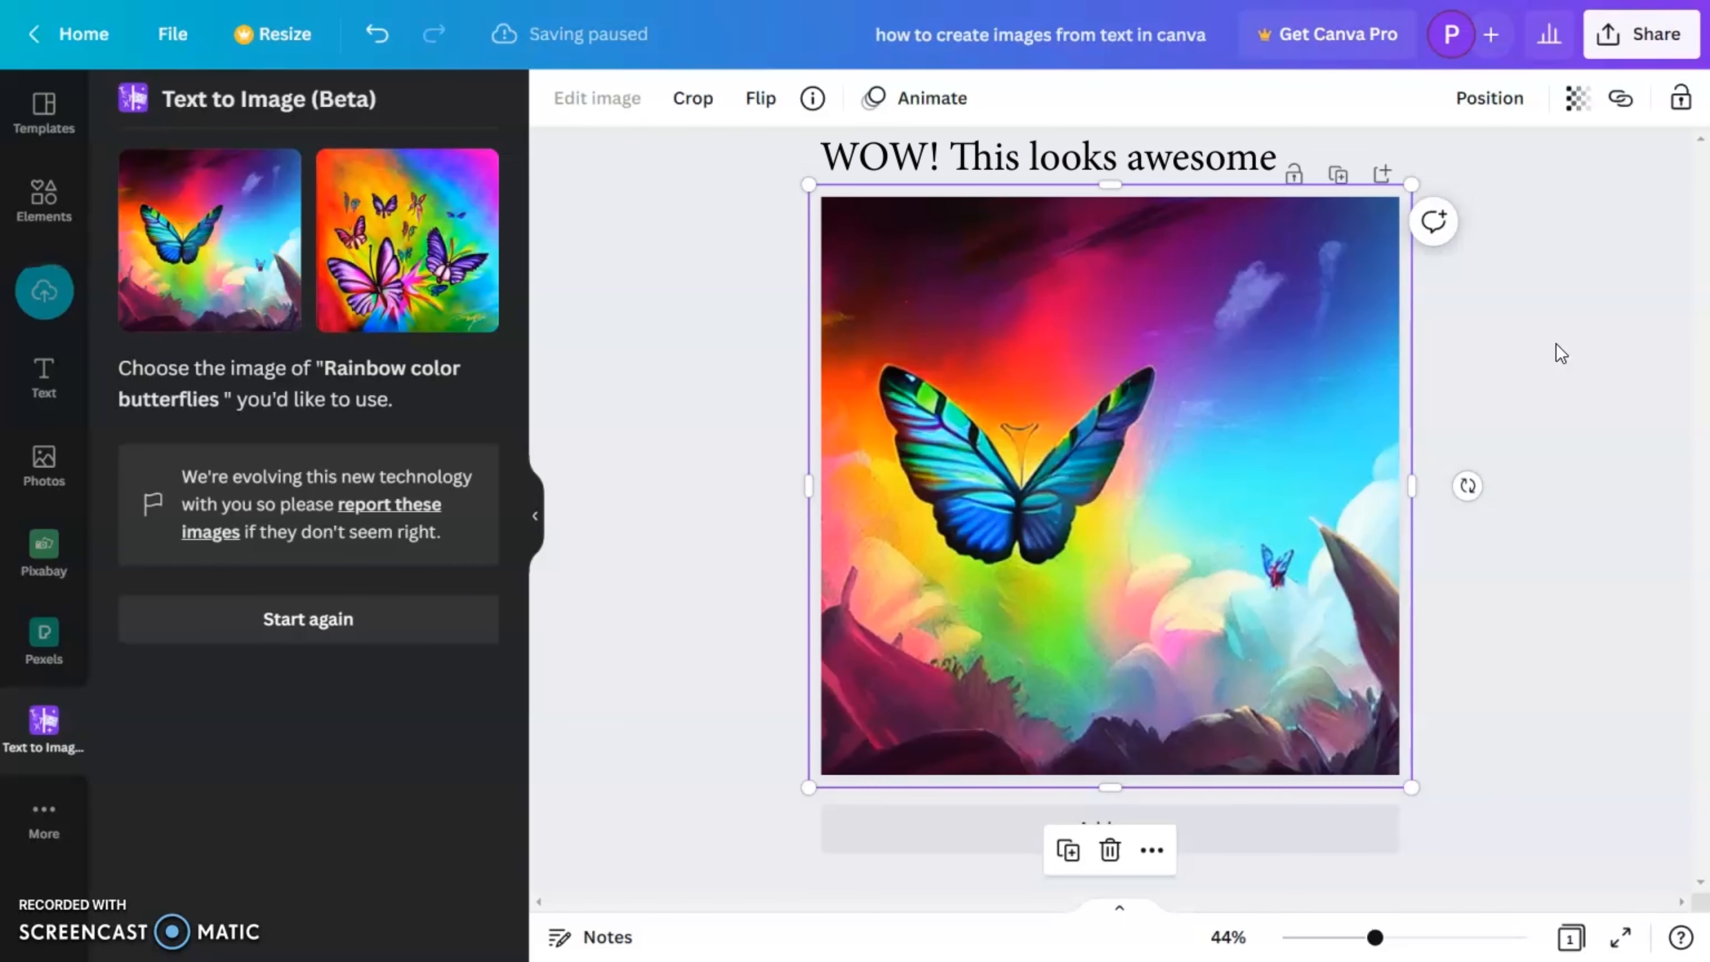
pyautogui.click(1530, 434)
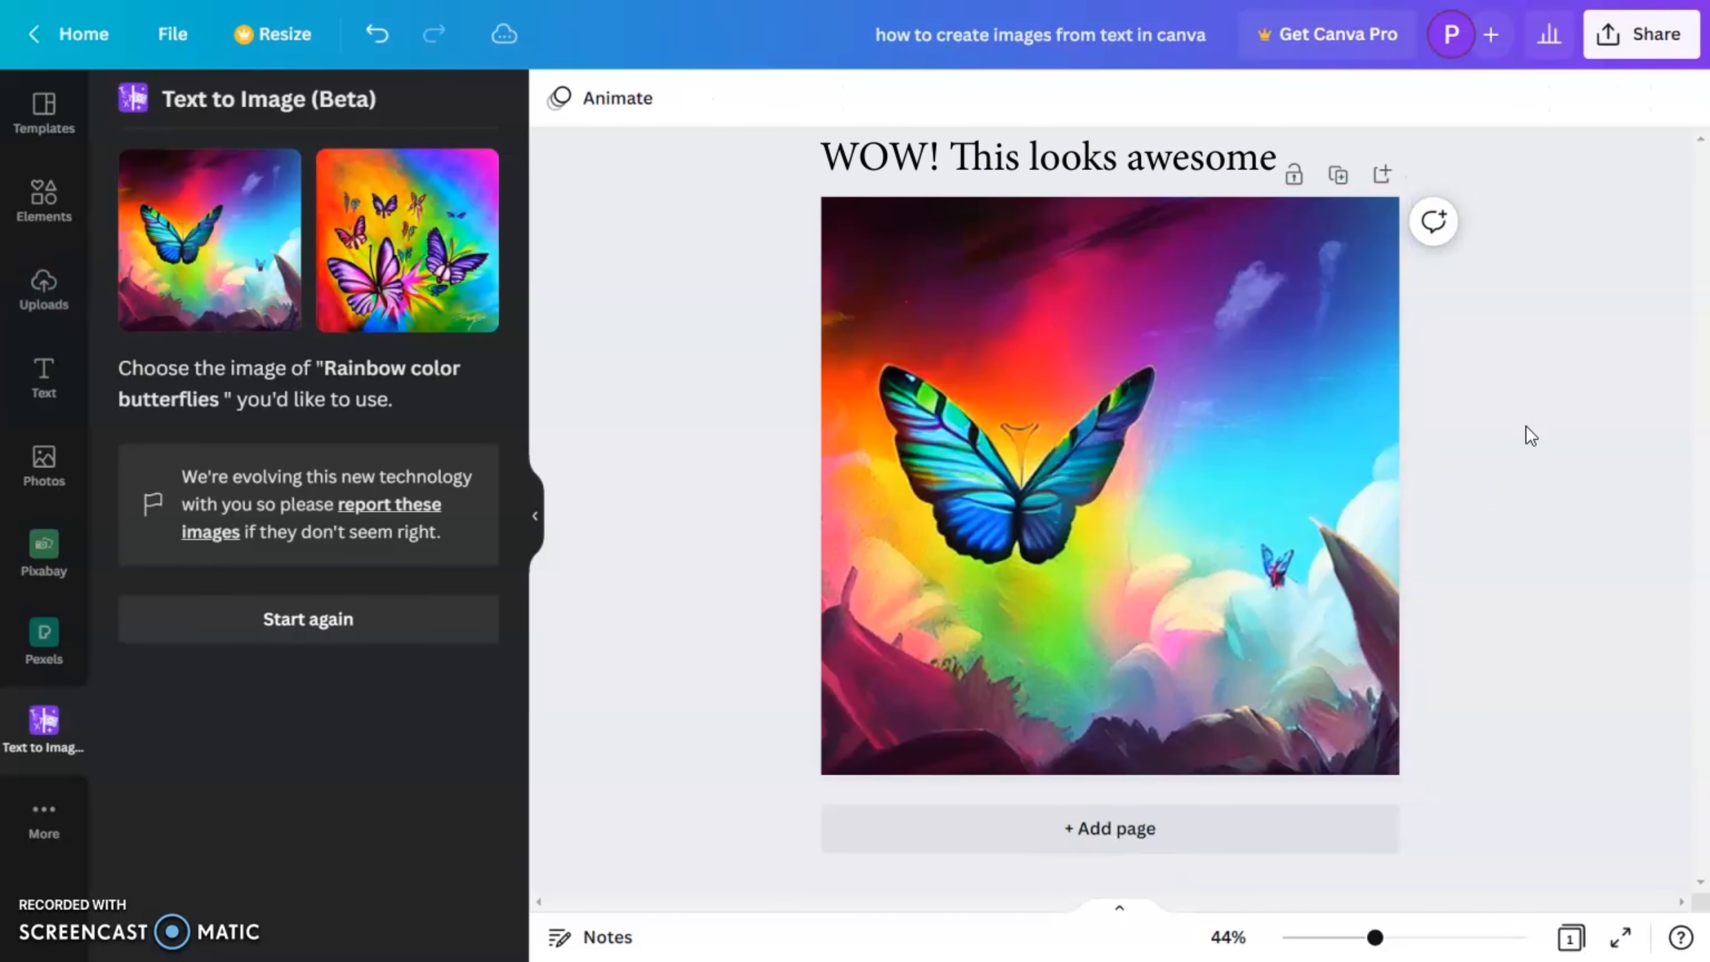
pyautogui.click(1183, 502)
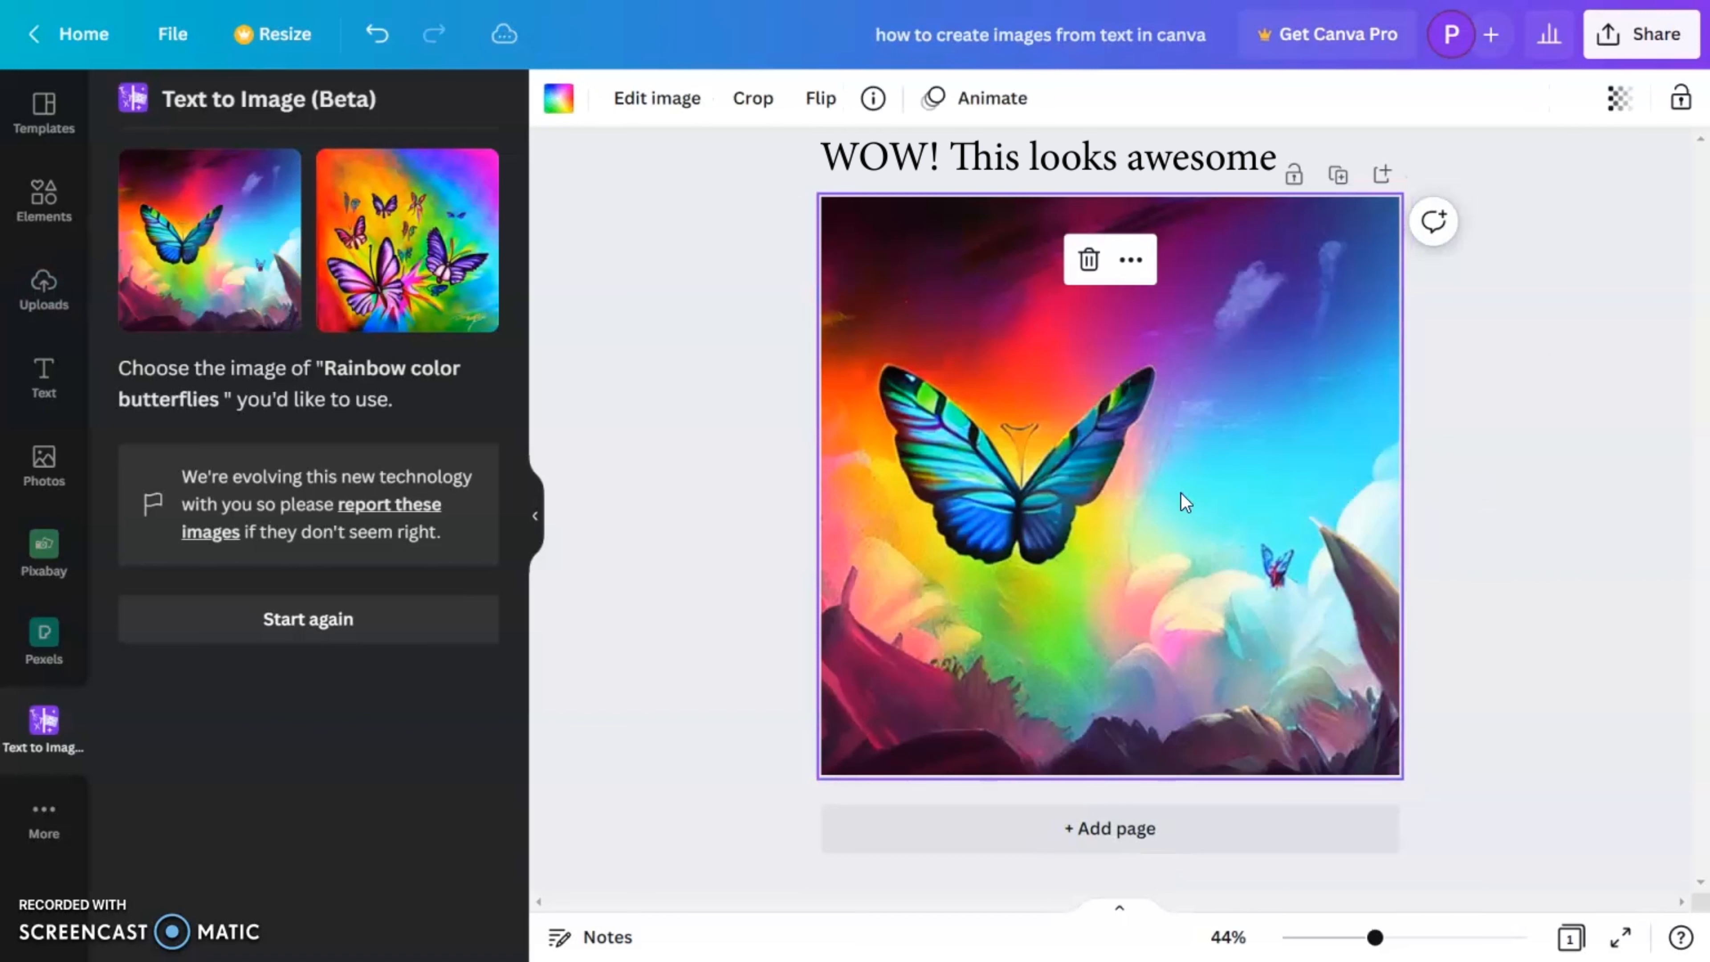
pyautogui.press('Delete')
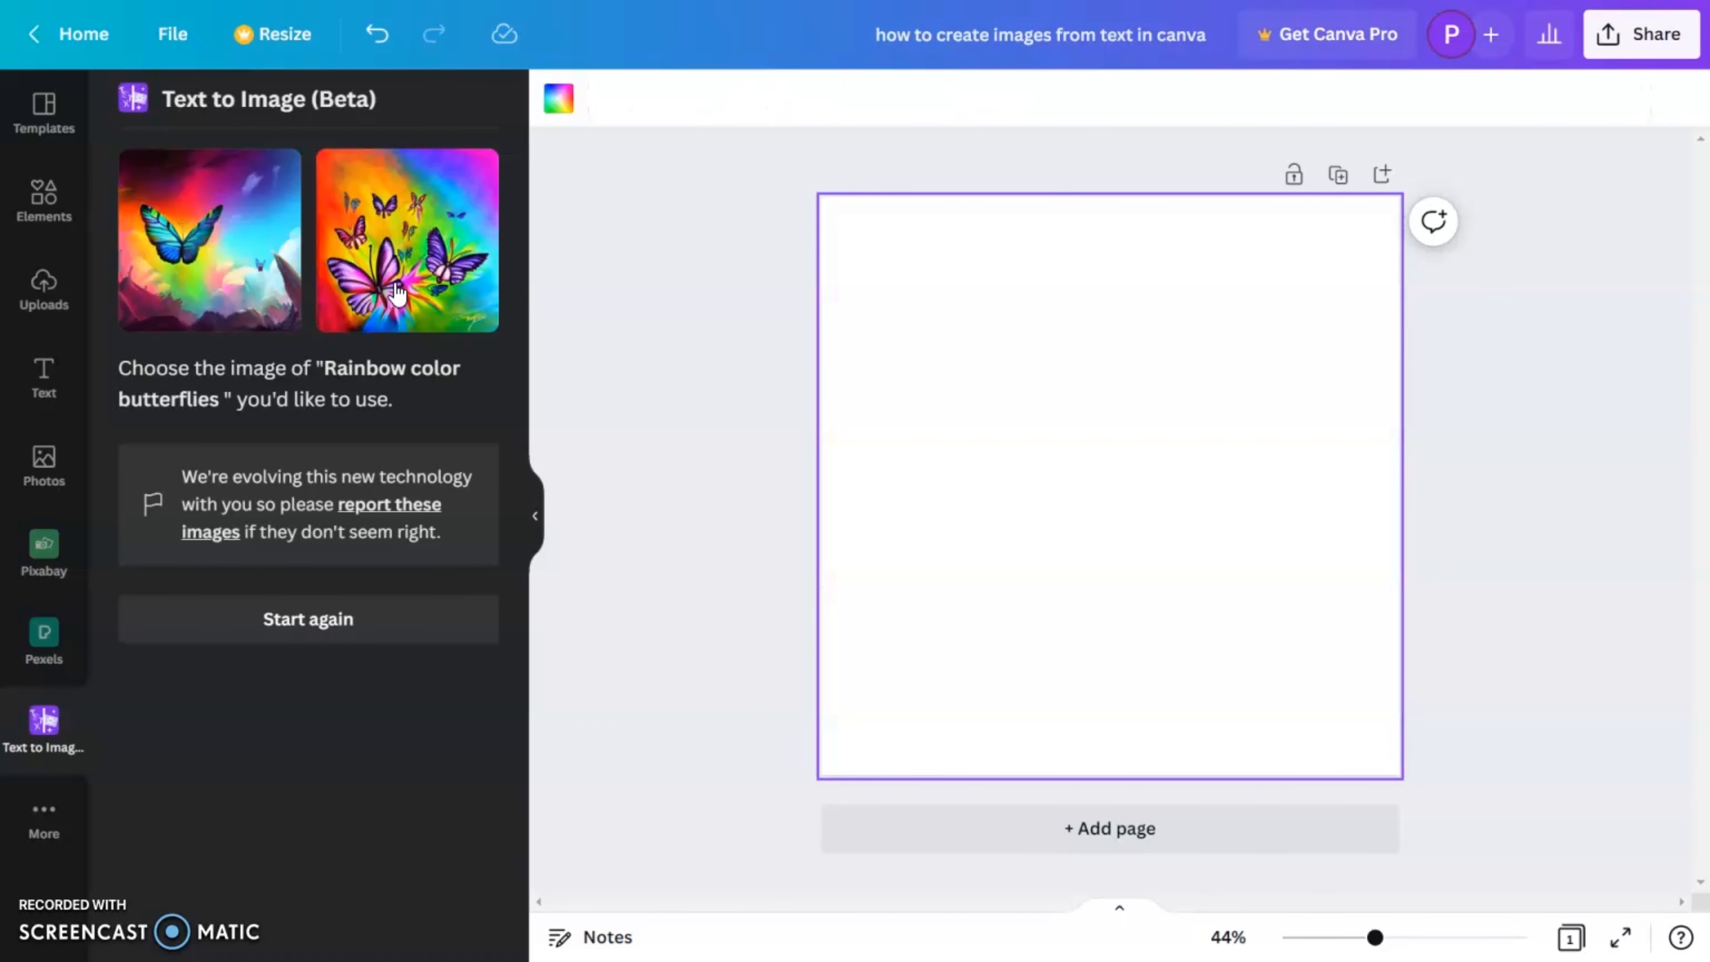
# Place the image with the group of purple butterflies, enlarge it to fill the page, and delete it after viewing.
pyautogui.click(397, 293)
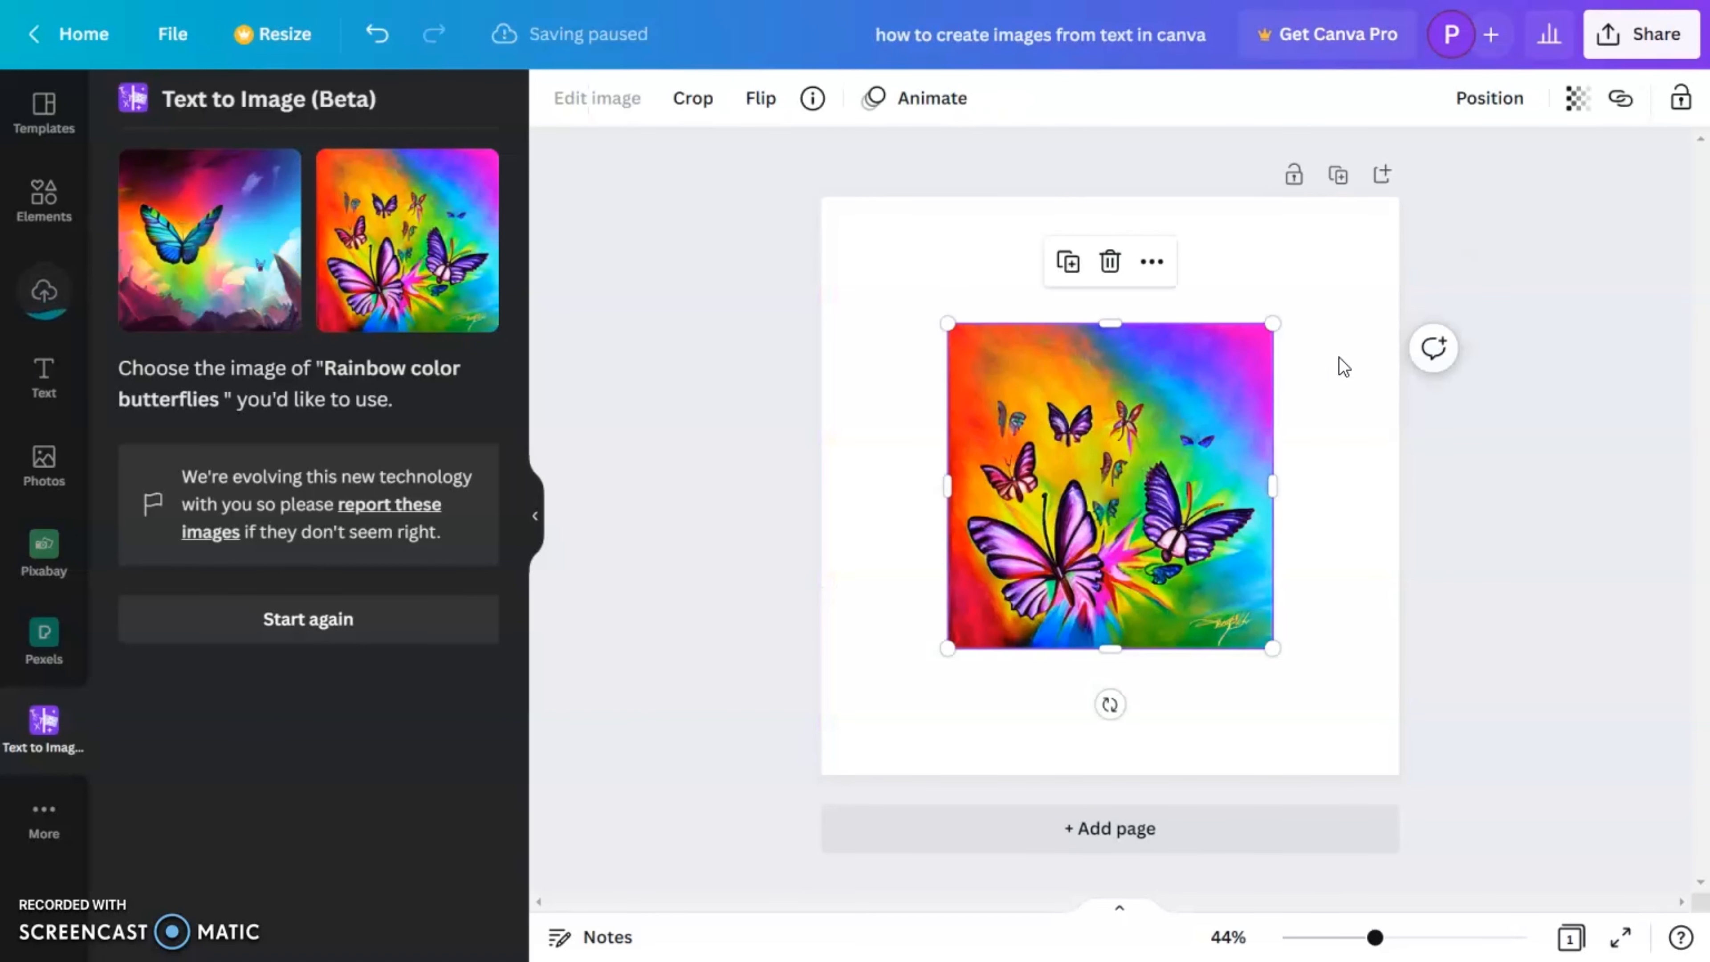
pyautogui.moveTo(1274, 321); pyautogui.dragTo(1401, 197)
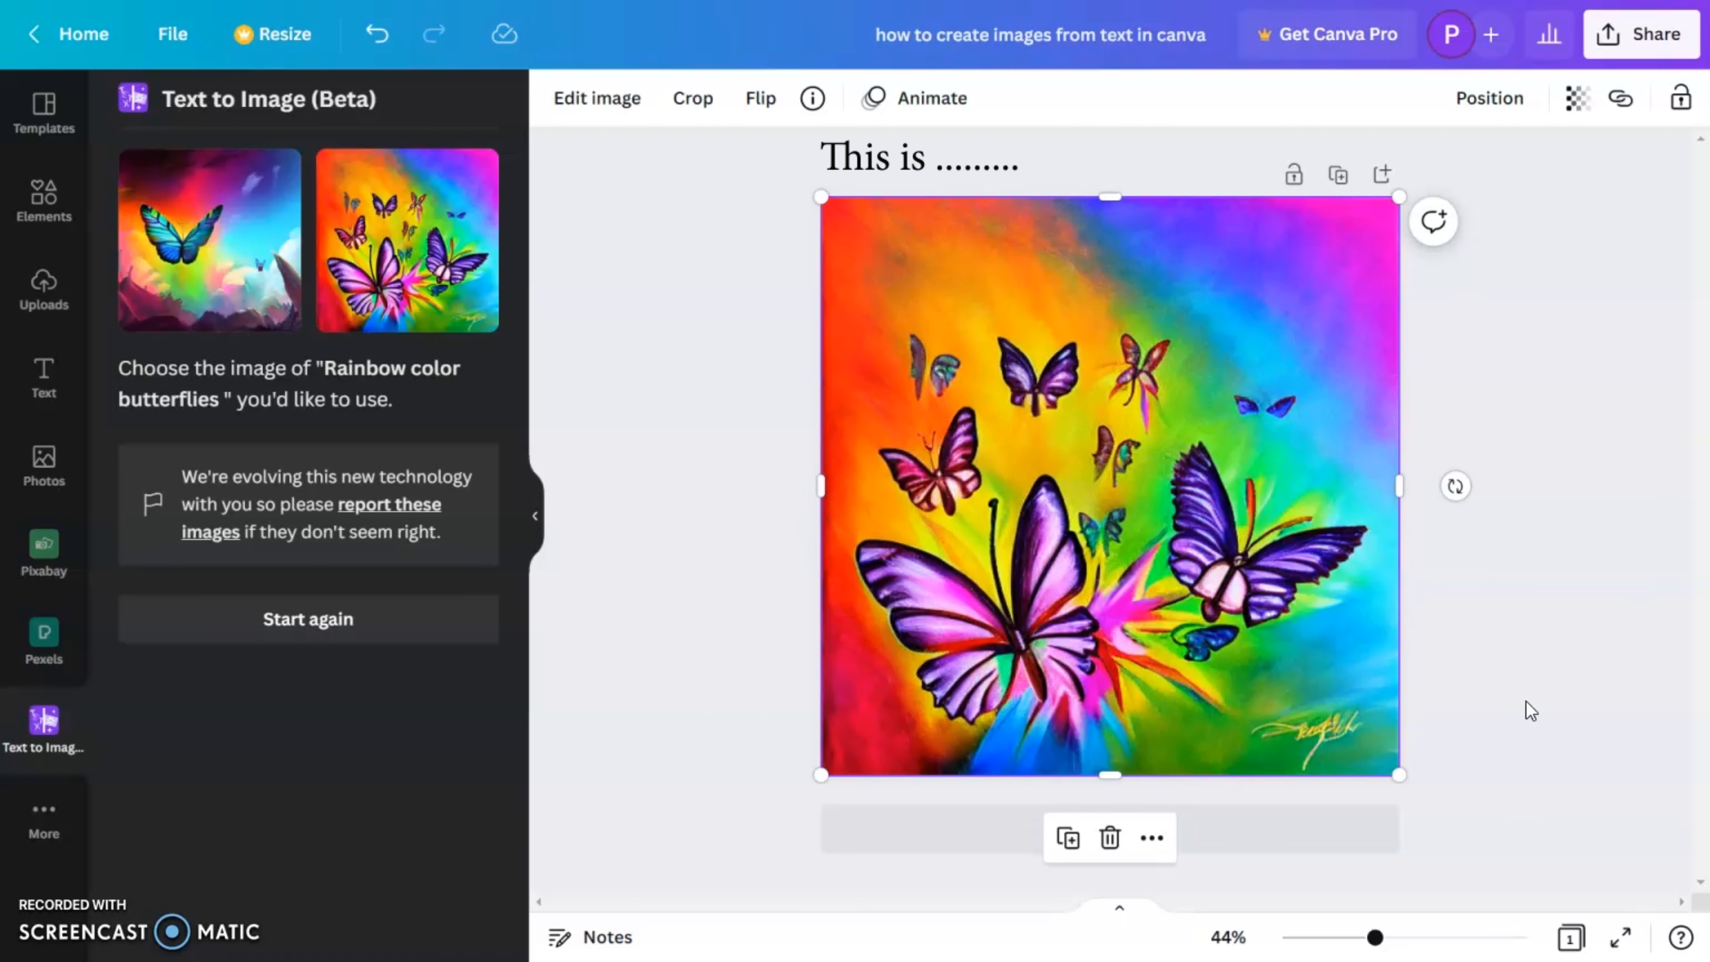
pyautogui.press('Delete')
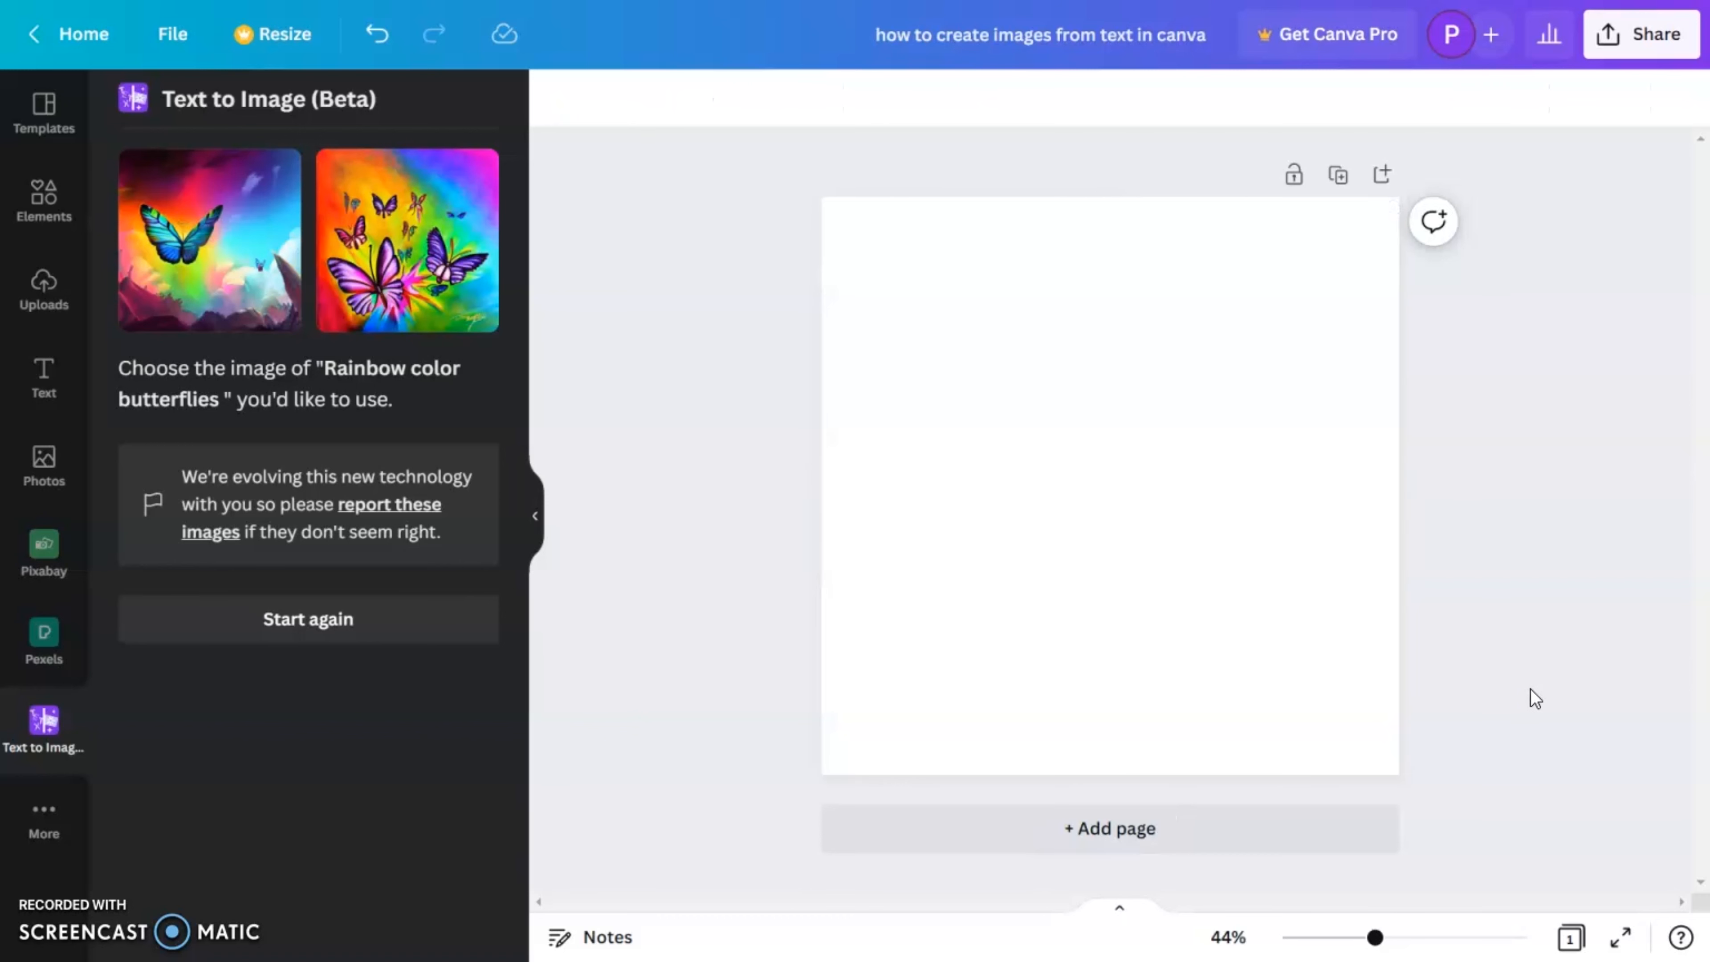
# Start again and change the image description to "Rainbow color butterfly".
pyautogui.click(355, 630)
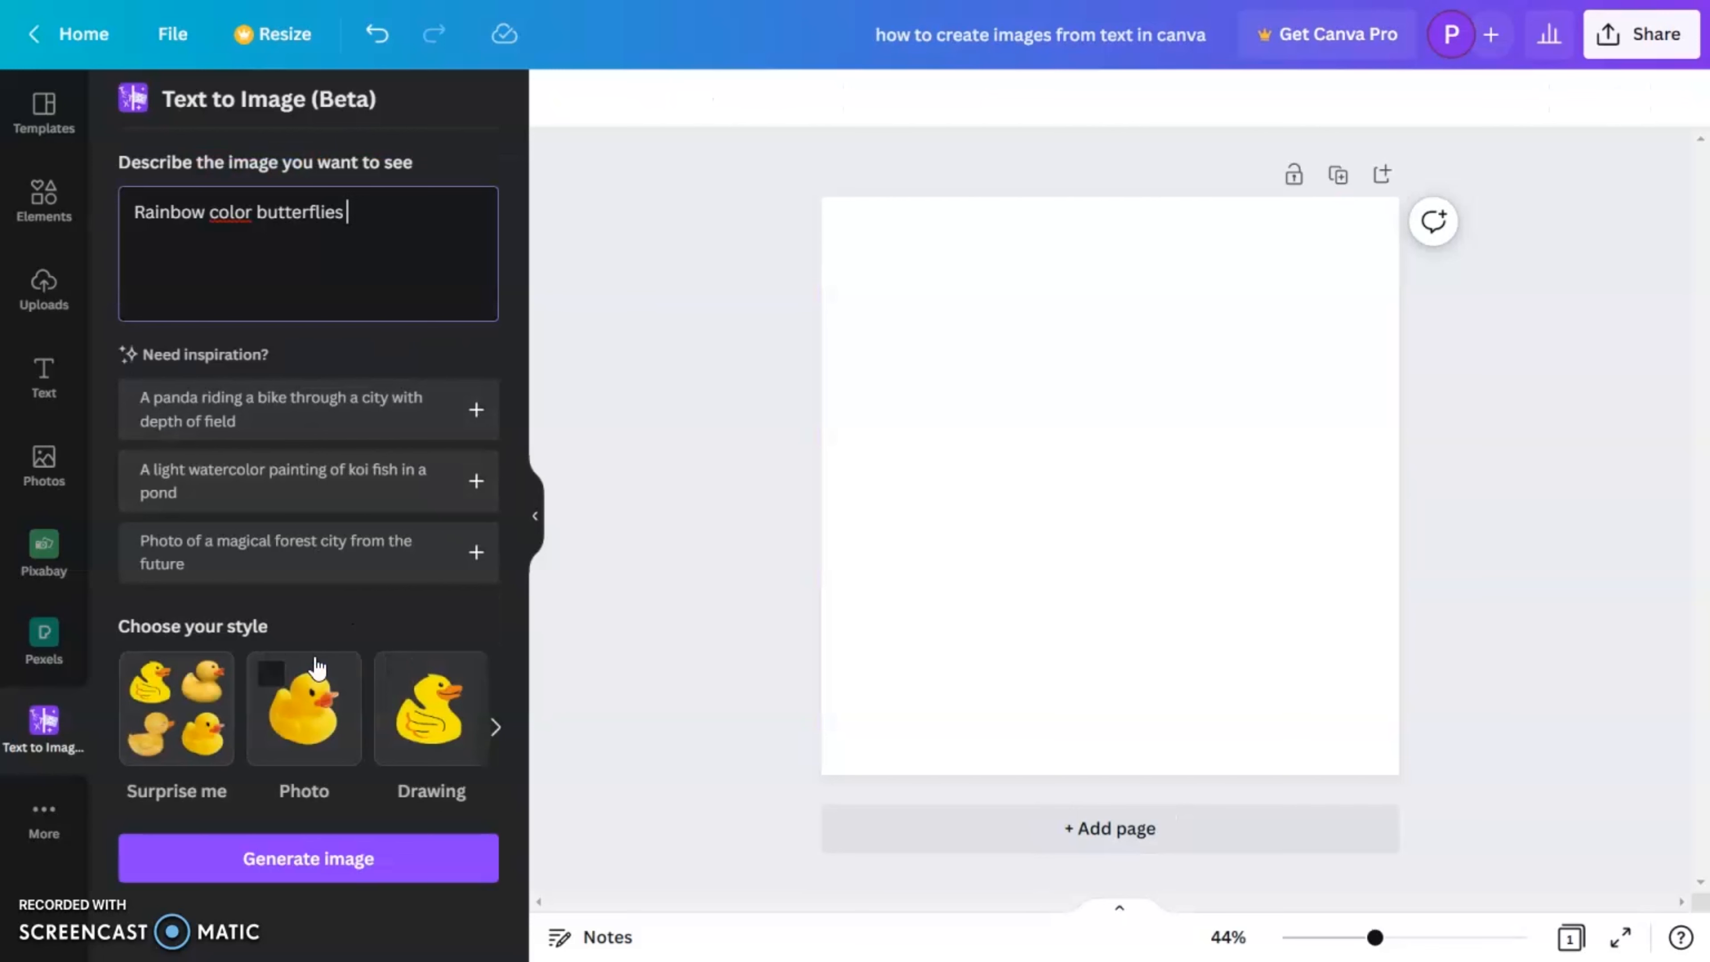
pyautogui.press('BackSpace')
pyautogui.press('BackSpace')
pyautogui.press('BackSpace')
pyautogui.press('BackSpace')
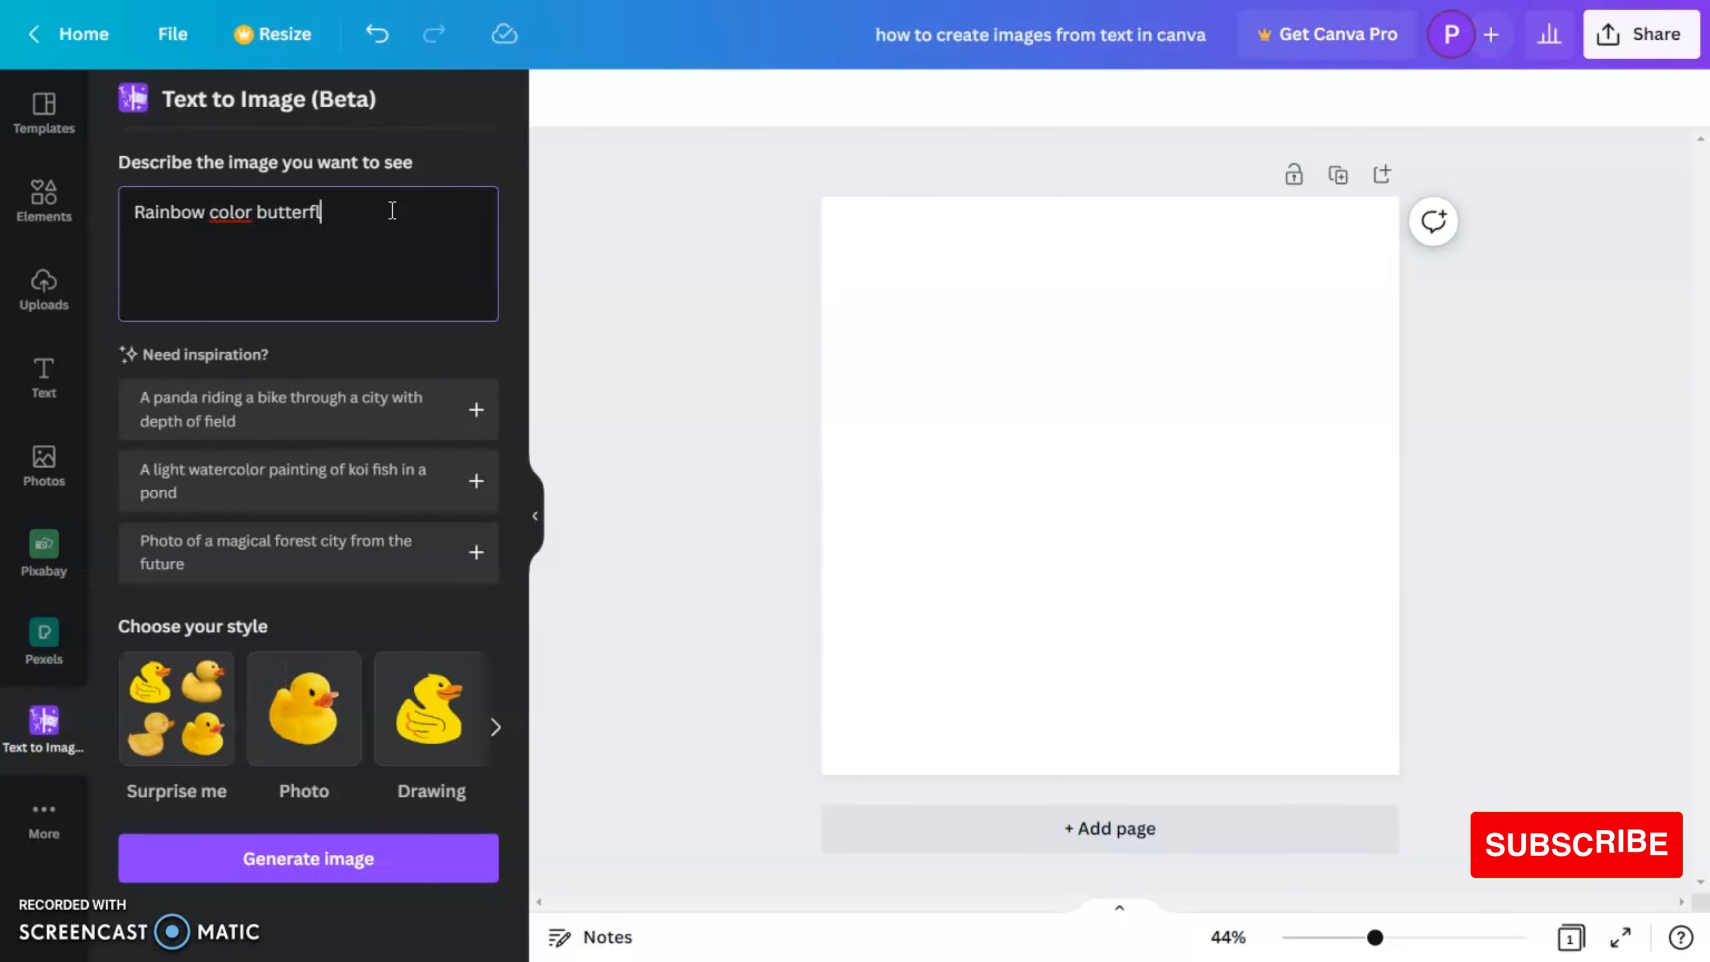
pyautogui.write('y')
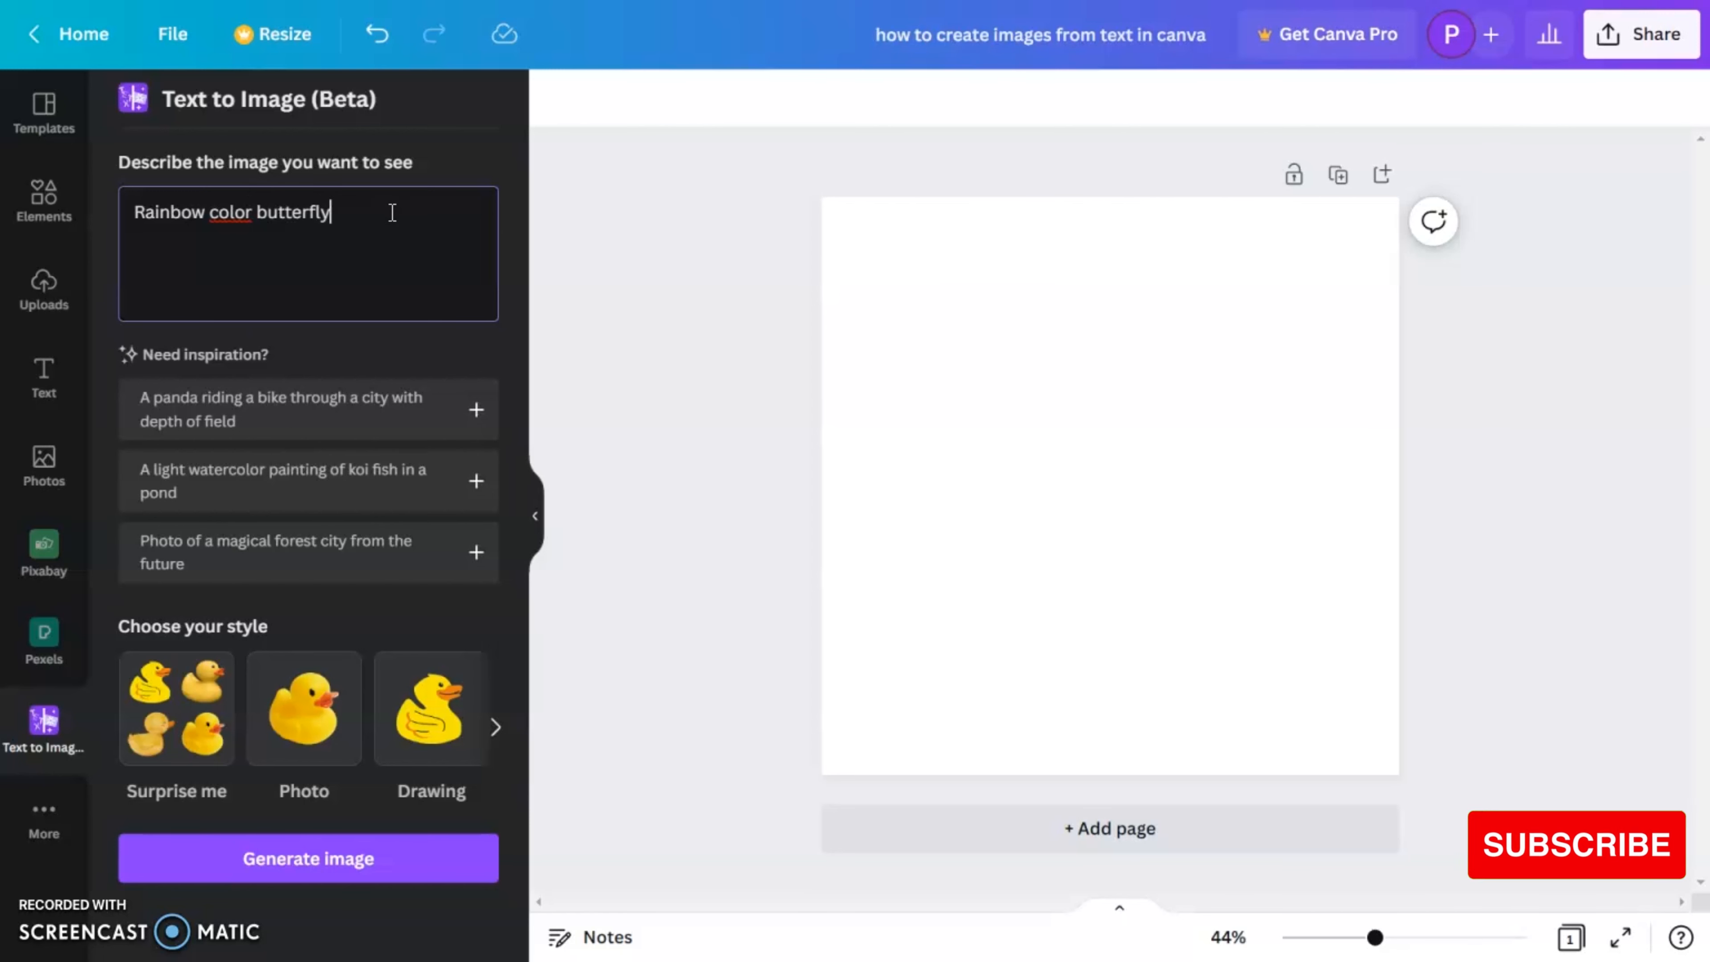
# Browse the available styles, choose Photo and generate the butterfly images.
pyautogui.click(496, 729)
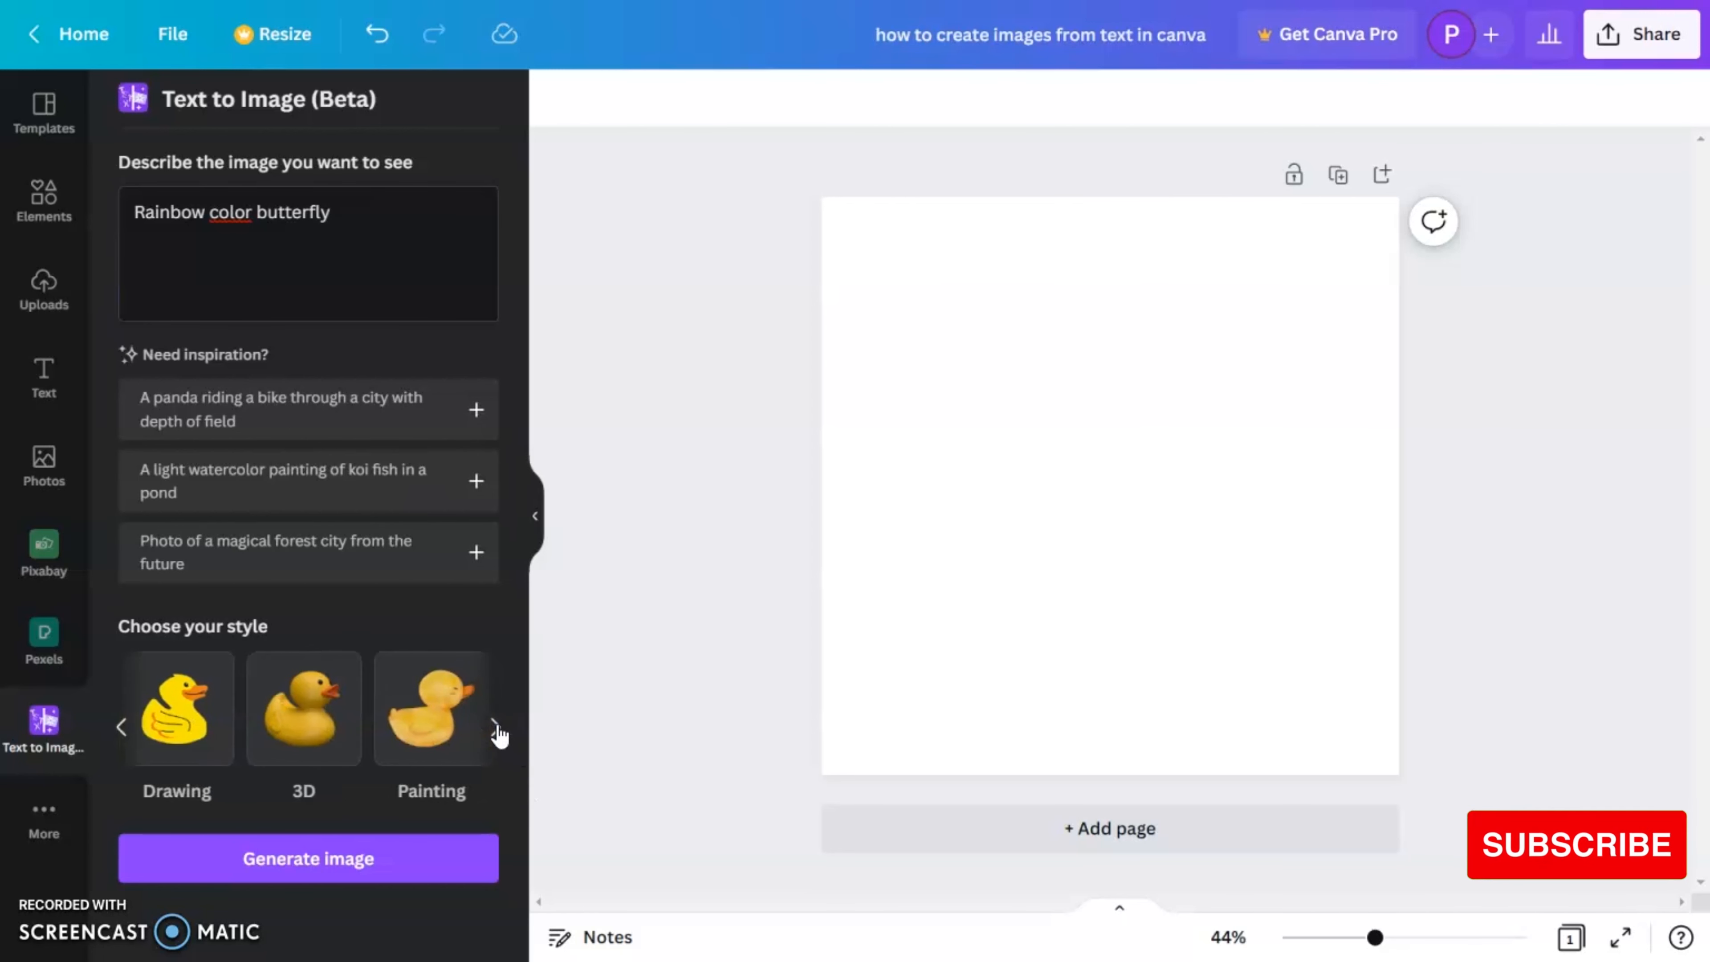
pyautogui.click(496, 729)
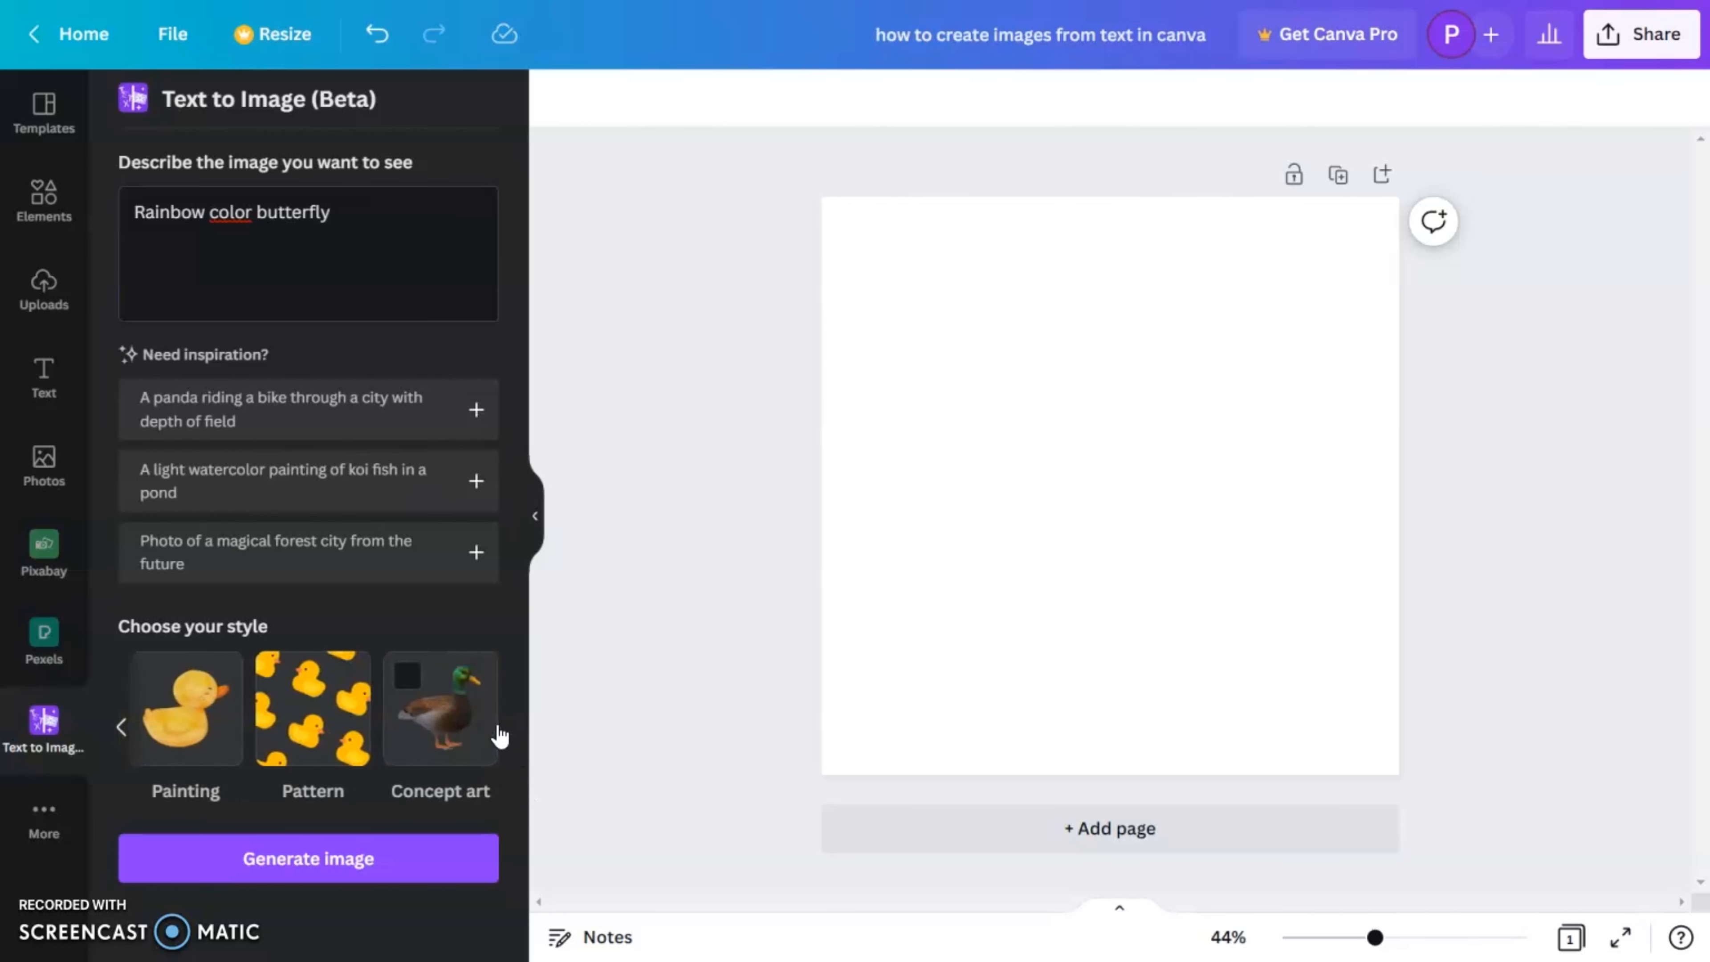
pyautogui.click(120, 727)
pyautogui.click(120, 728)
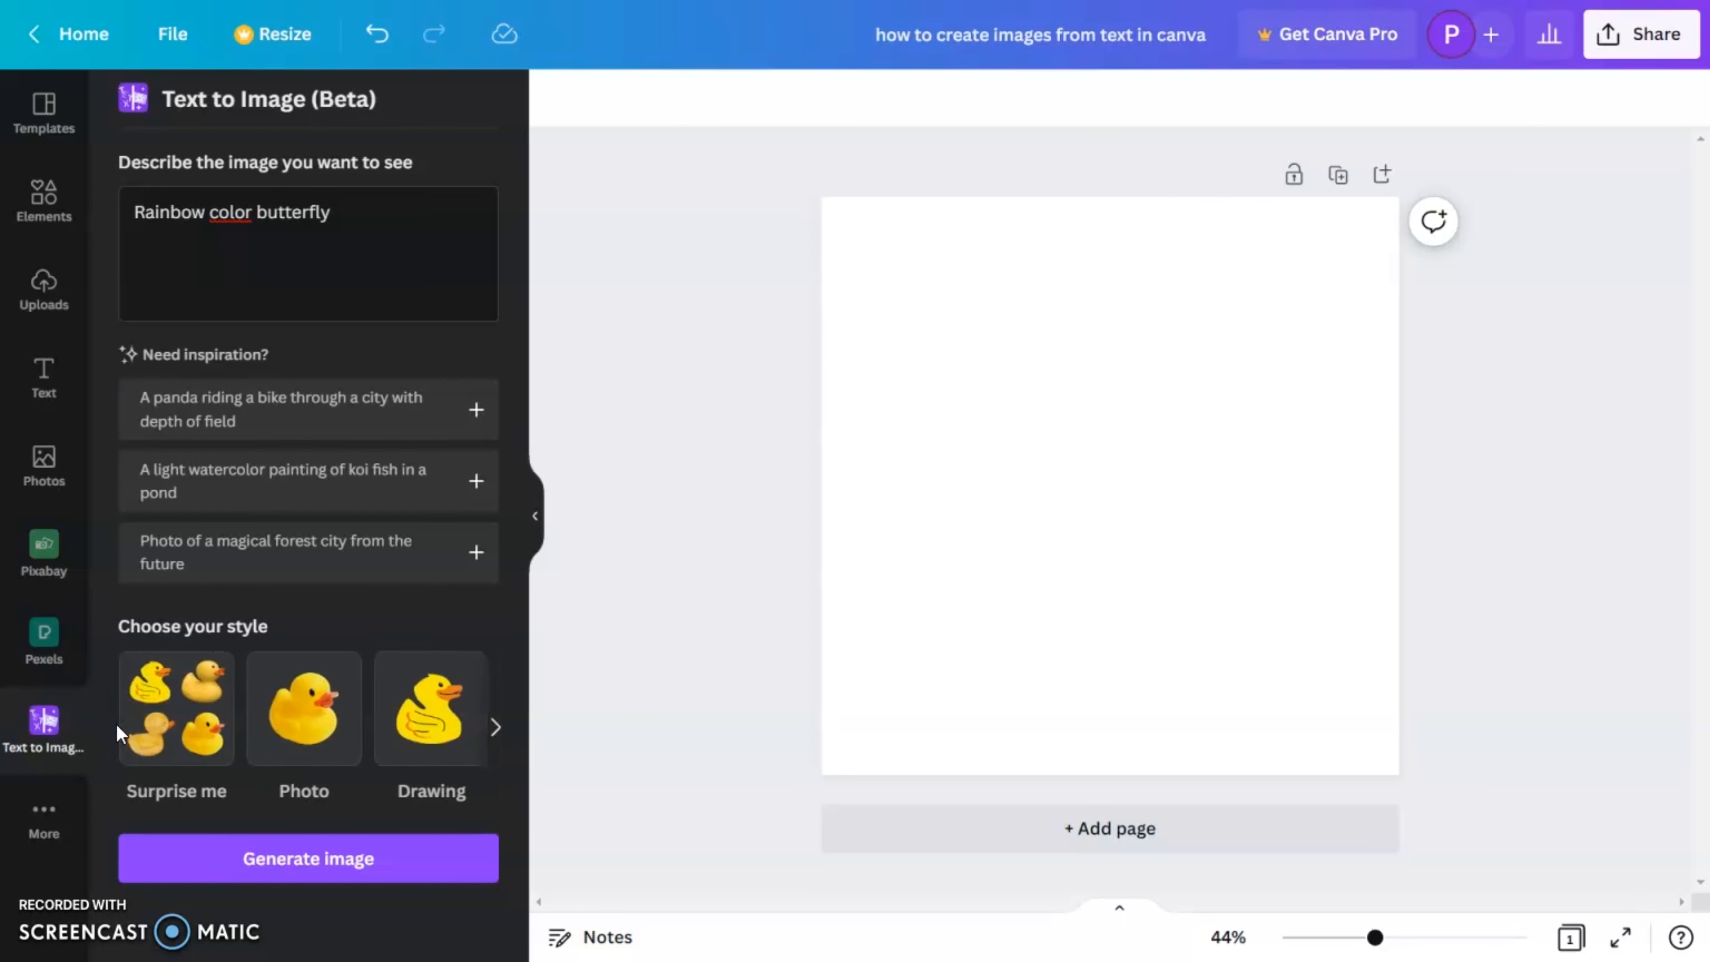
pyautogui.click(296, 731)
pyautogui.click(343, 865)
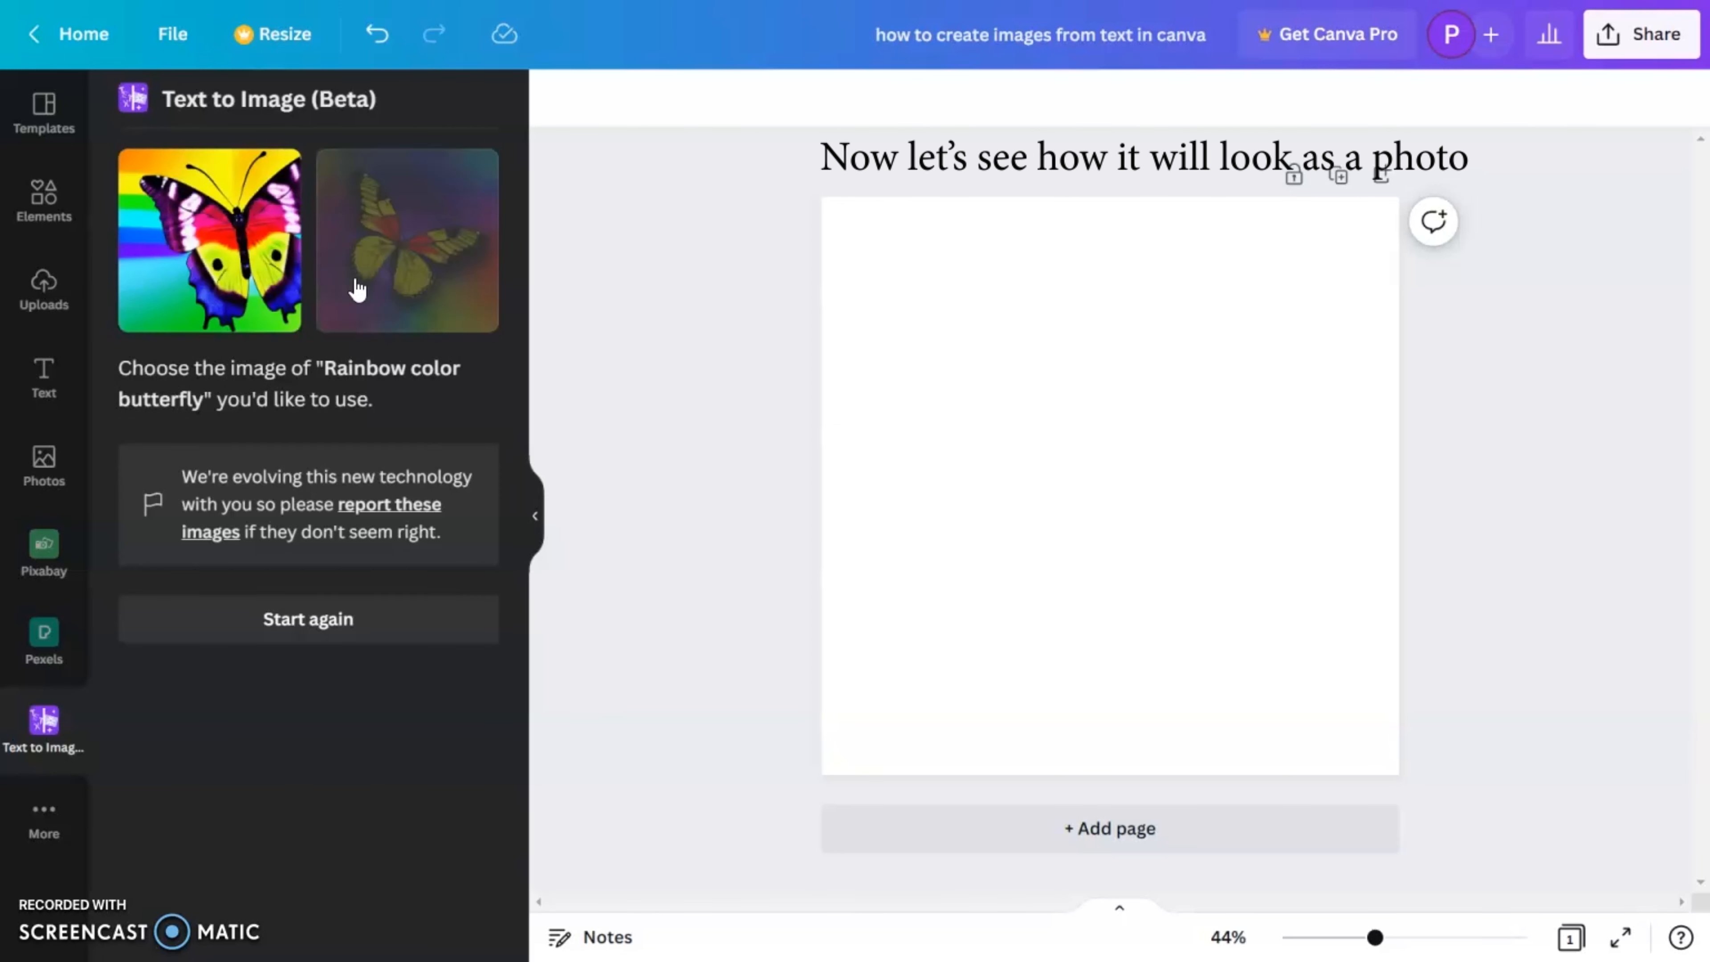
# Place the yellow butterfly photo and the multicoloured butterfly photo on the page in turn, deleting each after viewing.
pyautogui.click(357, 288)
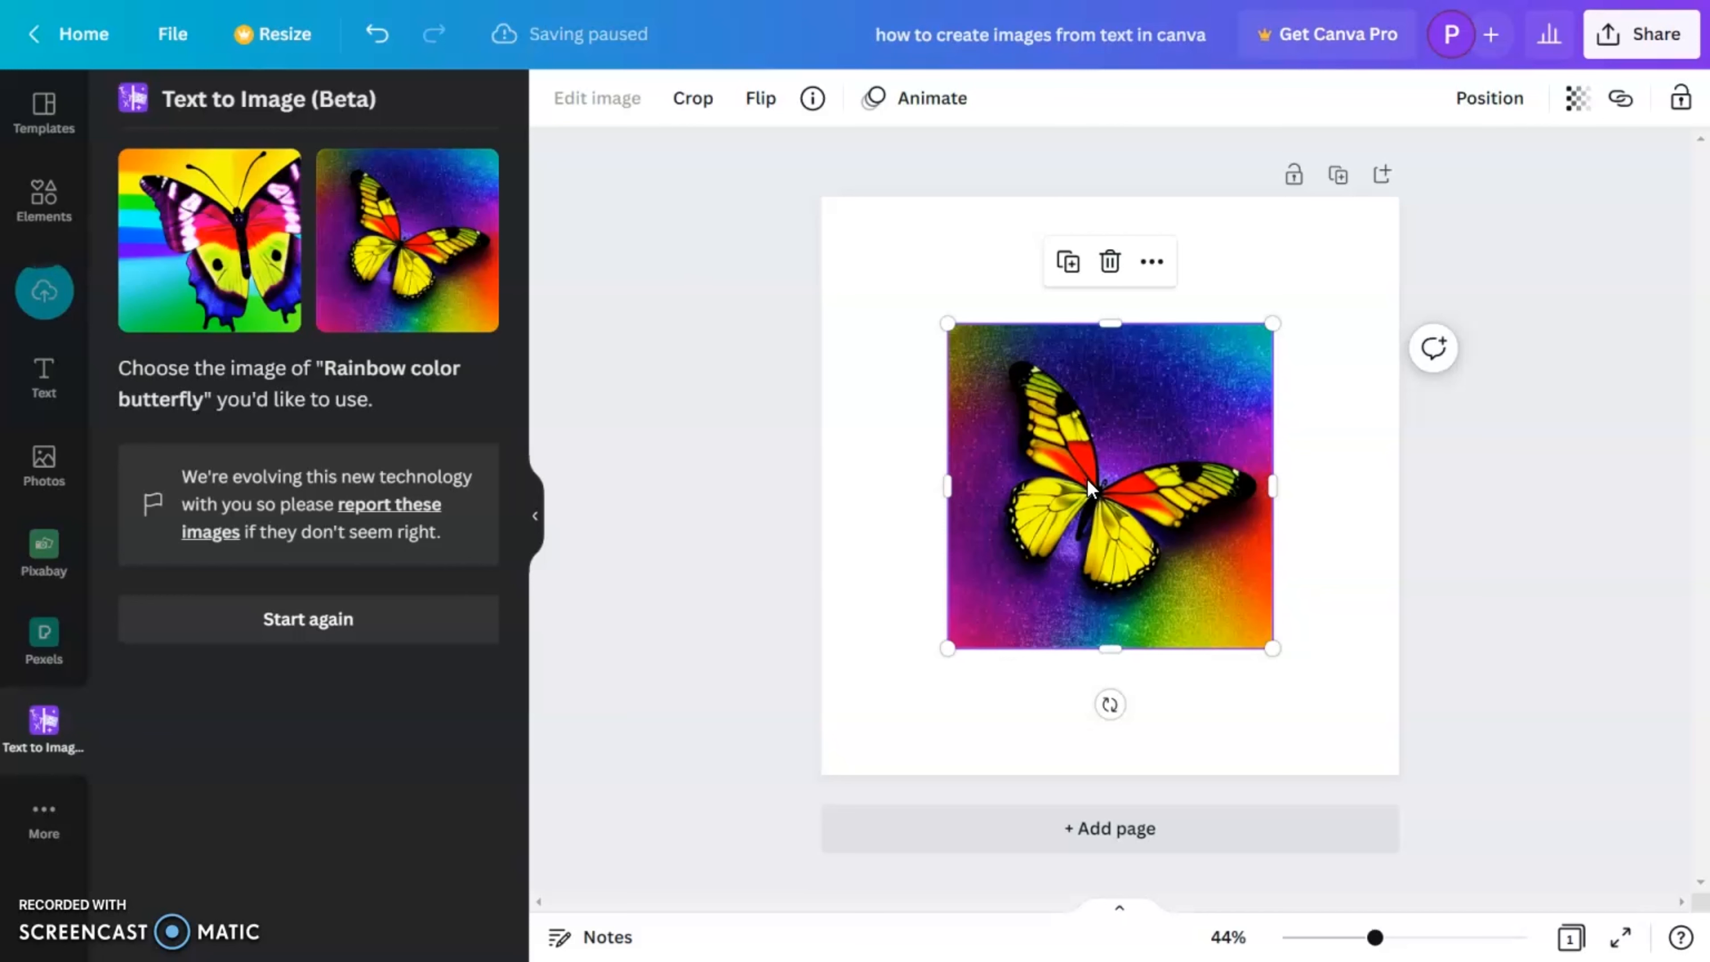
pyautogui.press('Delete')
pyautogui.click(247, 265)
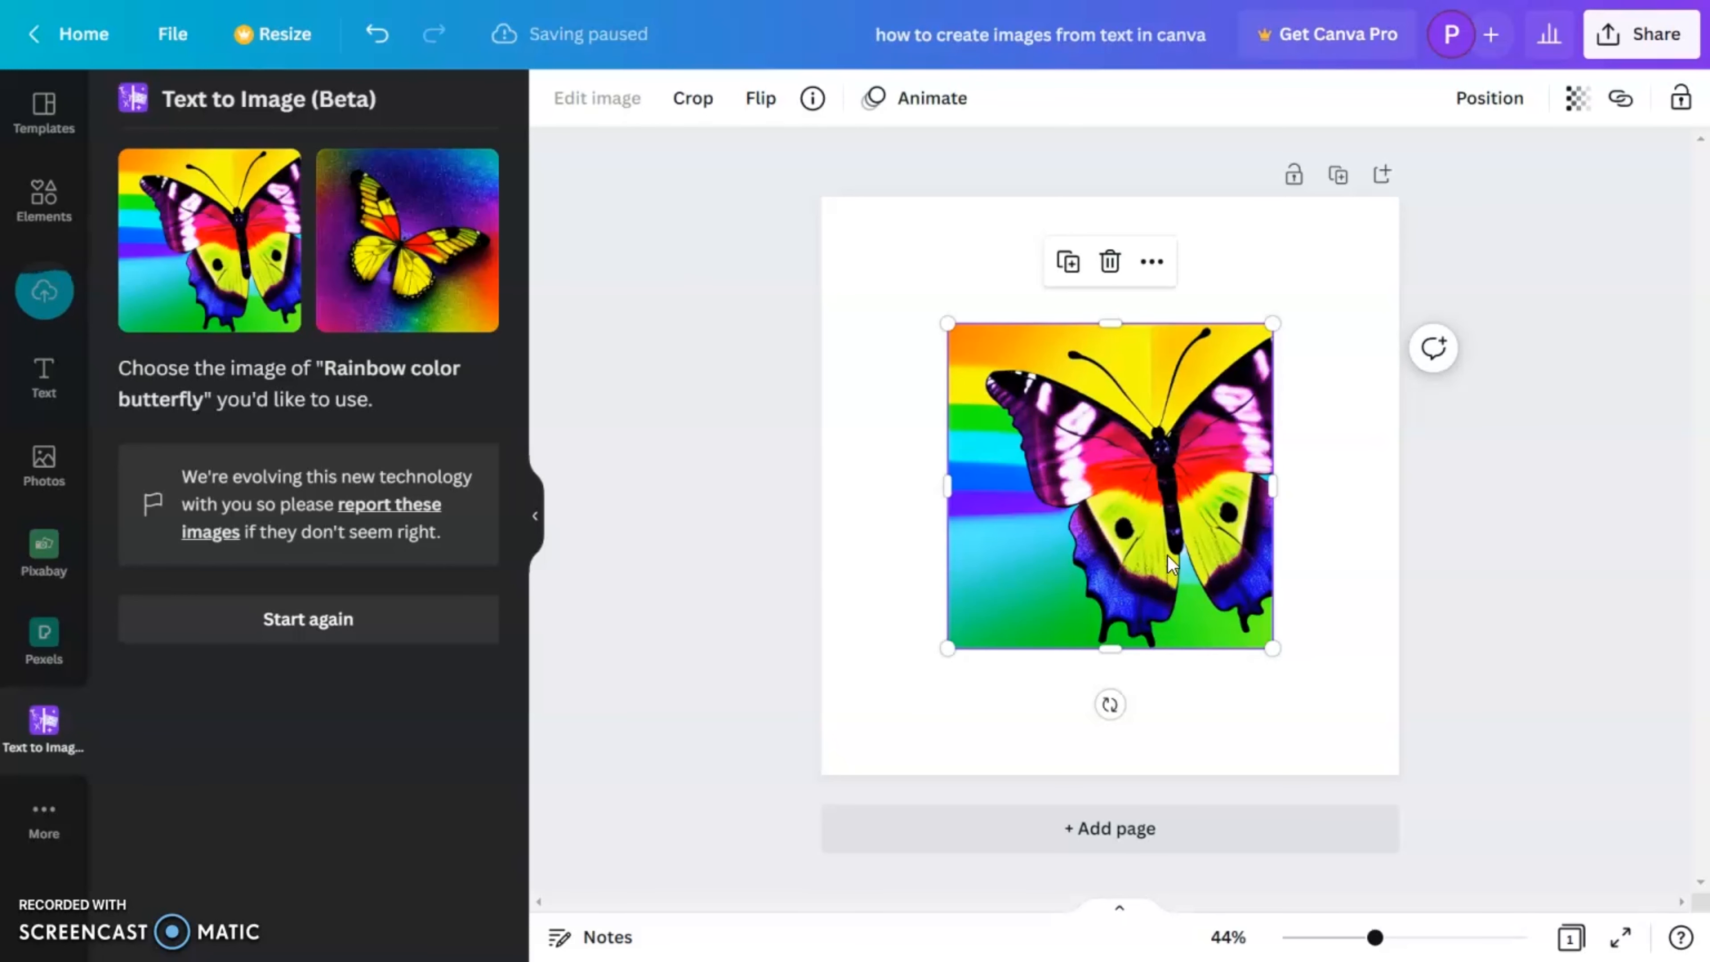
pyautogui.press('Delete')
# Start again with the description "small house near a lake with swans and ducks" and generate images.
pyautogui.click(458, 630)
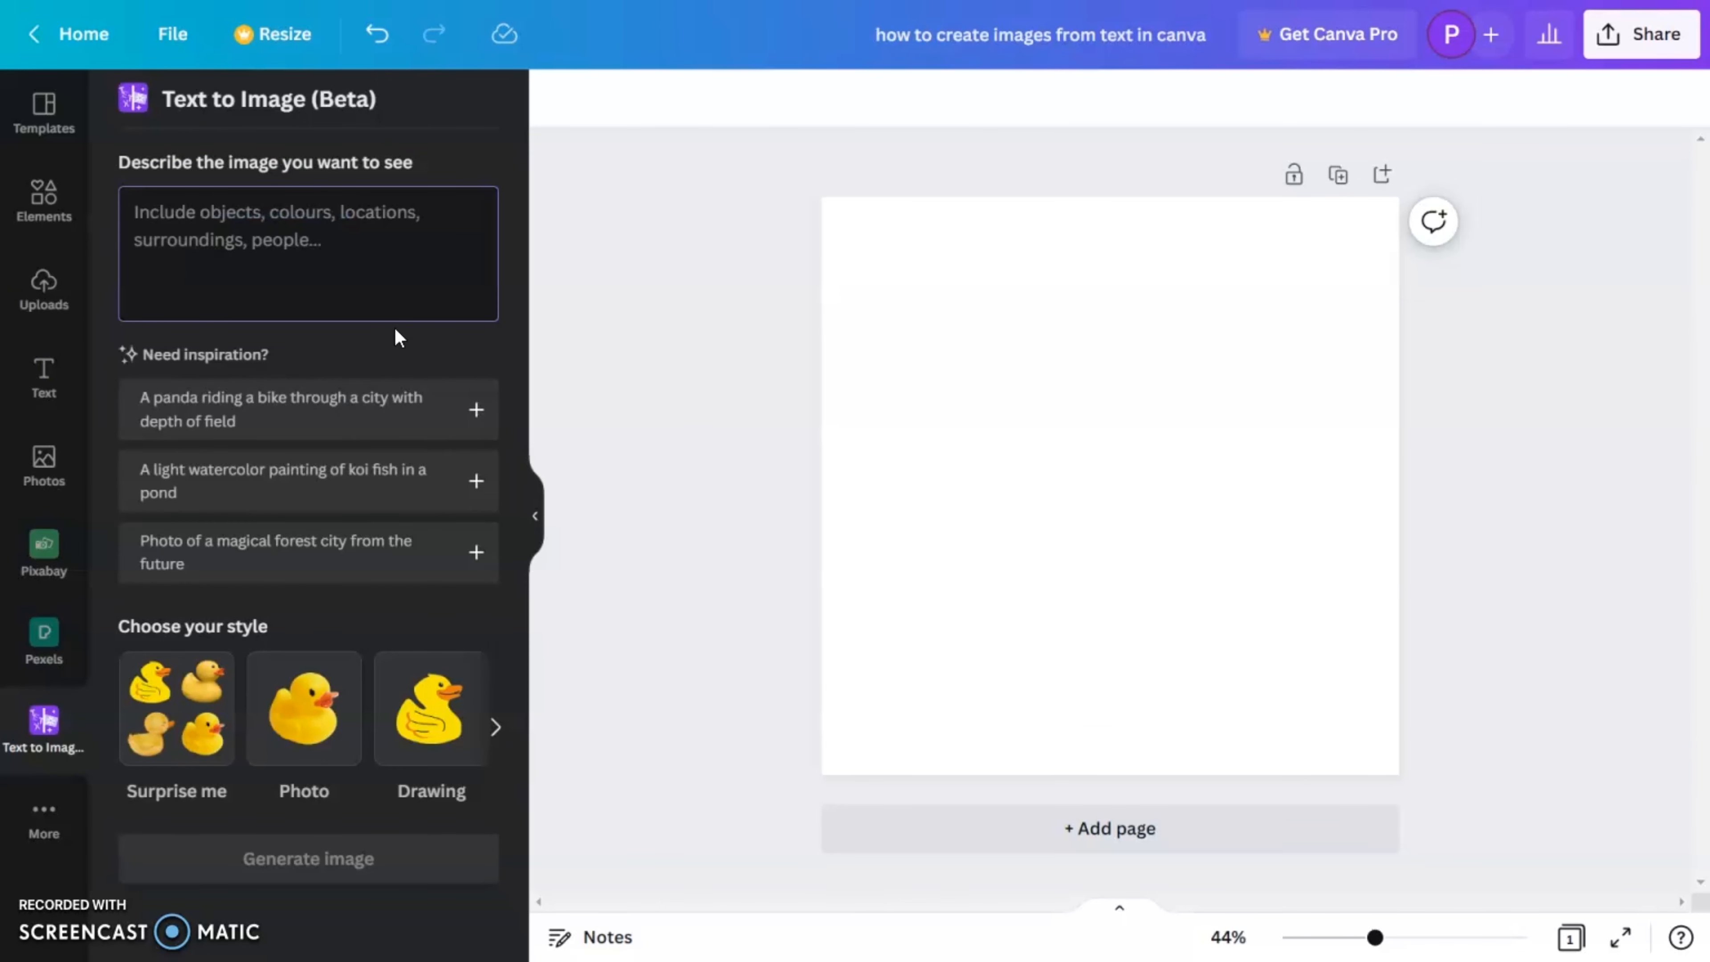
pyautogui.write('small ')
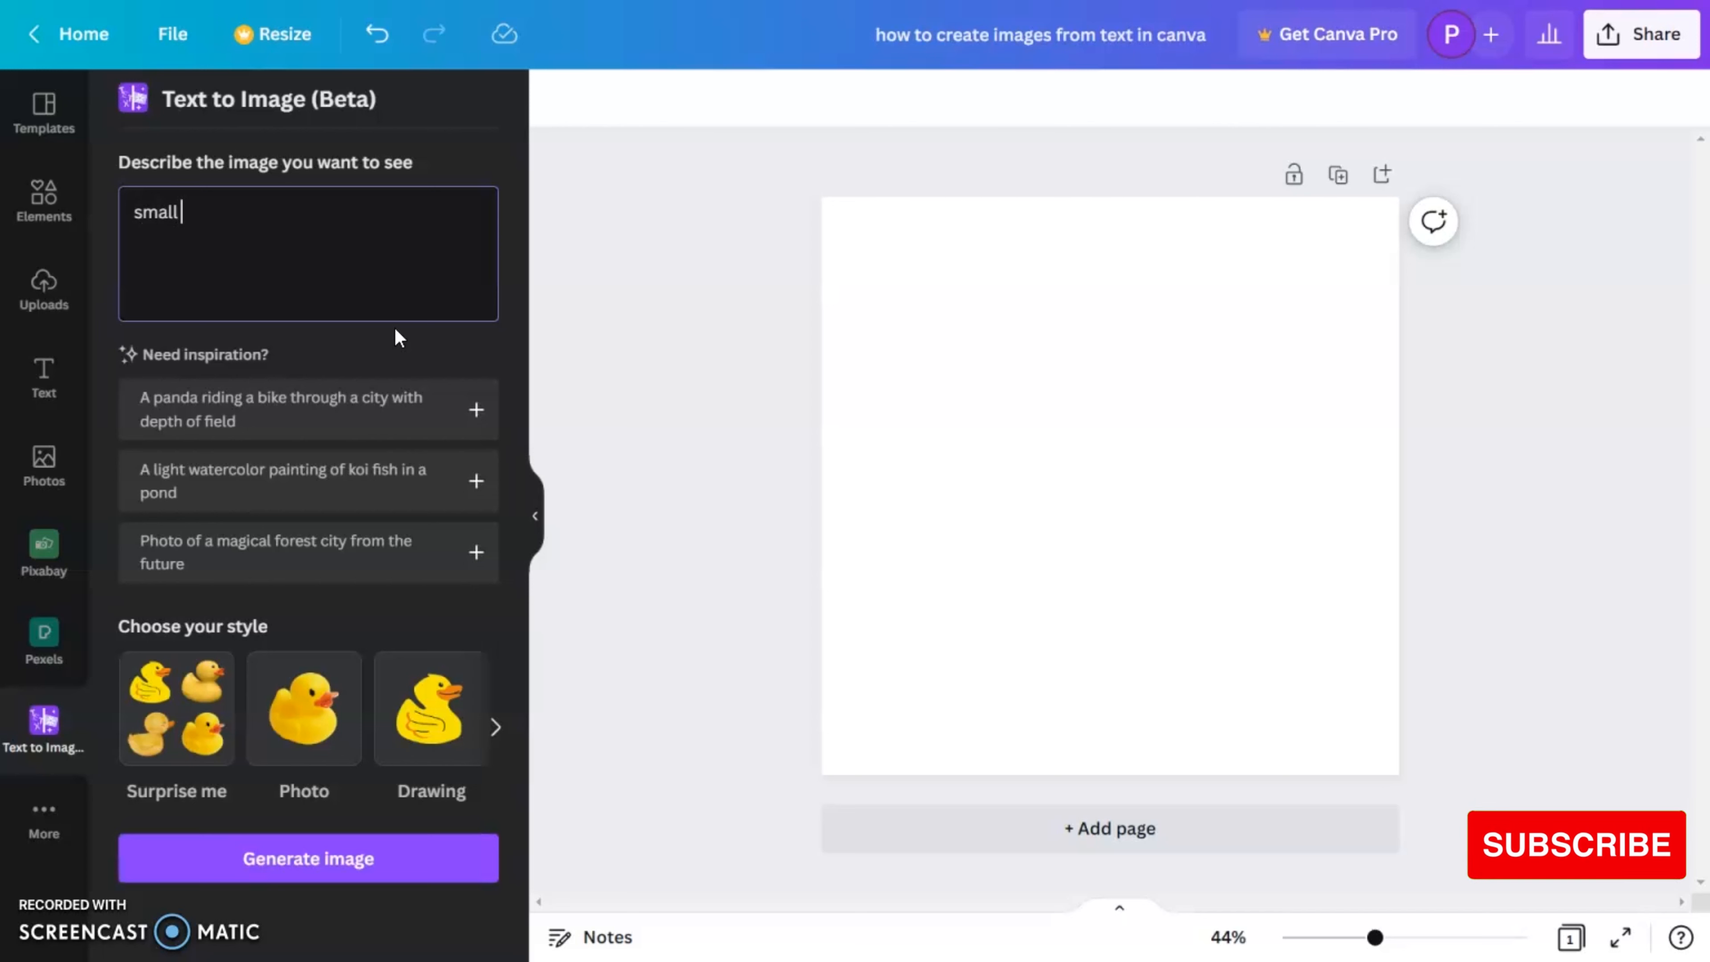
pyautogui.write('house')
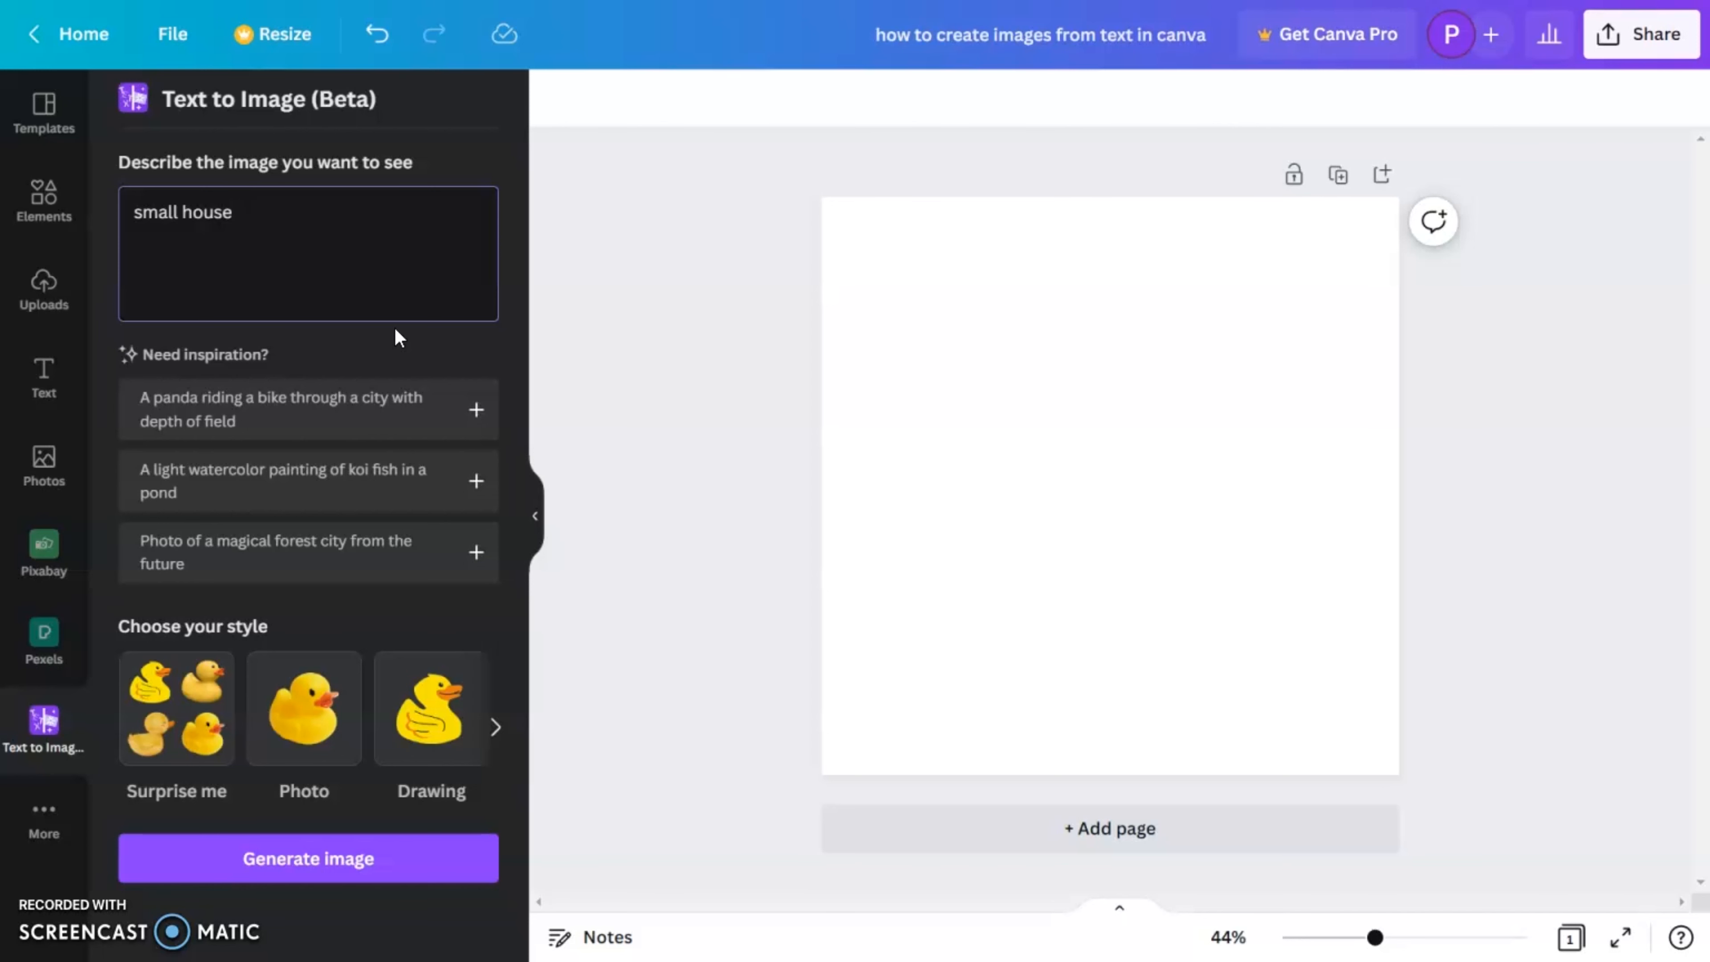
pyautogui.write('near a lake ')
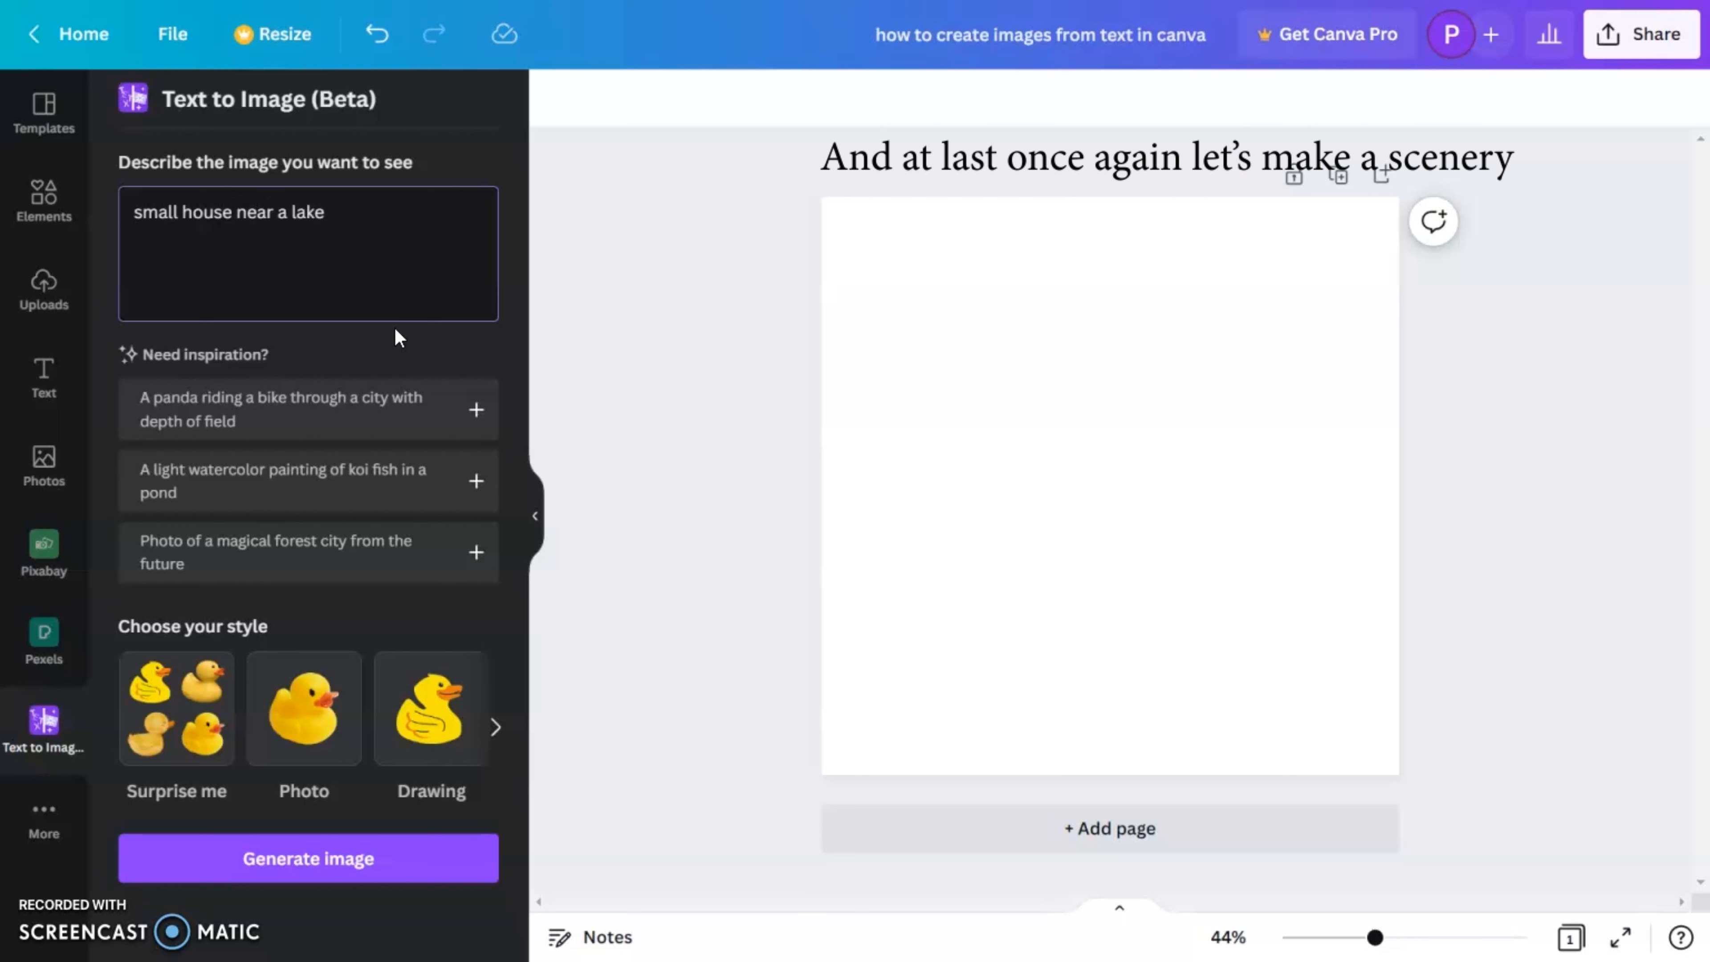
pyautogui.write('with swans and dud')
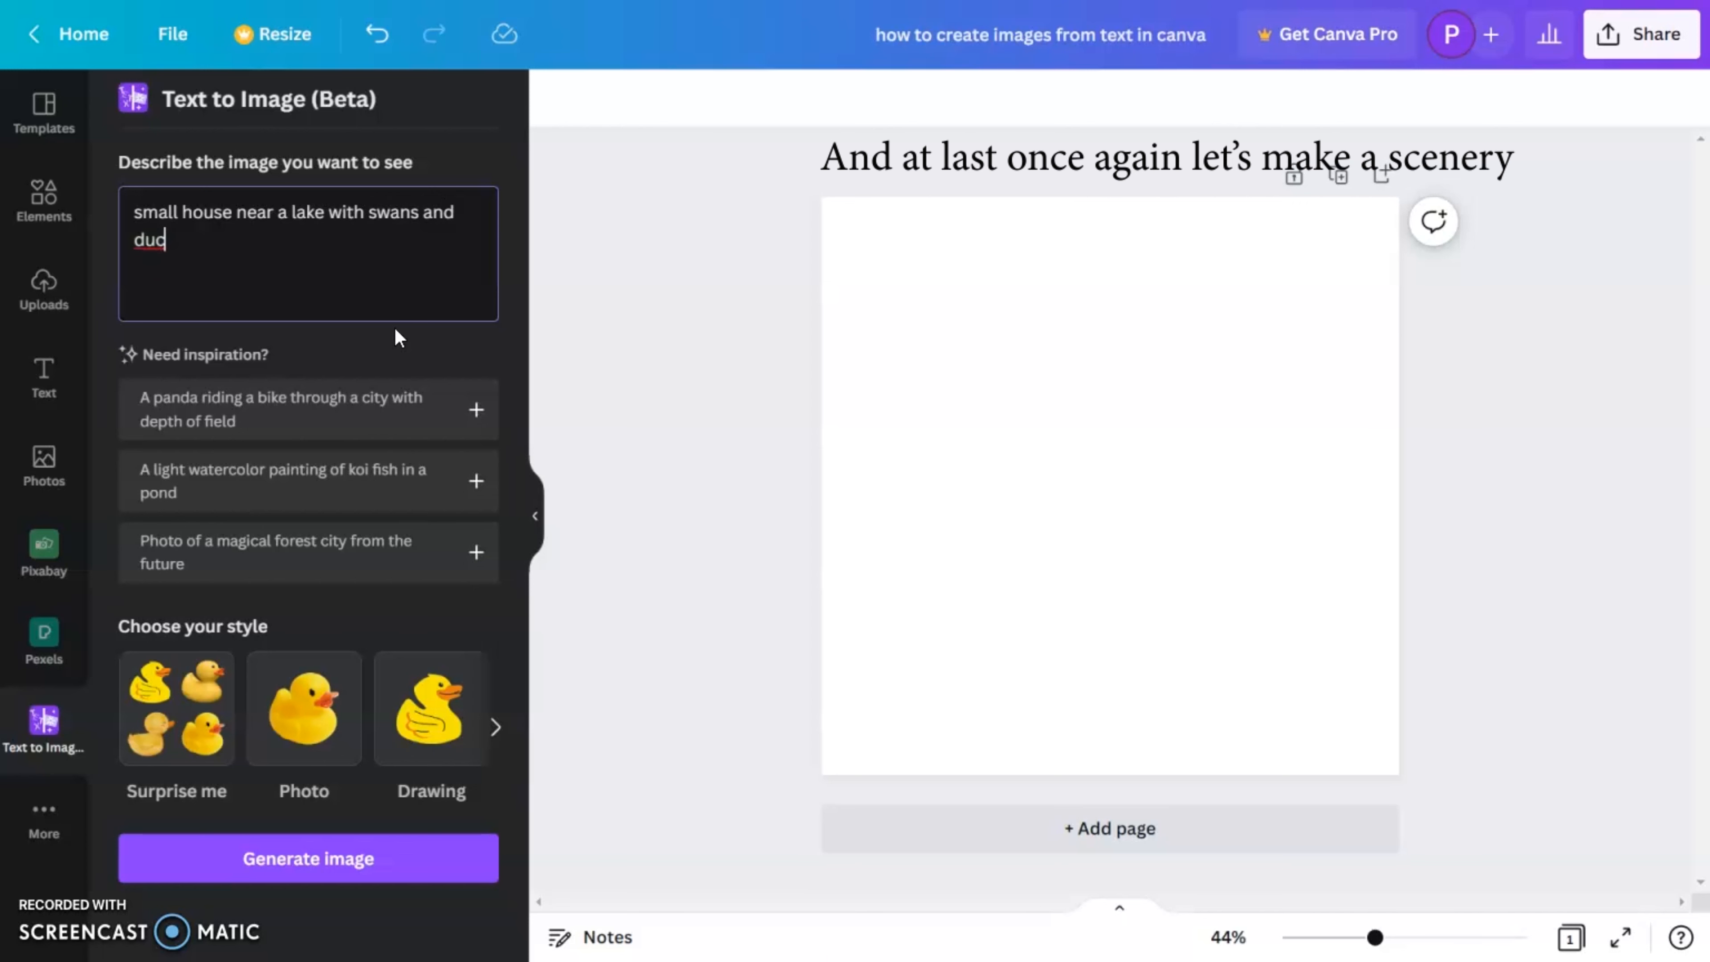
pyautogui.press('BackSpace')
pyautogui.write('cks')
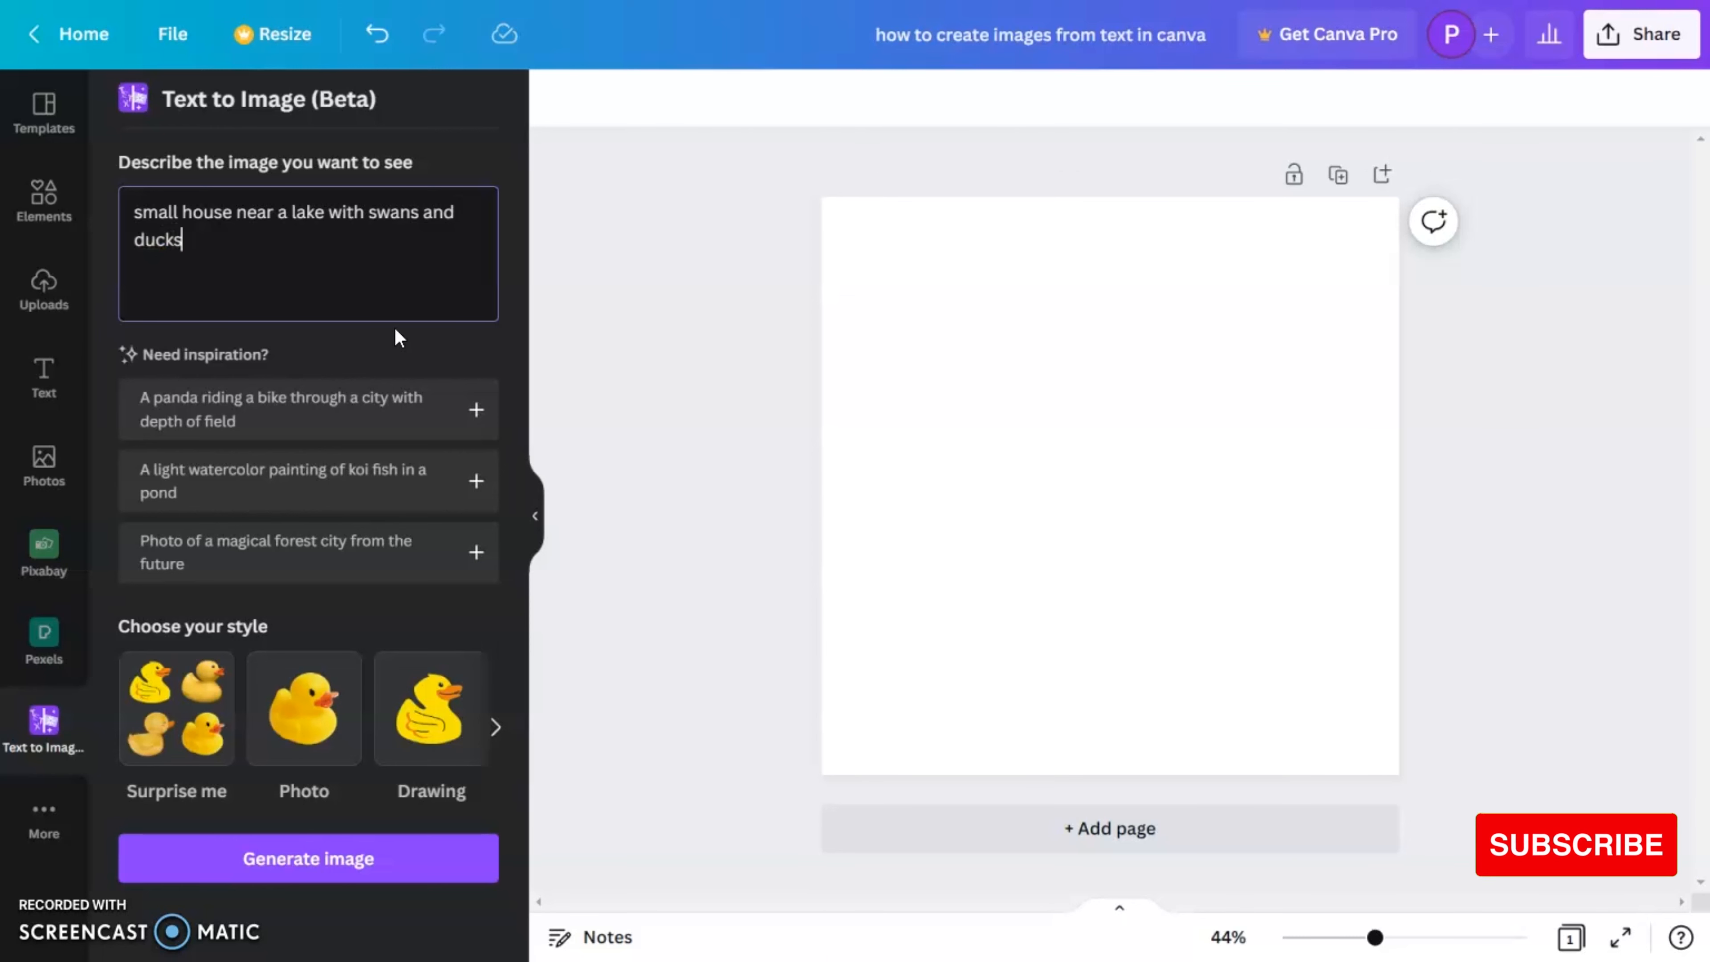
pyautogui.click(495, 727)
pyautogui.click(309, 859)
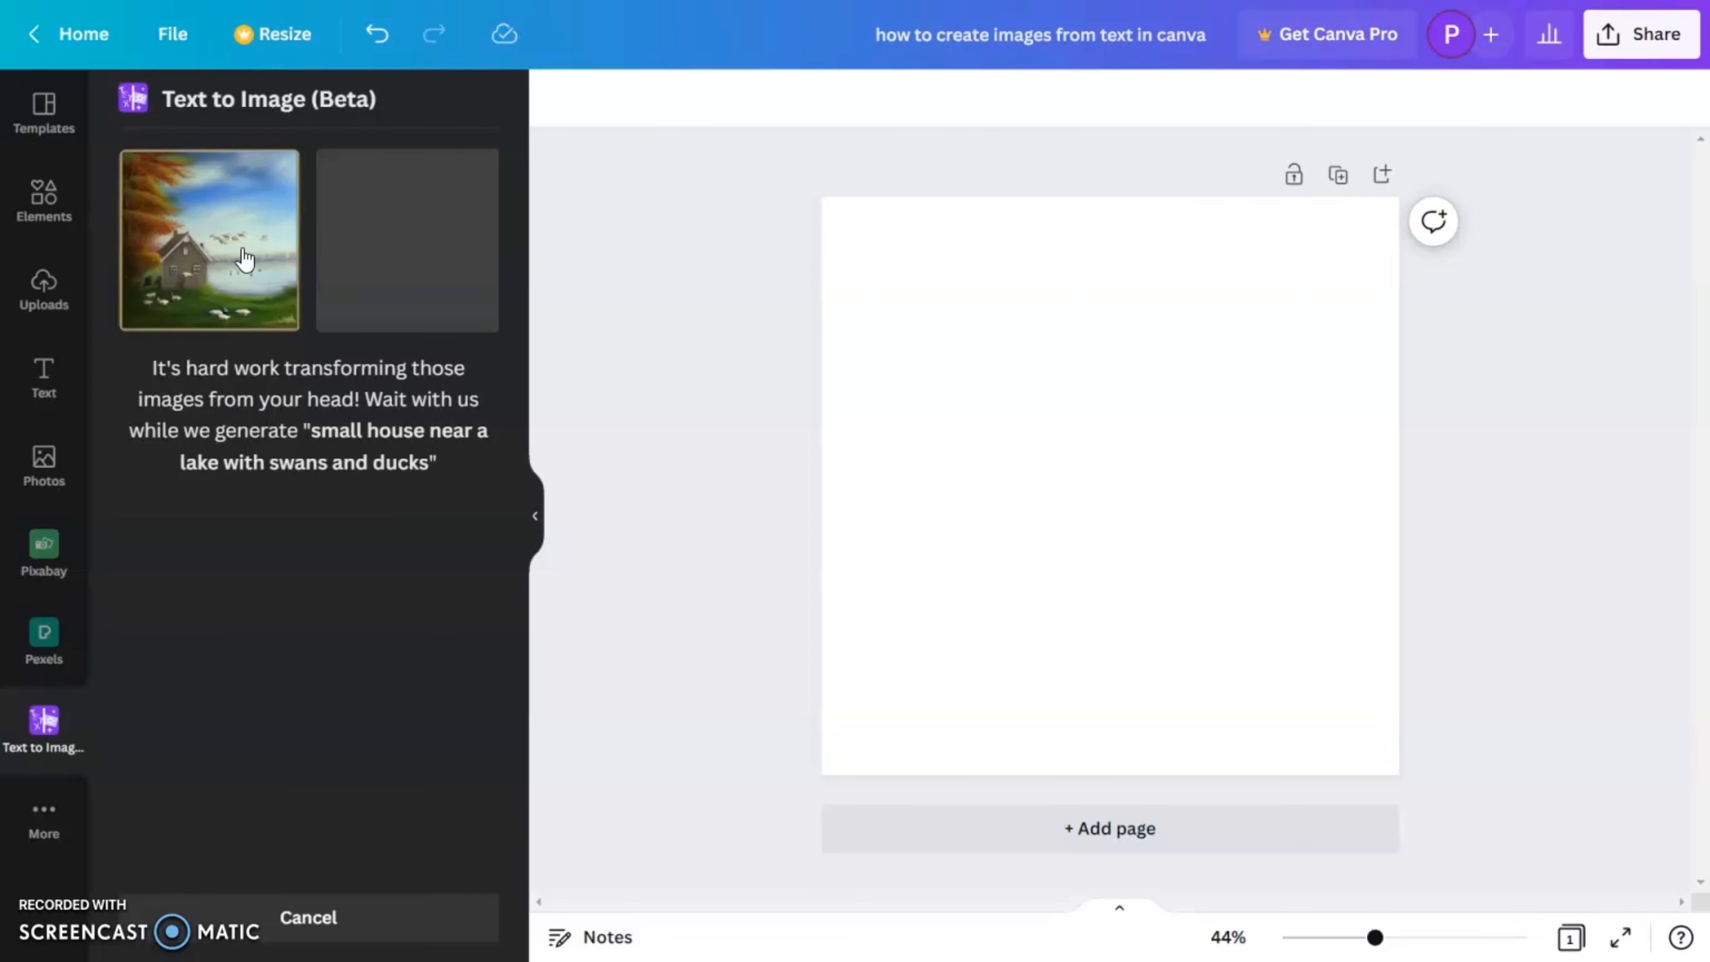
# Preview the autumn house painting enlarged to fill the page and the swan lake image at its default size, deleting each after viewing.
pyautogui.click(244, 258)
pyautogui.moveTo(1276, 327); pyautogui.dragTo(1441, 244)
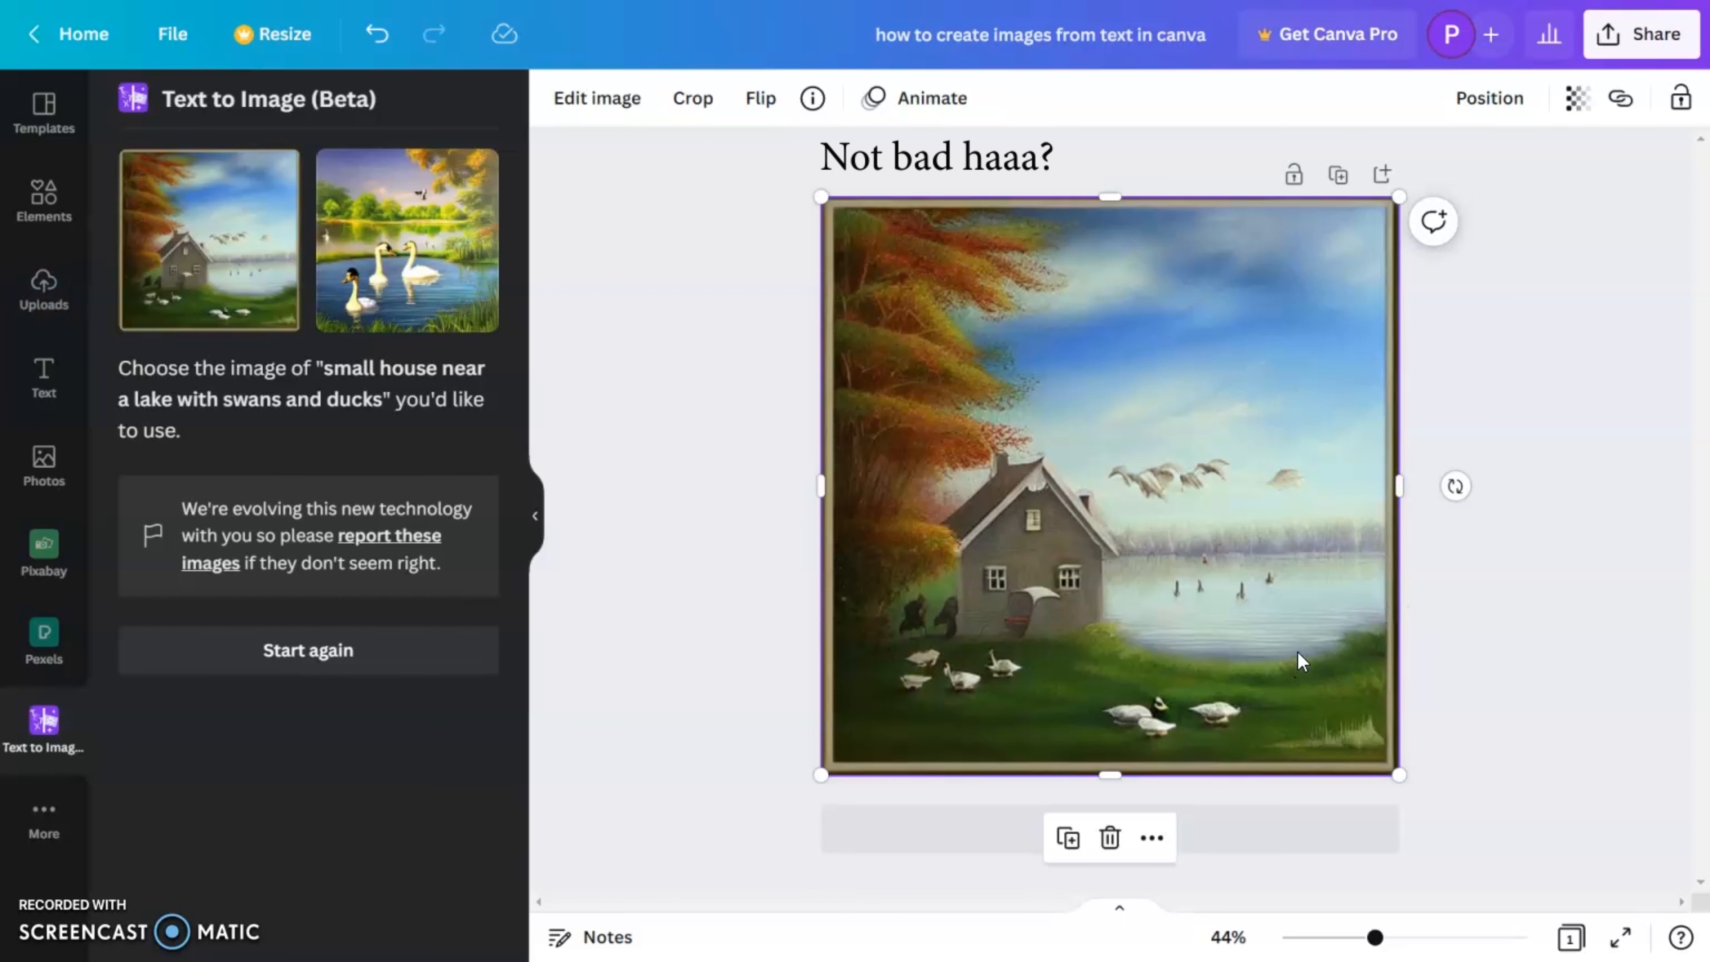
pyautogui.press('Delete')
pyautogui.click(474, 294)
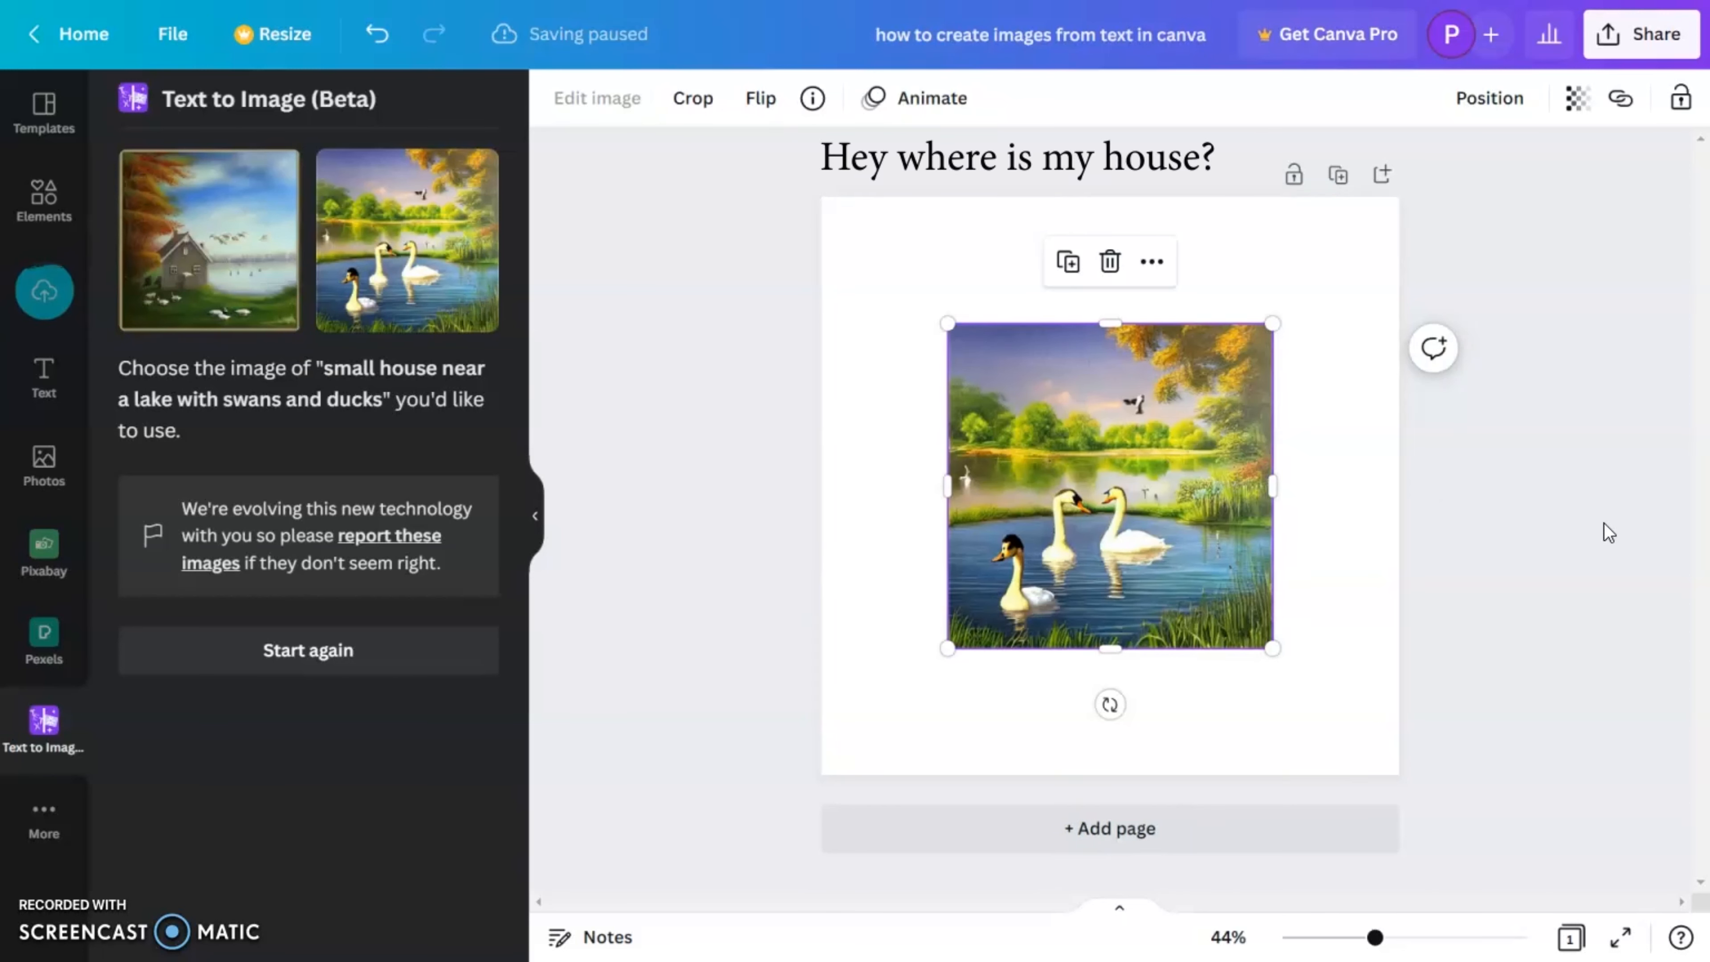
pyautogui.press('Delete')
# Start again with the same lake house description and generate images in the Surprise me style.
pyautogui.click(382, 652)
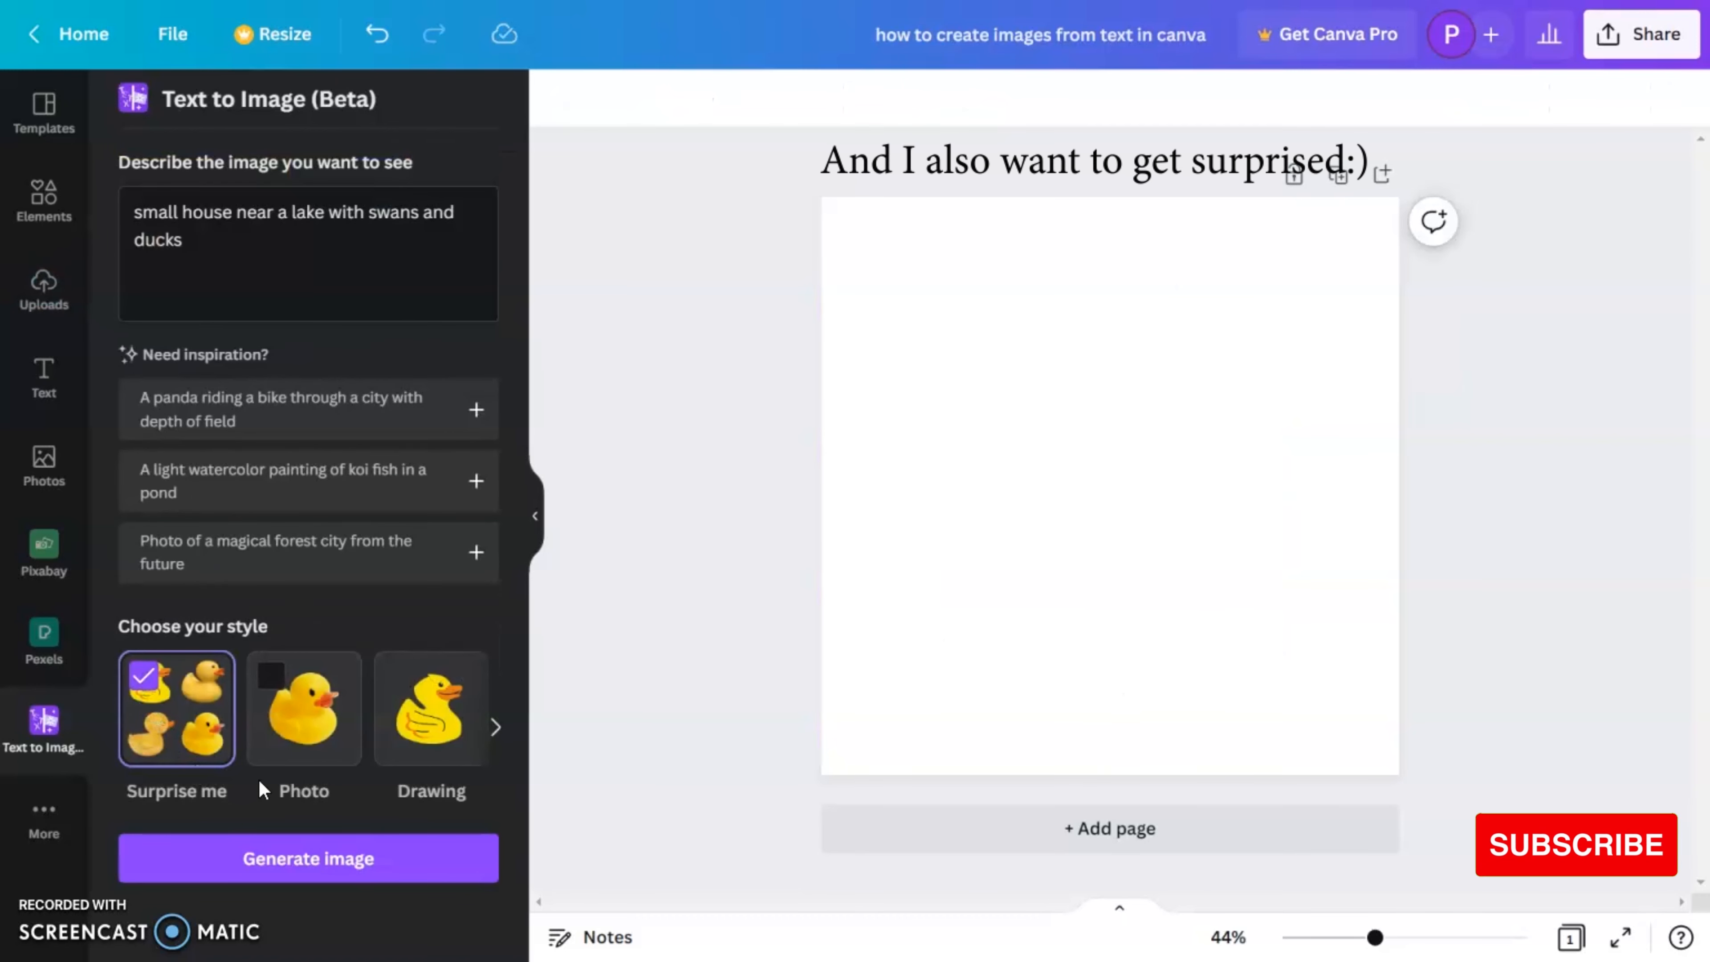
pyautogui.click(279, 872)
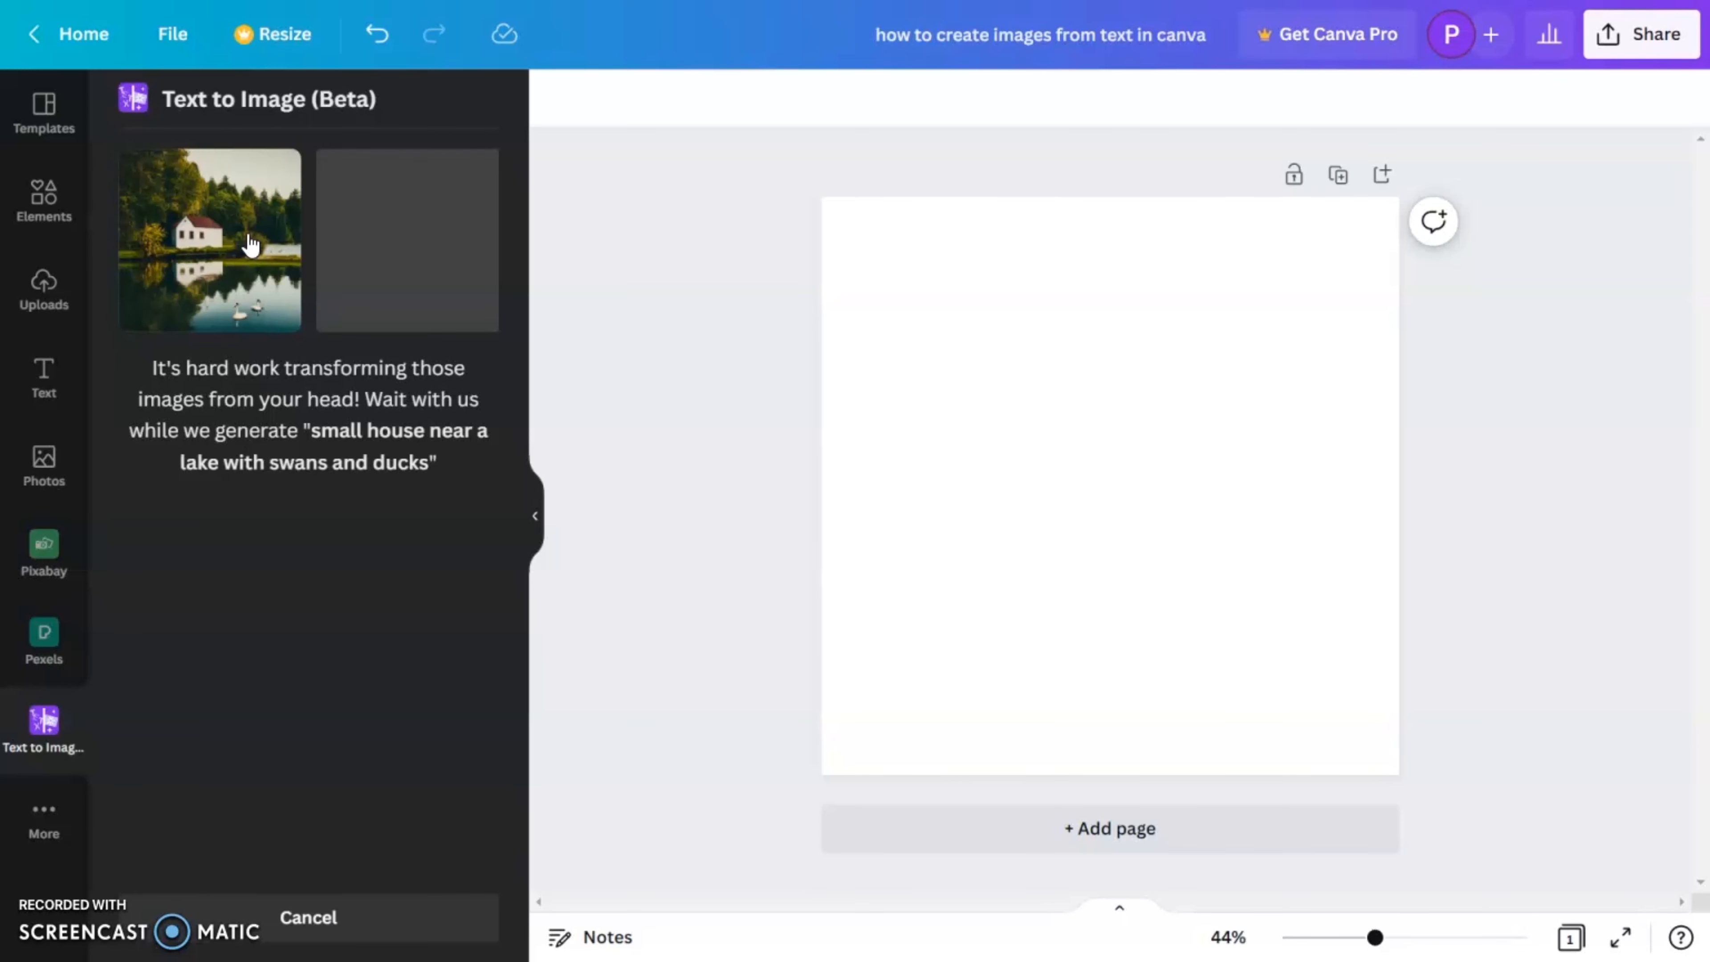
# Place the image of the red-roofed house with two swans, enlarge it to fill the page, and delete it after viewing.
pyautogui.click(247, 244)
pyautogui.moveTo(1271, 325); pyautogui.dragTo(1394, 214)
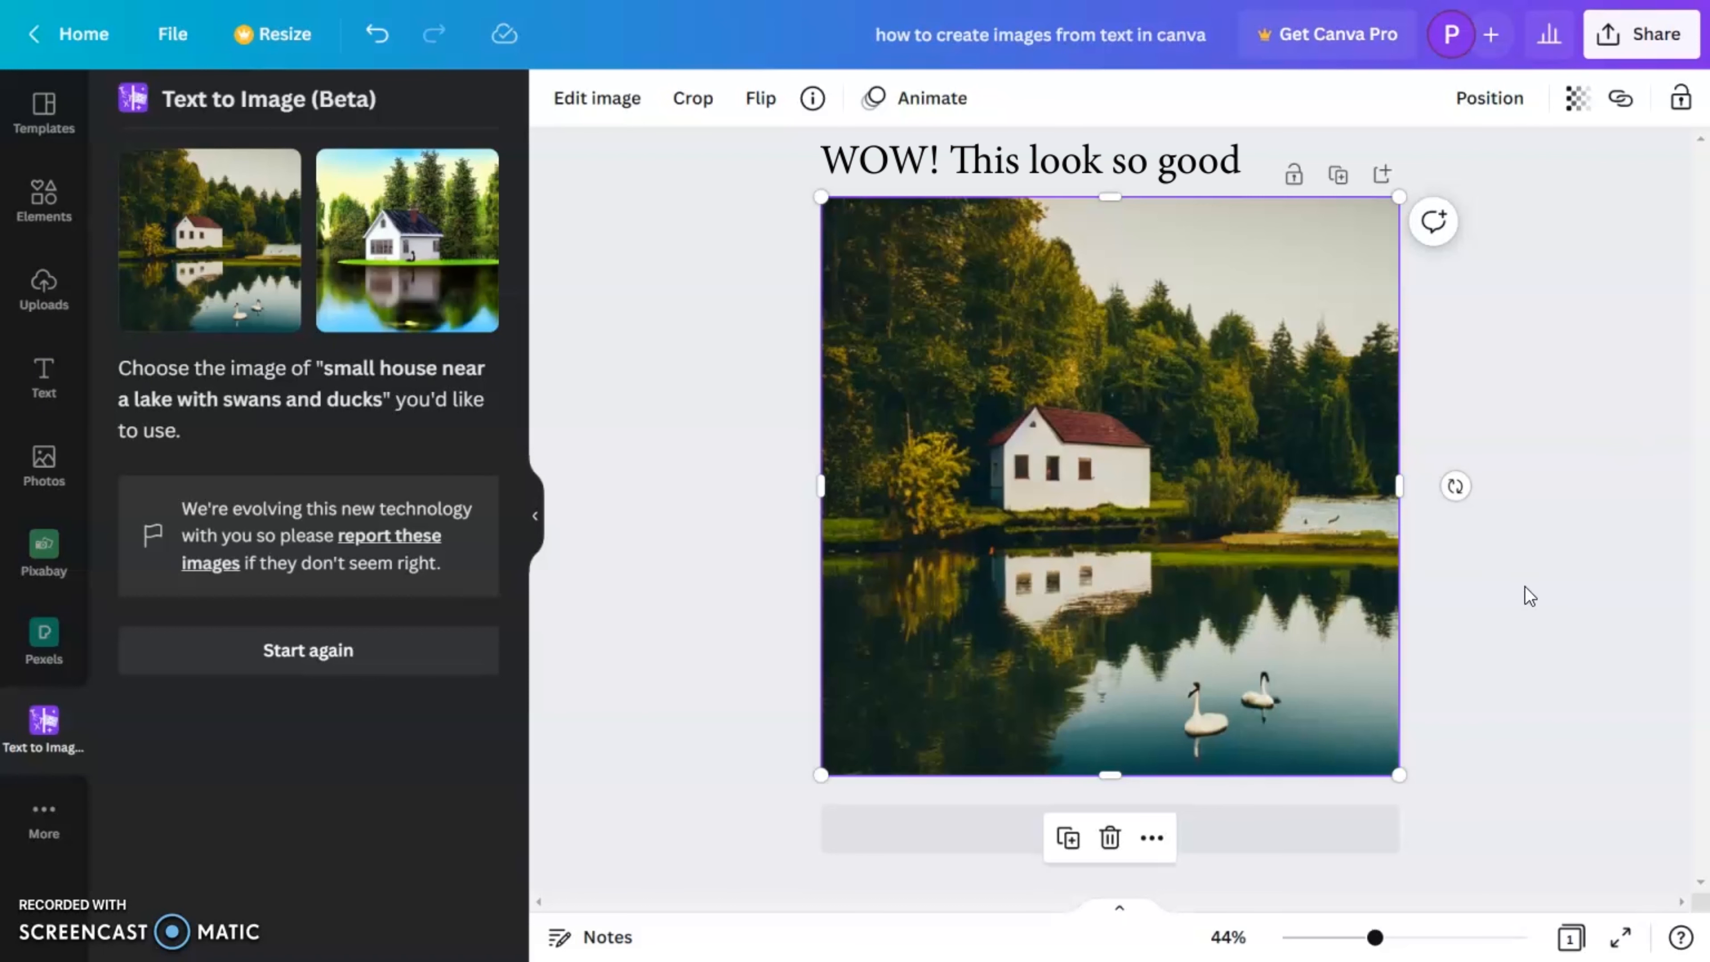
pyautogui.press('Delete')
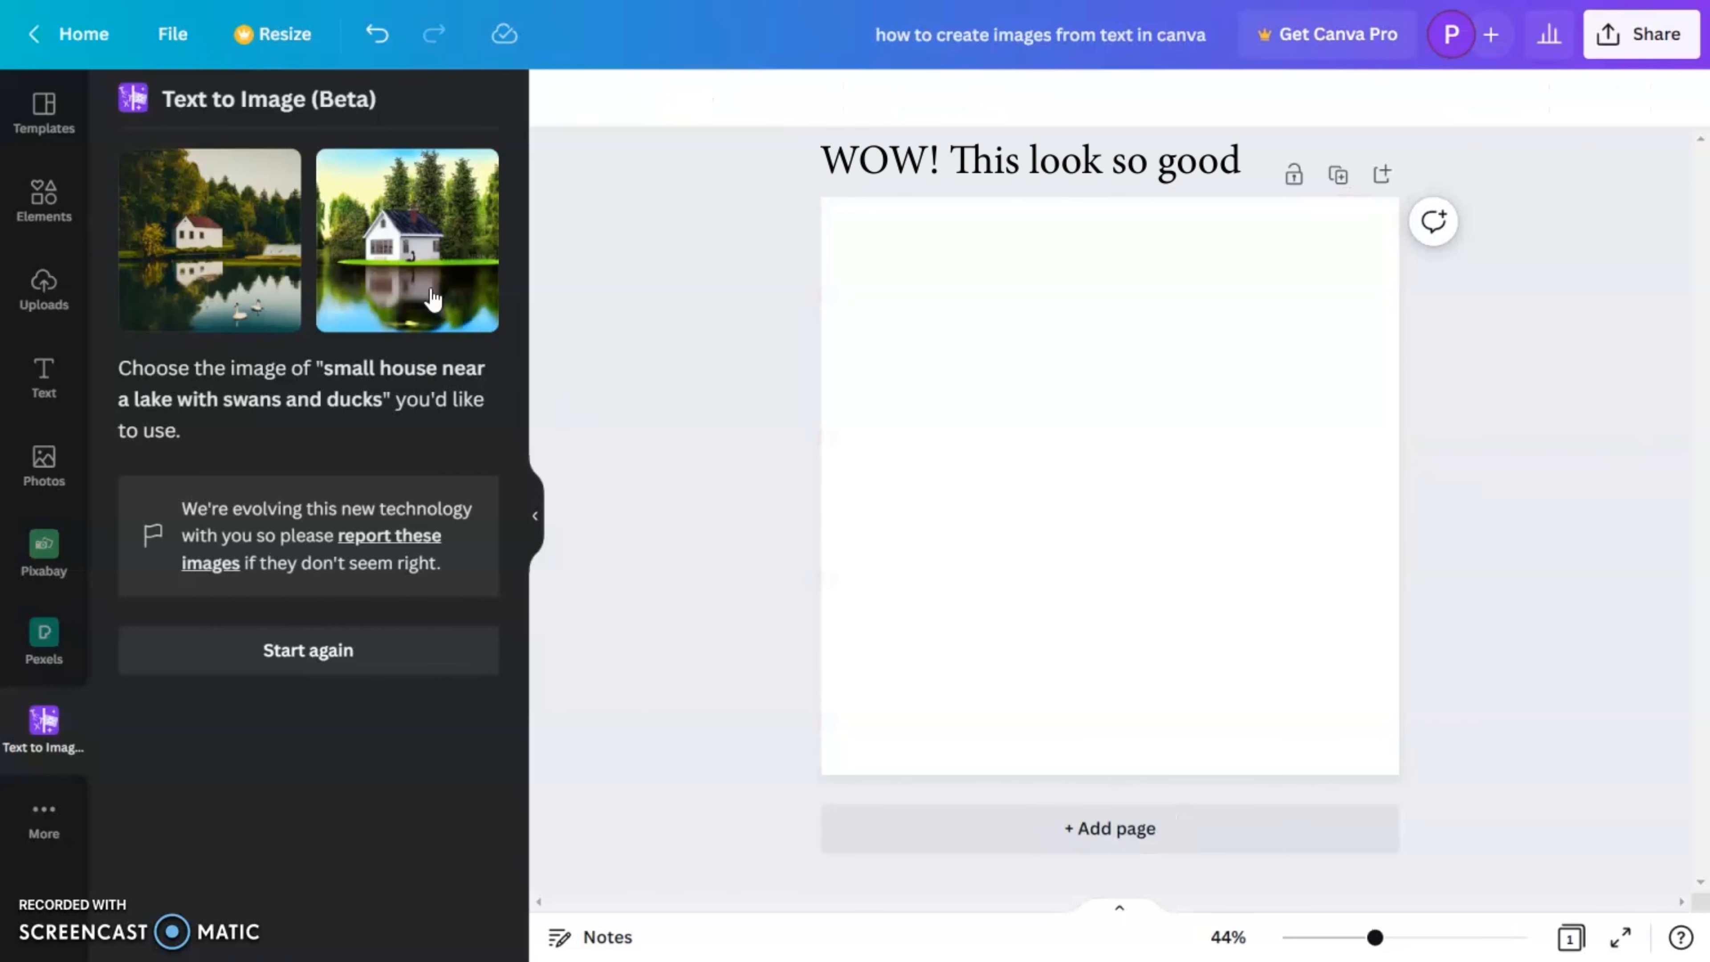
# Place the image of the white house with the dark roof and enlarge it to fill the page.
pyautogui.click(433, 296)
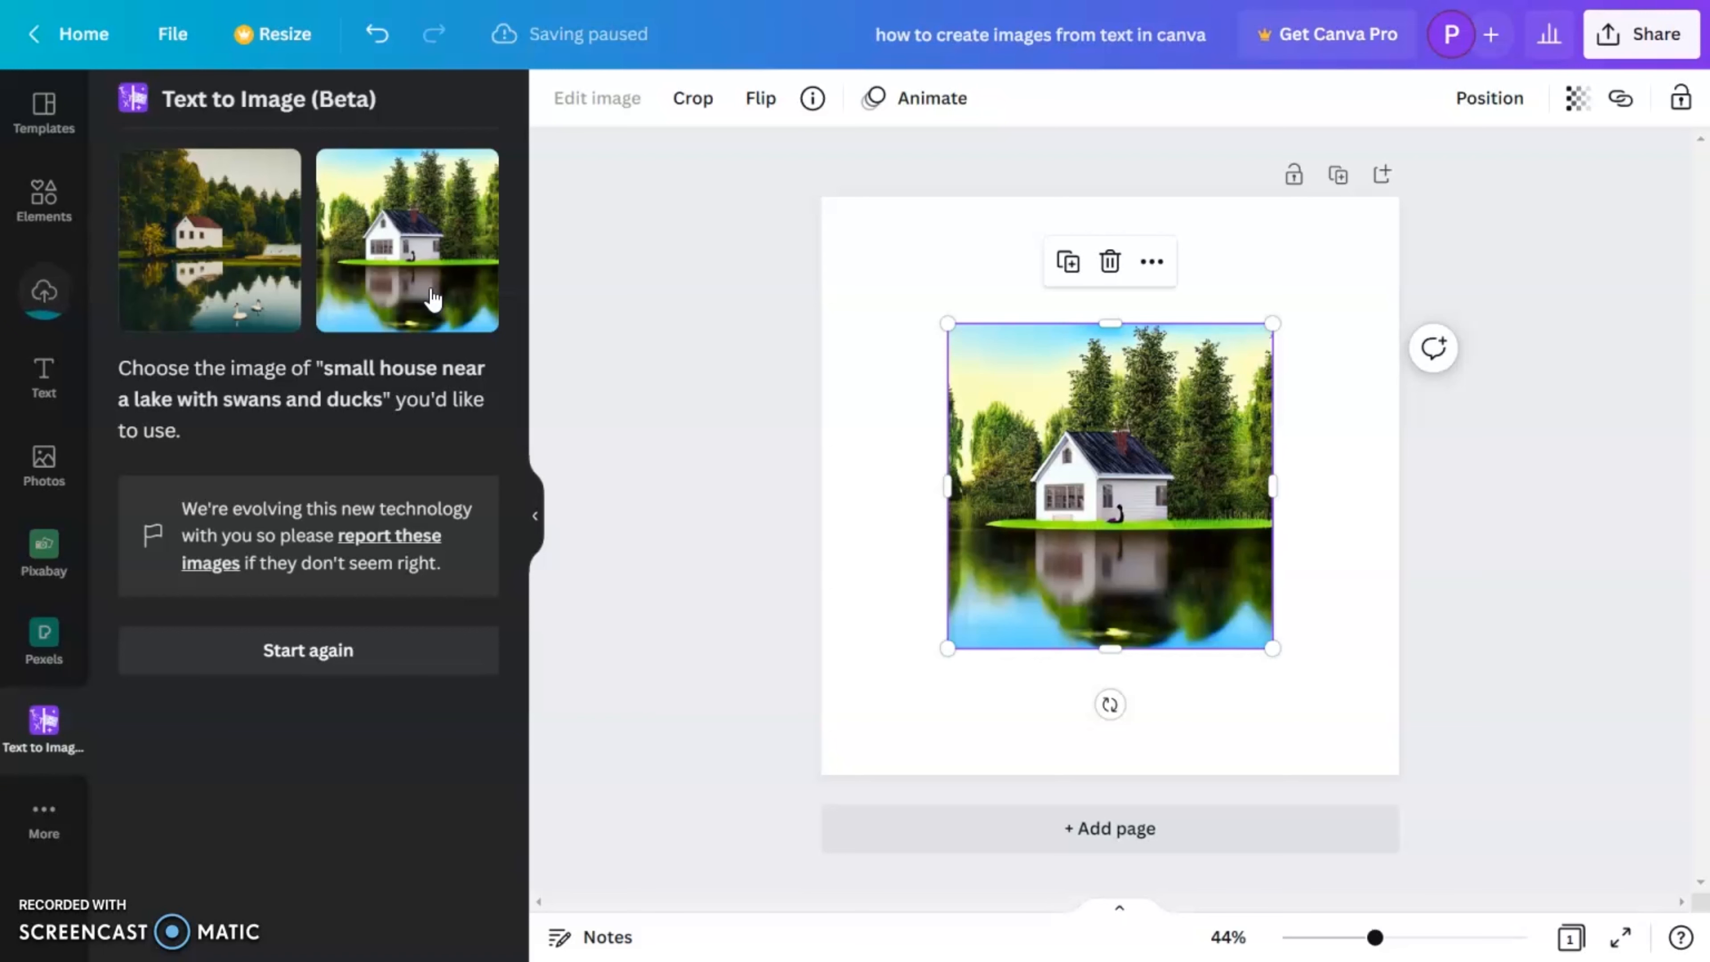
pyautogui.moveTo(1267, 324); pyautogui.dragTo(1415, 183)
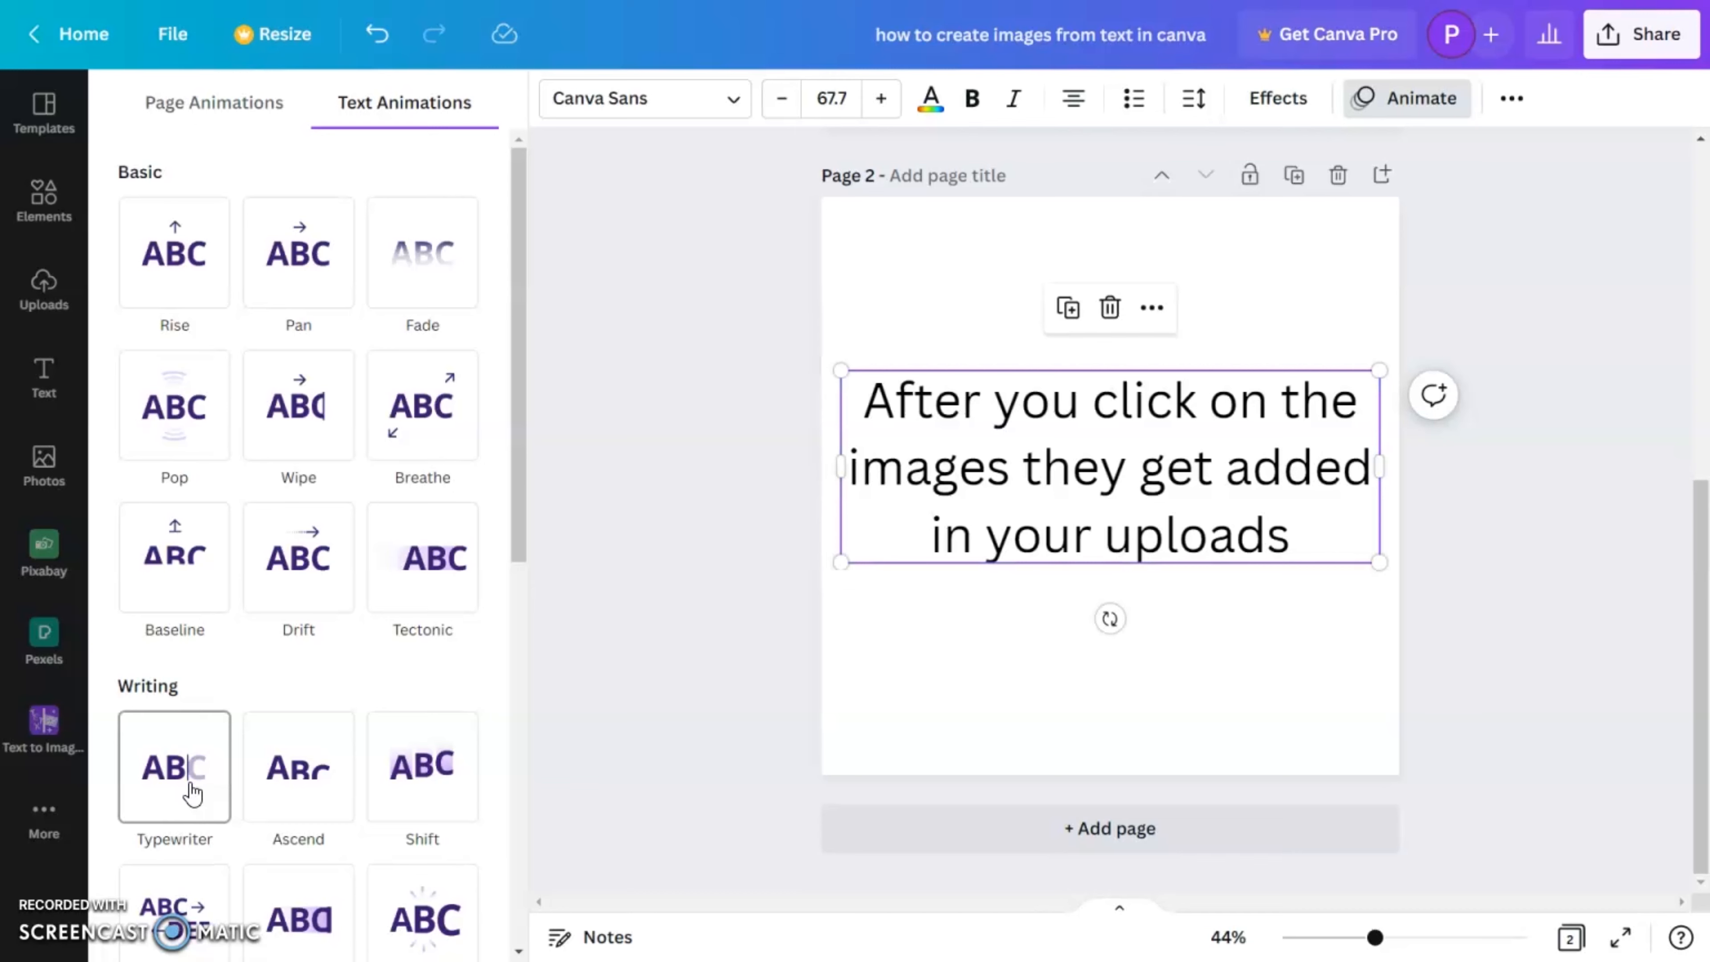
# Open the uploads to look at the generated images added there.
pyautogui.click(44, 377)
pyautogui.click(43, 289)
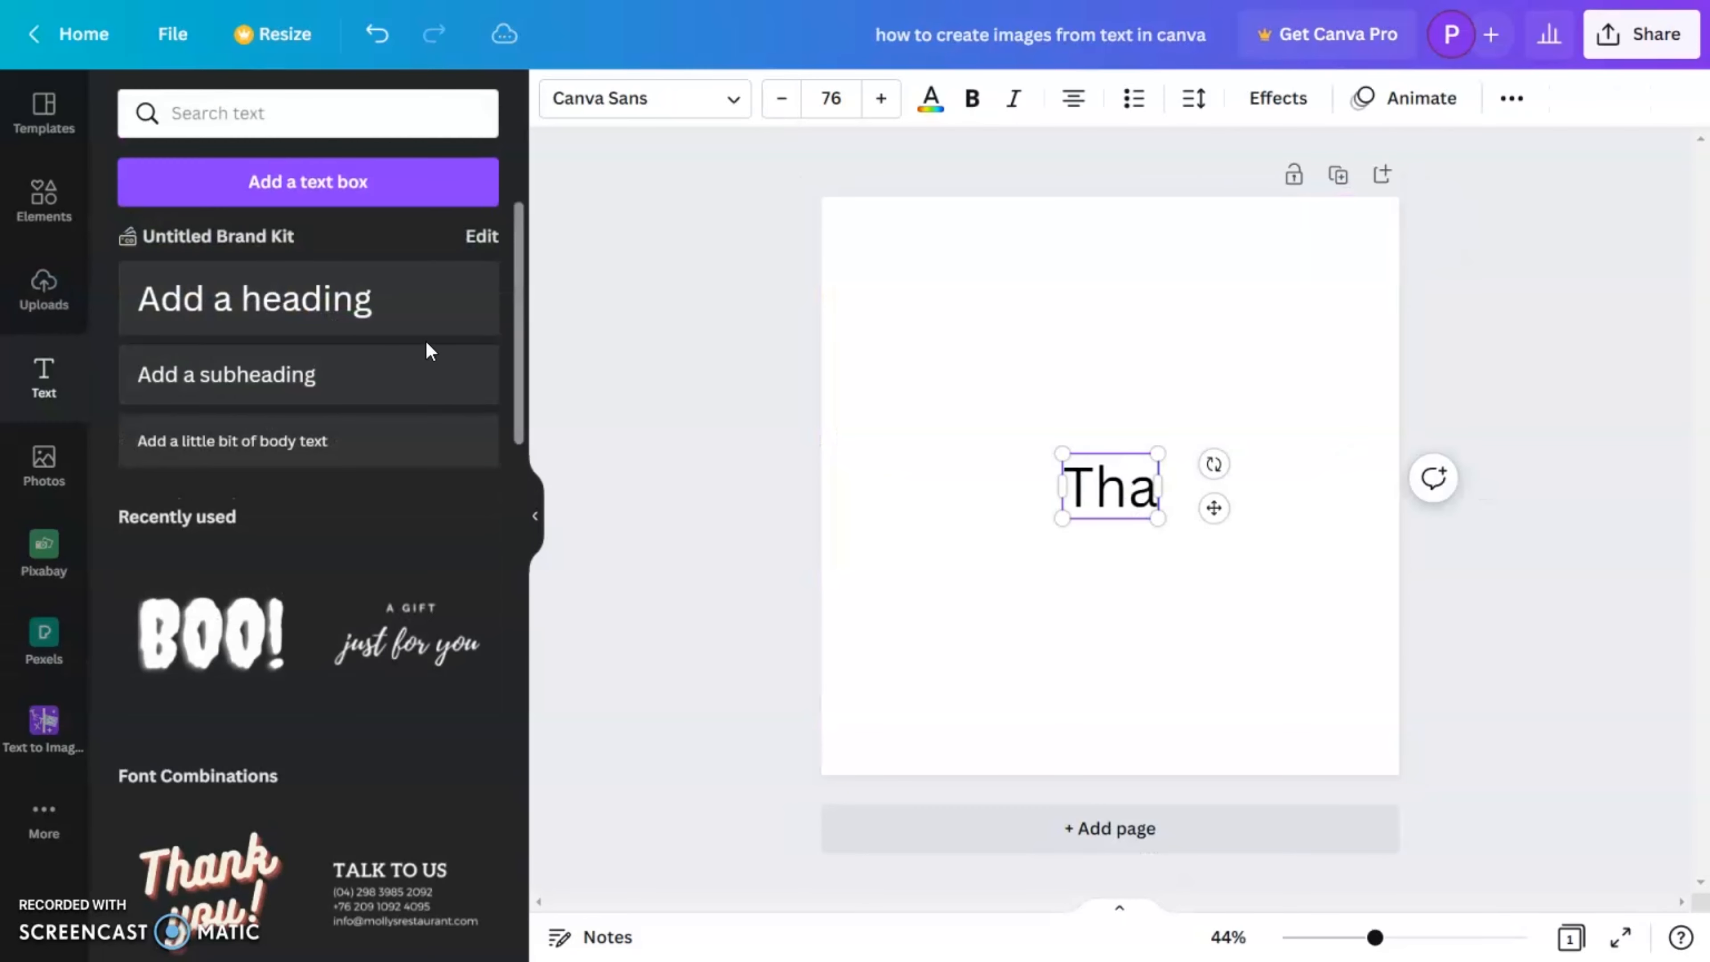
# Complete the text on the blank page to read "That is it as simple as that" and select all of it.
pyautogui.write('t is')
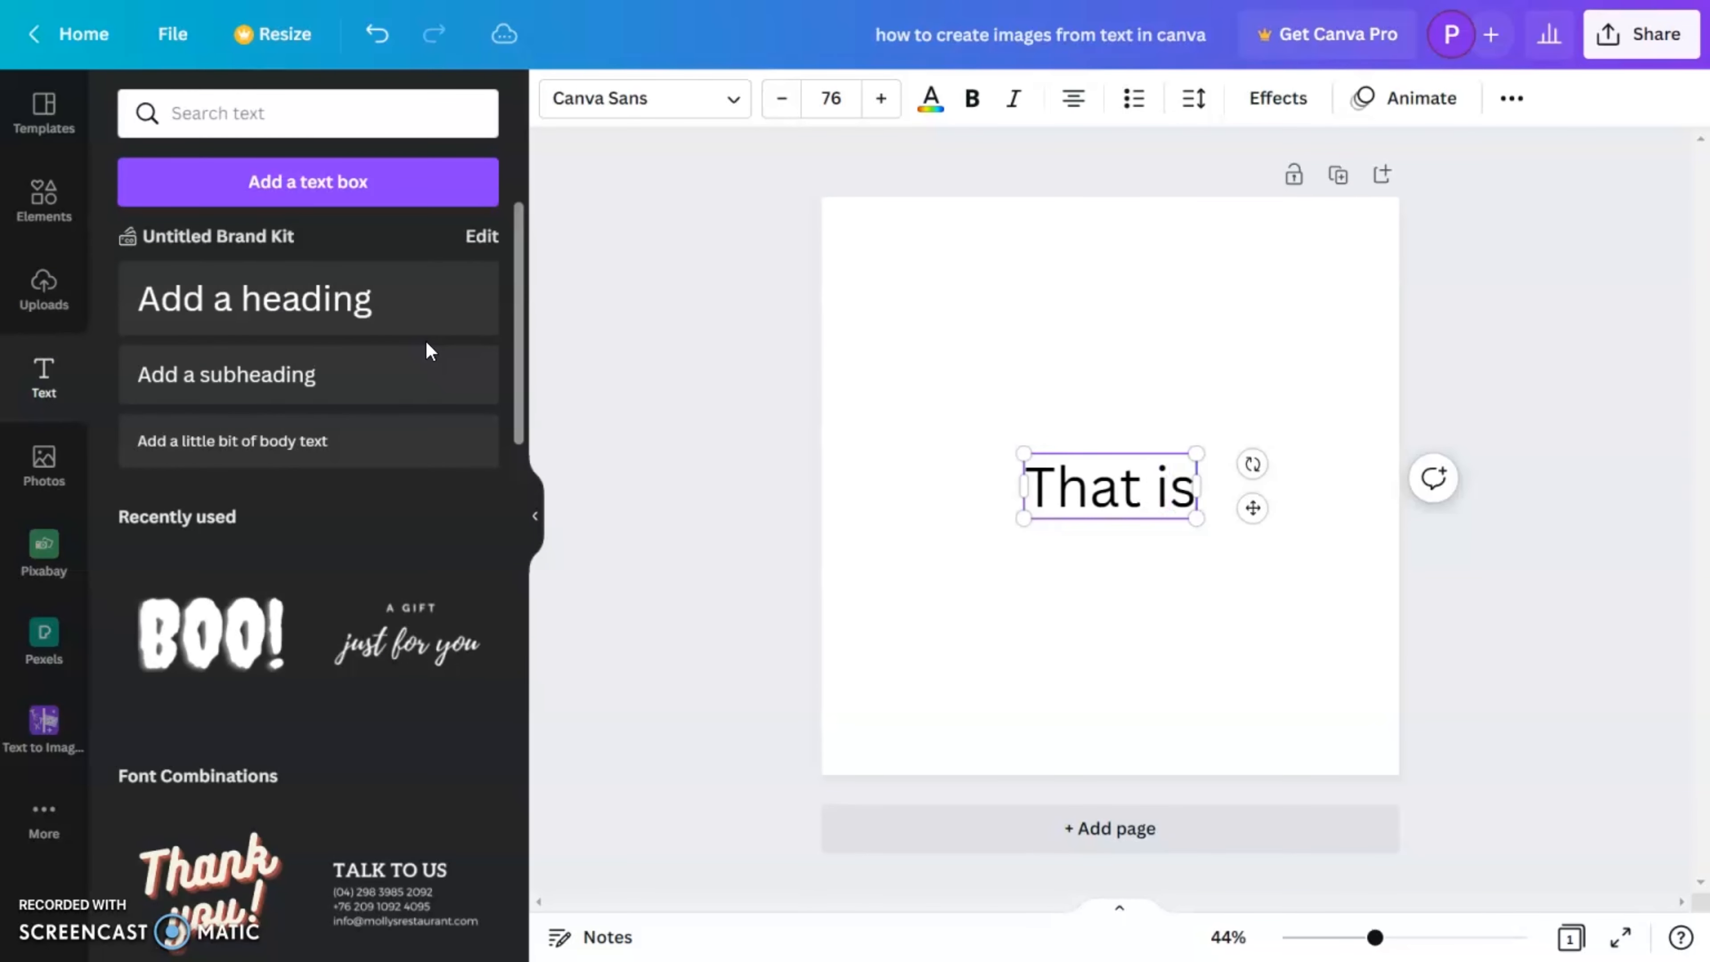
pyautogui.write(' it')
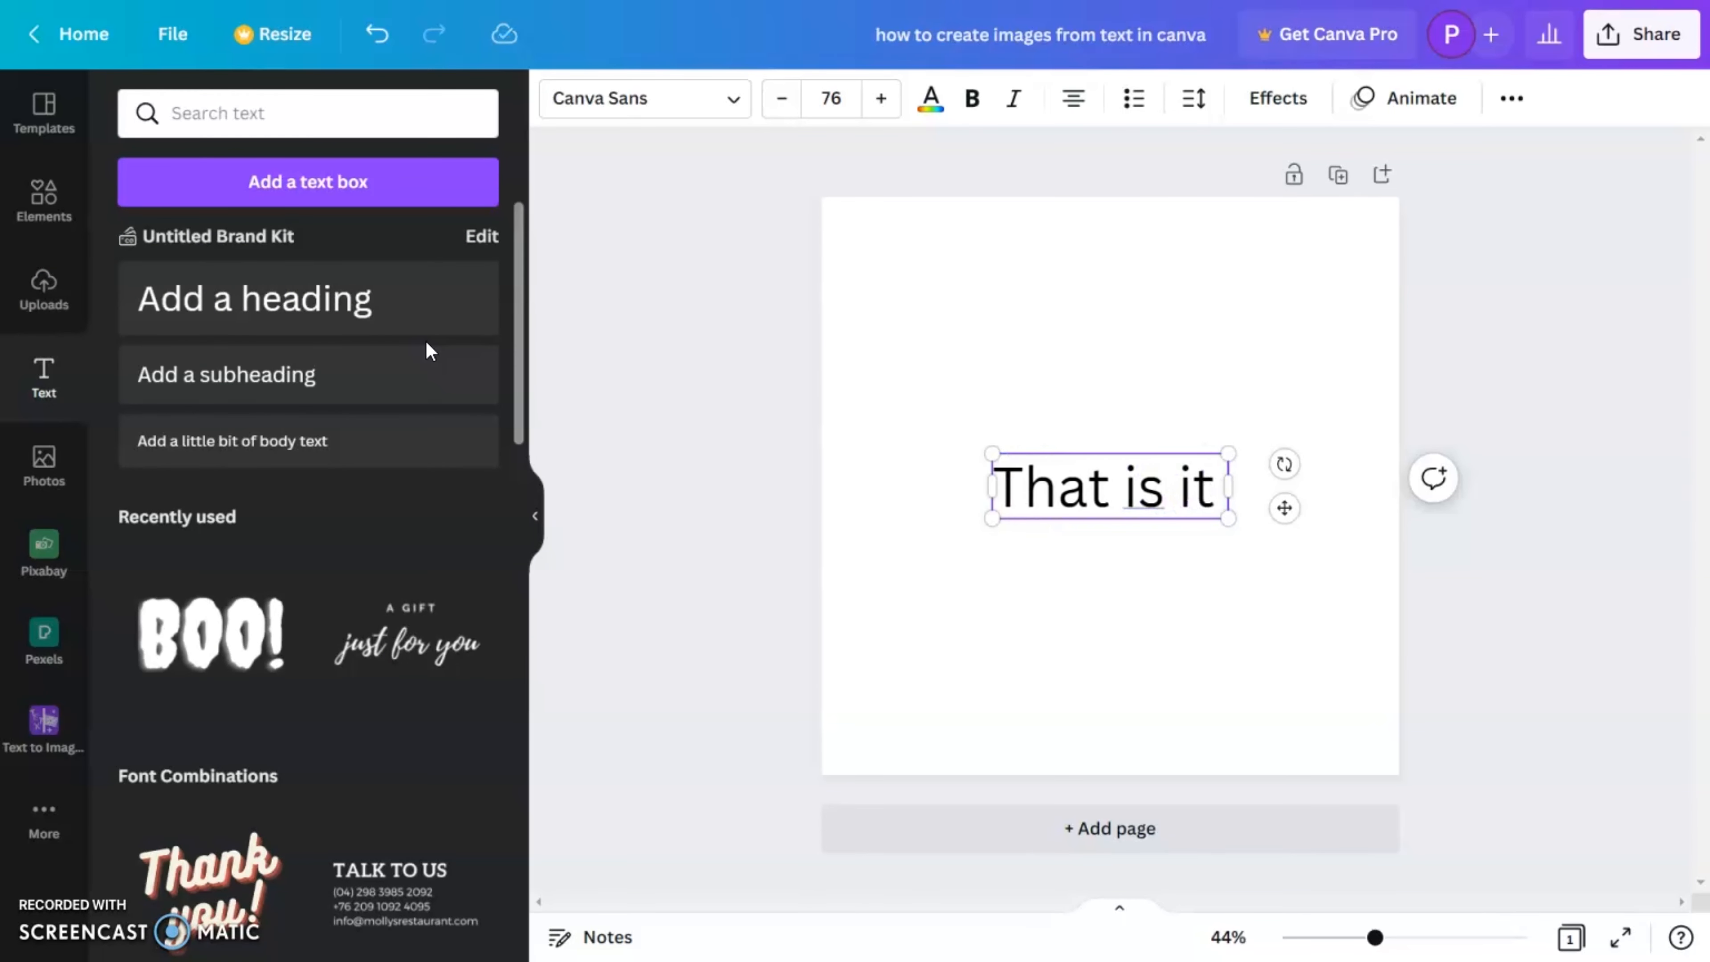
pyautogui.write(' as')
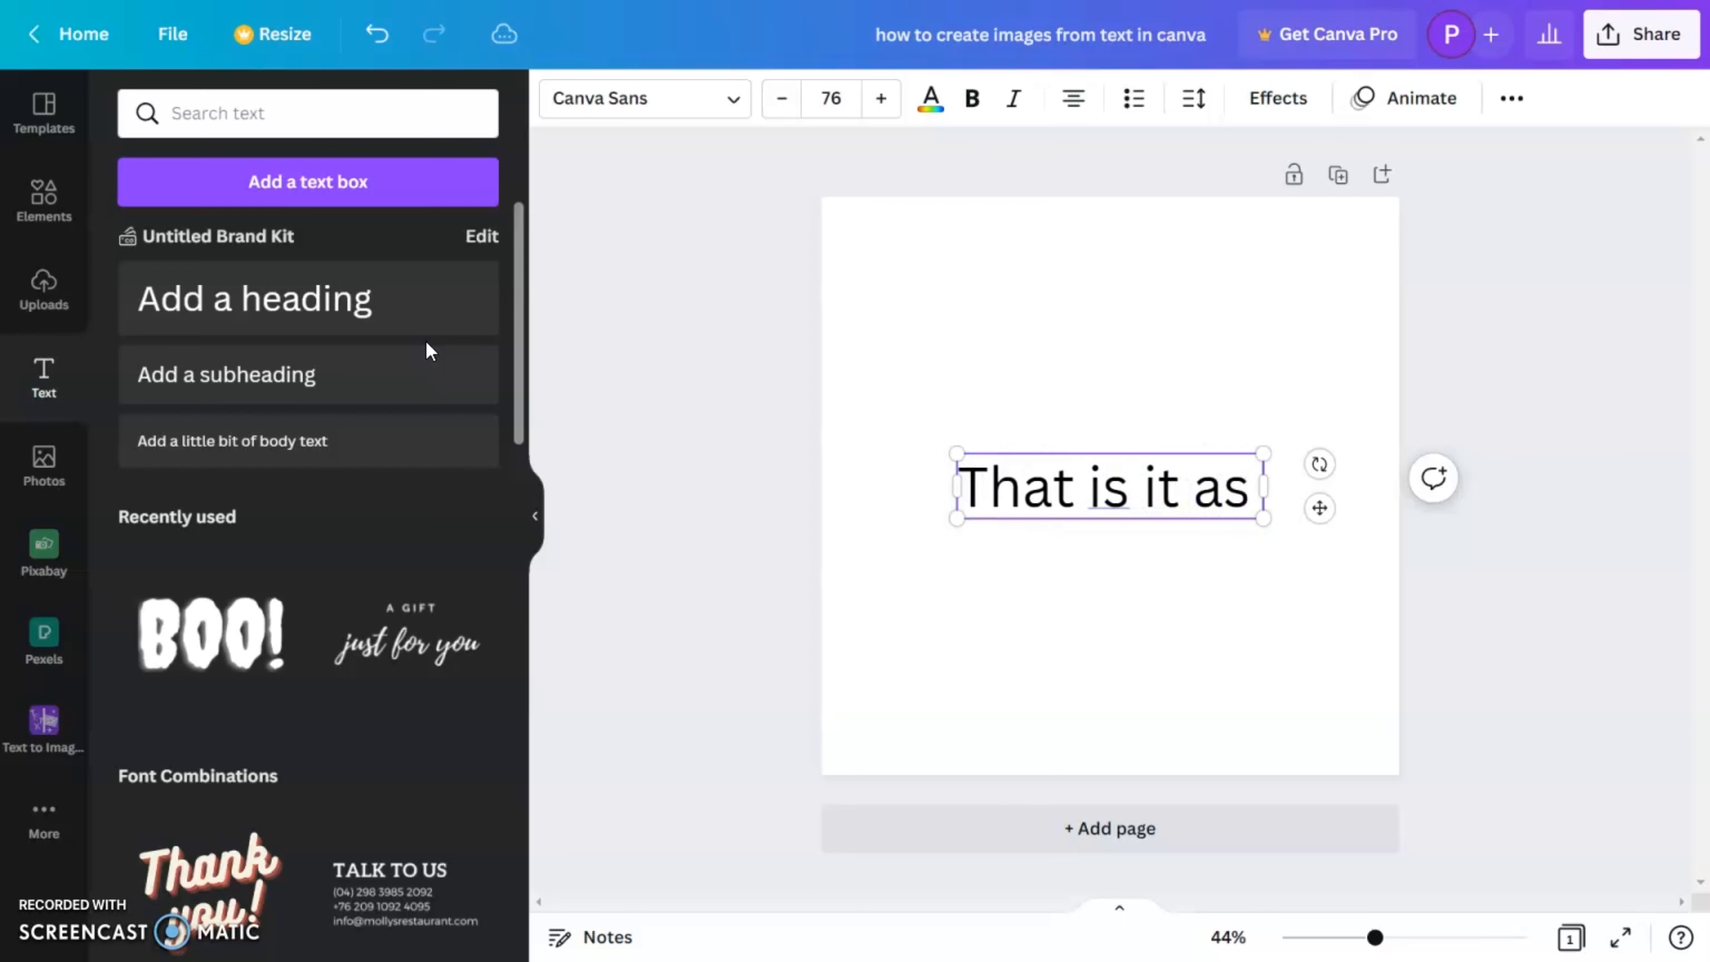
pyautogui.write(' simple')
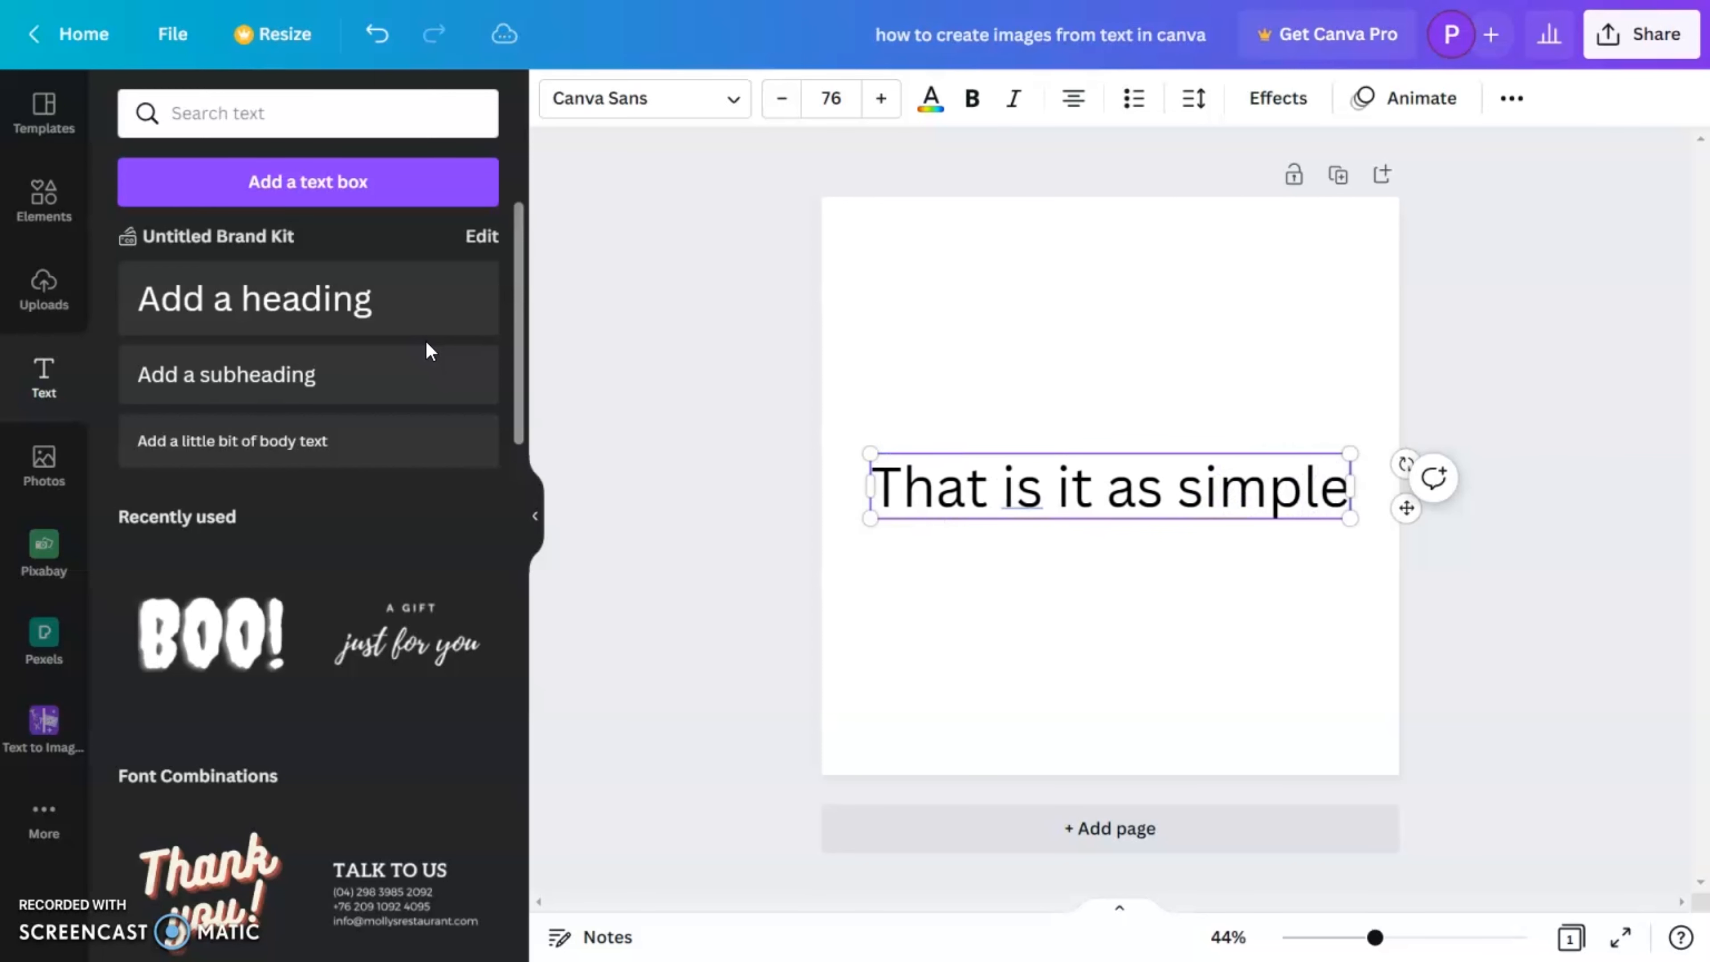
pyautogui.write(' as that')
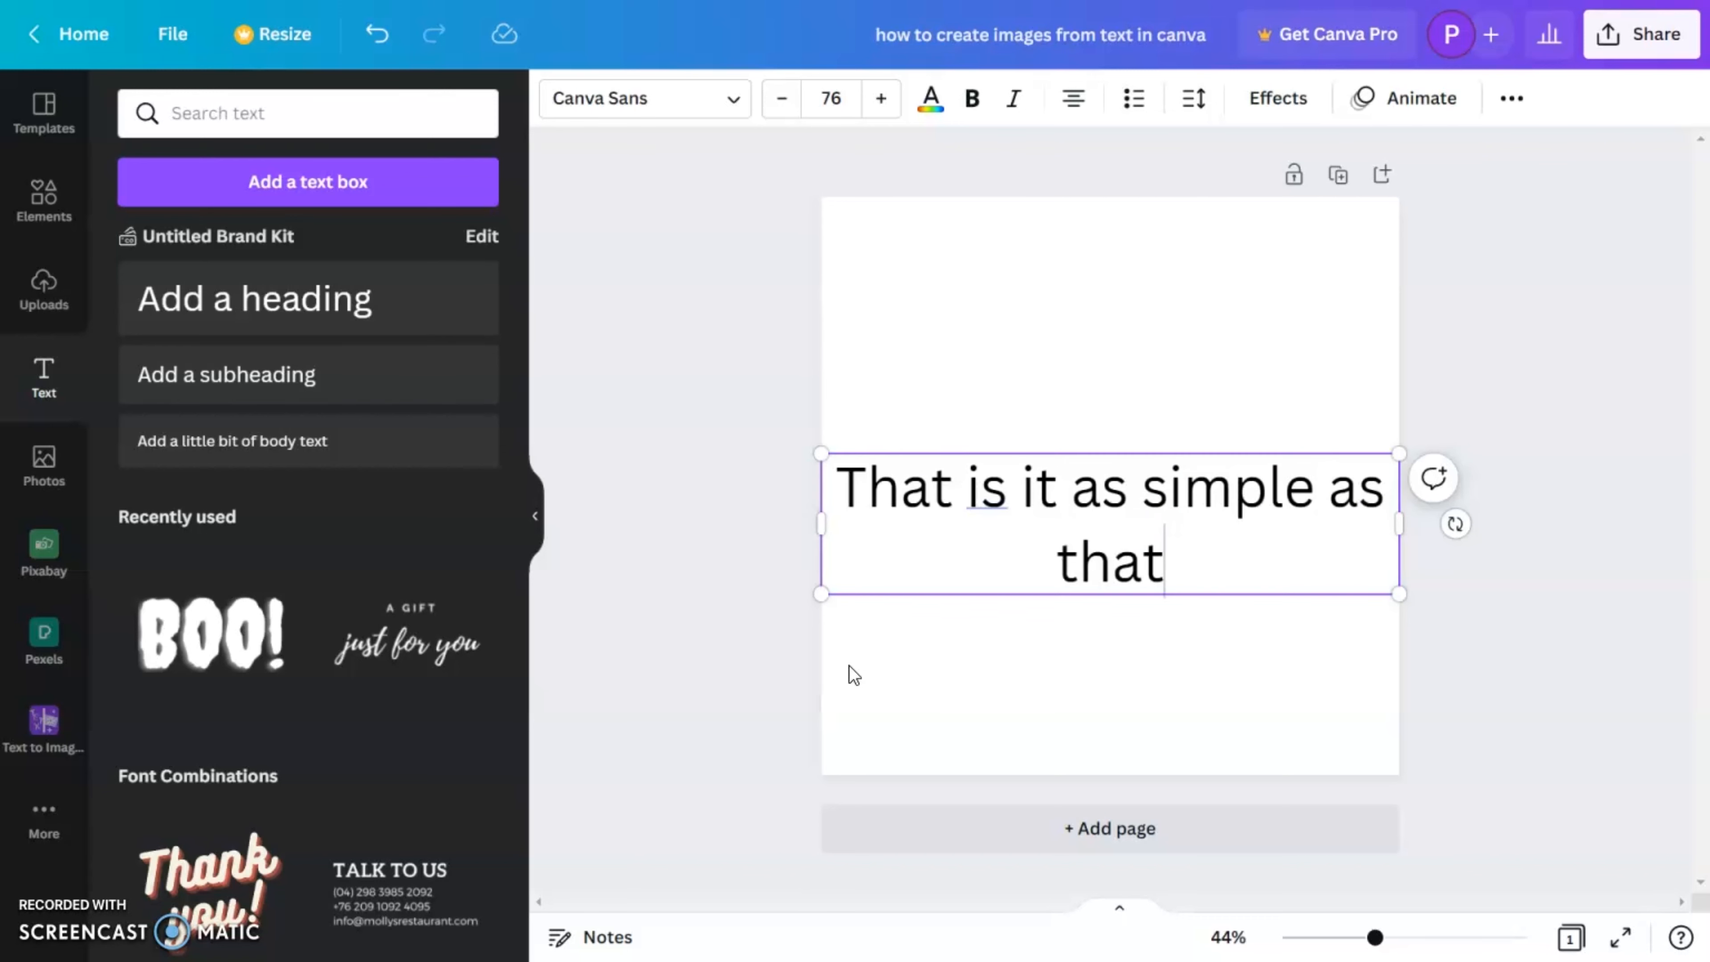
pyautogui.click(1049, 677)
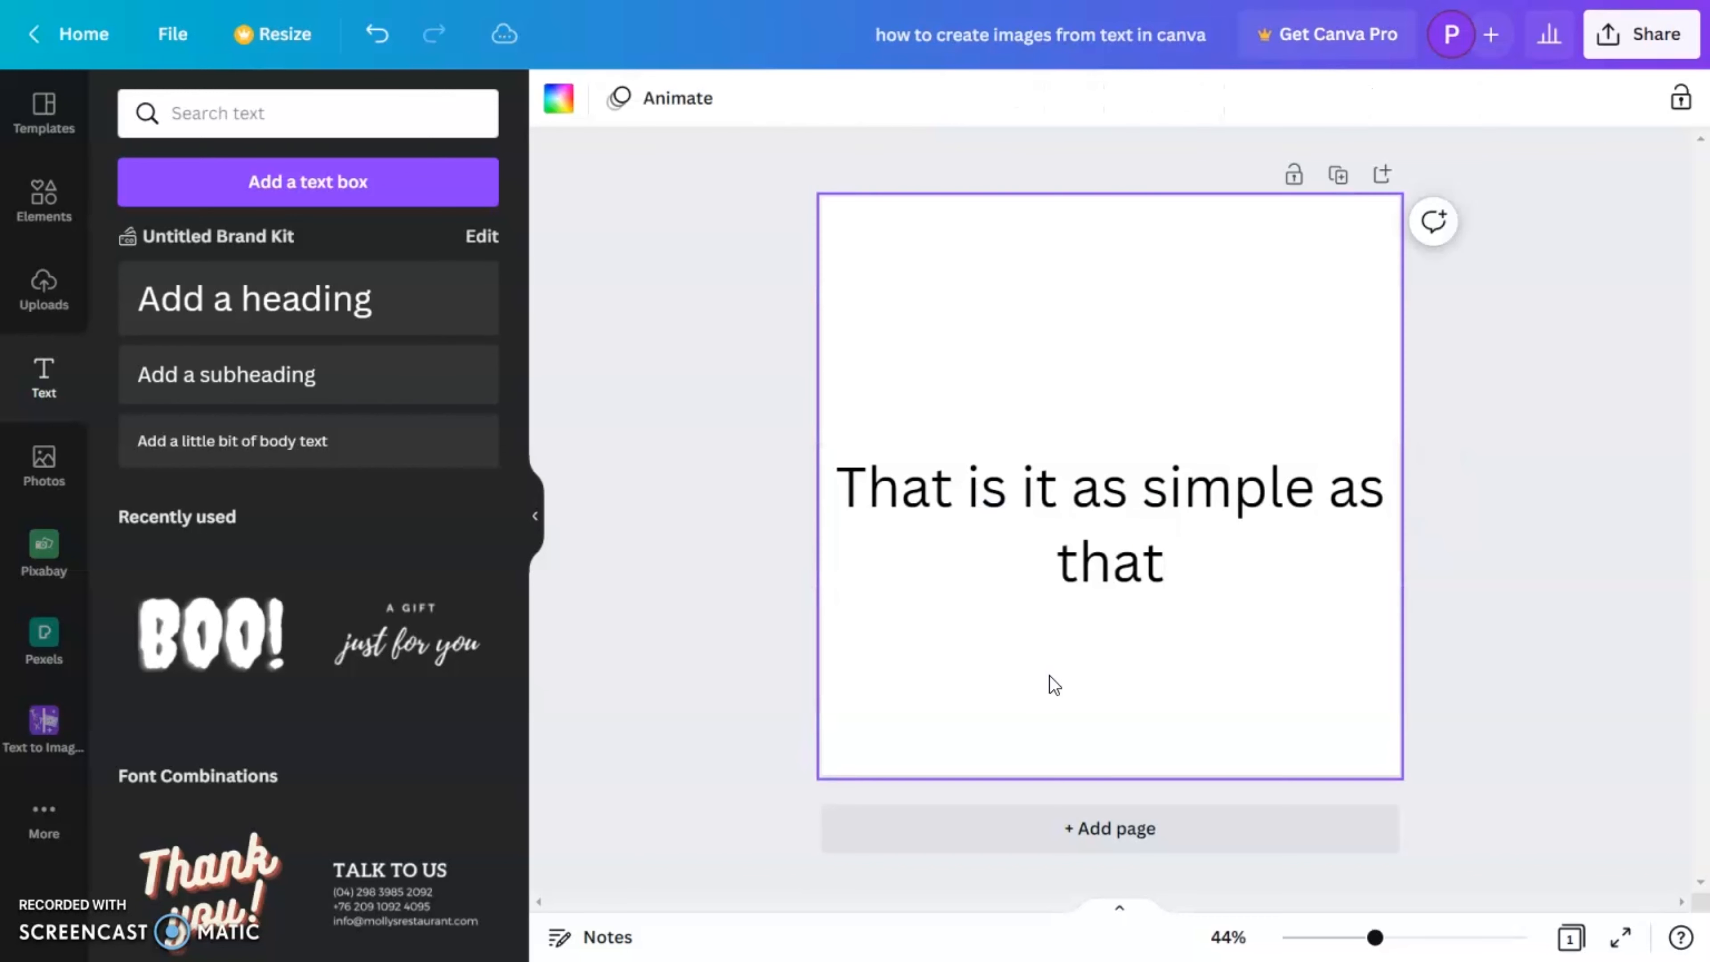
pyautogui.click(1104, 582)
pyautogui.click(1105, 579)
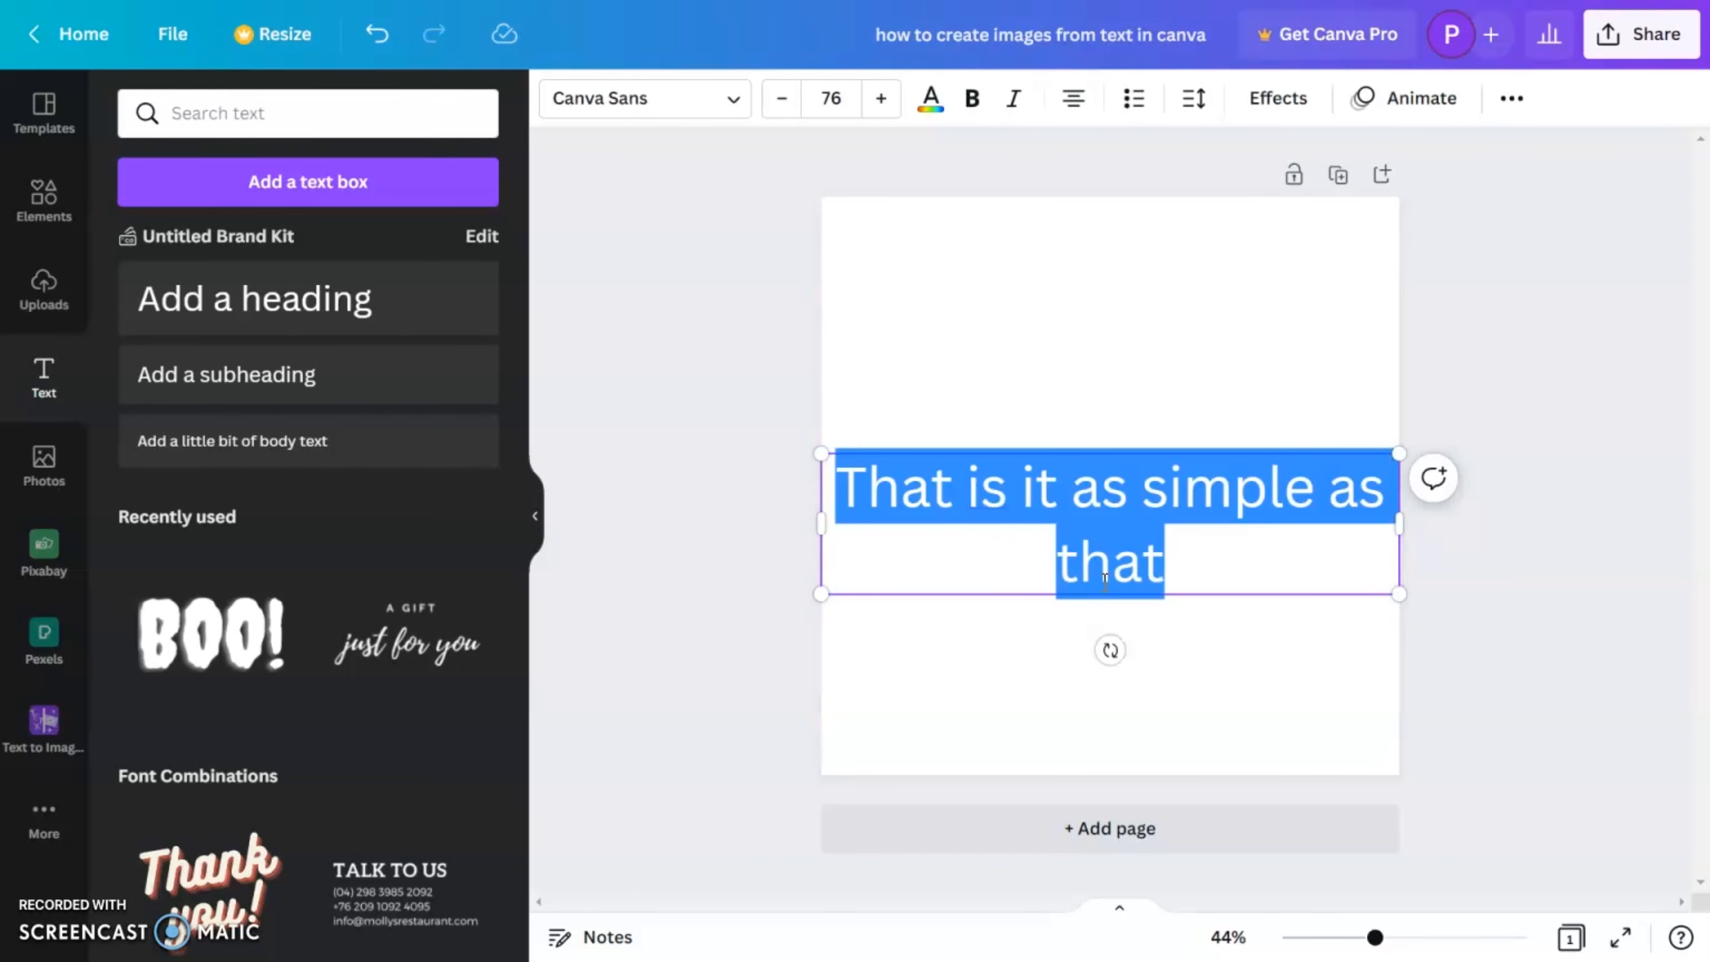